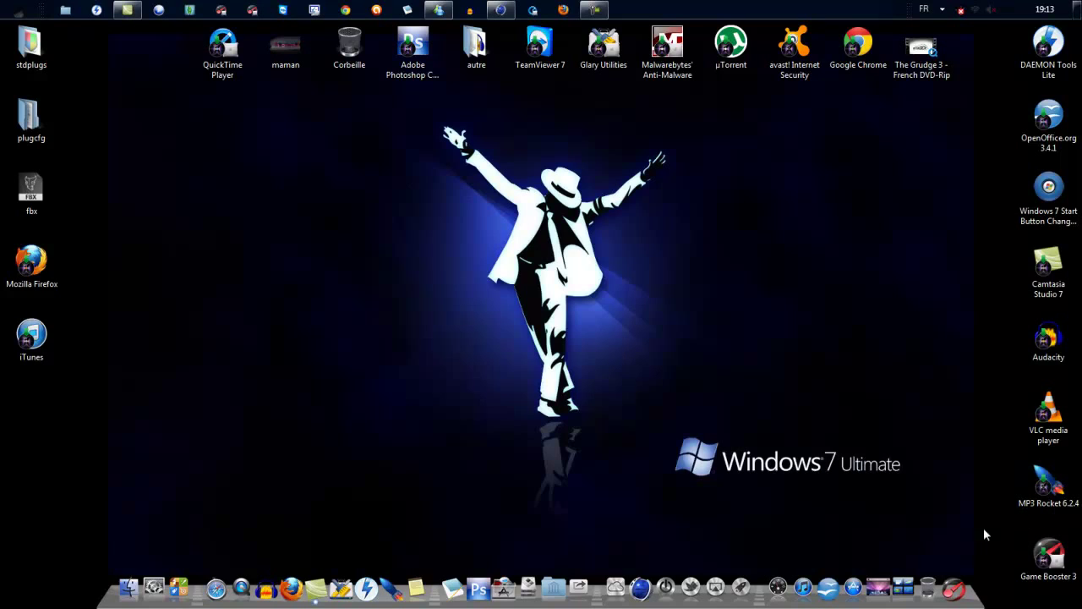
- Bring the CINEMA 4D Studio window, with its empty untitled scene, to the front
left_click(501, 9)
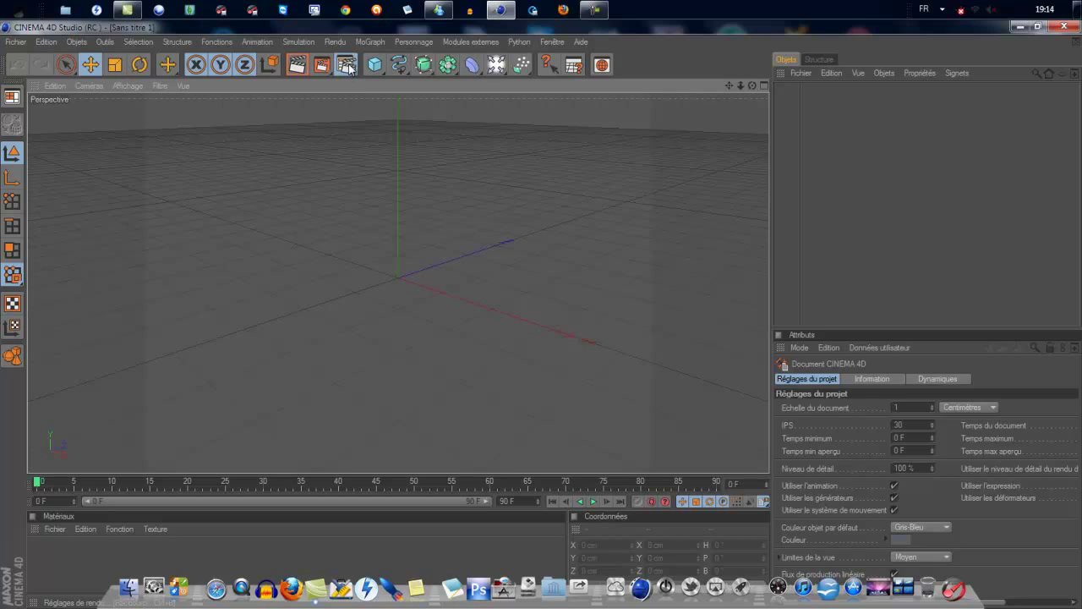
- Apply the HDV/HDTV 720 29.97 output preset (1280×720) and render all frames, 0 to 90
left_click(348, 66)
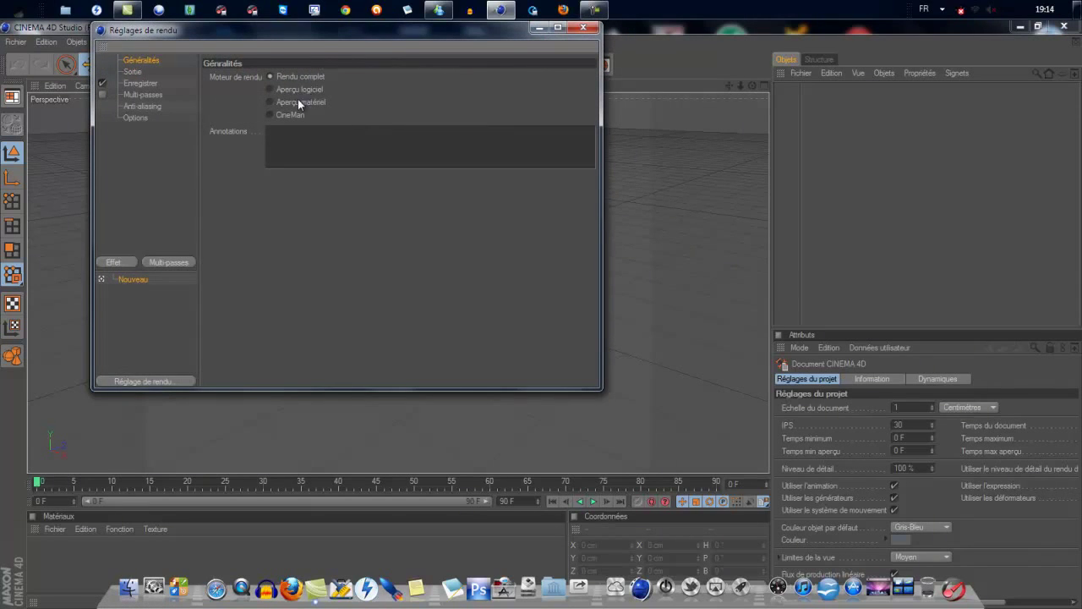
left_click_drag(307, 29, 534, 63)
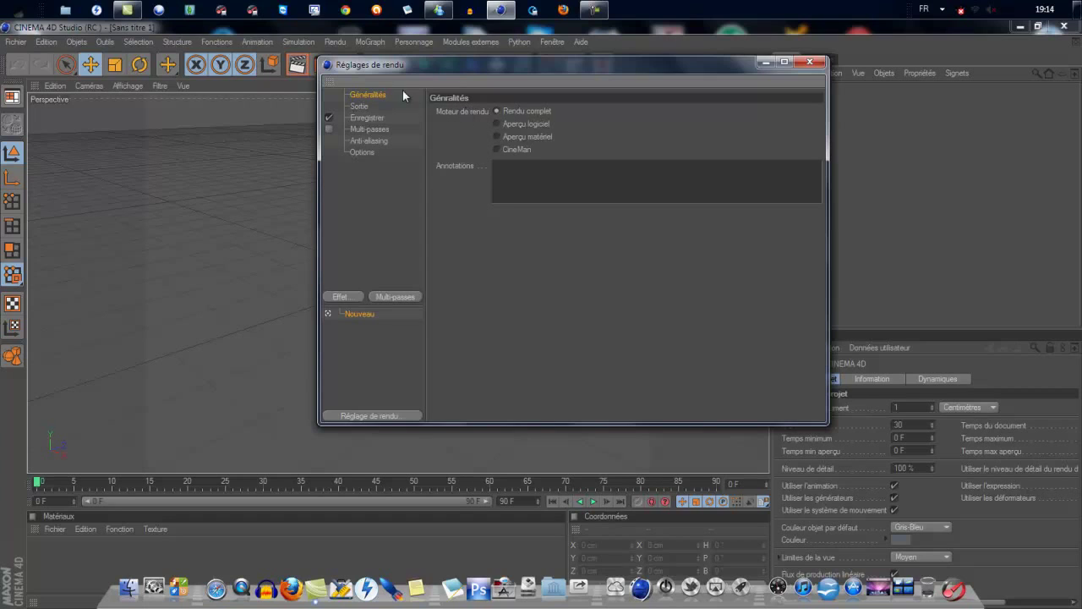
left_click(359, 105)
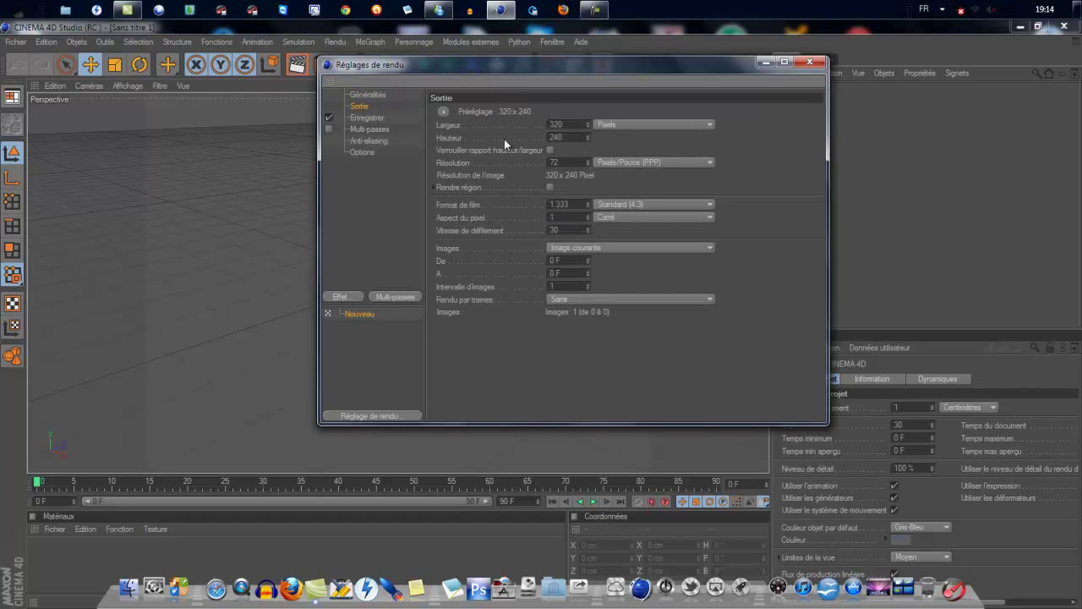
left_click(444, 114)
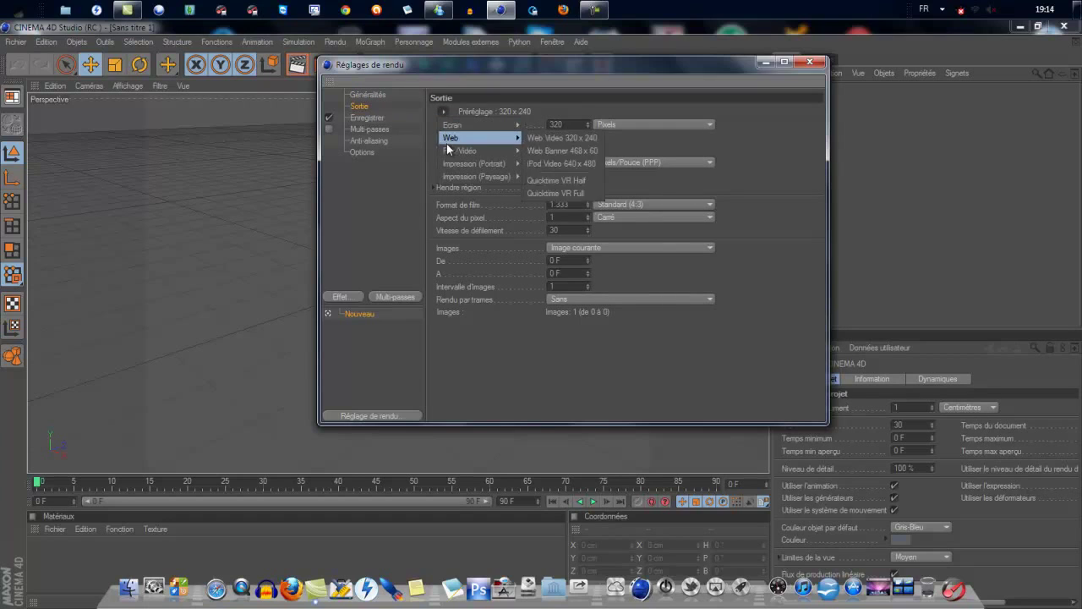
mouse_move(461, 150)
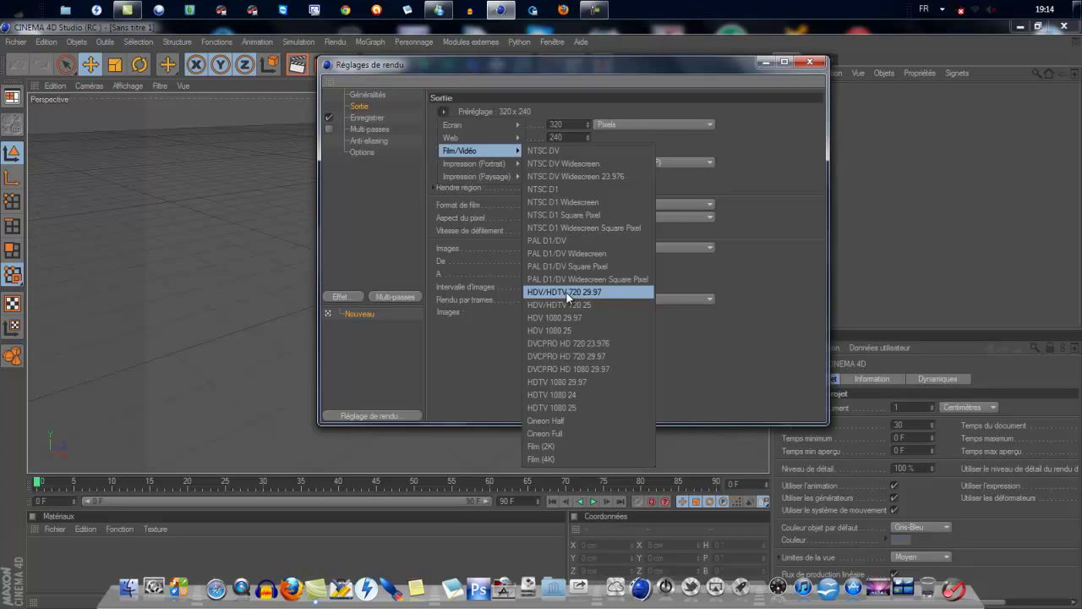
left_click(567, 293)
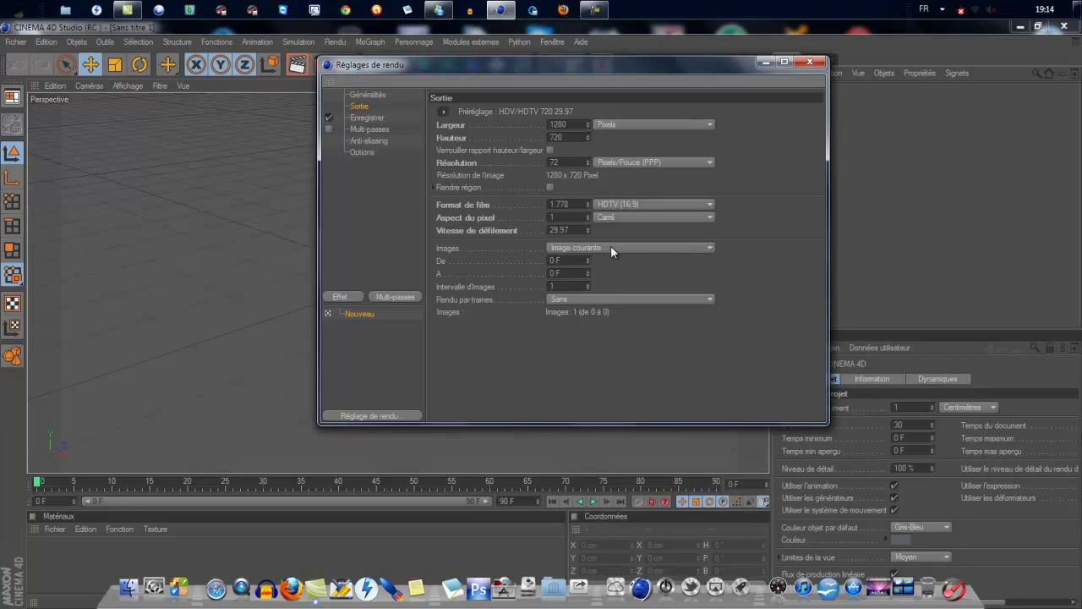
left_click(444, 111)
left_click(629, 247)
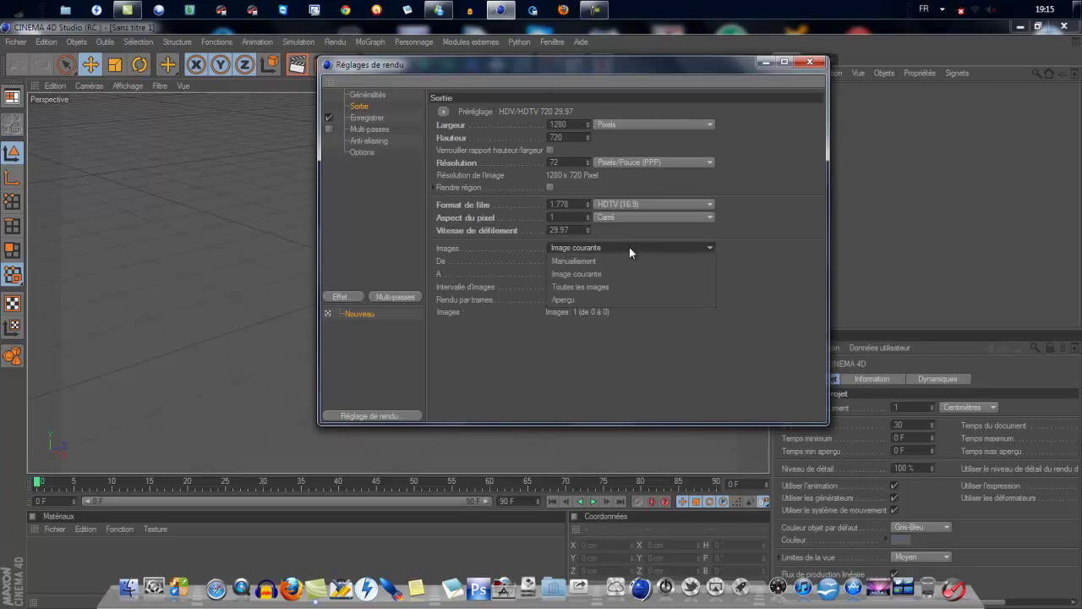
left_click(624, 287)
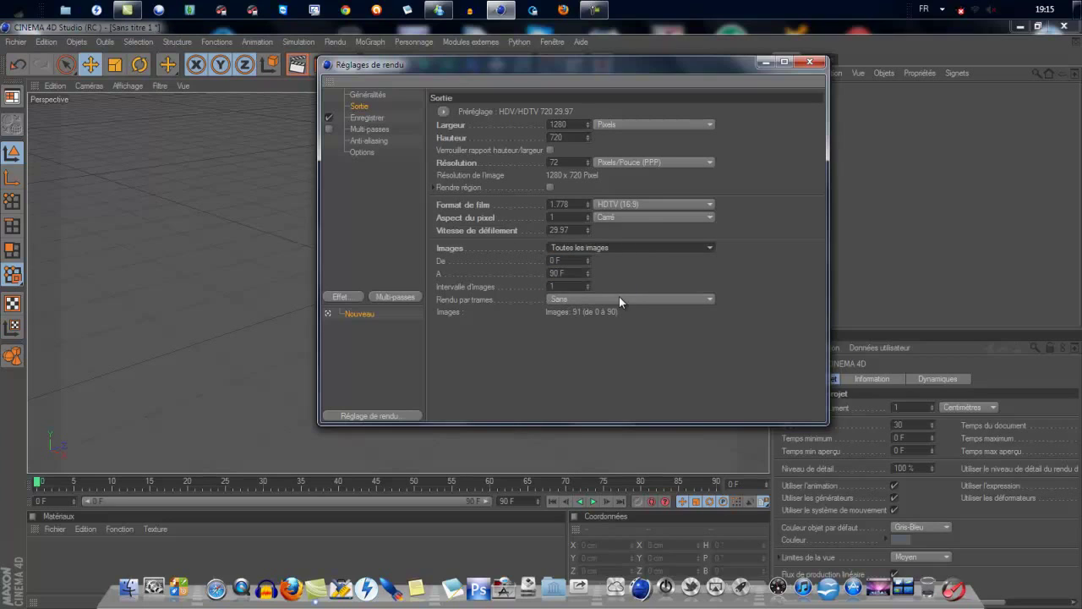
- Enable saving and set the render file path to 'tutointro' on the Desktop
left_click(373, 118)
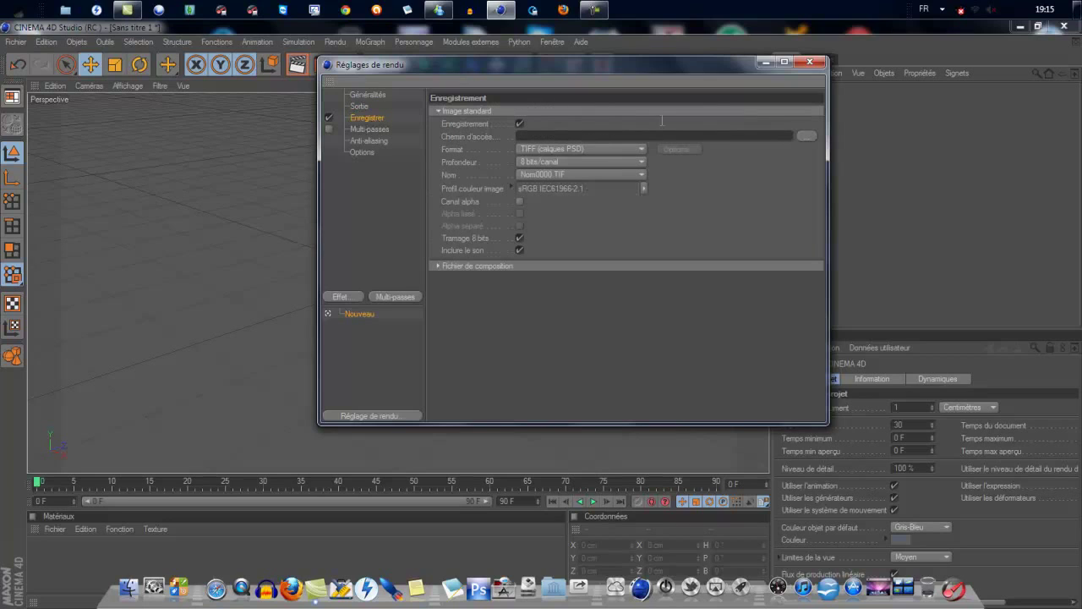
left_click(809, 136)
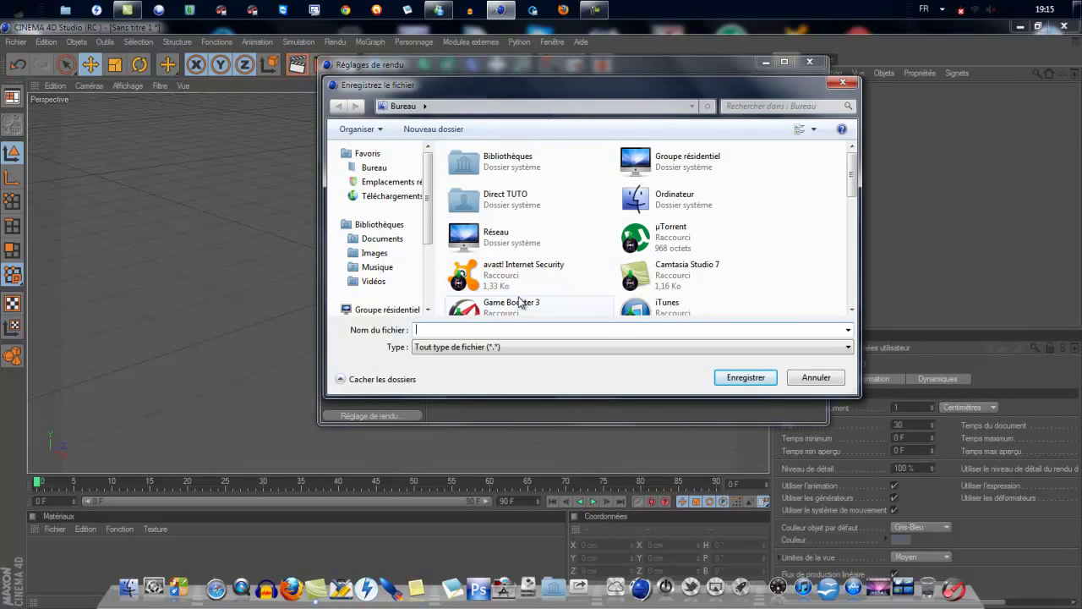
type("tutoin")
type("tro")
left_click(771, 381)
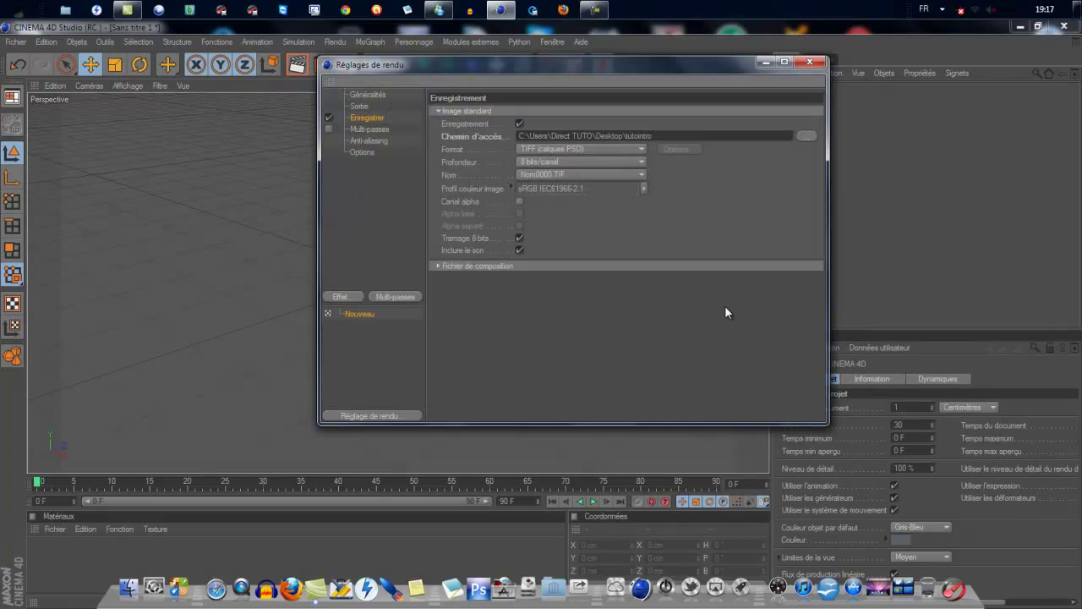
left_click(642, 151)
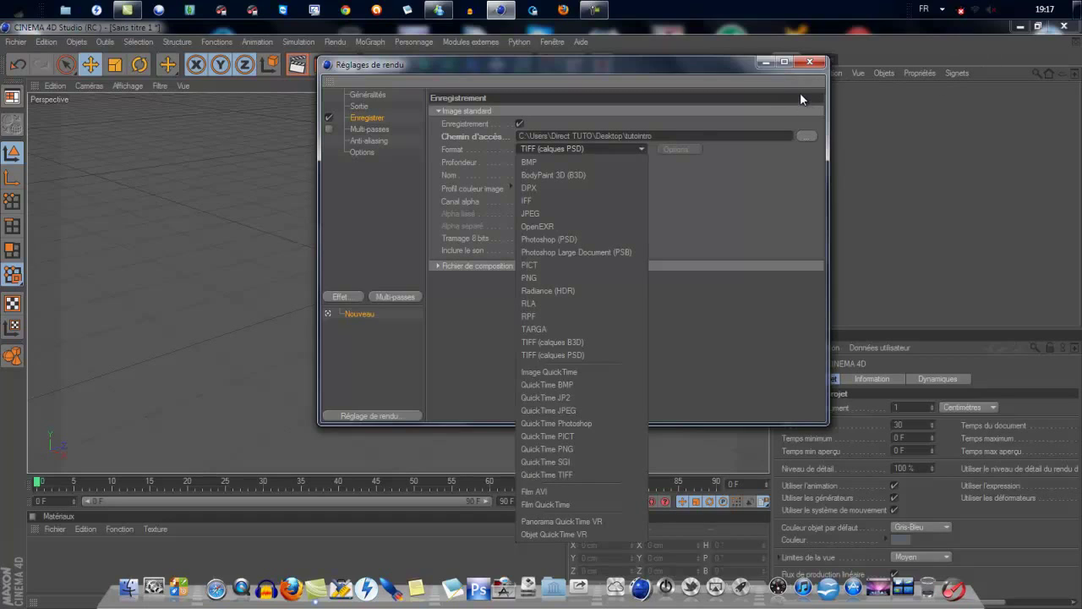
- Switch the render output format from TIFF to Film AVI
left_click(997, 8)
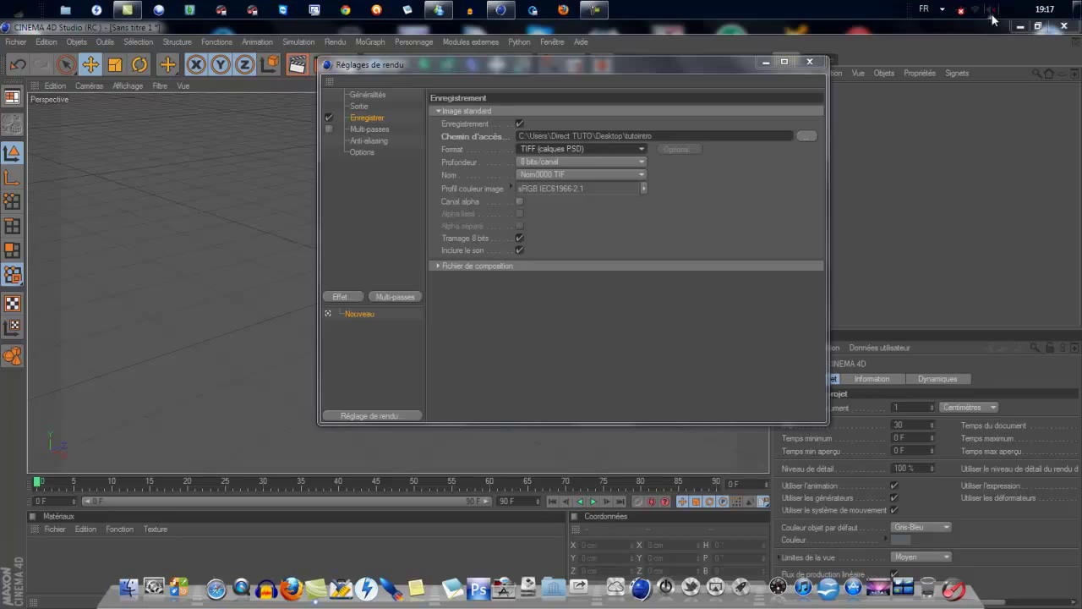
left_click(613, 199)
left_click(600, 161)
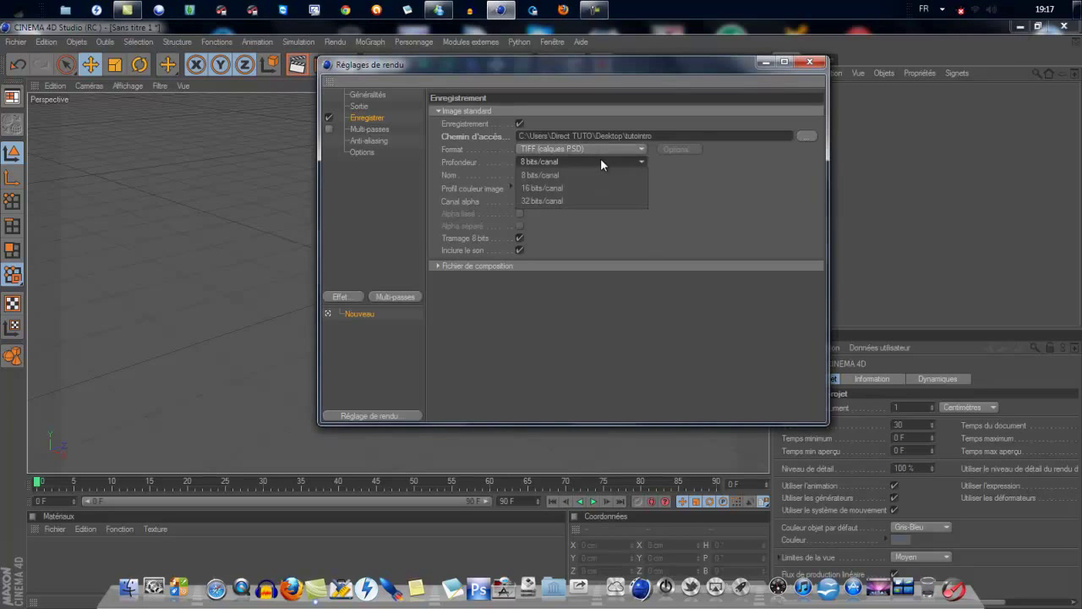
left_click(625, 155)
left_click(612, 151)
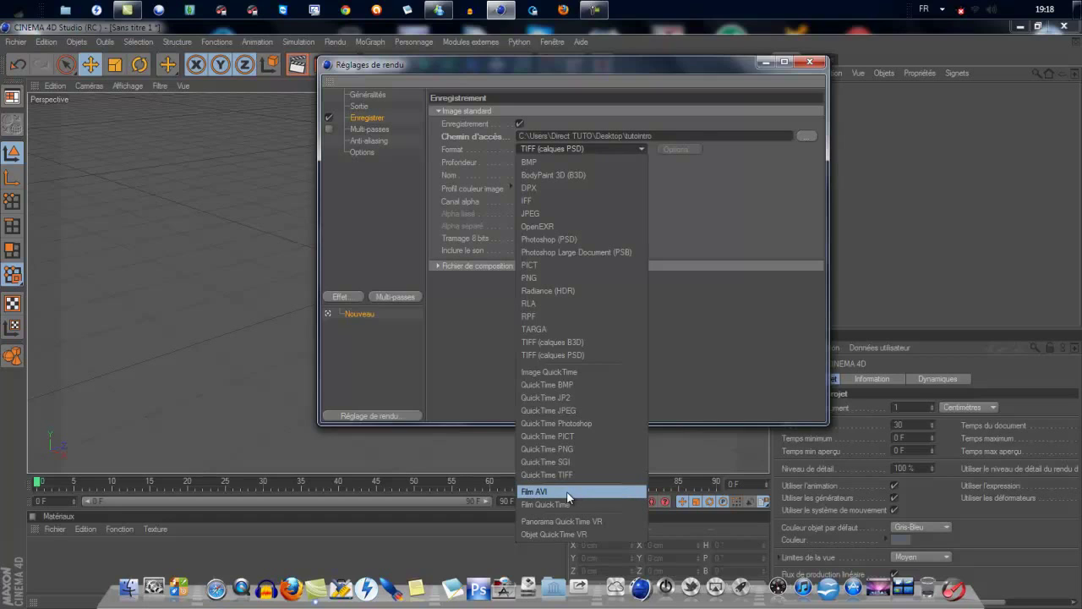
left_click(568, 495)
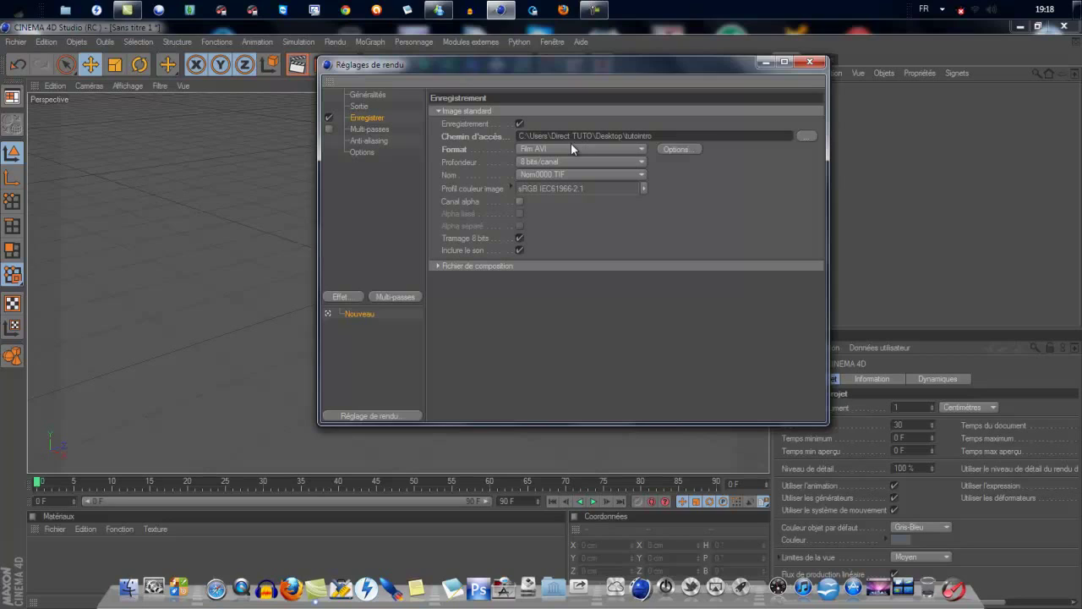
left_click(363, 129)
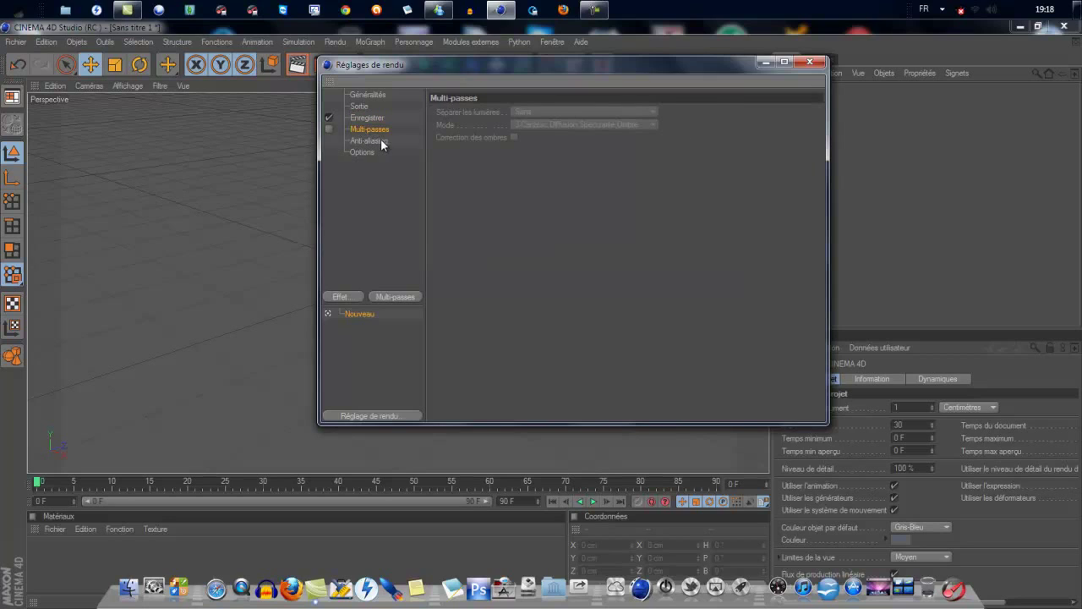
- Choose Au mieux anti-aliasing with the Animation filter, then close Réglages de rendu
left_click(371, 141)
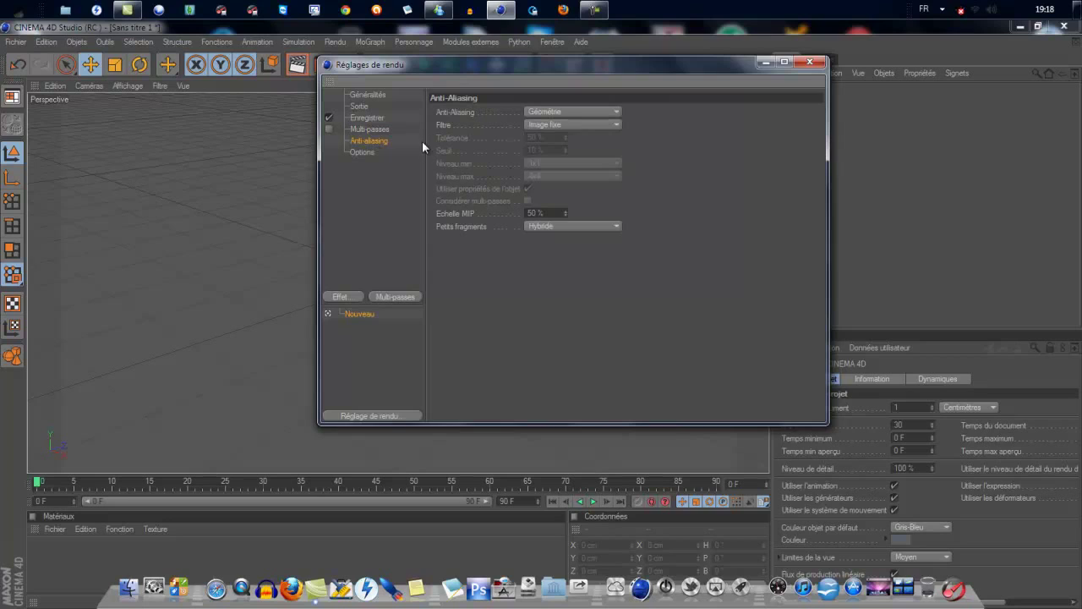
left_click(592, 111)
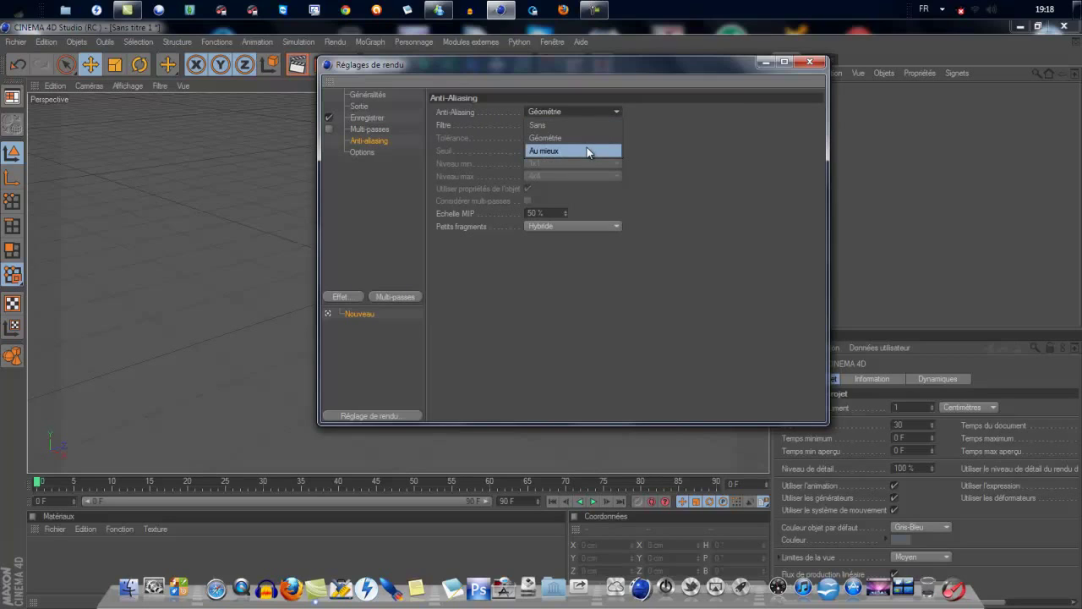
left_click(590, 150)
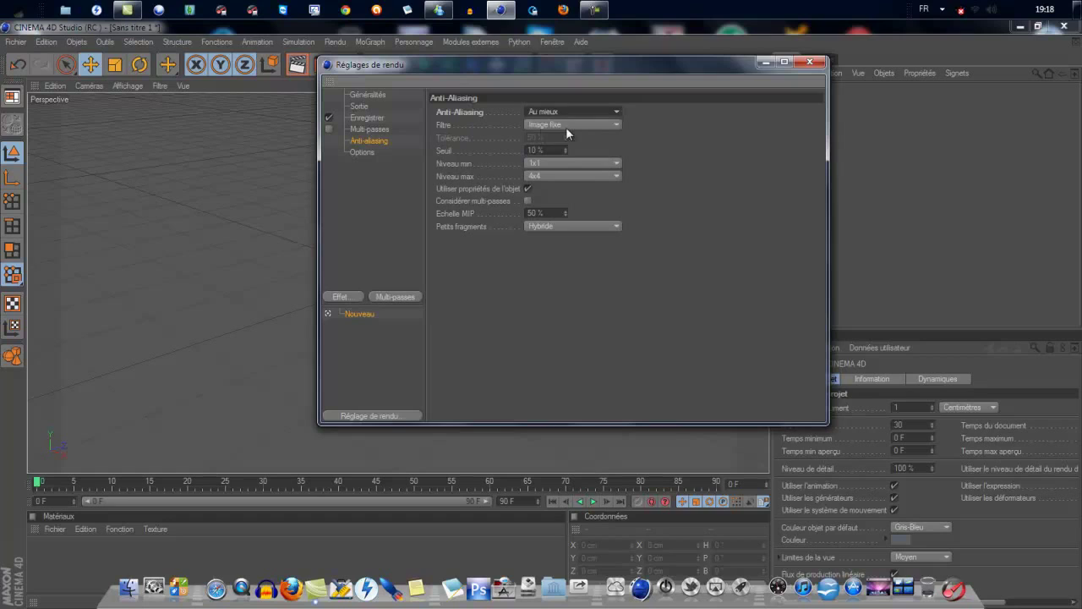
left_click(586, 124)
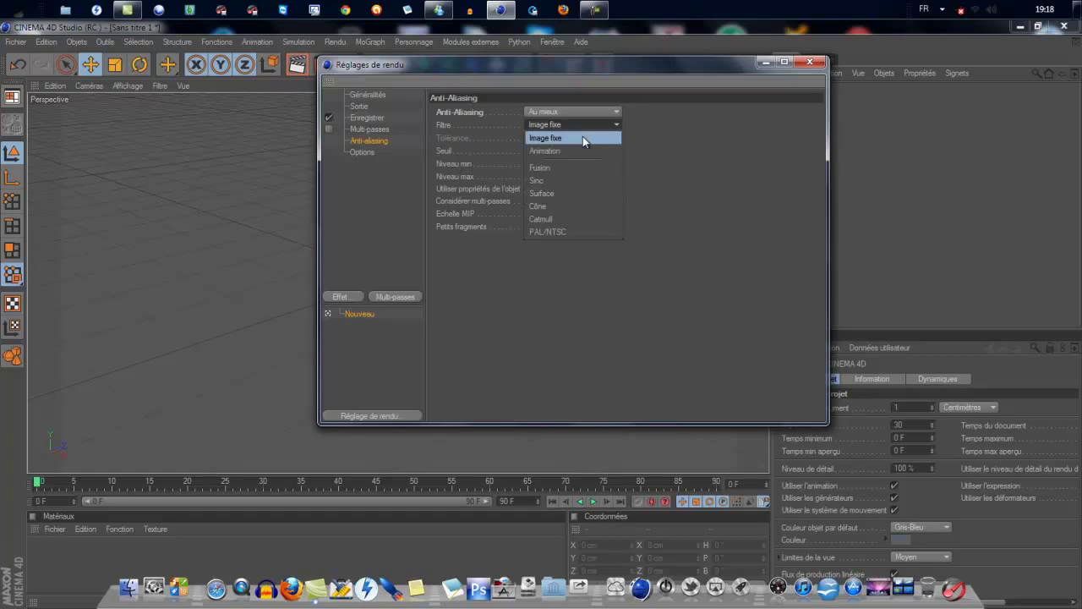
left_click(581, 151)
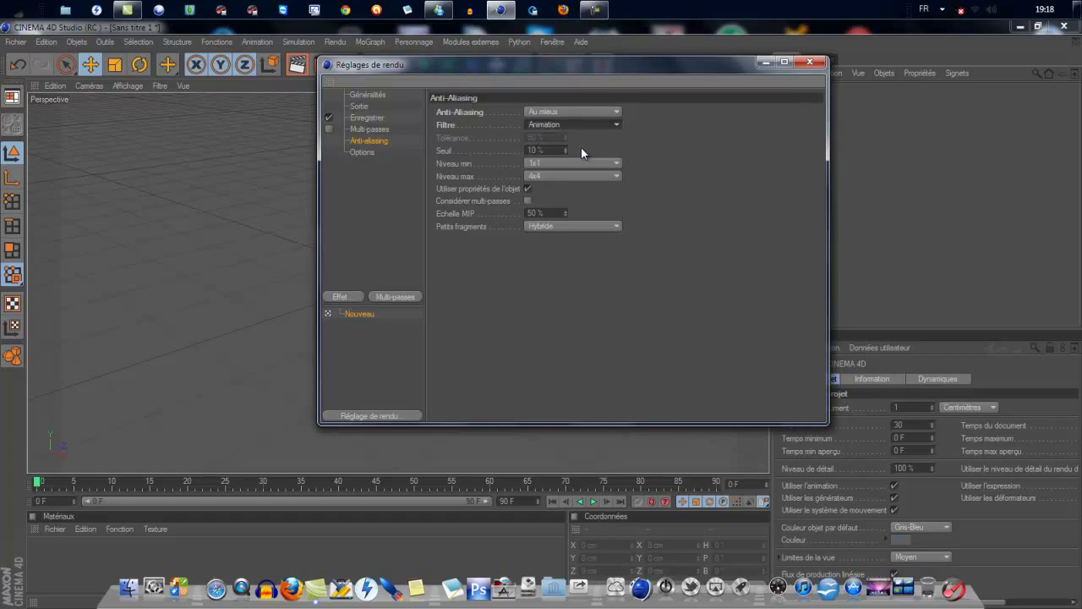
left_click(796, 63)
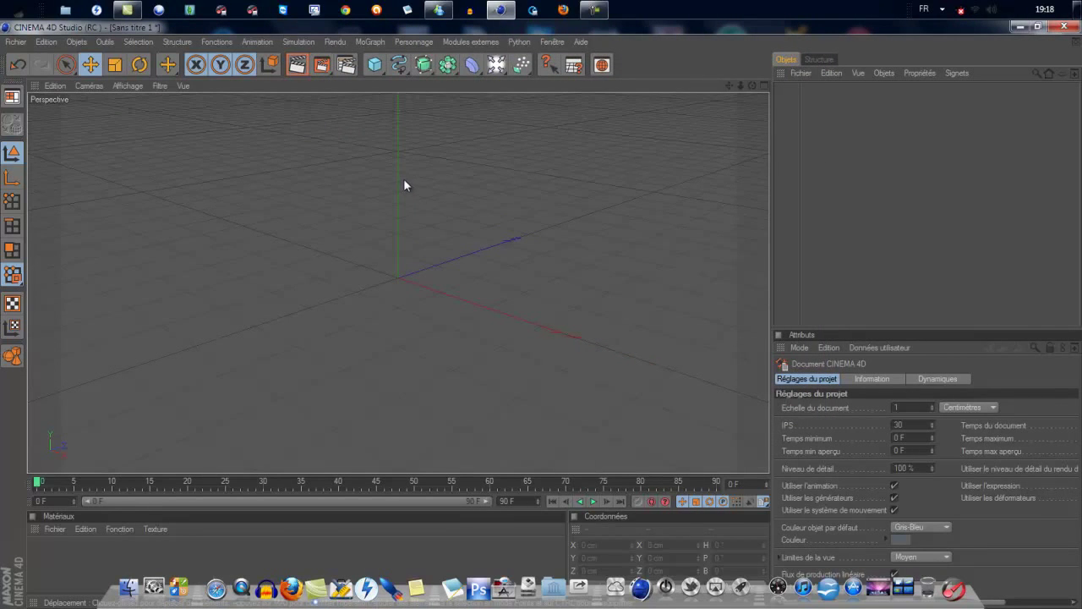
- Browse the light and scene-object palette, then bring up the MoGraph menu
scroll(404, 169, "up", 1)
left_click(496, 71)
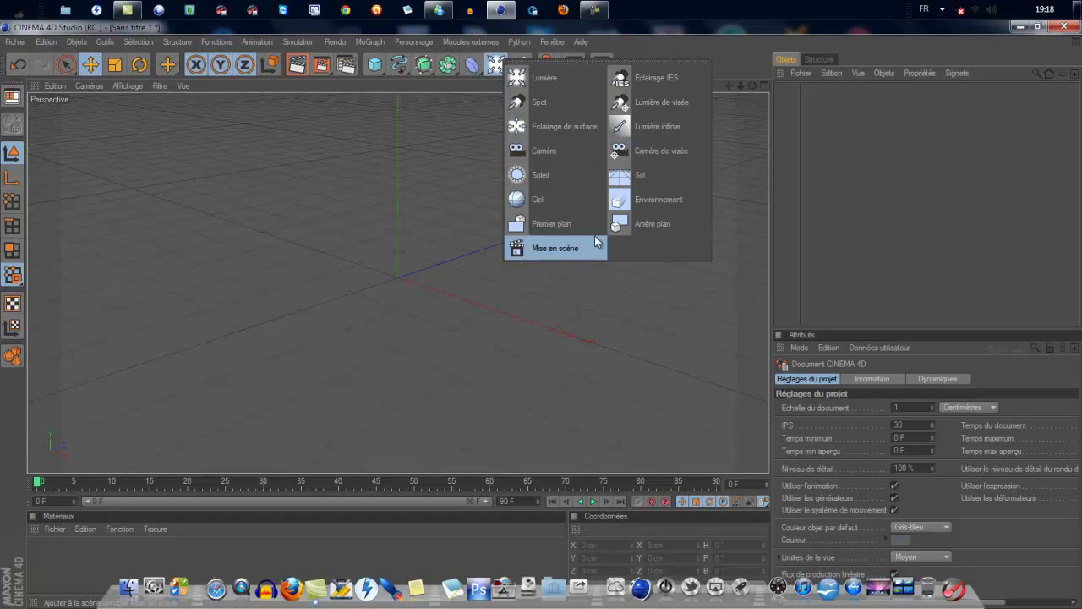
left_click(376, 41)
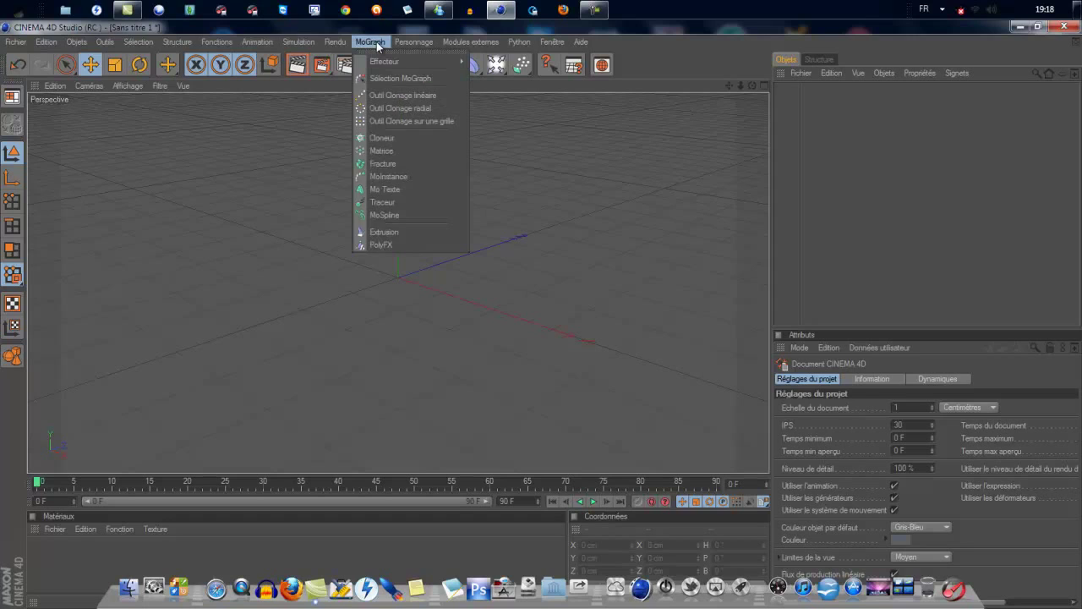
left_click(376, 42)
left_click(373, 43)
- Add a MoText object, replace 'Texte' with 'Tuto', and slide it right along X
left_click(398, 190)
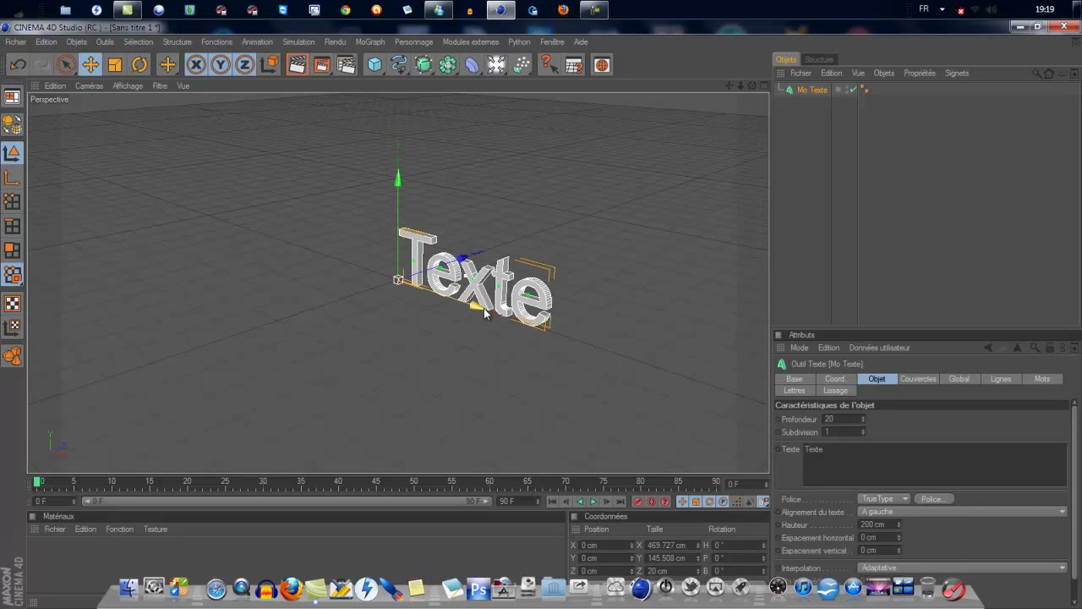
left_click_drag(472, 308, 539, 312)
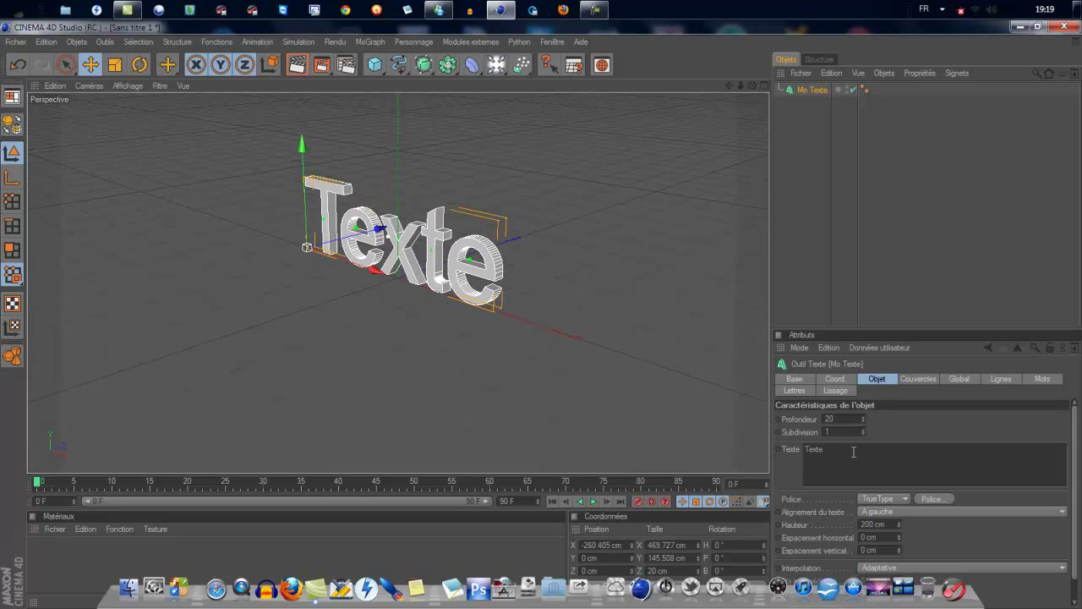
left_click_drag(826, 449, 783, 449)
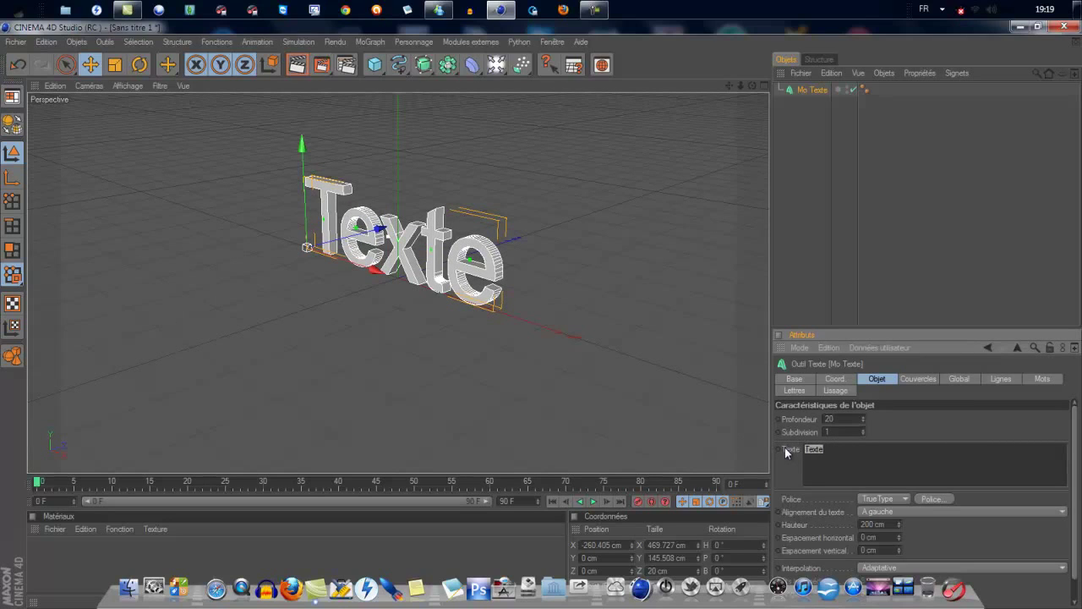
key("BackSpace")
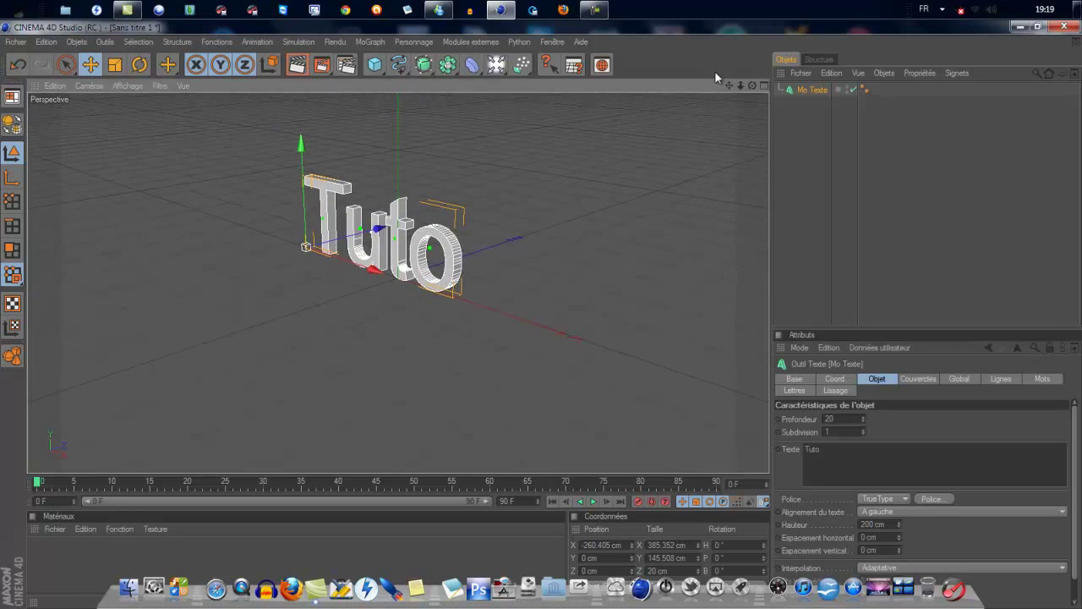
left_click_drag(396, 290, 647, 337)
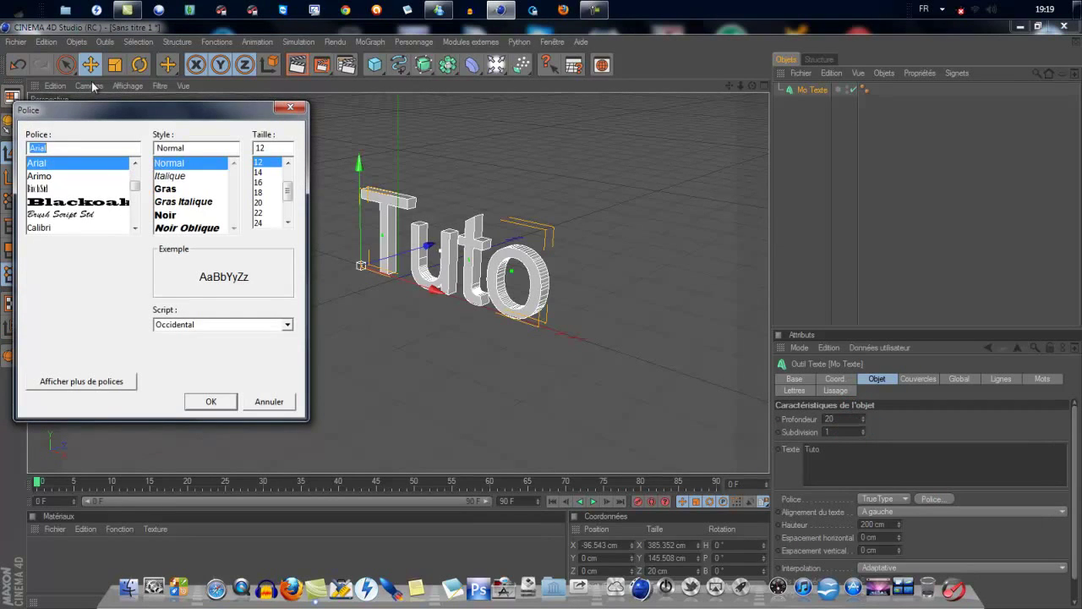
- Search 'sla' in the Police dialog and apply the stencil font to the text
left_click_drag(135, 110, 349, 105)
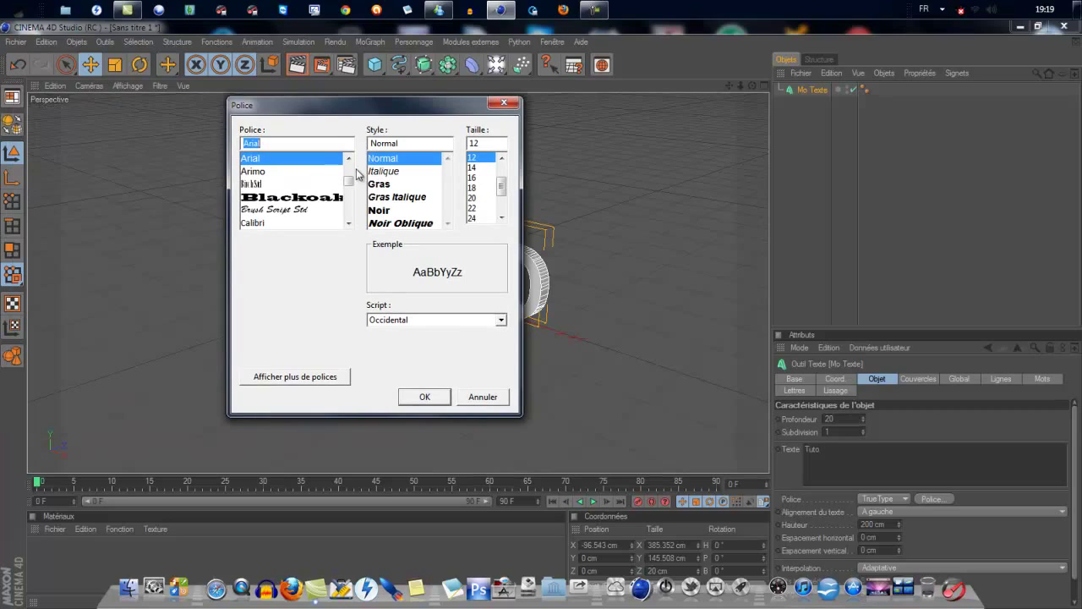
left_click(348, 224)
left_click(348, 224)
left_click(348, 224)
type("s")
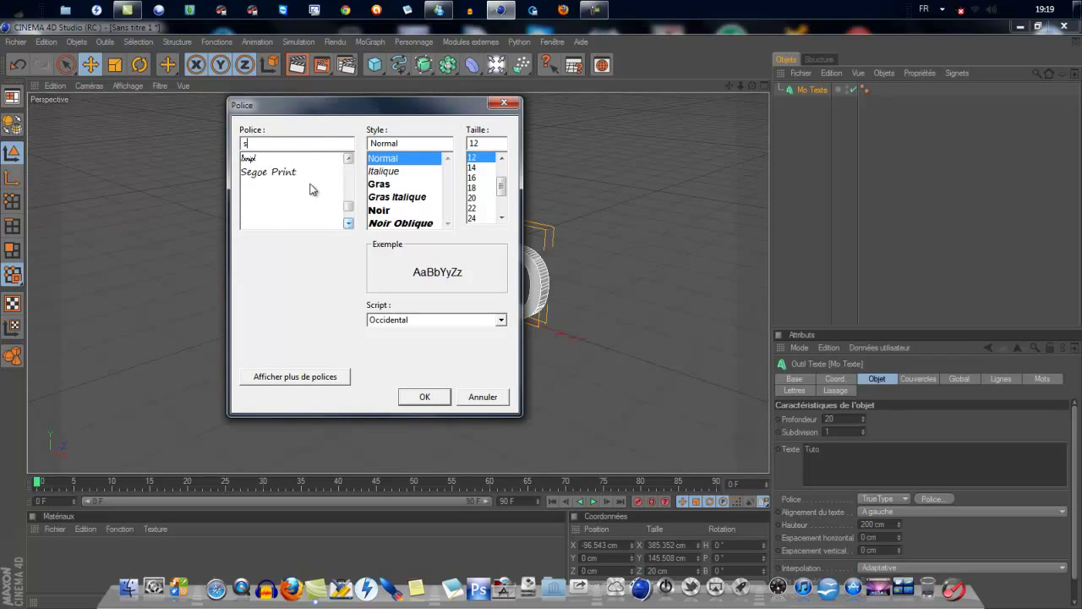
type("la")
left_click(249, 171)
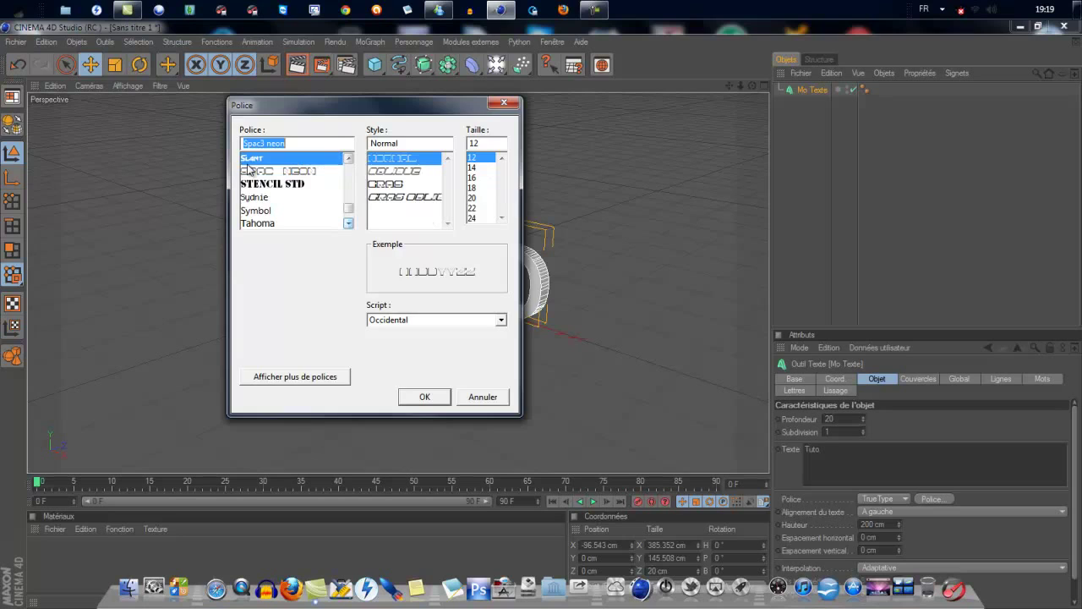
left_click(414, 397)
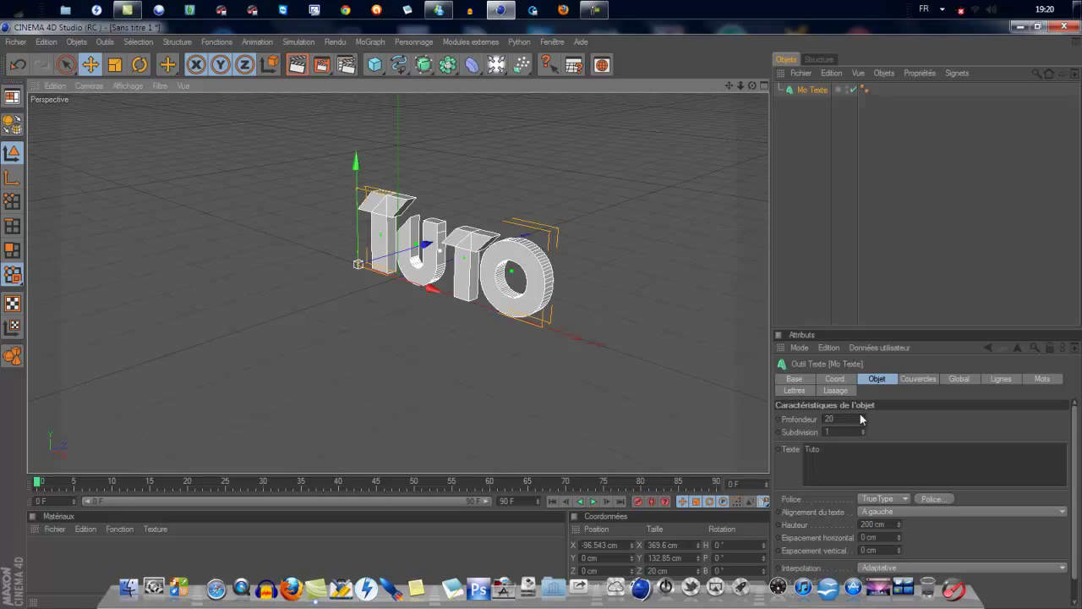
- Set the text depth to 55 cm and give its front a Couvercle et biseau cap
left_click_drag(862, 413, 860, 417)
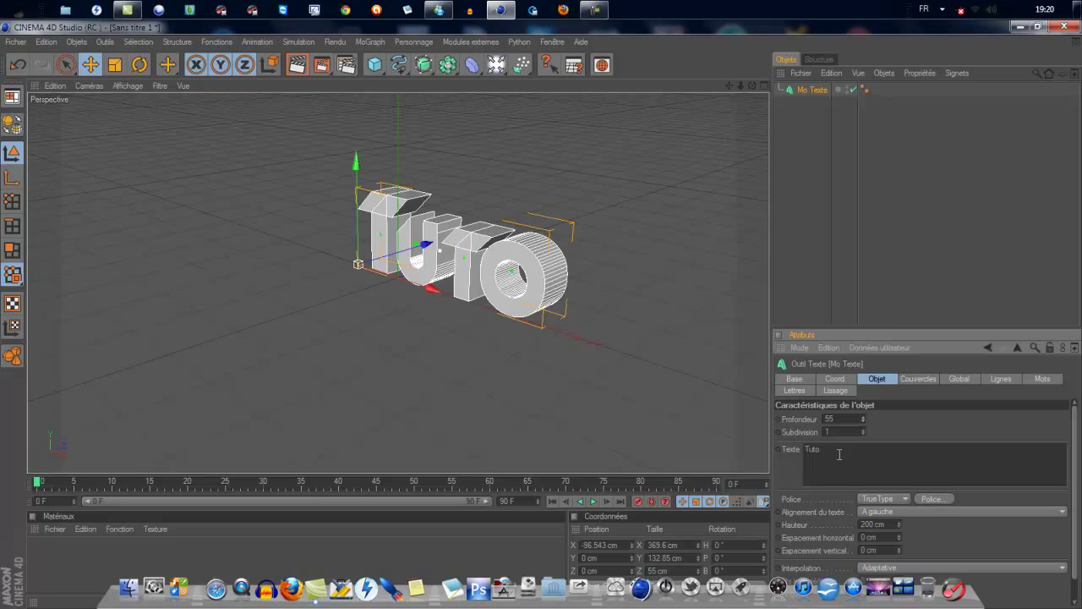
left_click(923, 382)
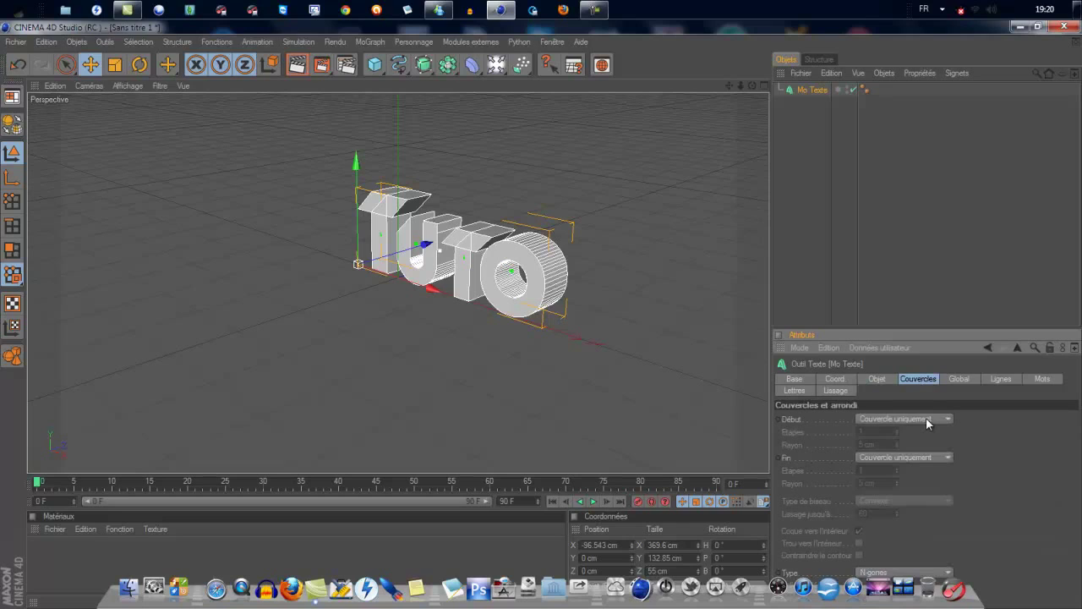
left_click(926, 417)
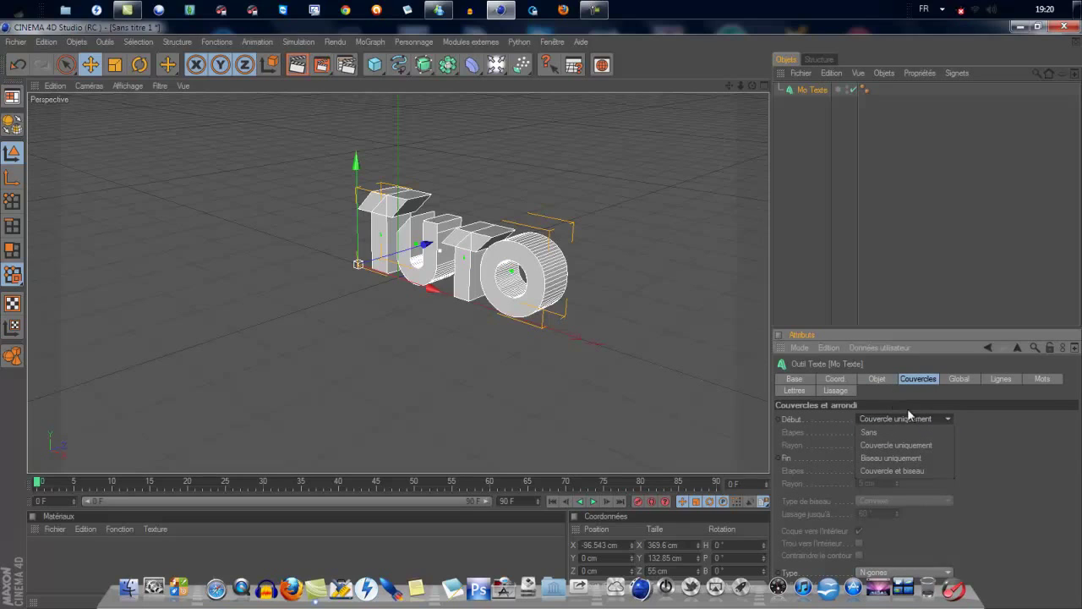
left_click(908, 470)
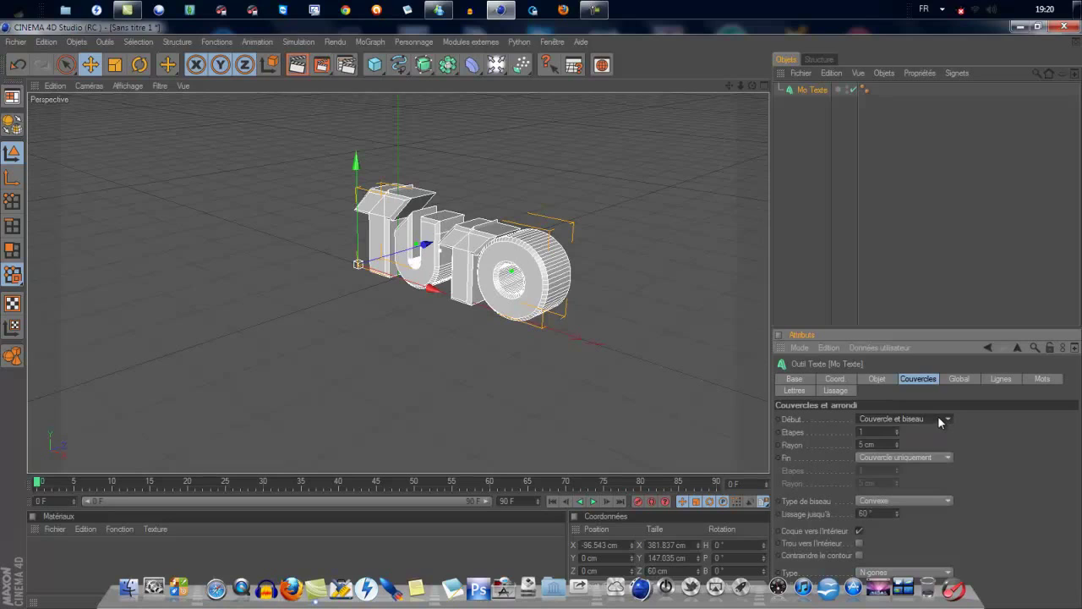
left_click(938, 416)
left_click(919, 446)
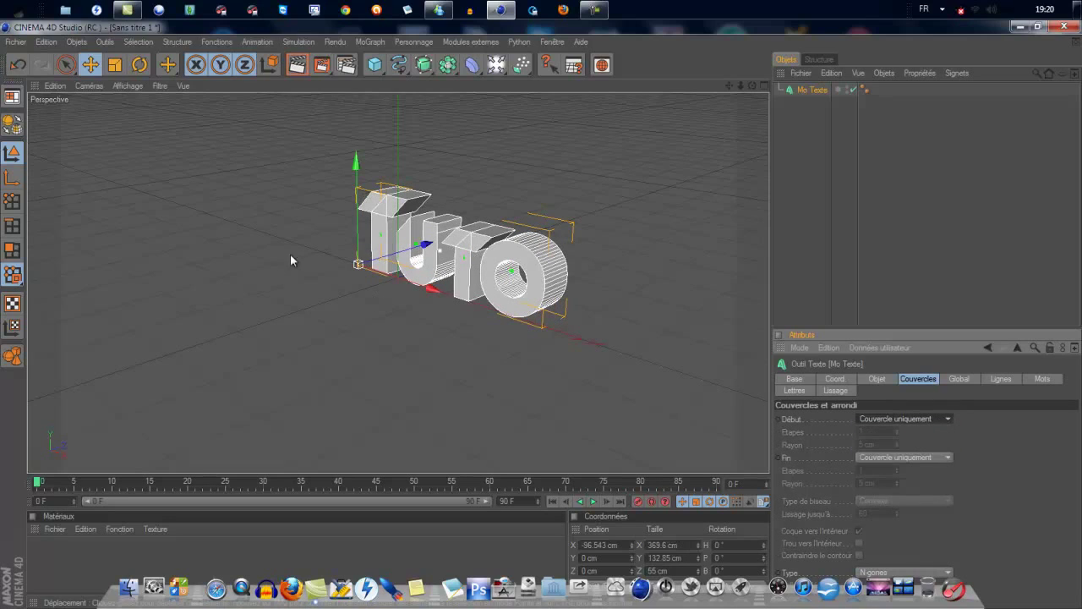
left_click(909, 418)
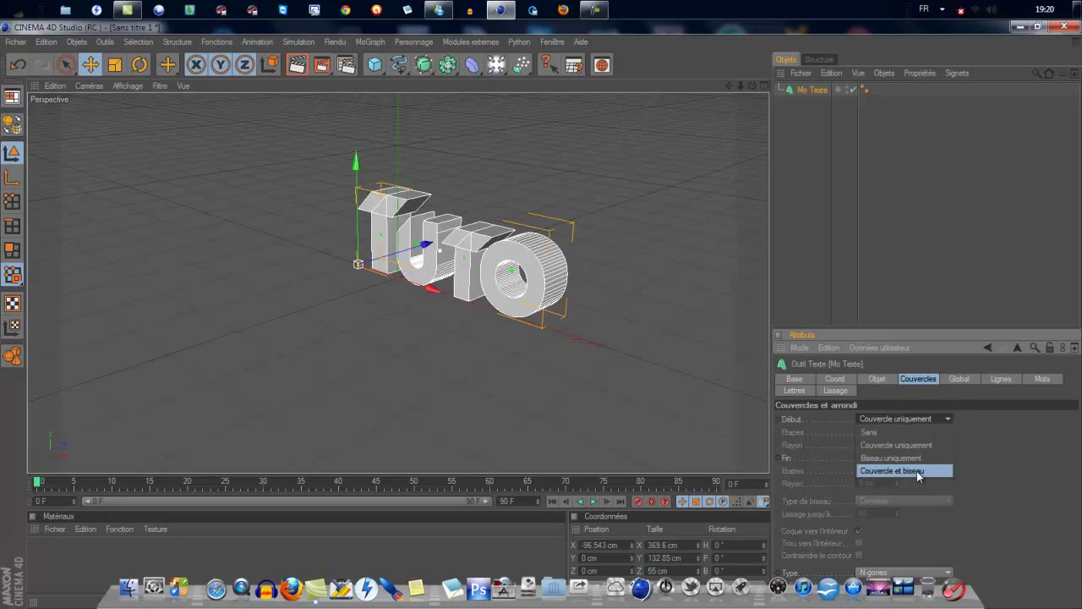
left_click(917, 471)
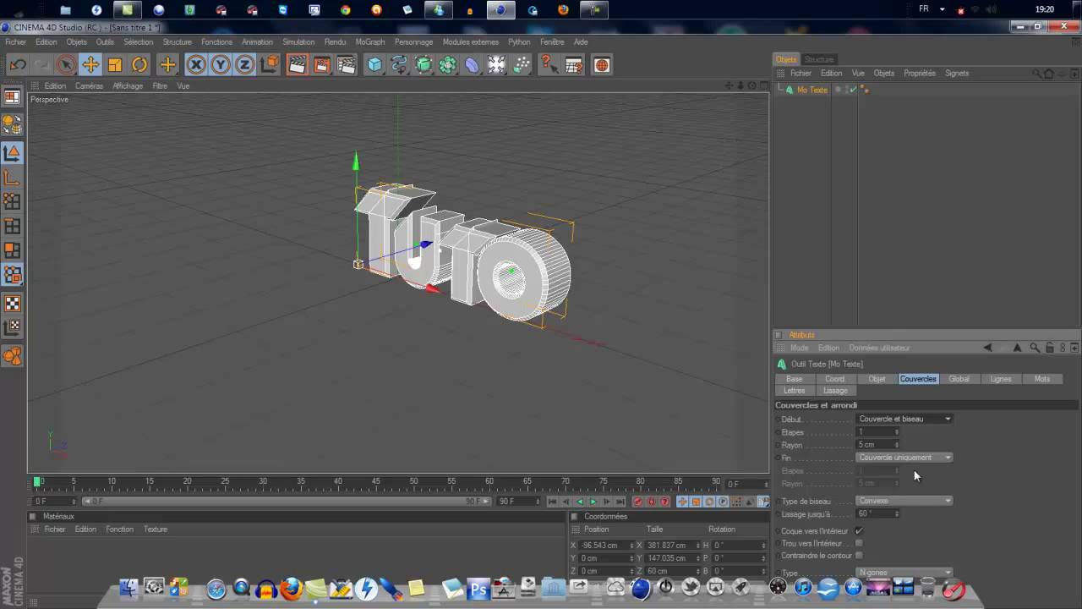
- Give the back a Couvercle et biseau cap too, and set RocketDock to auto-hide
left_click(914, 455)
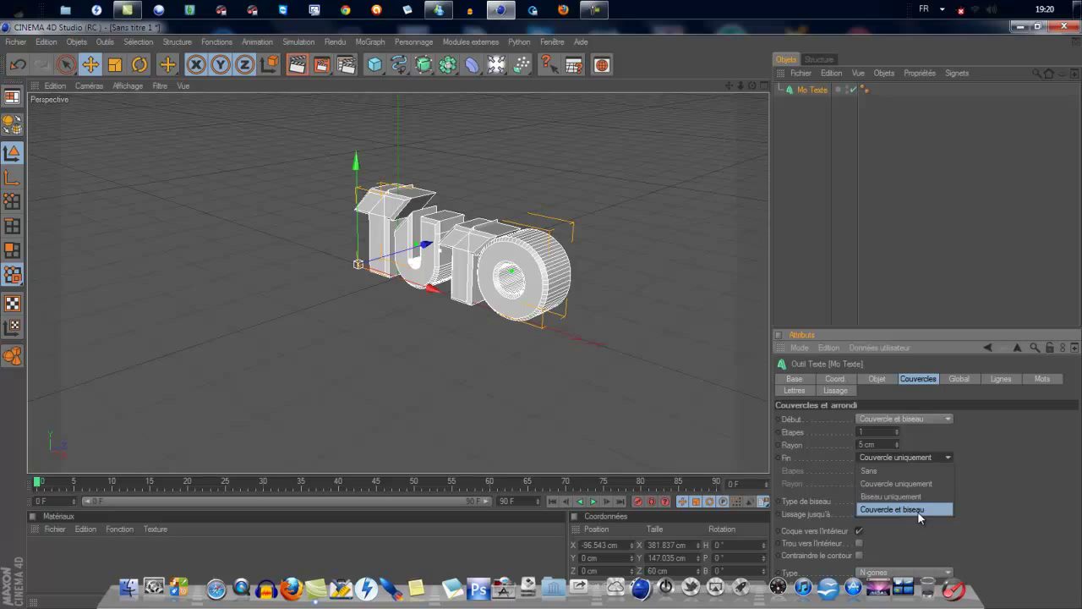
left_click(917, 511)
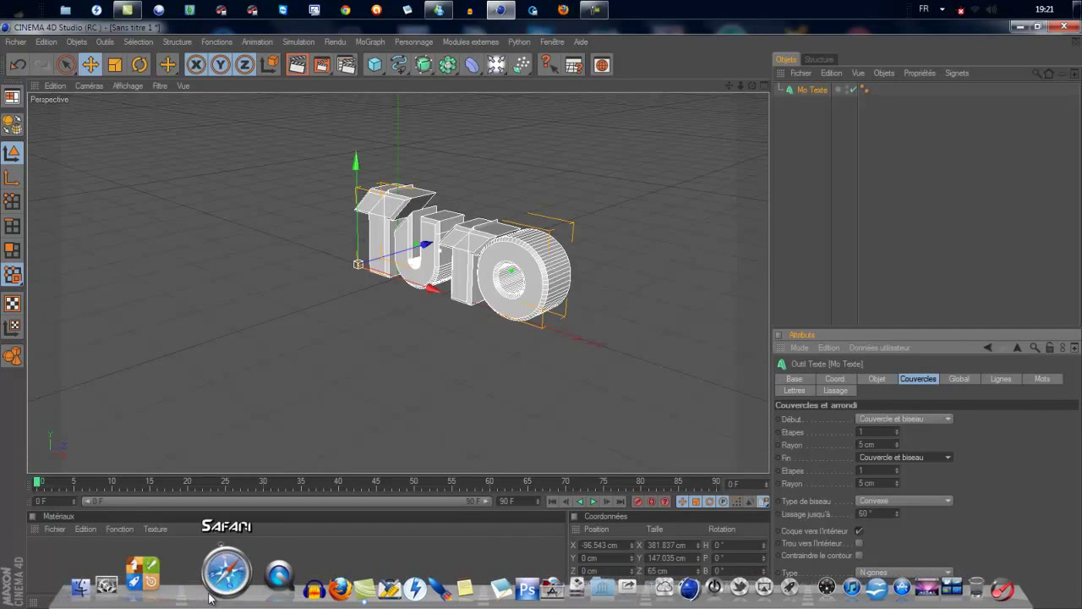
right_click(275, 538)
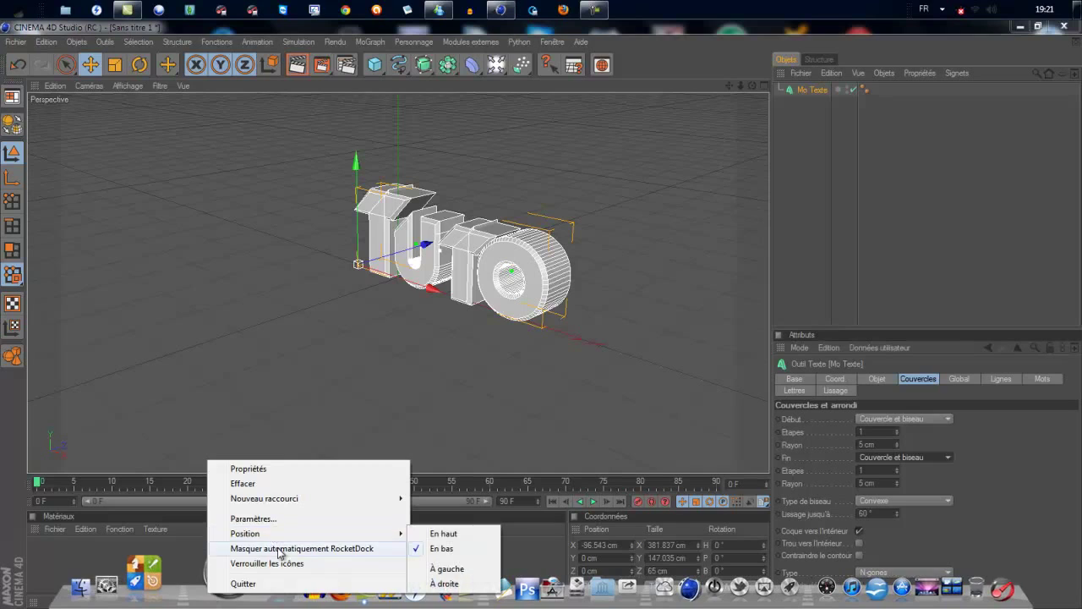
left_click(277, 548)
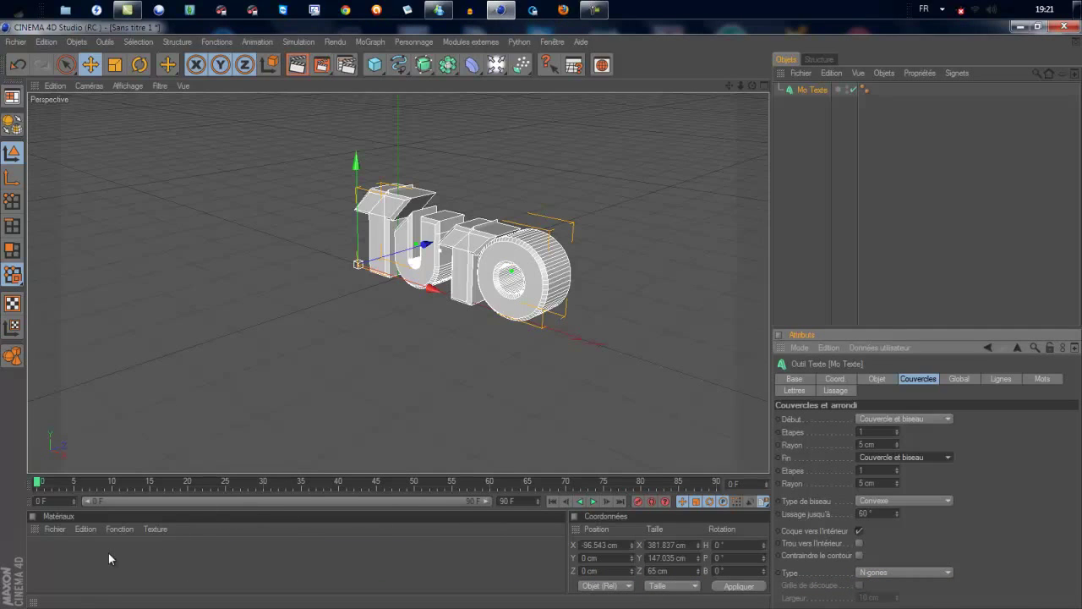
- Create a material named Mat and set its colour to bright green (R29 V255 B0)
double_click(222, 557)
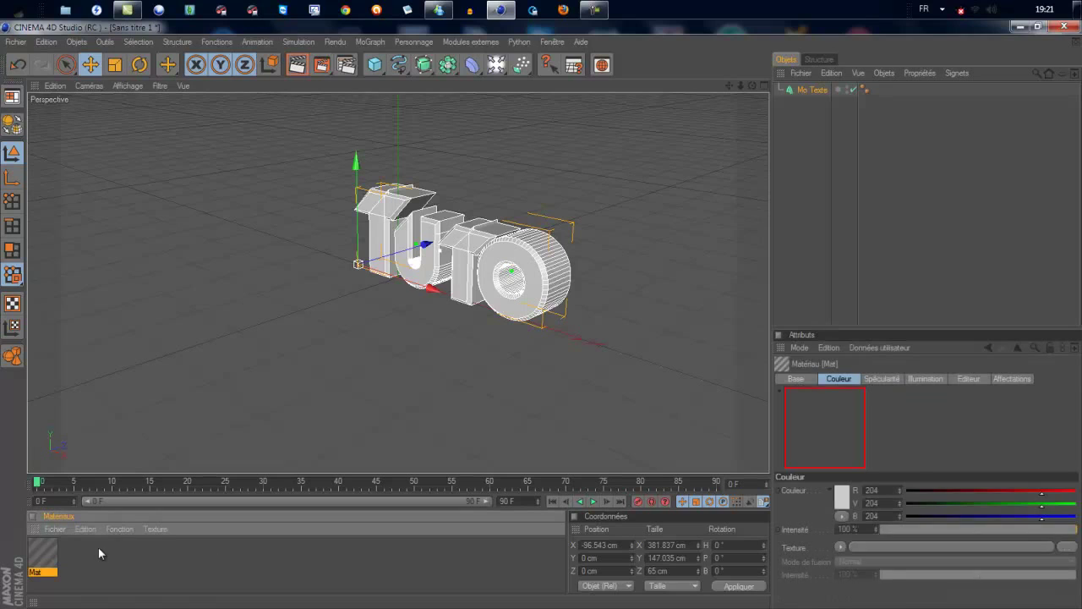
double_click(44, 555)
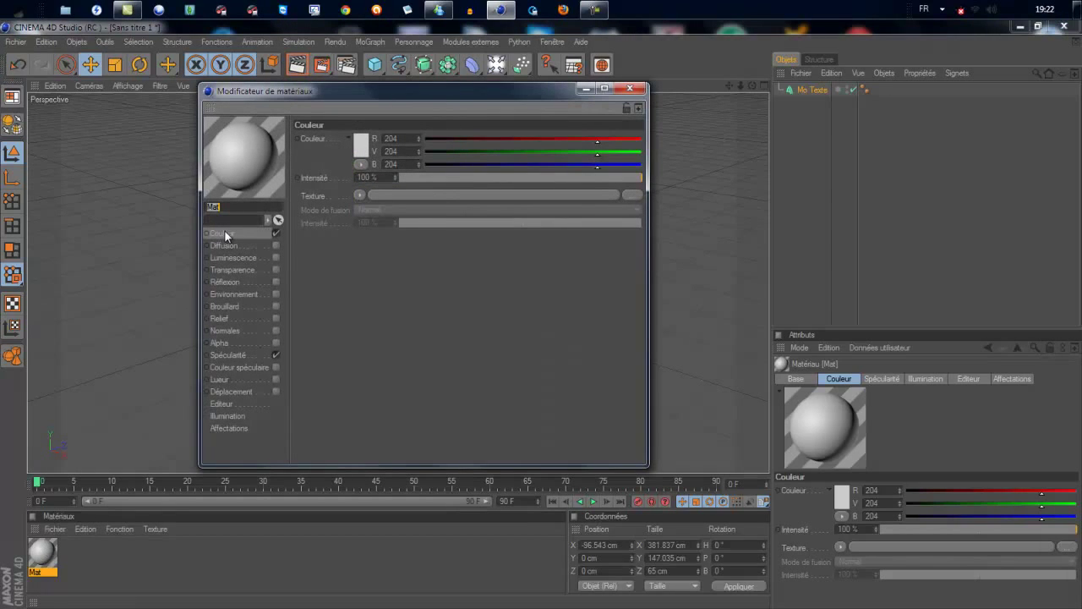
left_click(362, 146)
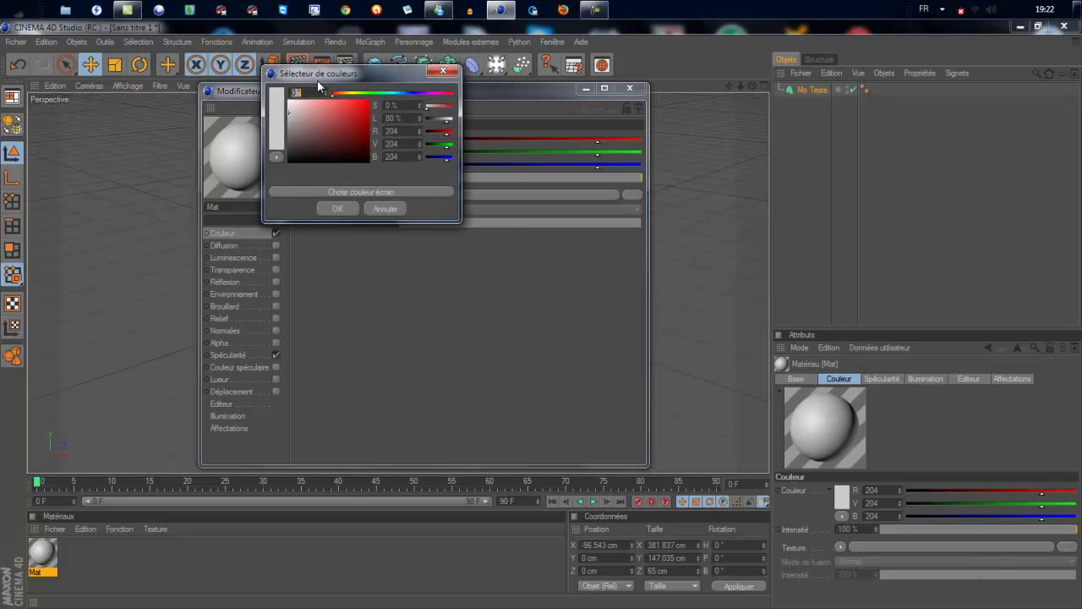
left_click_drag(327, 123, 372, 86)
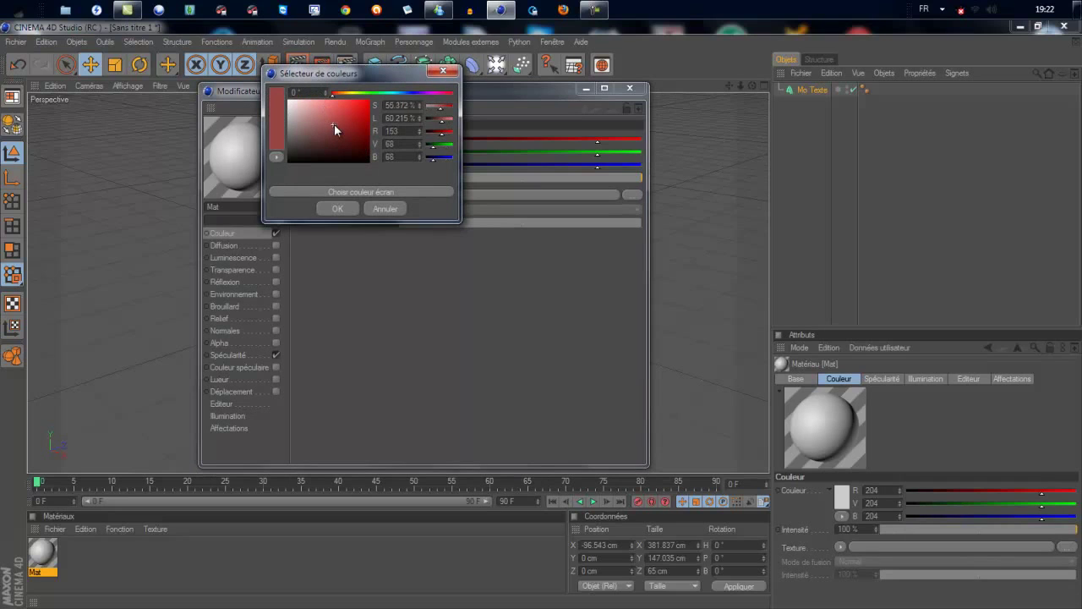
left_click(370, 92)
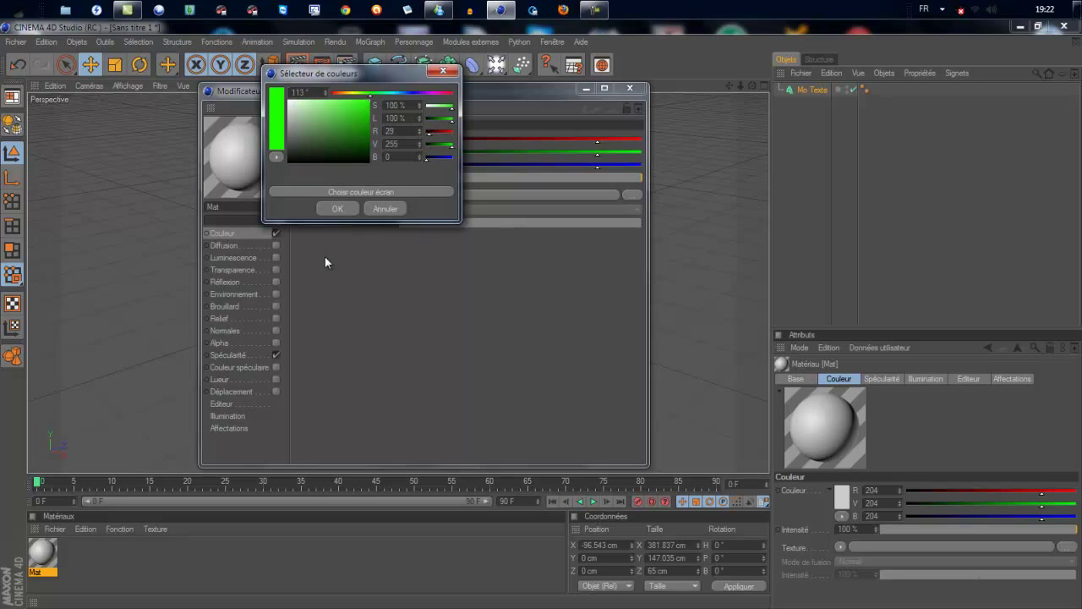
left_click(339, 208)
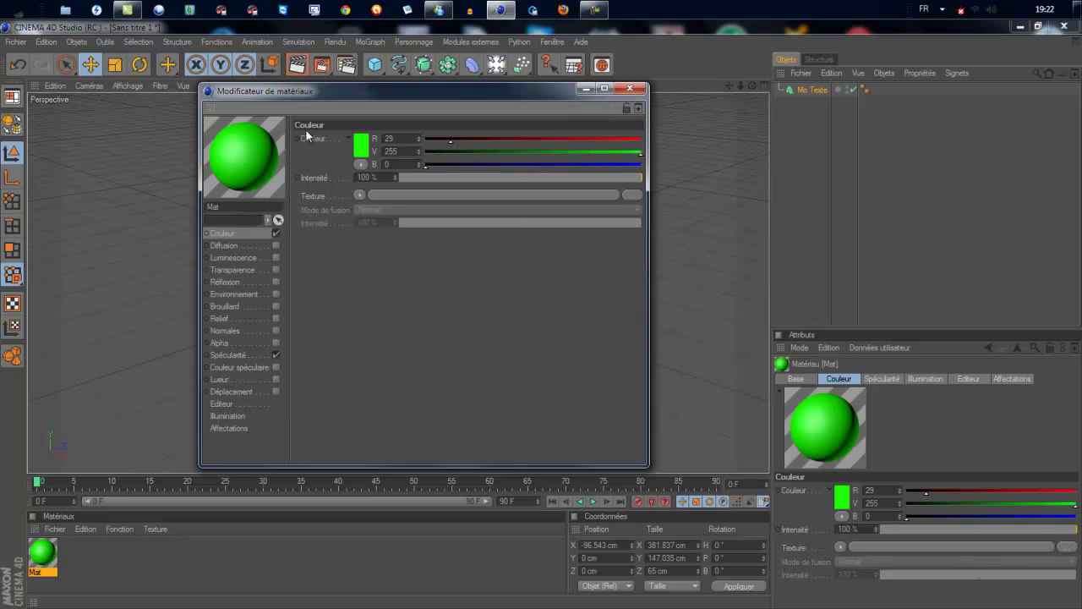
- Enable Mat's reflection at about 49% with a Fresnel texture, then close the editor
left_click(232, 283)
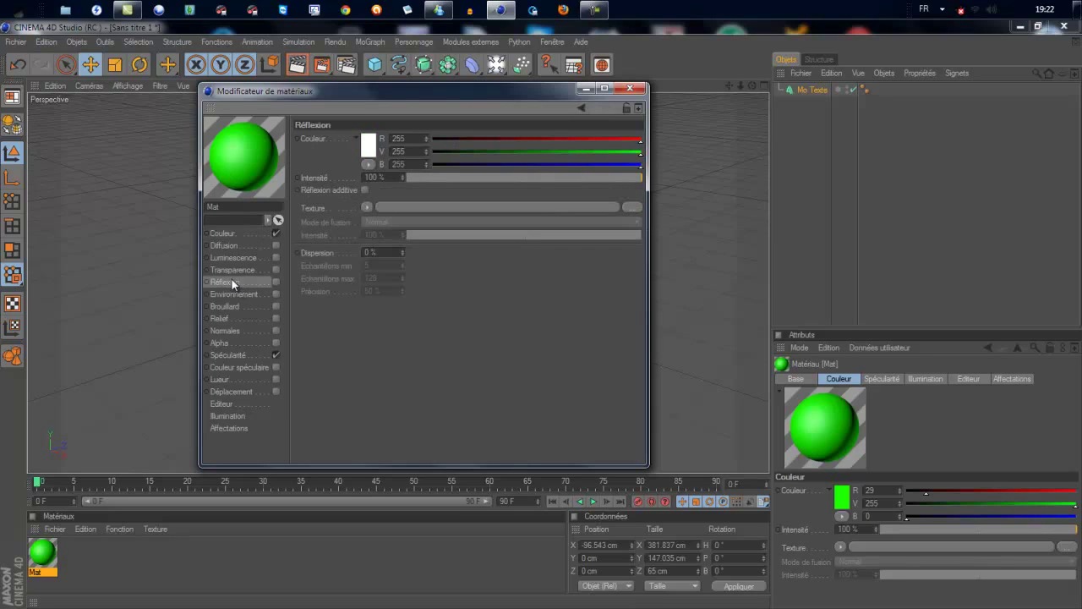
left_click(276, 282)
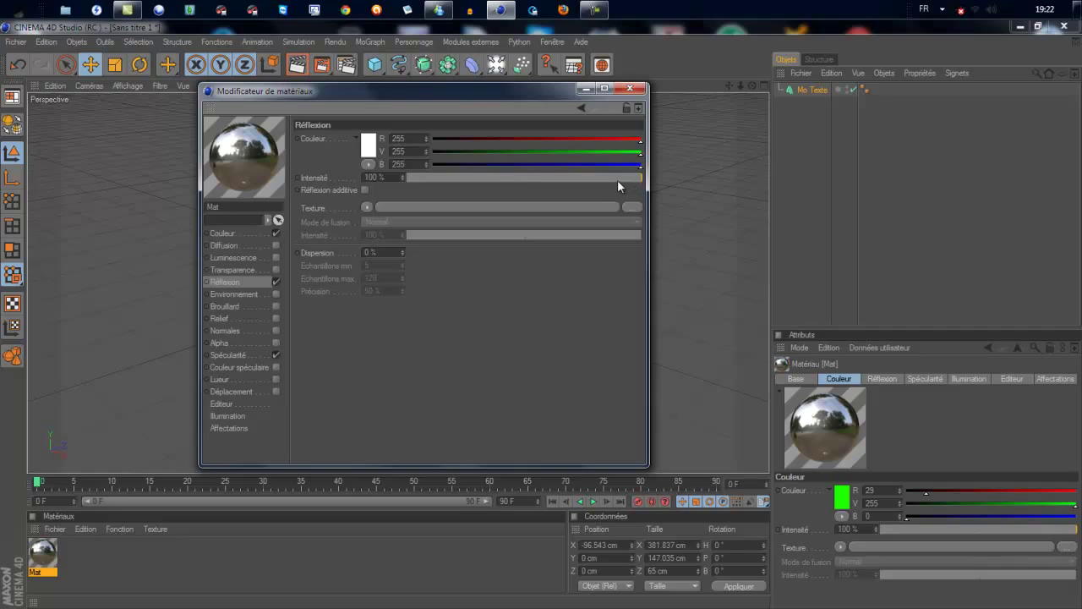
left_click_drag(544, 179, 522, 175)
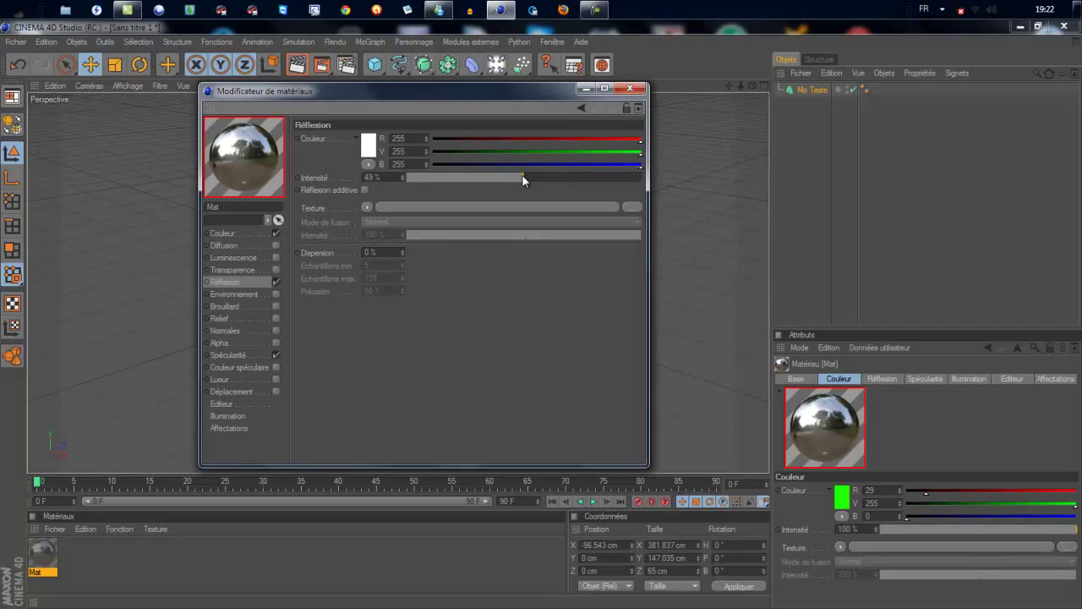
left_click(367, 207)
left_click(393, 357)
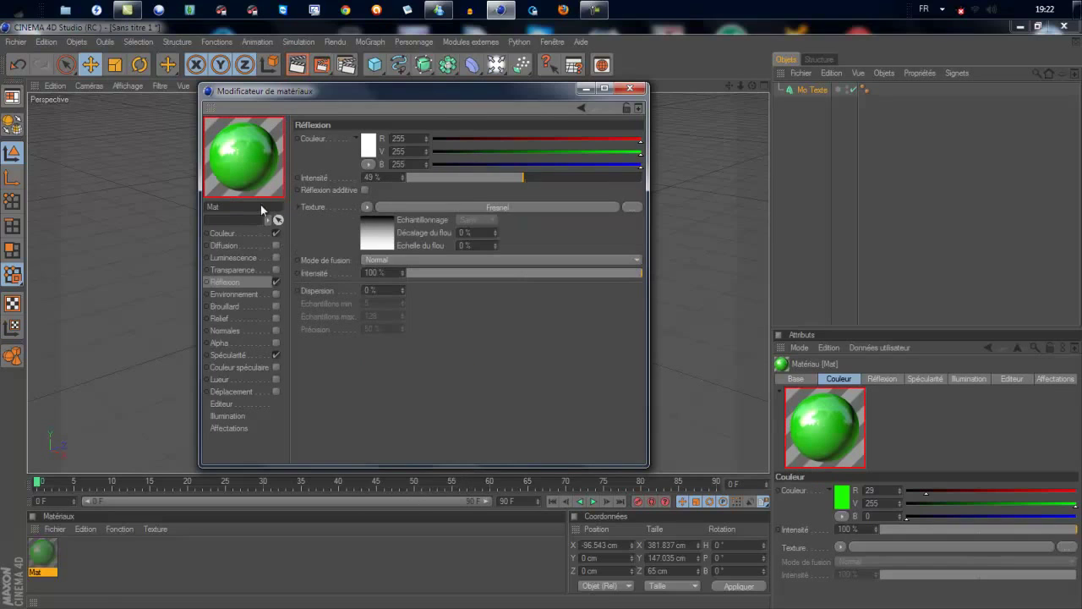
left_click(641, 88)
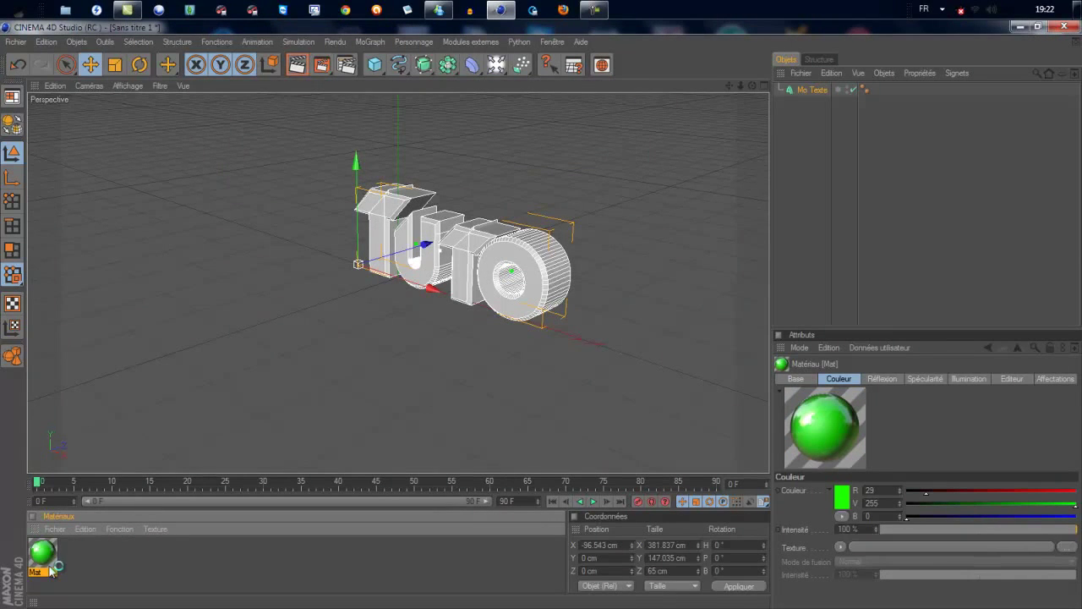
- Drop the green Mat material onto the TUTO MoText so the whole word shows green
mouse_move(44, 565)
left_mouse_down()
mouse_move(41, 543)
mouse_move(438, 246)
left_mouse_up()
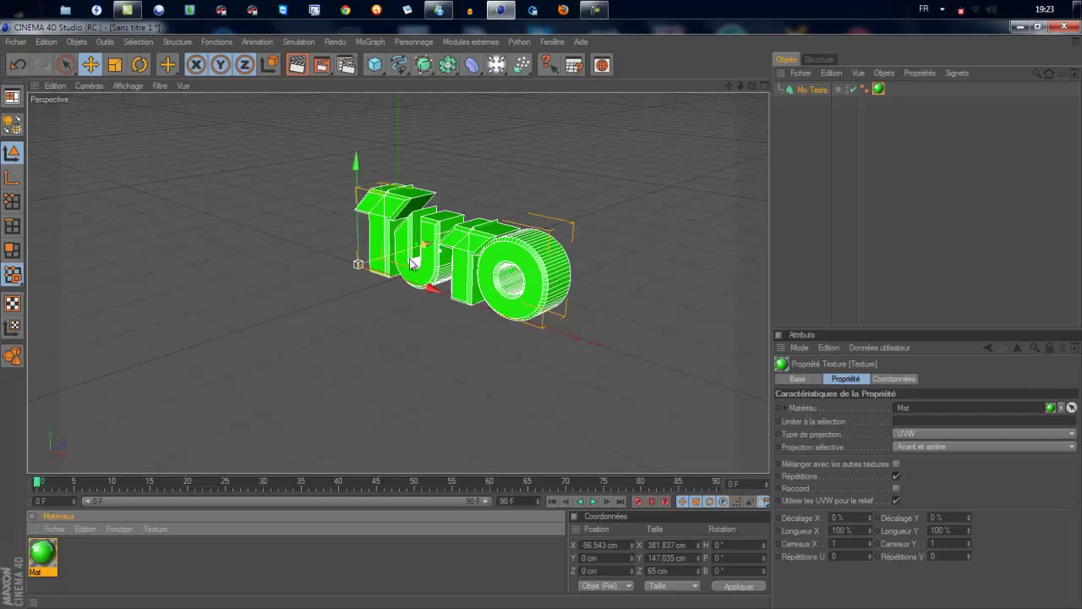
scroll(431, 281, "down", 3)
scroll(432, 282, "up", 1)
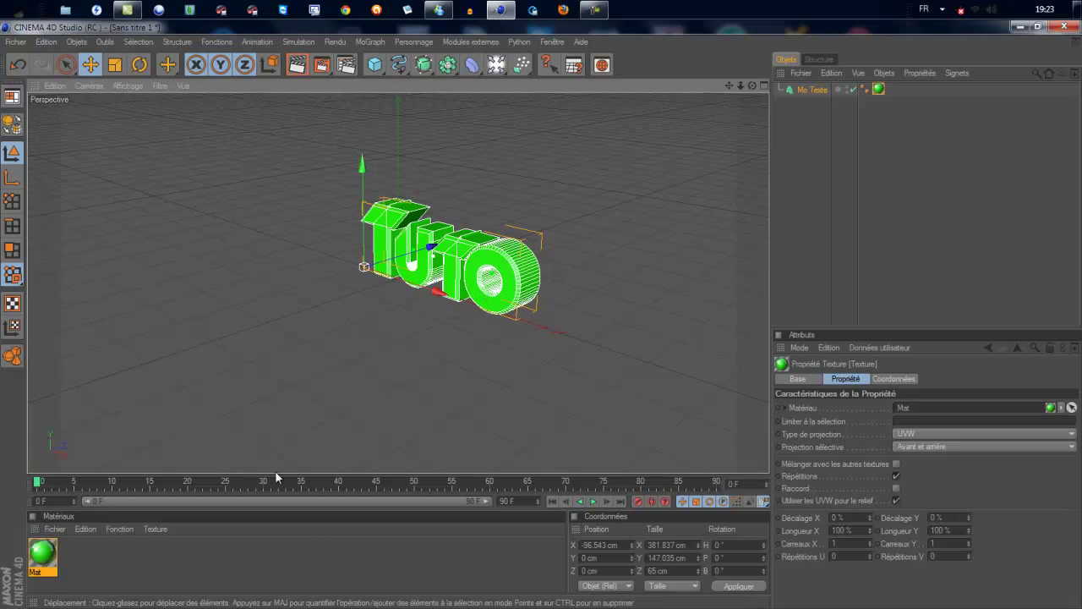
- Create a new material, Mat 1, and set its colour to black
double_click(153, 566)
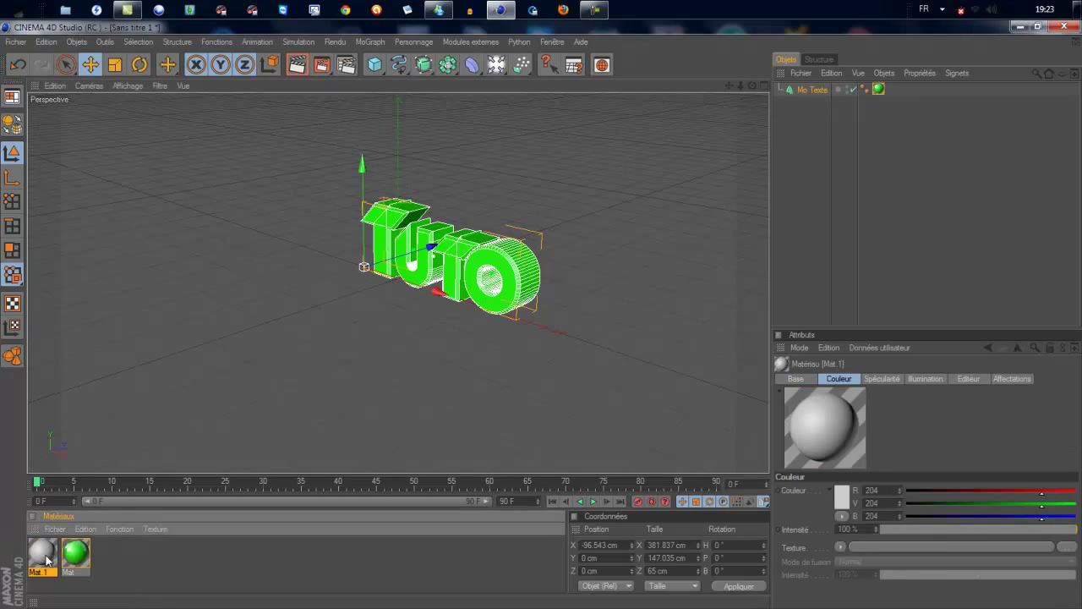
double_click(42, 552)
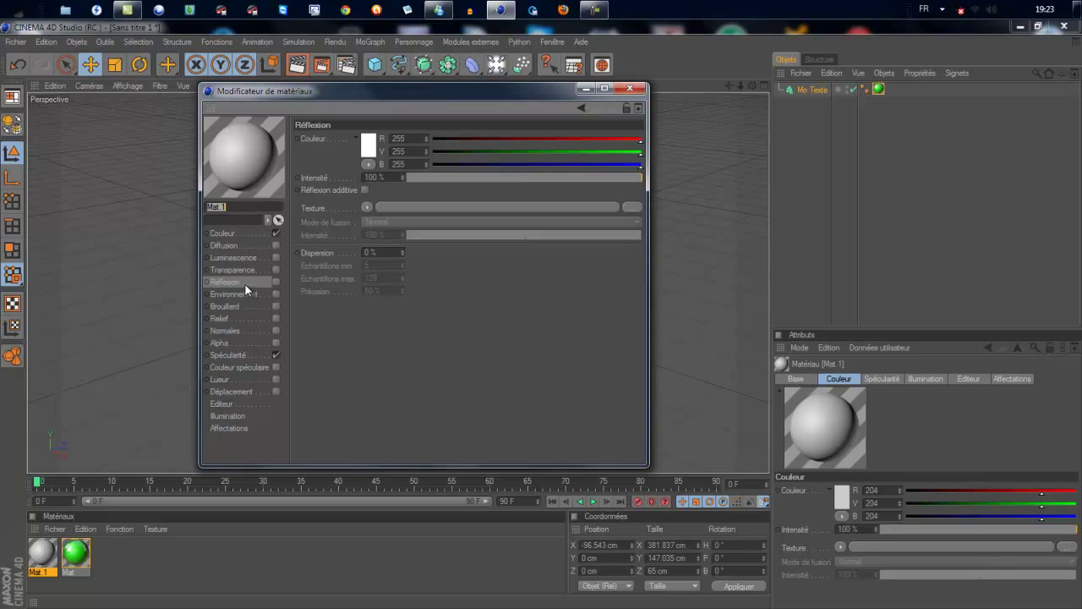
left_click(221, 233)
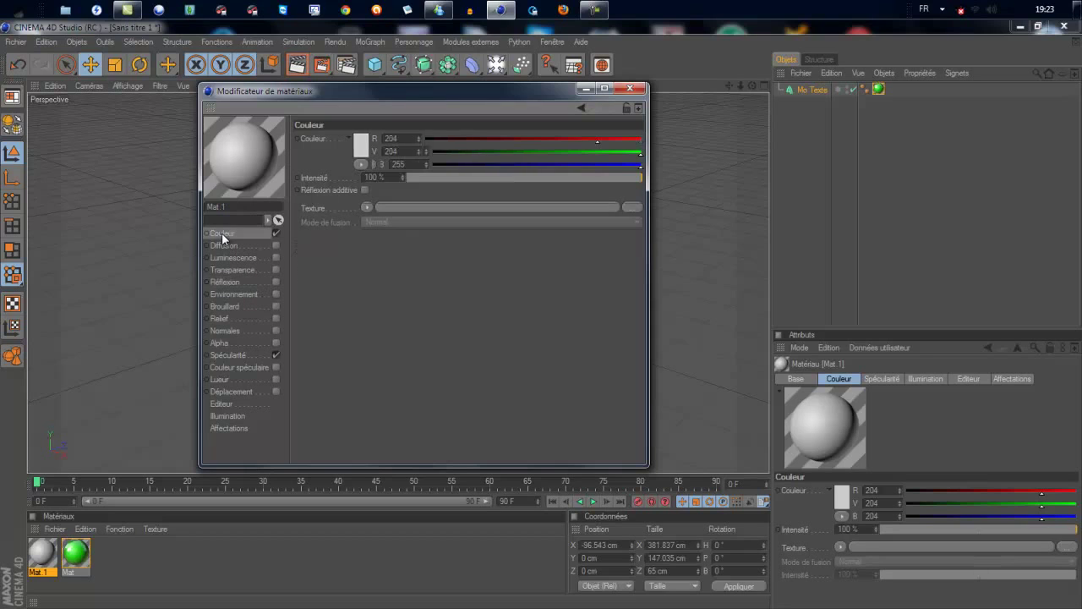
left_click(359, 146)
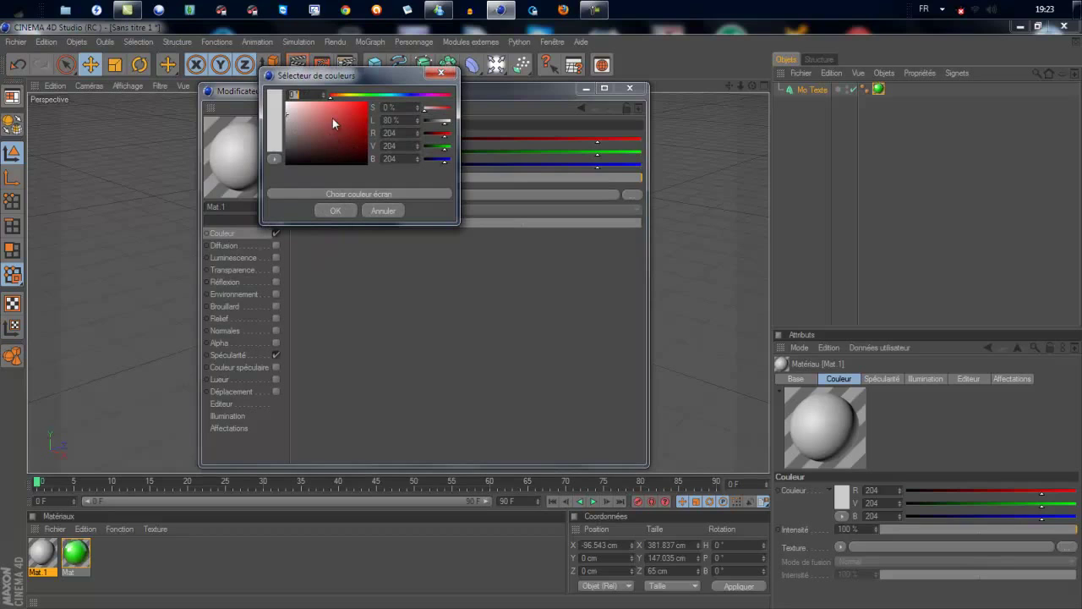
left_click_drag(333, 118, 332, 163)
left_click(335, 210)
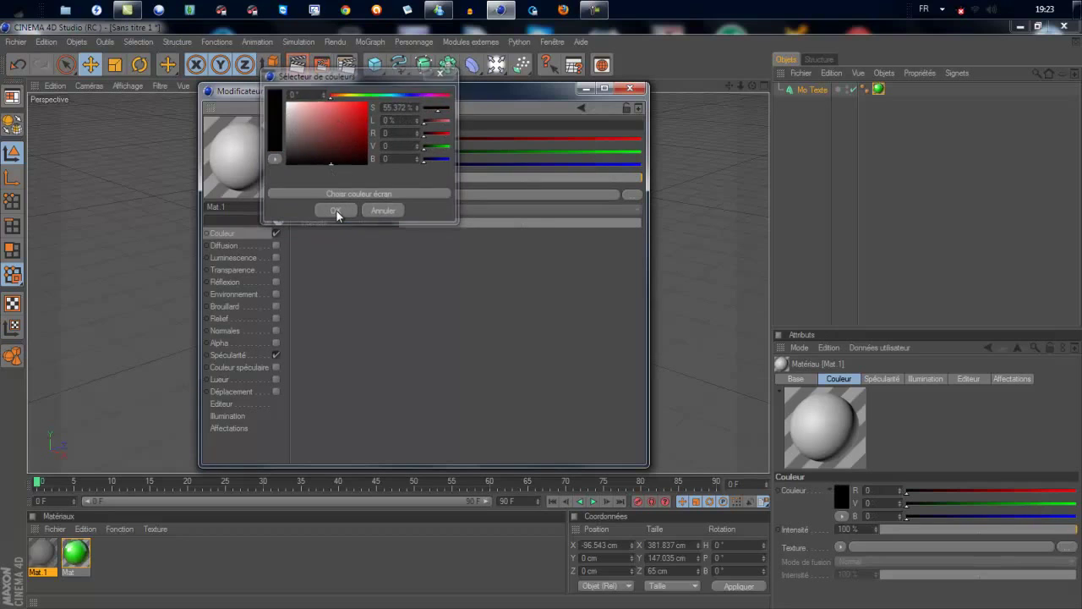
- Enable Mat 1's reflection at 49% intensity with a Fresnel texture
left_click(227, 280)
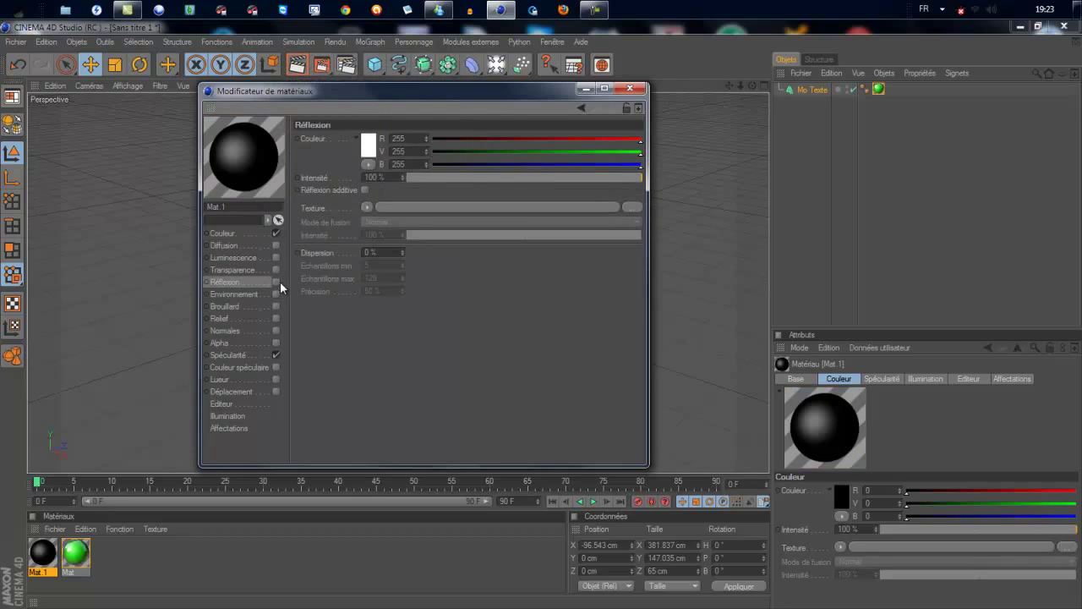
left_click(278, 281)
left_click(462, 177)
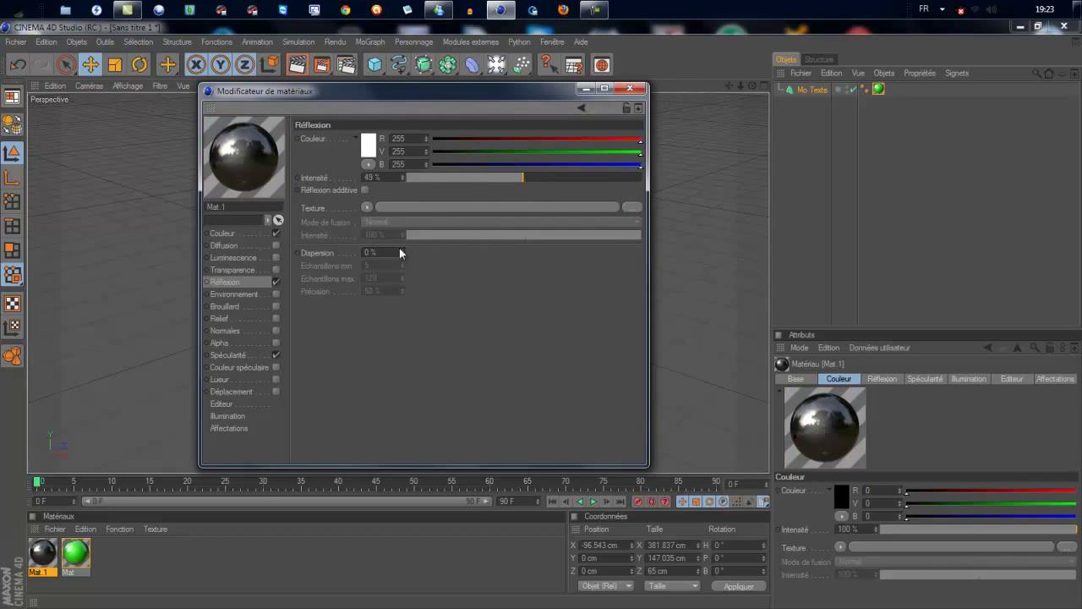
left_click(366, 211)
left_click(417, 359)
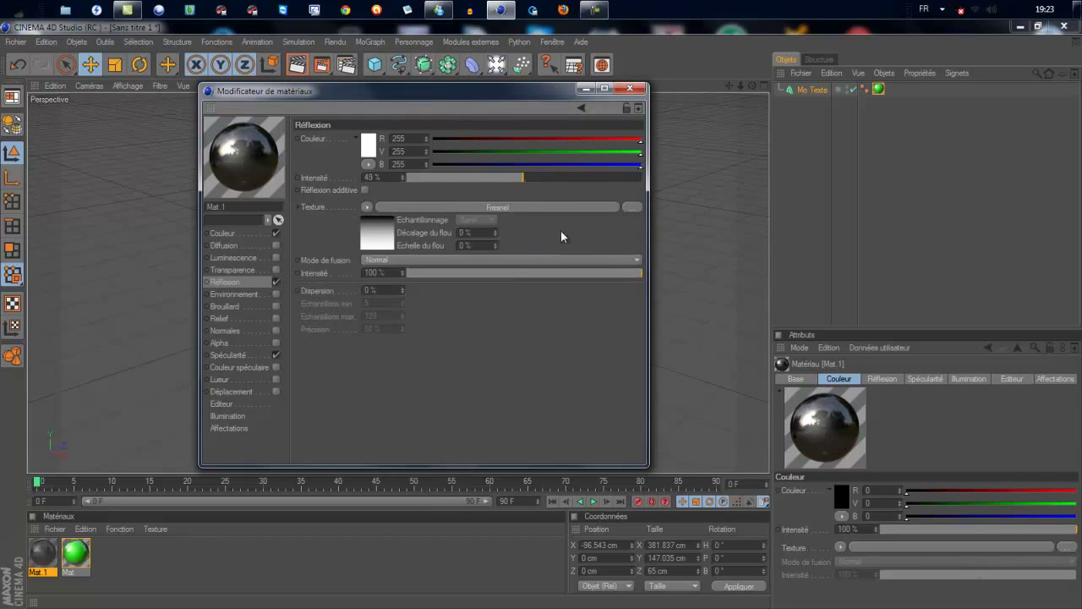
left_click(630, 88)
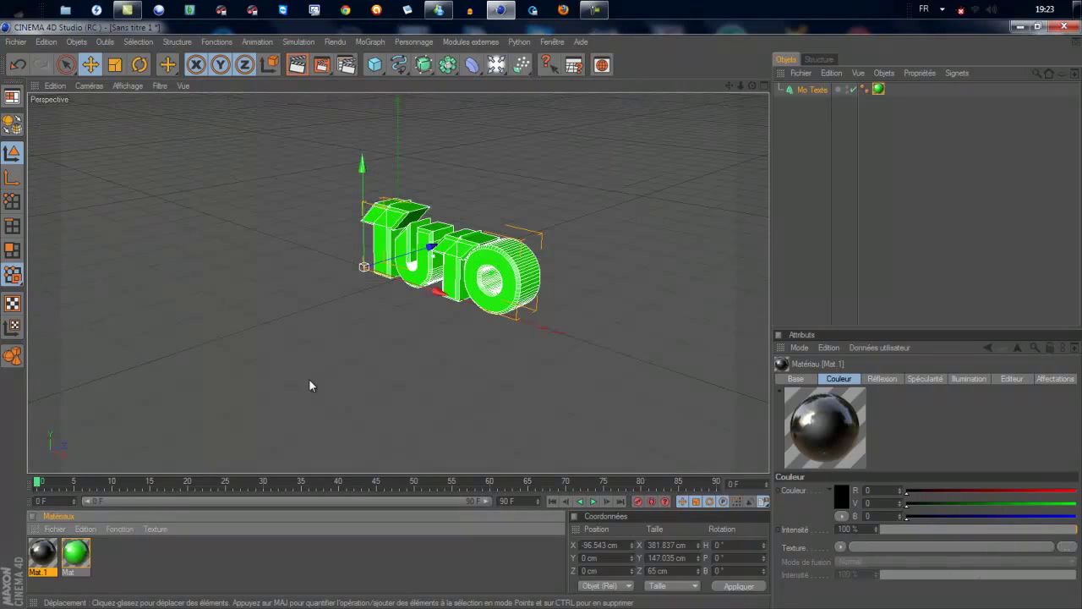
- Apply the black Mat 1 material to the TUTO MoText
left_click_drag(40, 553, 829, 90)
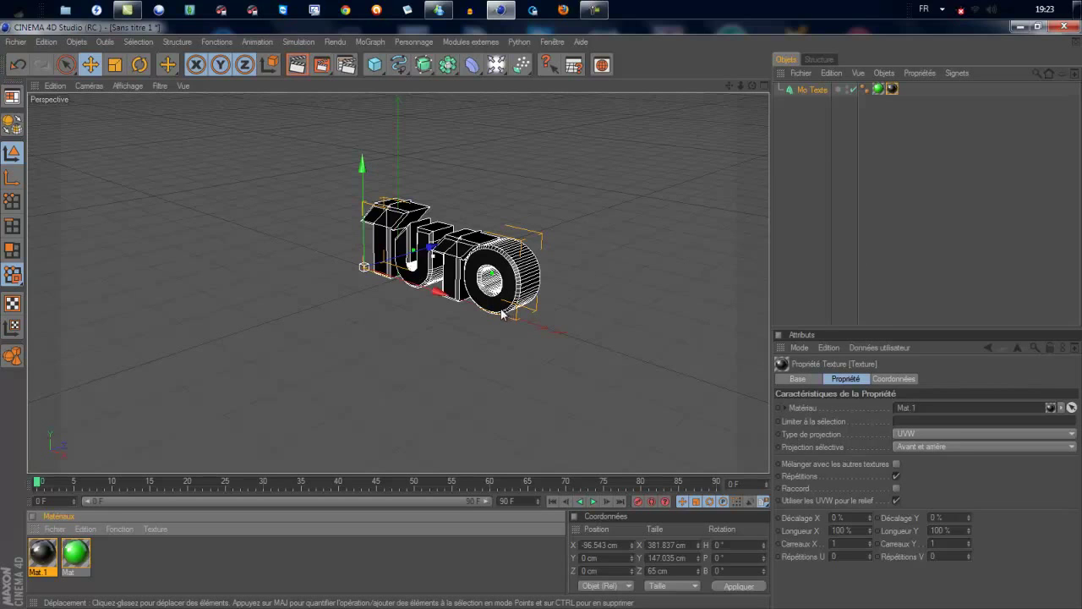
scroll(503, 257, "up", 3)
scroll(542, 254, "up", 3)
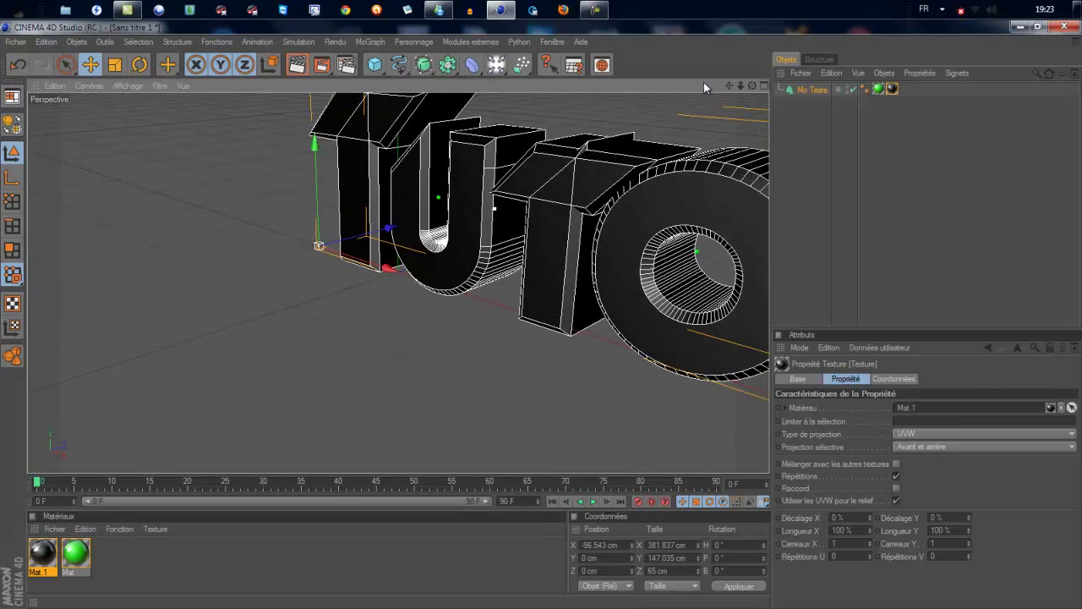
mouse_move(726, 82)
left_mouse_down()
mouse_move(526, 328)
mouse_move(551, 302)
left_mouse_up()
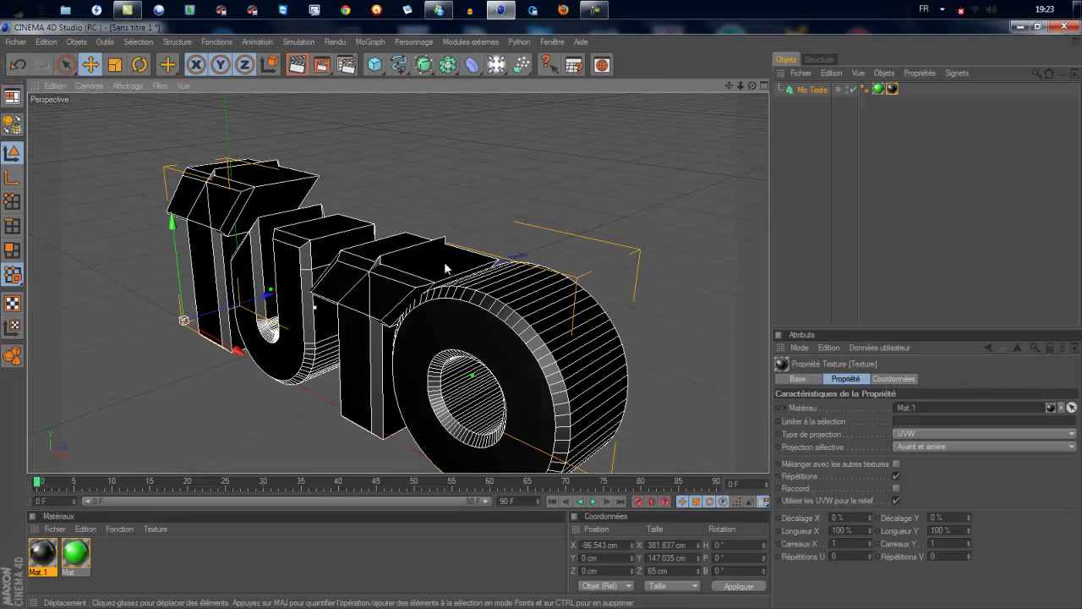
- Shift the TUTO text slightly and view it closely from the front
left_click_drag(444, 263, 350, 269)
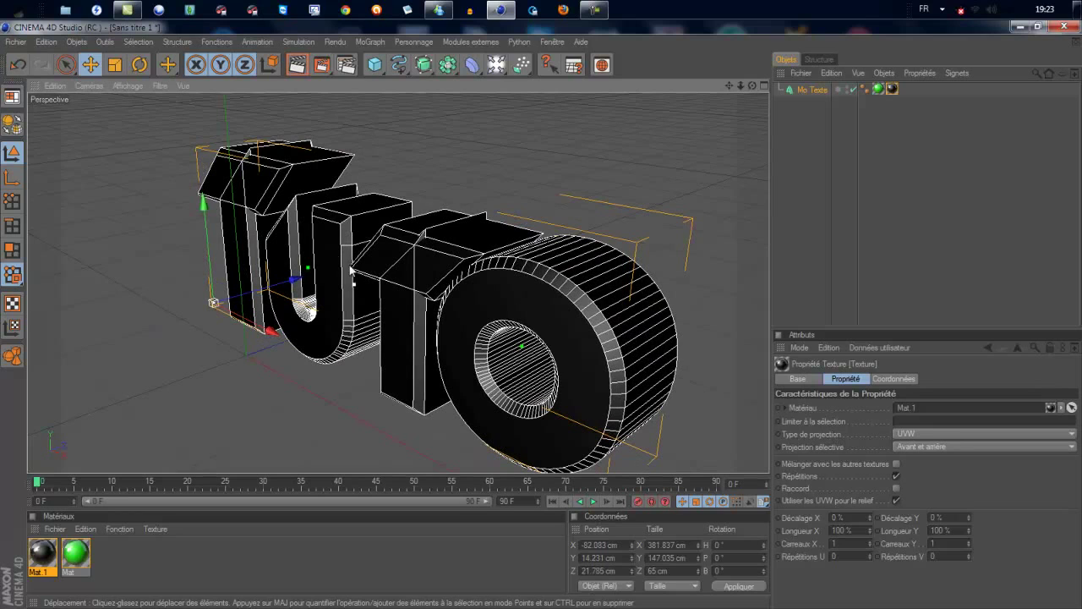
mouse_move(737, 86)
left_mouse_down()
mouse_move(545, 322)
mouse_move(537, 314)
left_mouse_up()
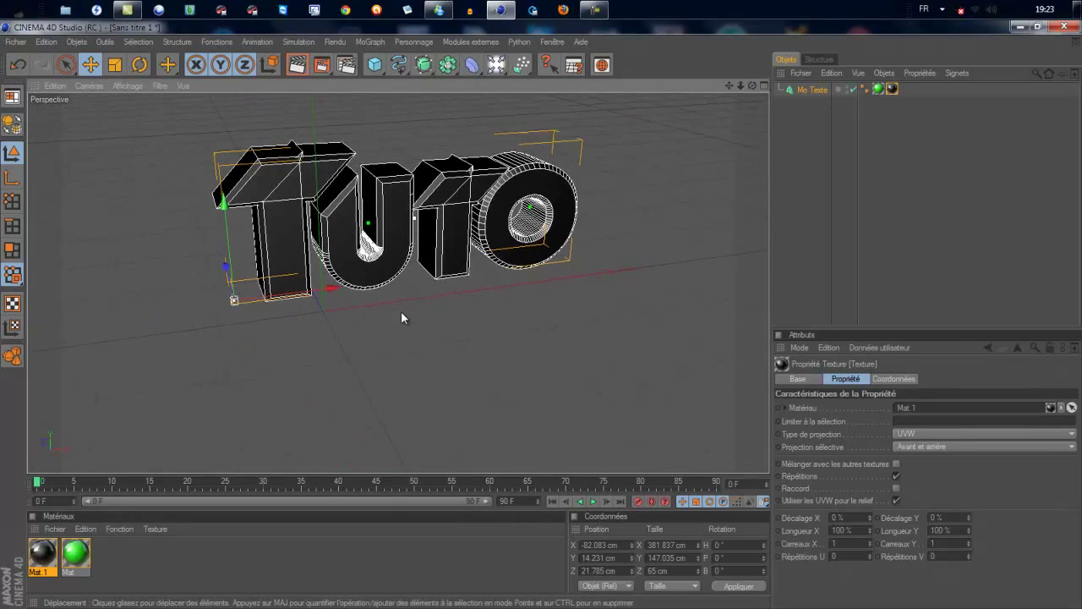
left_click_drag(401, 311, 552, 246, "alt")
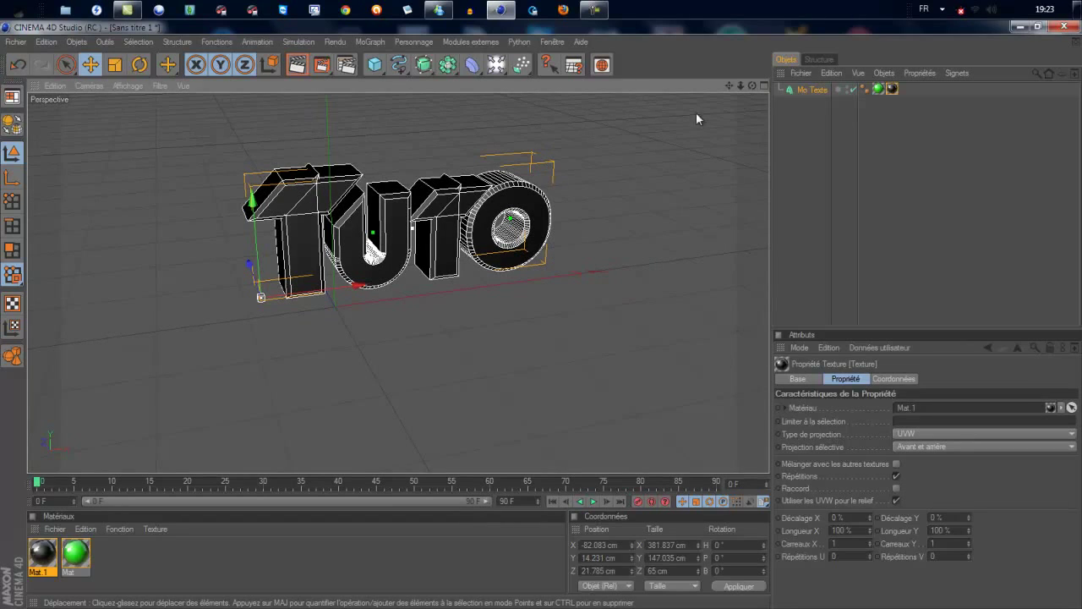
mouse_move(752, 85)
left_mouse_down()
mouse_move(501, 315)
mouse_move(546, 314)
mouse_move(530, 319)
mouse_move(550, 279)
left_mouse_up()
scroll(508, 188, "down", 3)
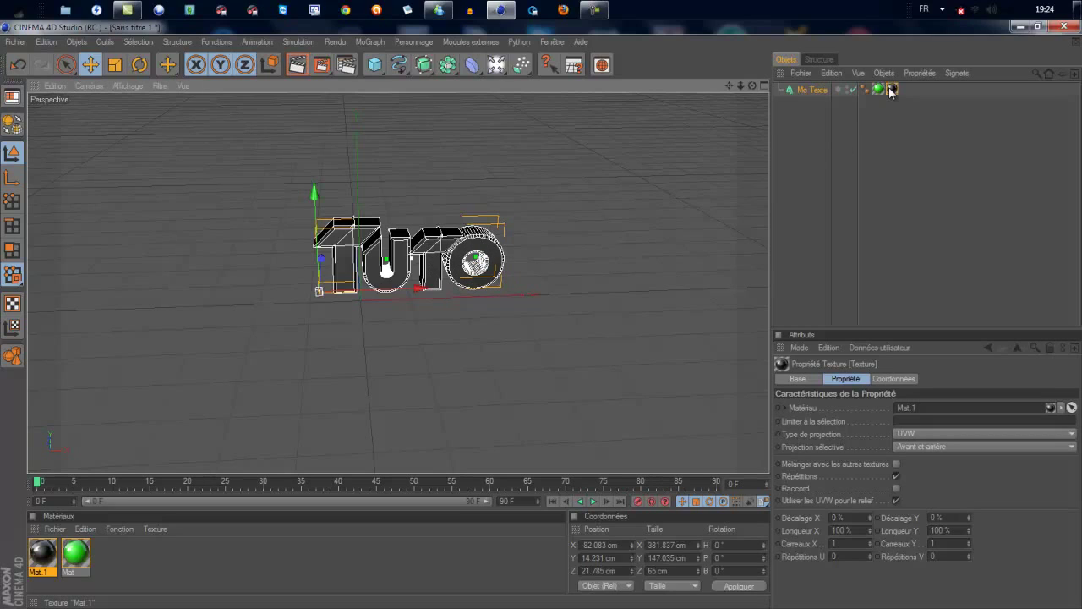
- Order the Mat 1 tag first, limit the green Mat tag to selection C1, and render
left_click_drag(892, 91, 867, 88)
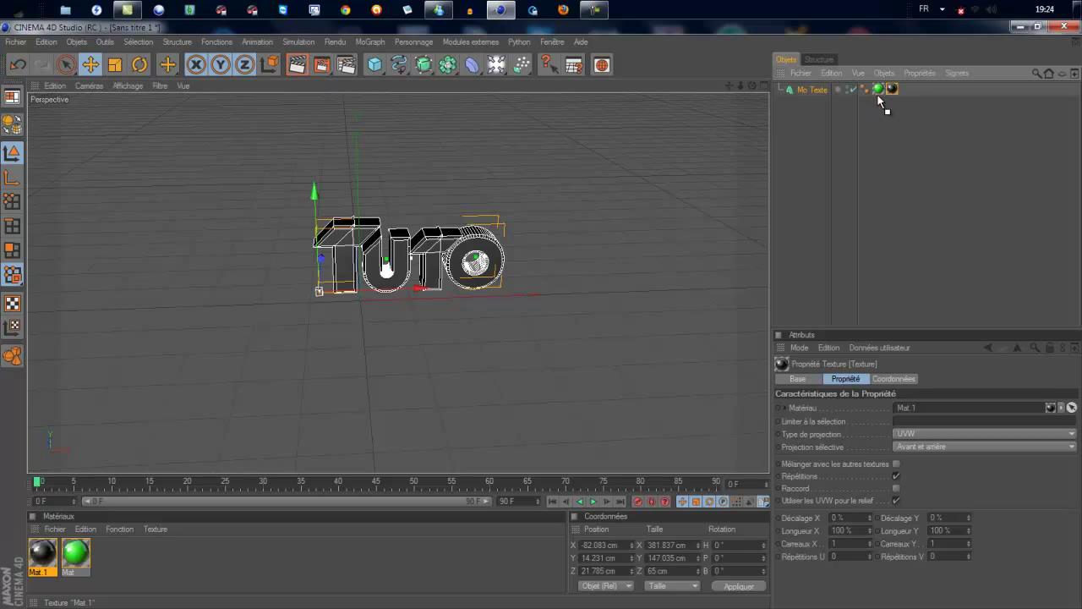
left_click_drag(865, 86, 869, 88)
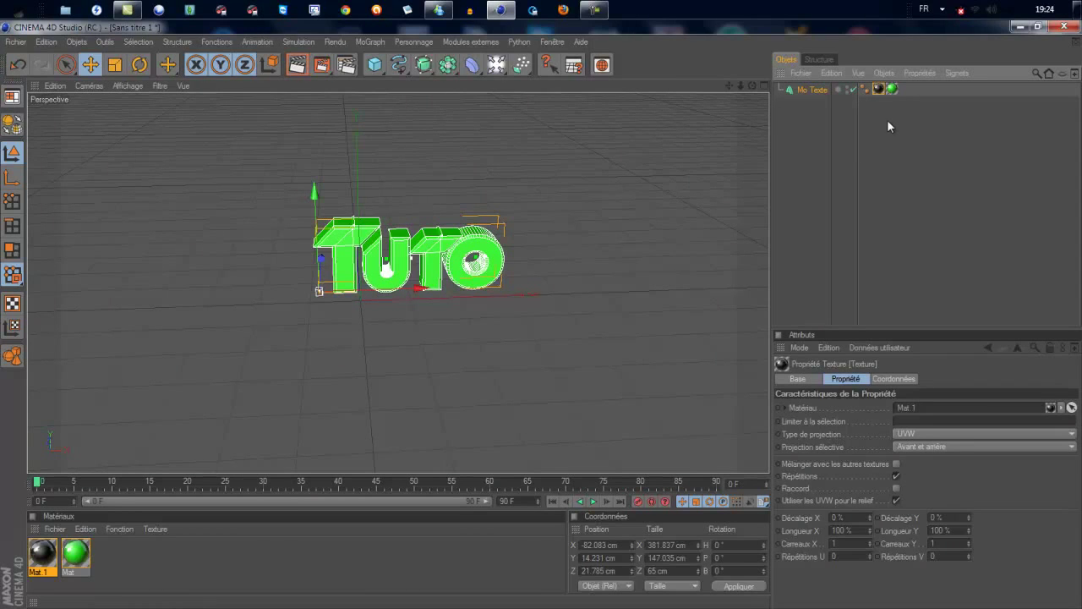
left_click(892, 90)
left_click(857, 380)
type("C1")
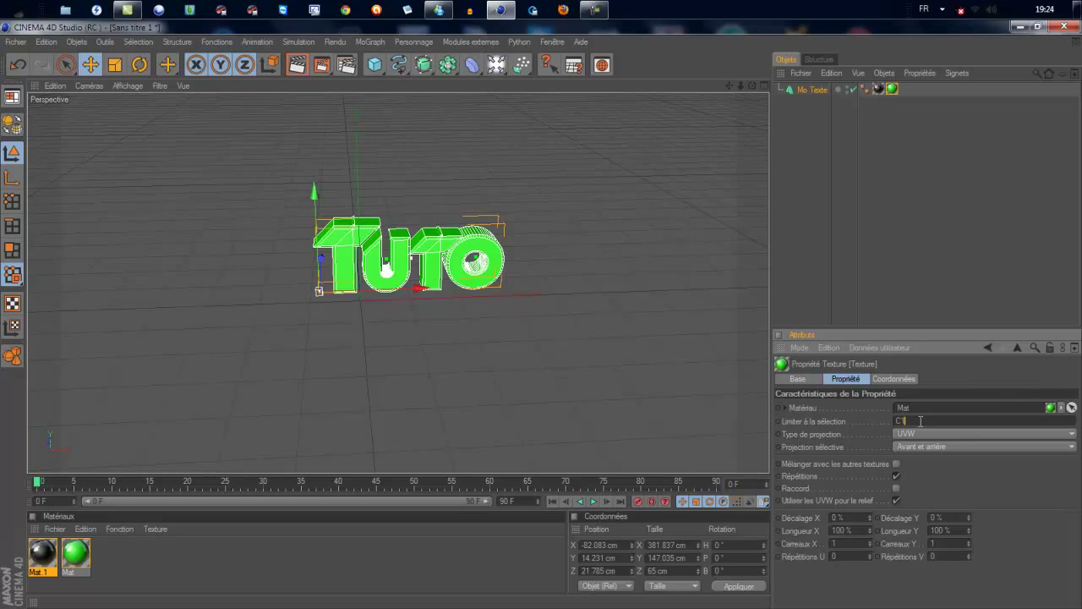
key("Return")
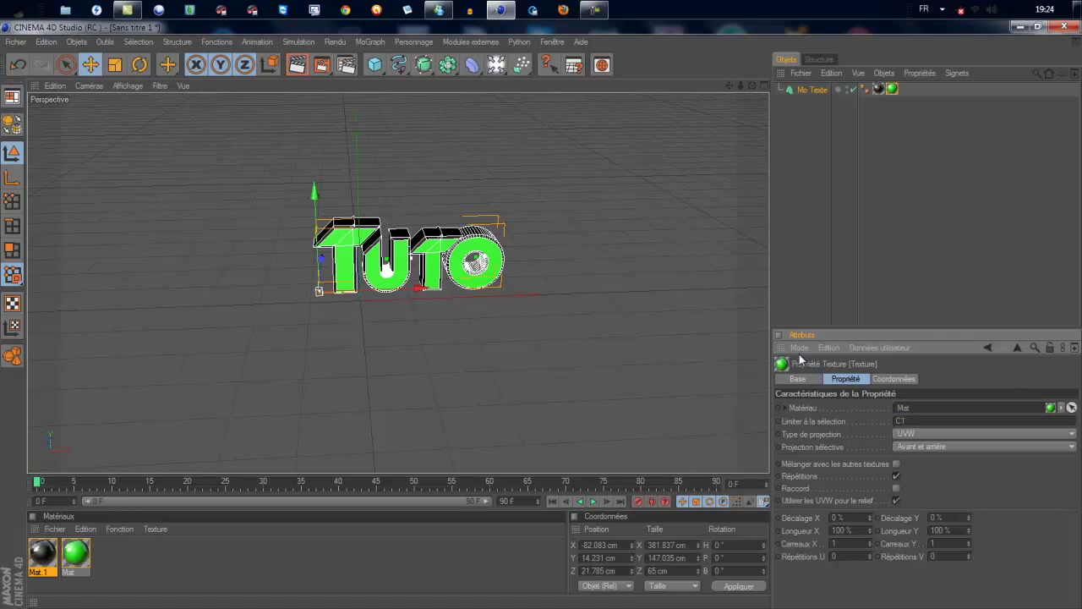
left_click(297, 66)
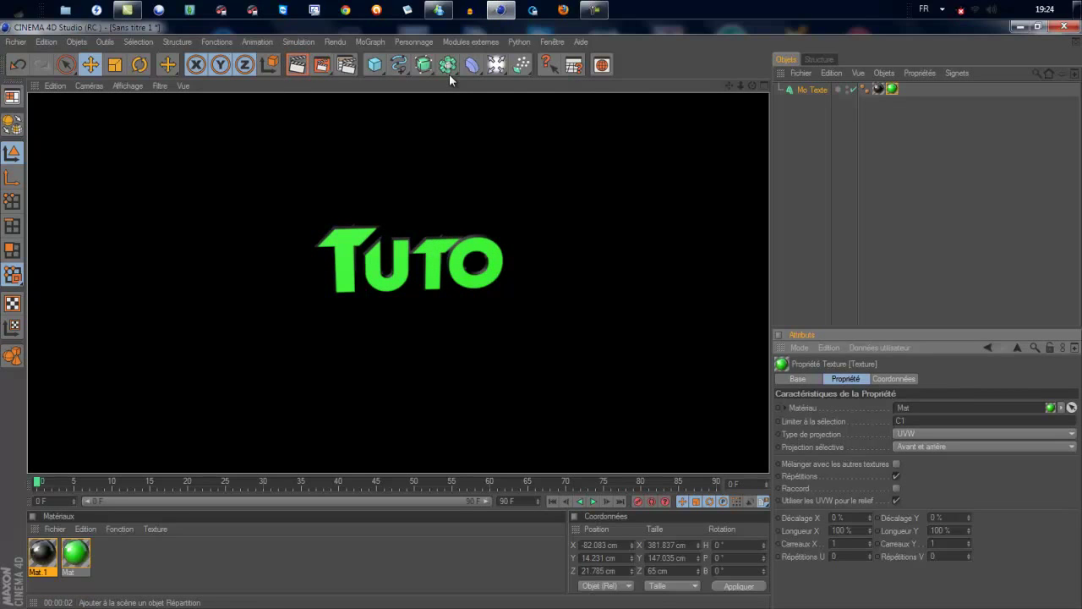
- Orbit around TUTO and re-render to preview green faces over black sides
left_click(489, 268)
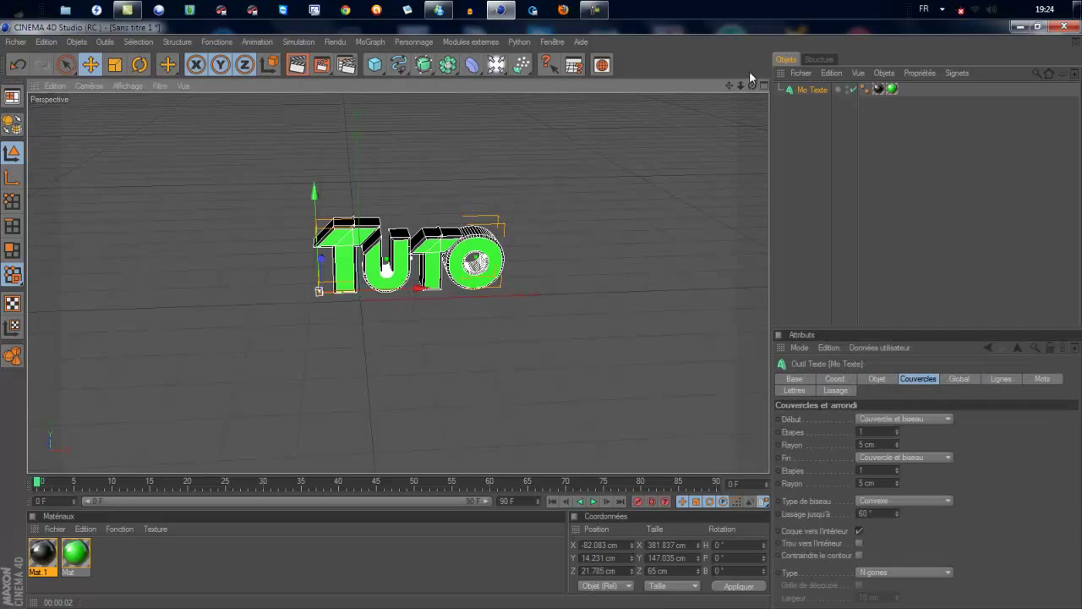
mouse_move(751, 86)
left_mouse_down()
mouse_move(491, 312)
mouse_move(738, 305)
mouse_move(535, 313)
left_mouse_up()
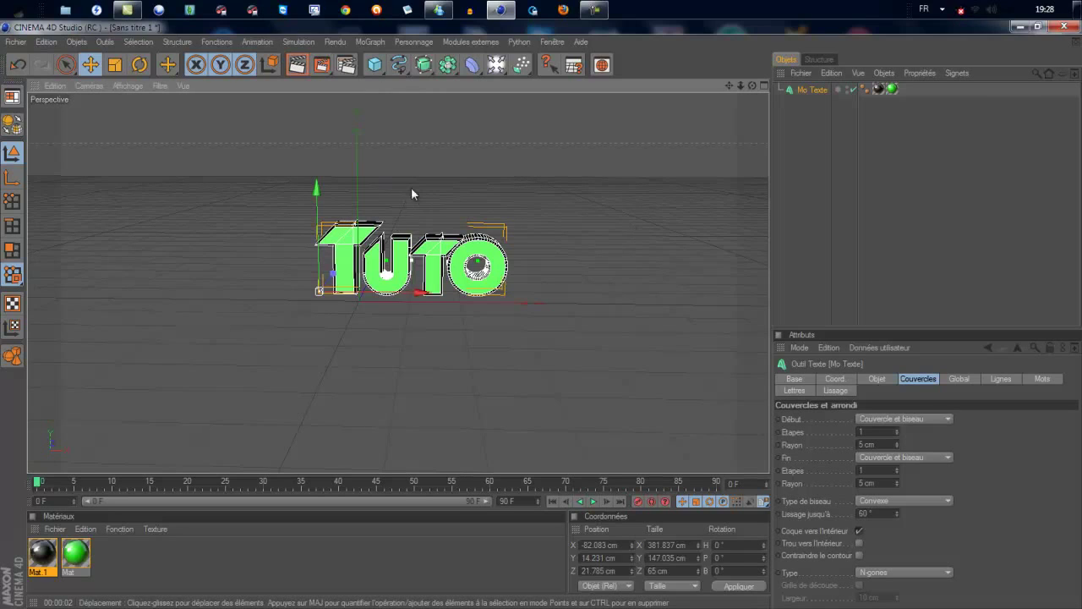
left_click(296, 65)
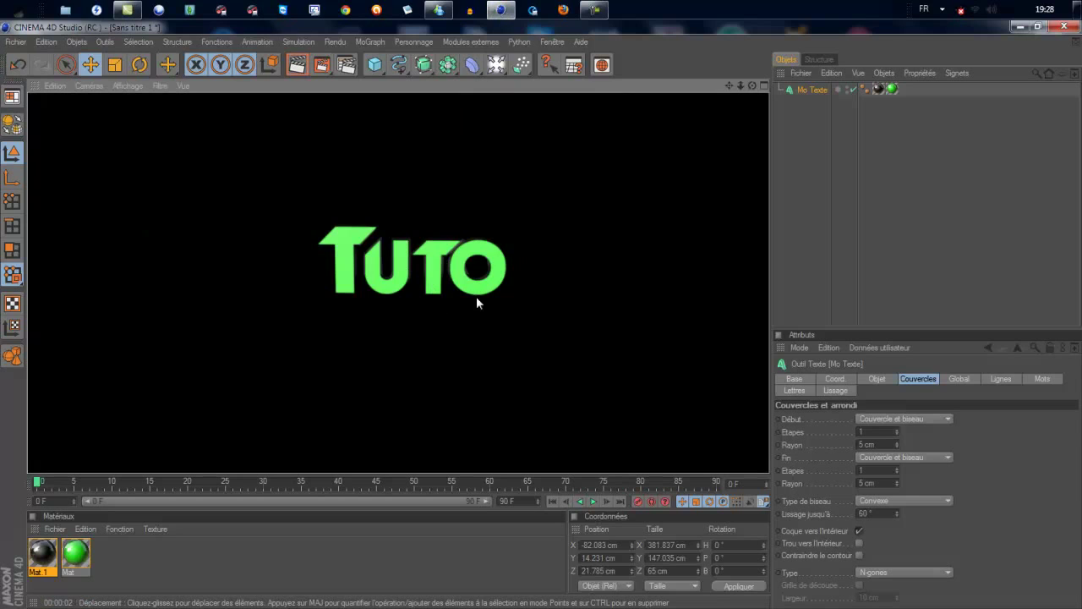
left_click(481, 215)
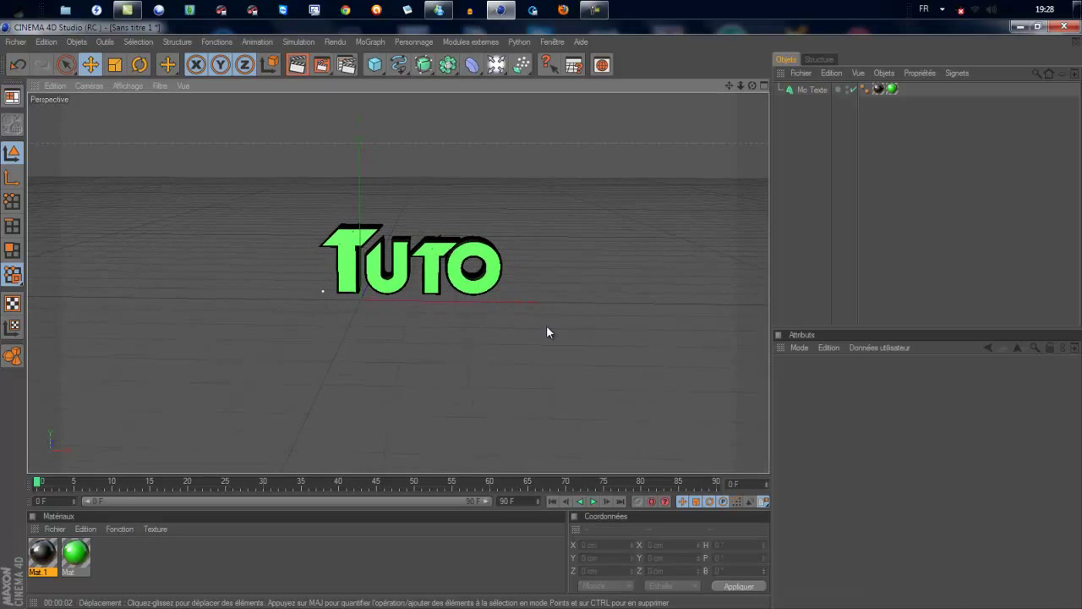
scroll(590, 233, "down", 1)
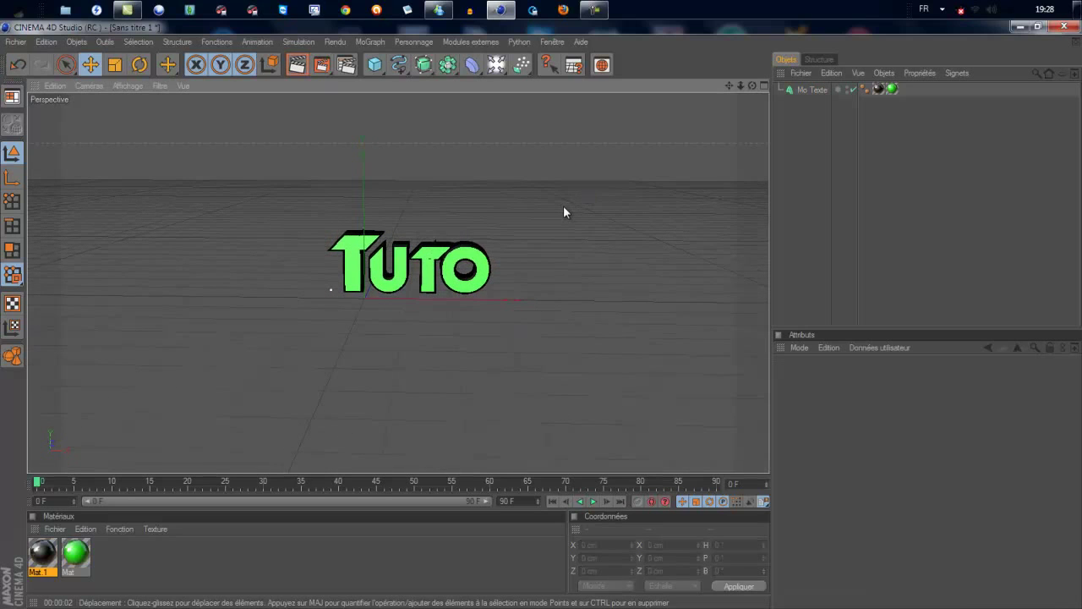
- Add a Sol floor and lower it to Y 6.781 cm beneath the TUTO text
left_click(496, 65)
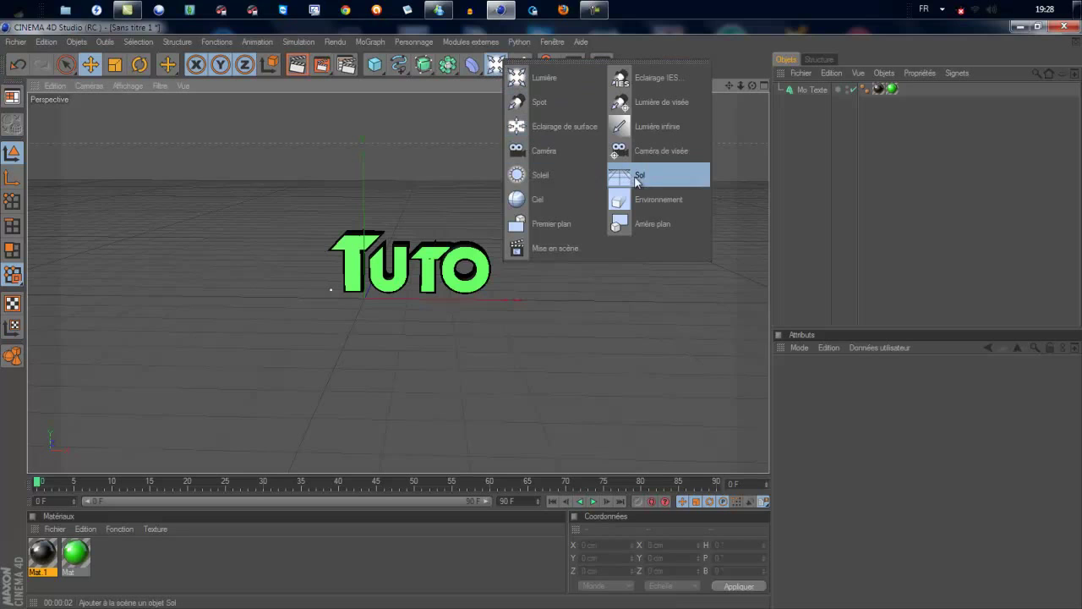
left_click(657, 185)
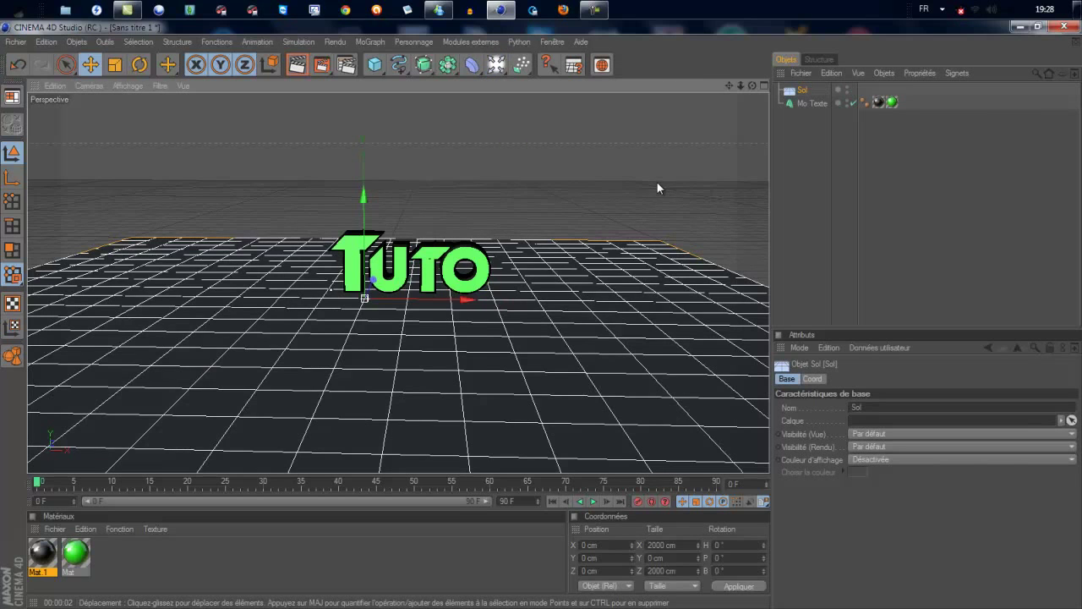
scroll(495, 277, "up", 2)
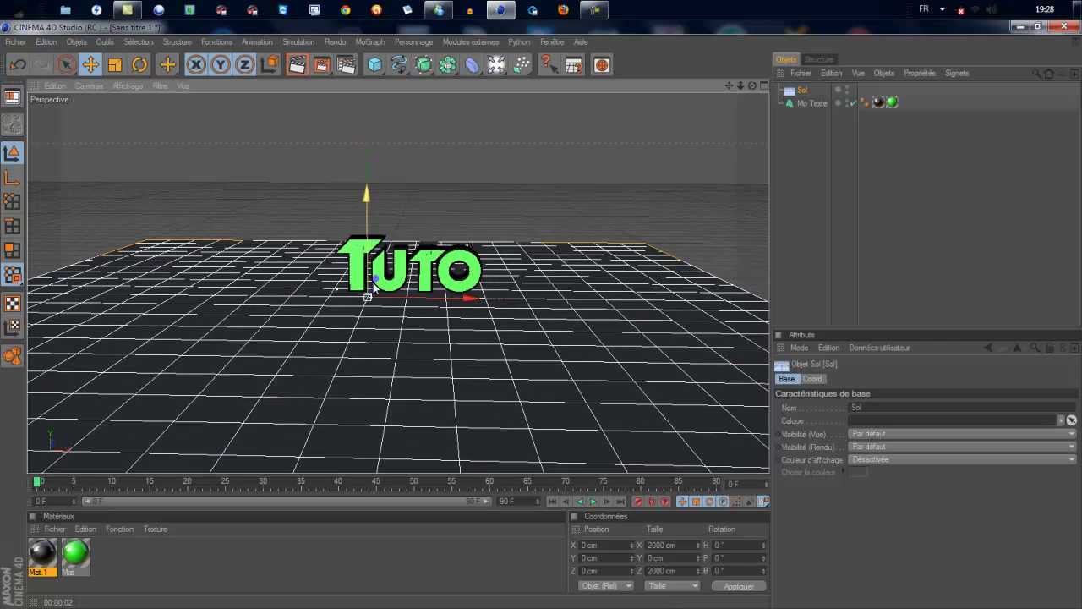
mouse_move(374, 287)
left_mouse_down()
mouse_move(541, 312)
mouse_move(431, 273)
left_mouse_up()
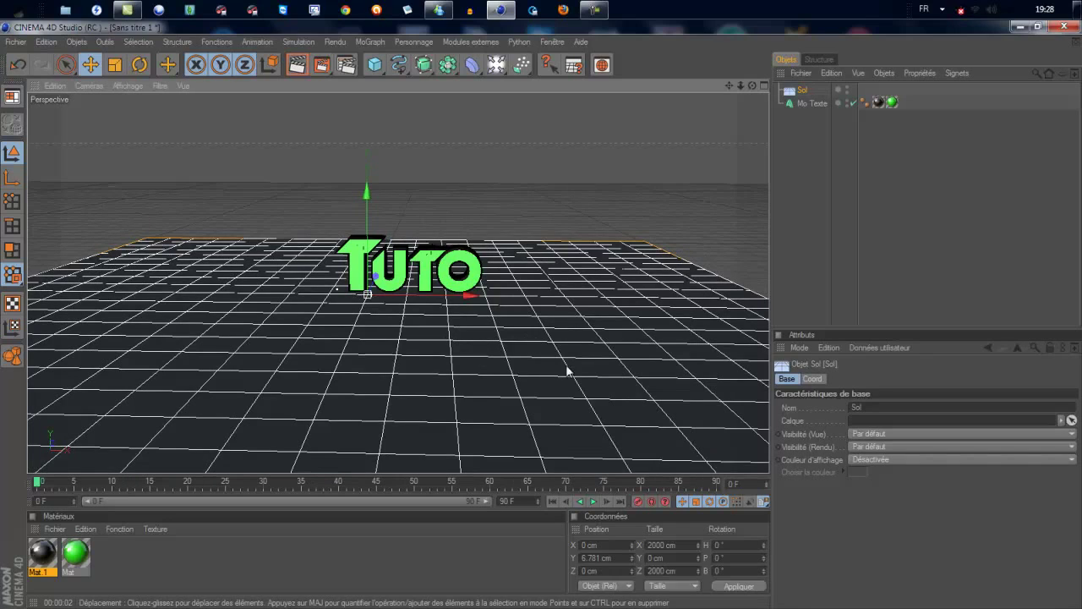
- Add a second floor, Sol 1, rotated 90° on P to stand upright as a wall
left_click(496, 73)
left_click(656, 174)
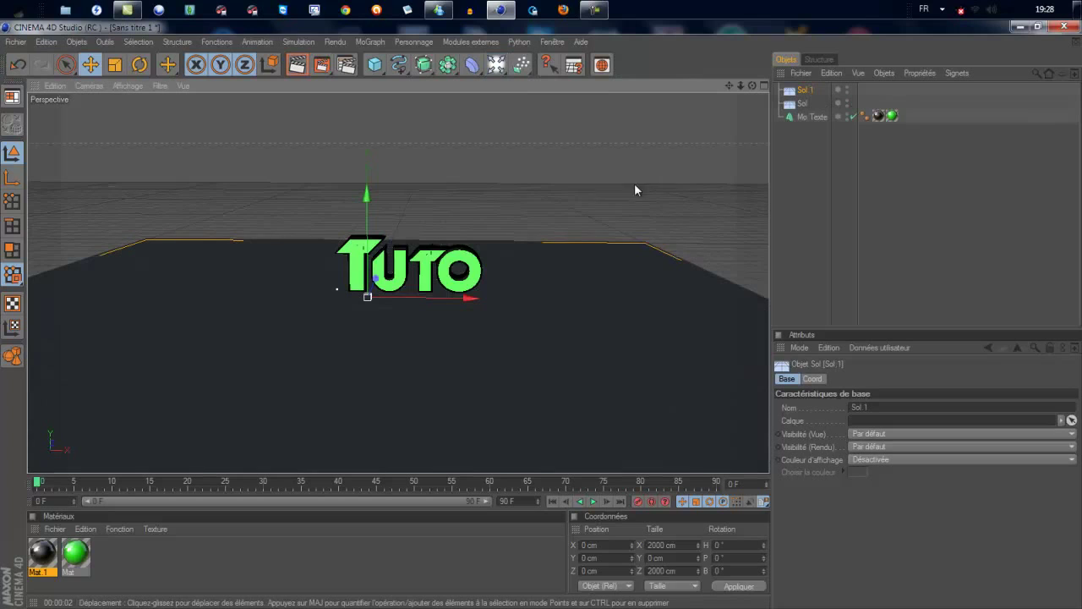
scroll(636, 189, "down", 2)
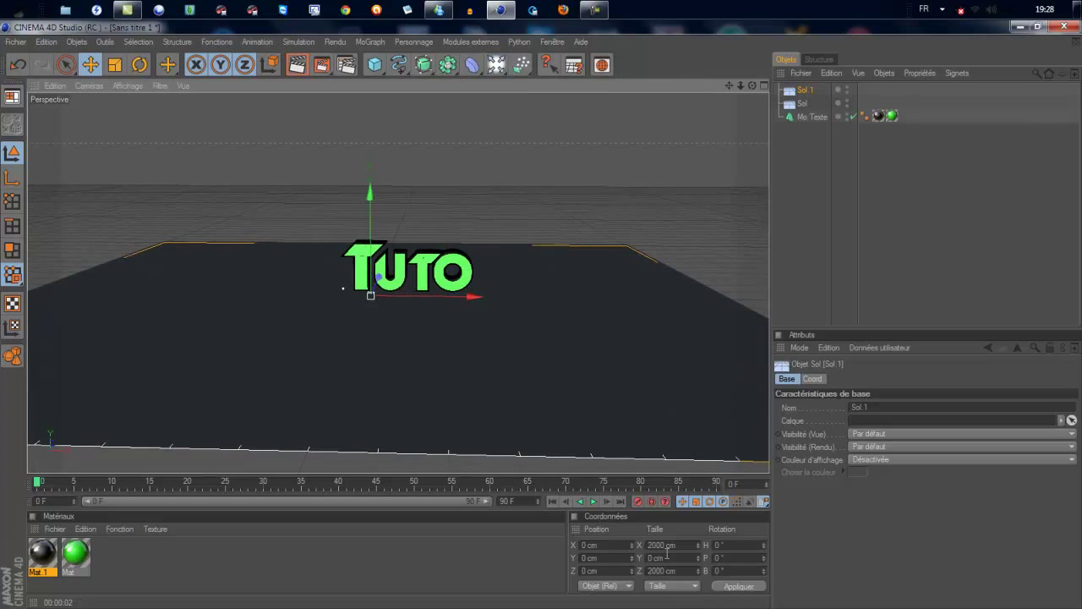
left_click(720, 559)
type("90")
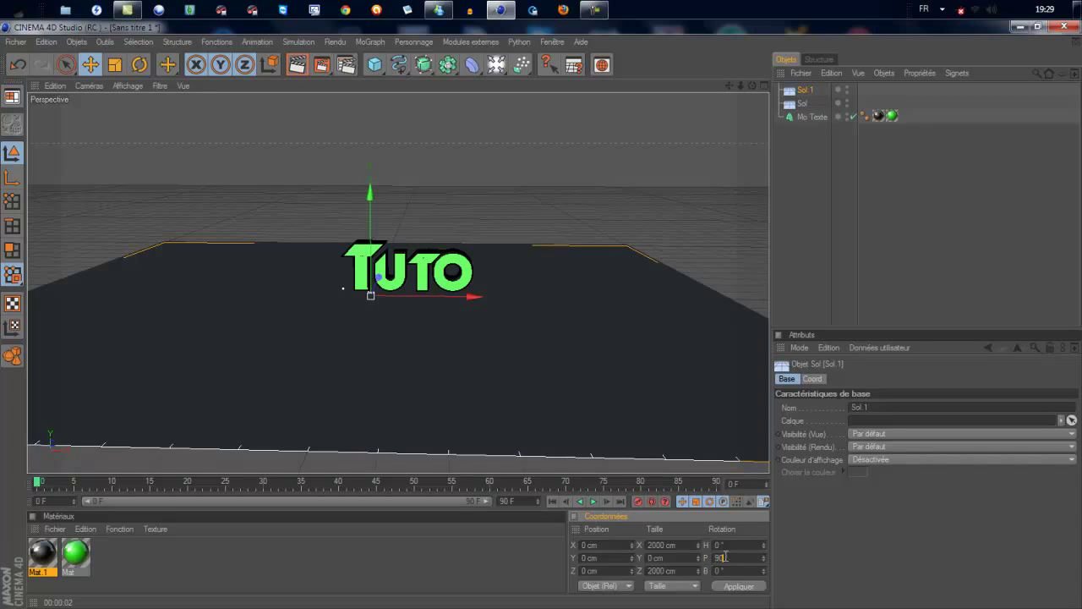
left_click(742, 588)
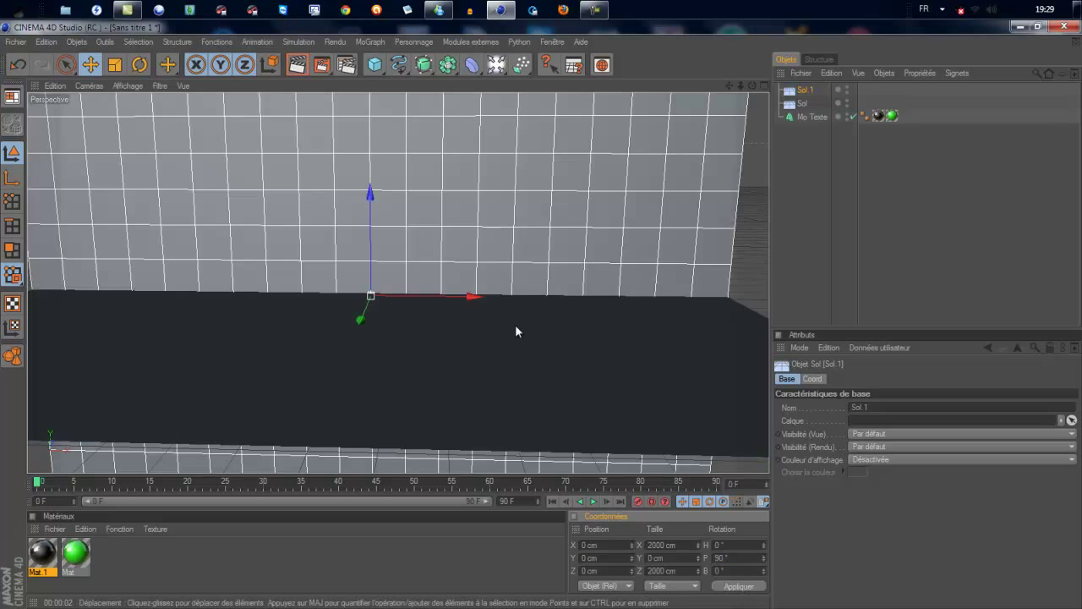
scroll(494, 325, "up", 1)
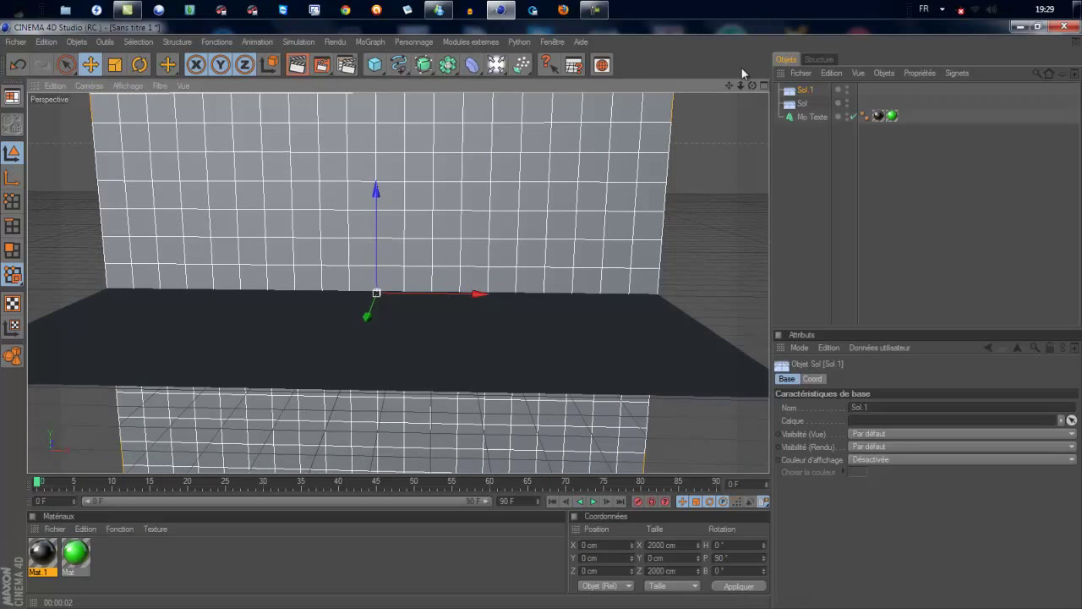
left_click_drag(746, 82, 539, 314)
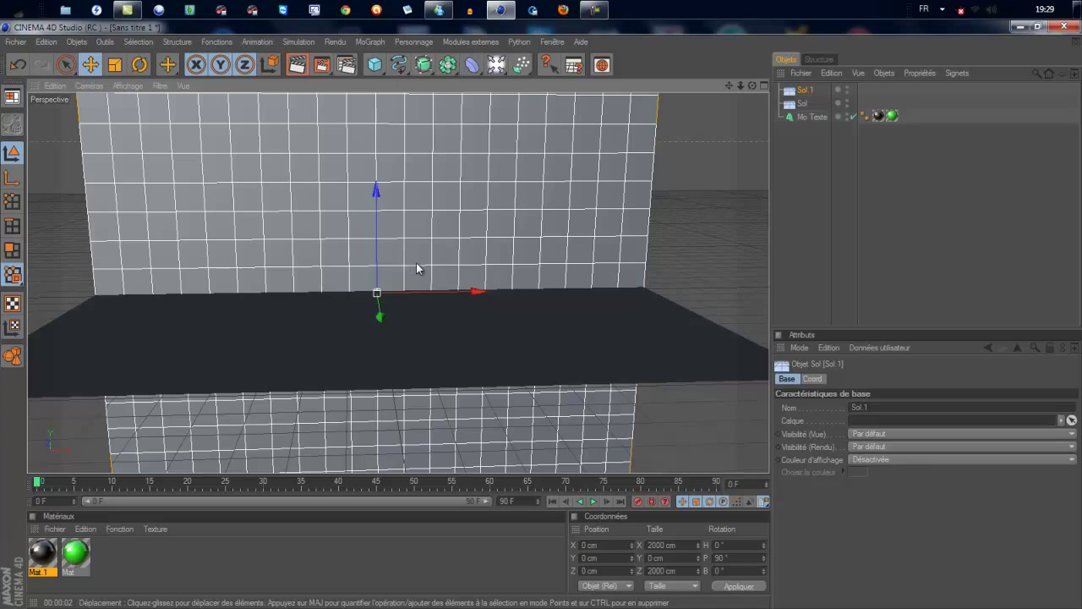
- Drag Sol 1 back along Z to 691.67 cm behind the text and check the render
left_click(381, 317)
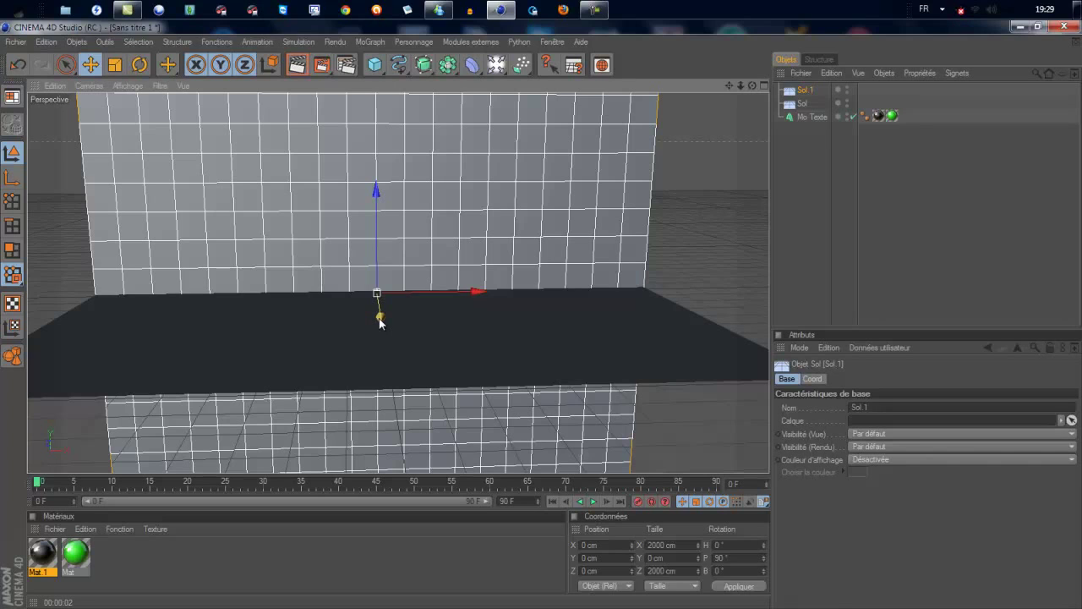
mouse_move(379, 318)
left_mouse_down()
mouse_move(538, 305)
mouse_move(549, 341)
mouse_move(539, 312)
left_mouse_up()
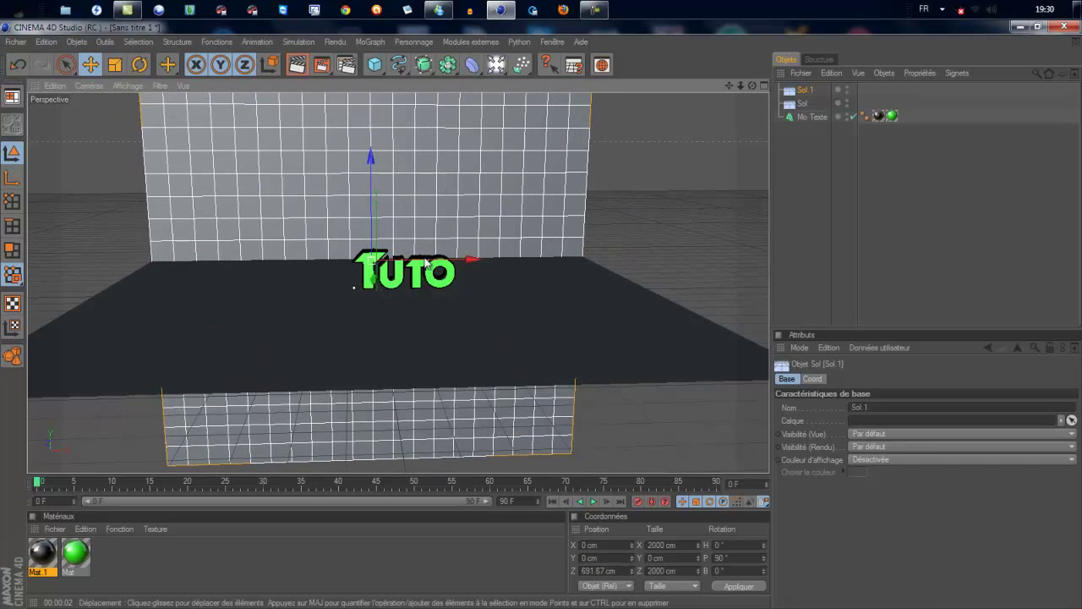
scroll(459, 229, "up", 2)
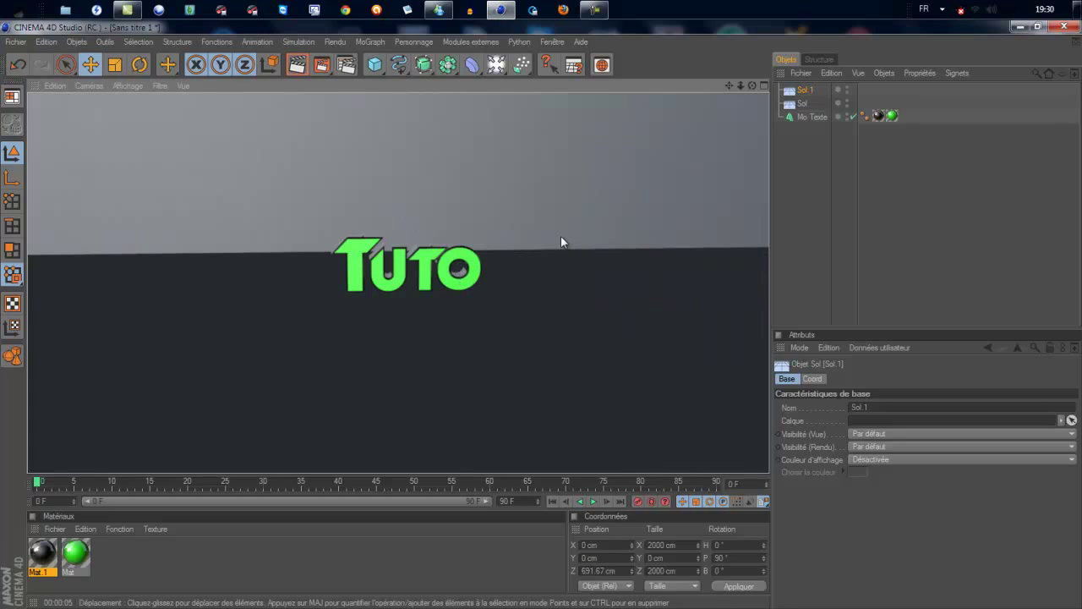
left_click(562, 242)
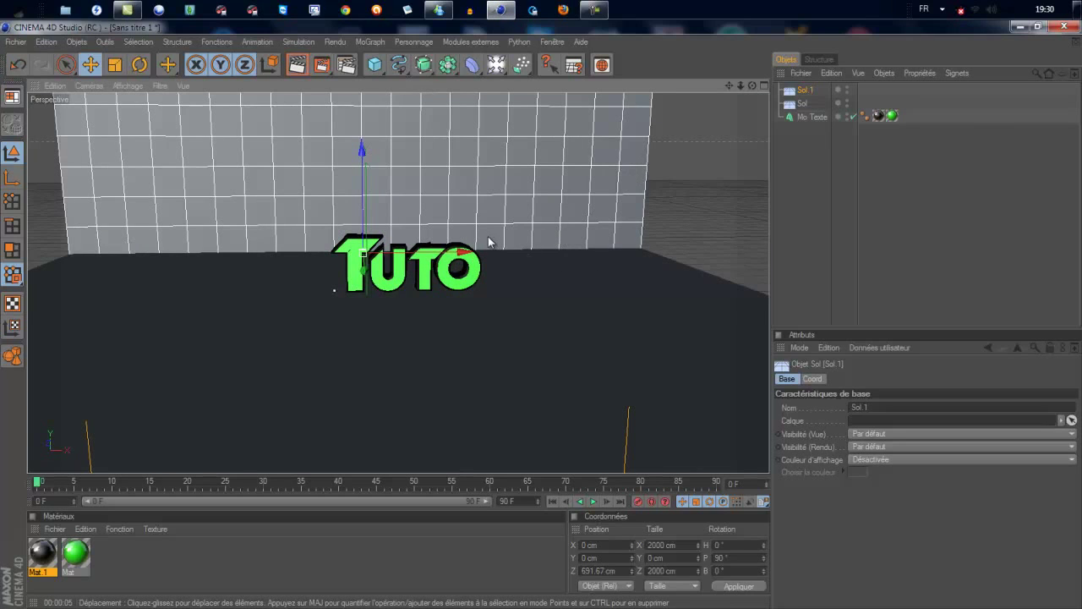
scroll(488, 239, "down", 3)
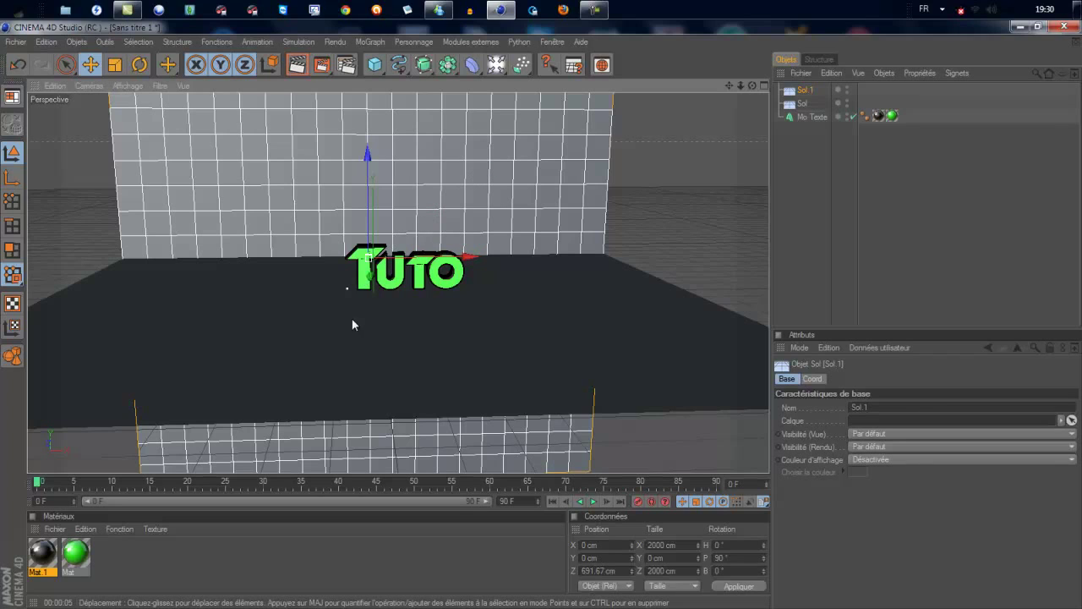
- Create a new material, Mat.2, coloured pure white (255/255/255)
double_click(160, 552)
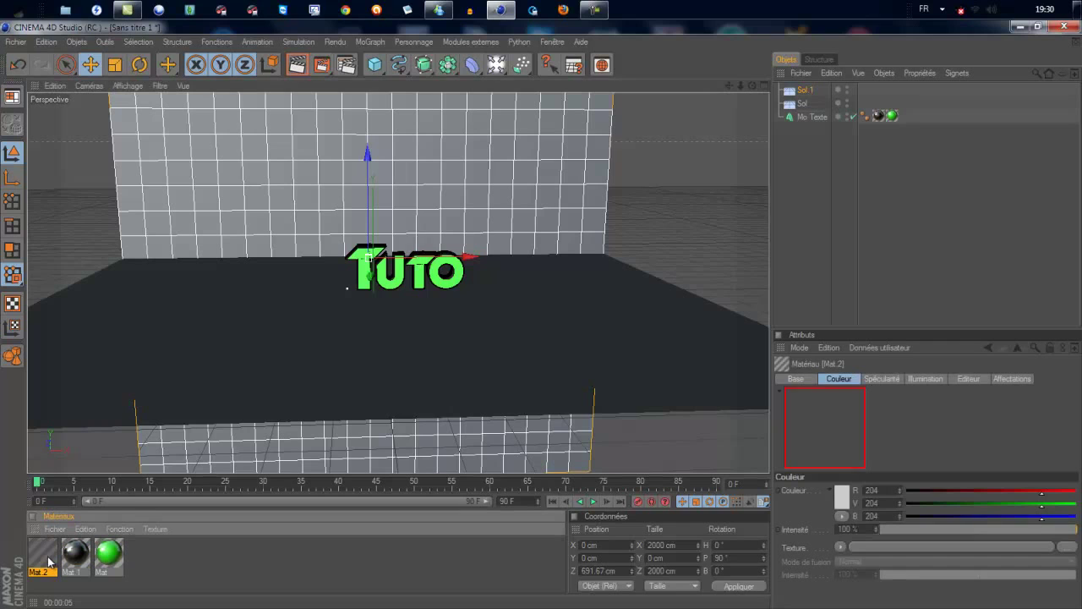
double_click(40, 560)
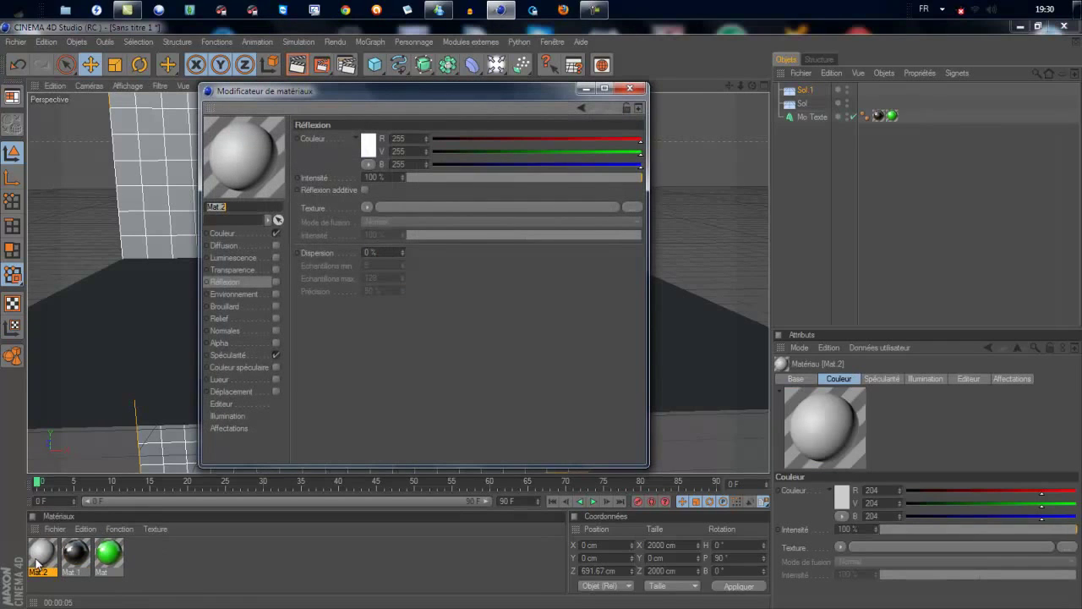
left_click(221, 233)
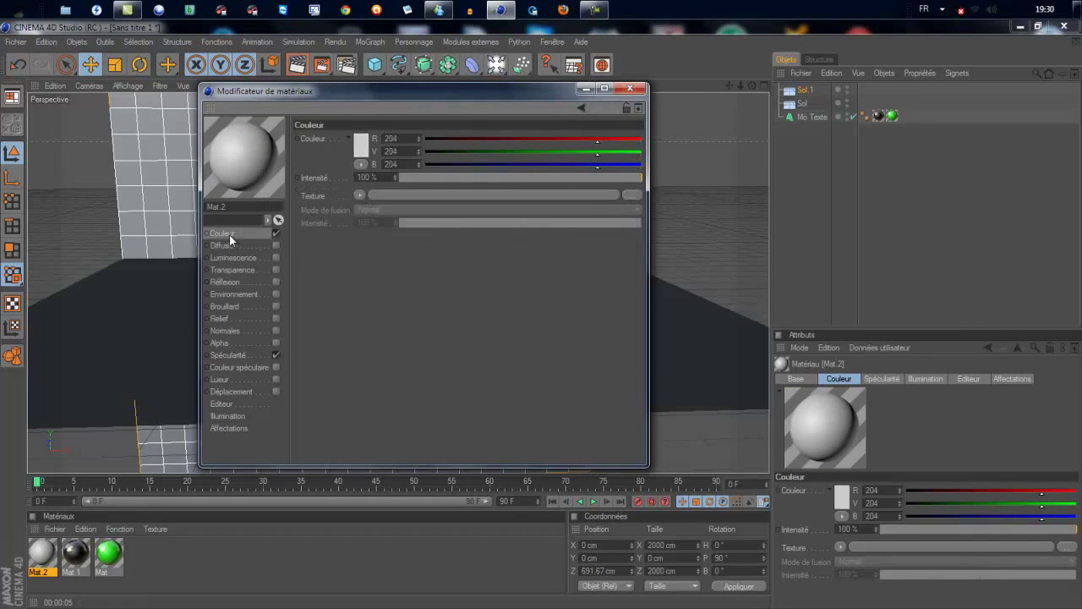
left_click(357, 156)
left_click_drag(356, 152, 284, 110)
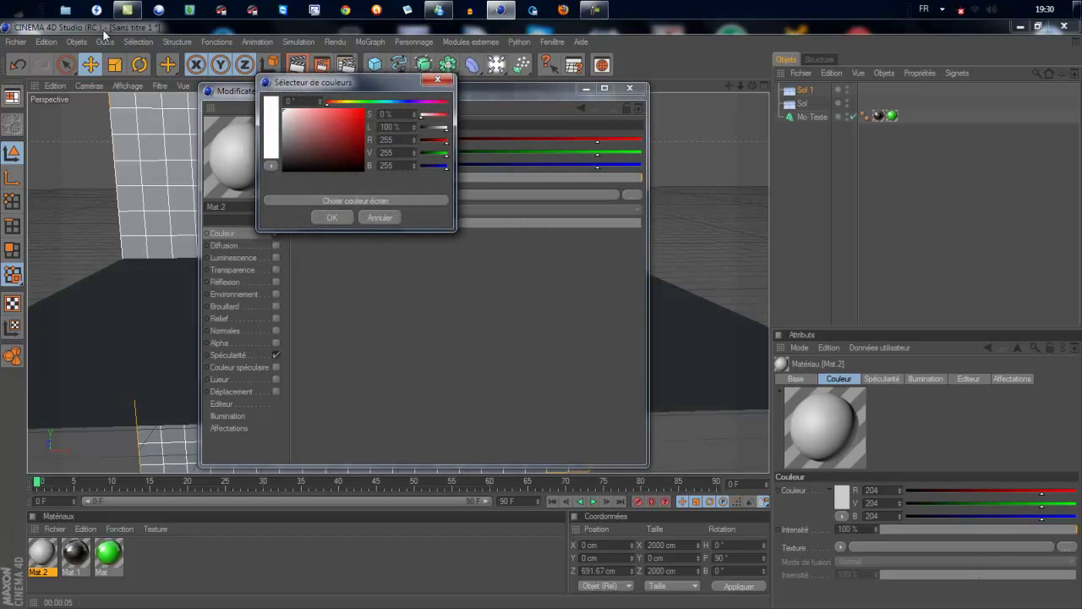
left_click(331, 218)
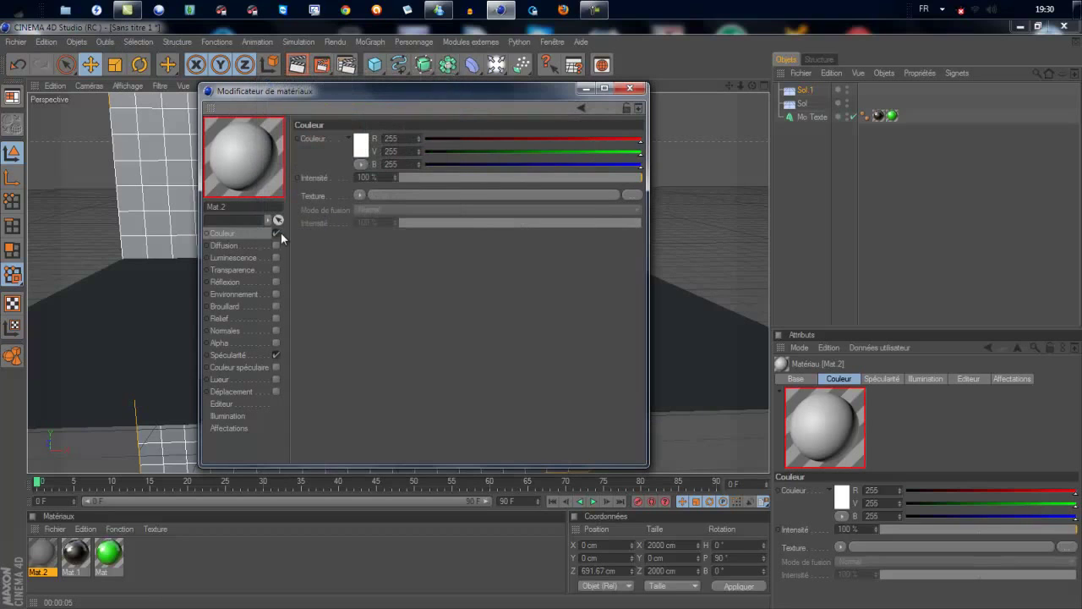
- Turn on Mat.2's reflection at about 48% intensity
left_click(241, 282)
left_click(275, 282)
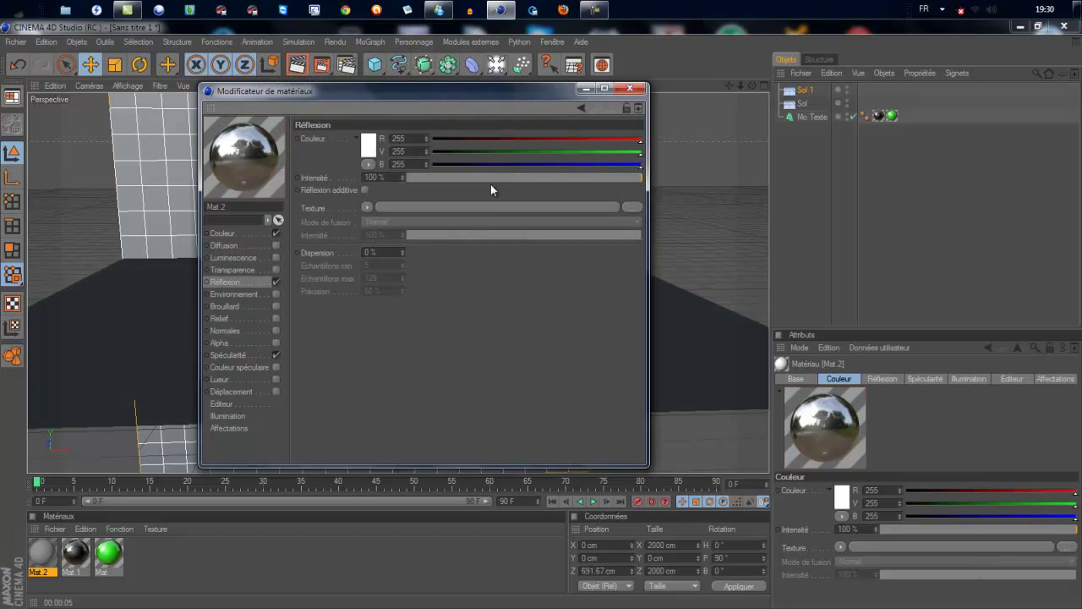
left_click_drag(495, 177, 513, 178)
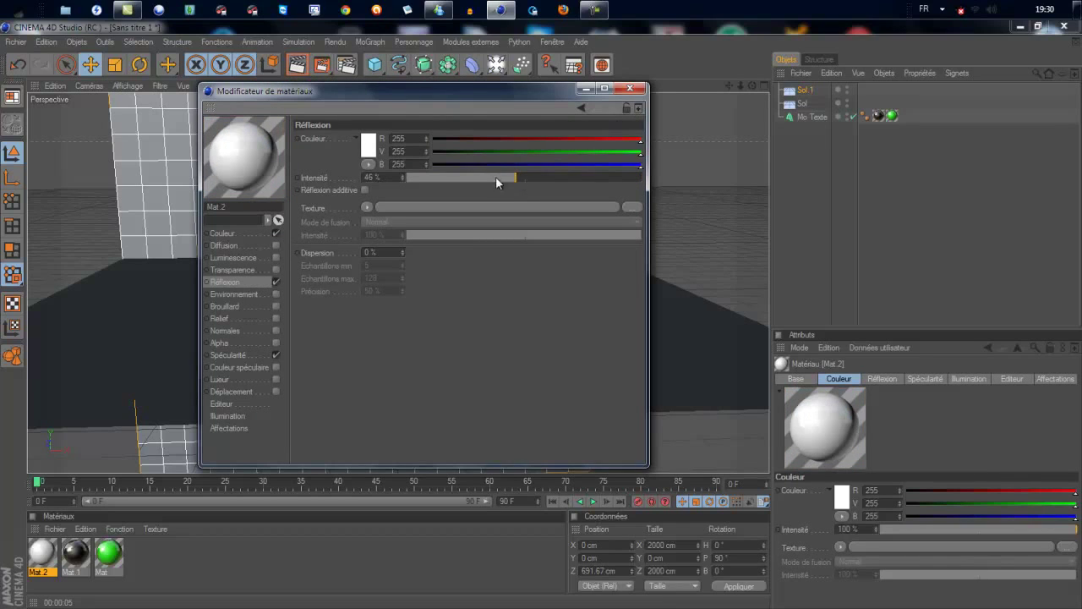
left_click_drag(517, 179, 519, 178)
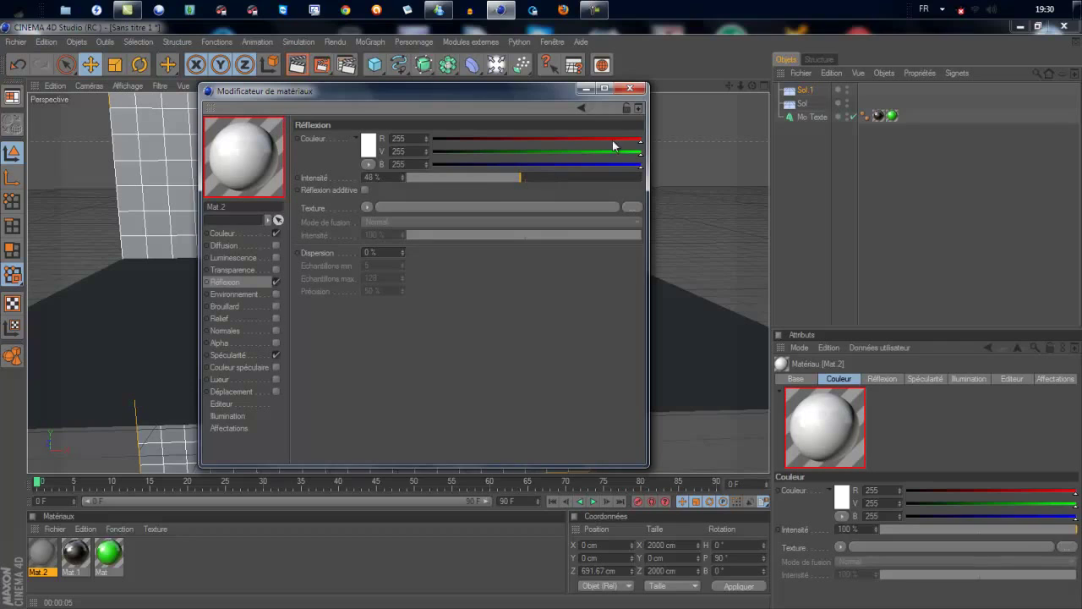
left_click(635, 89)
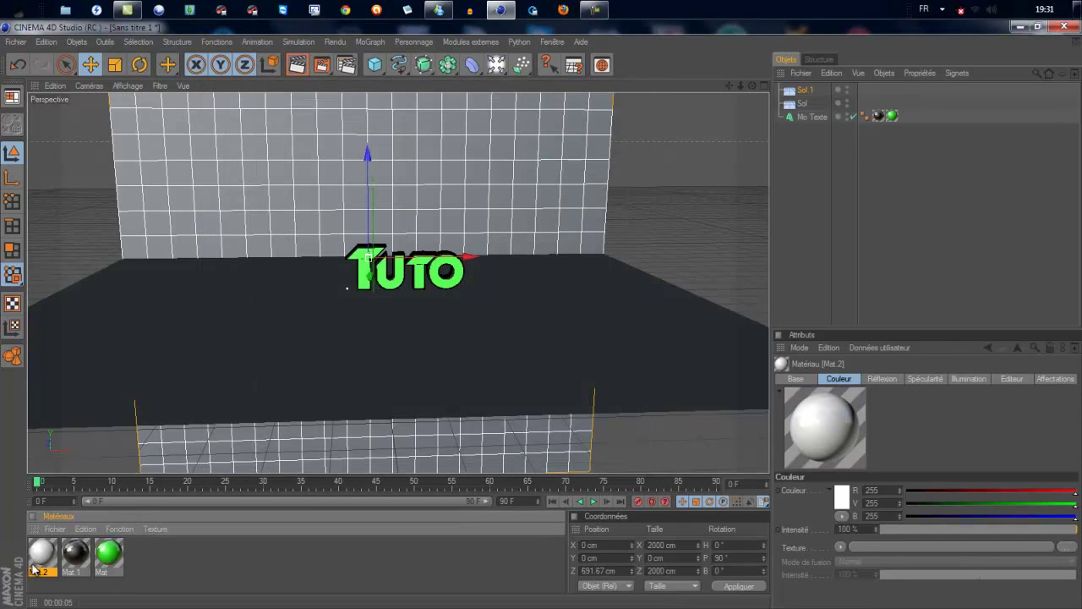
- Apply white Mat.2 to the Sol floor and move the Sol 1 wall forward to Z 107.7 cm
left_click_drag(34, 569, 188, 333)
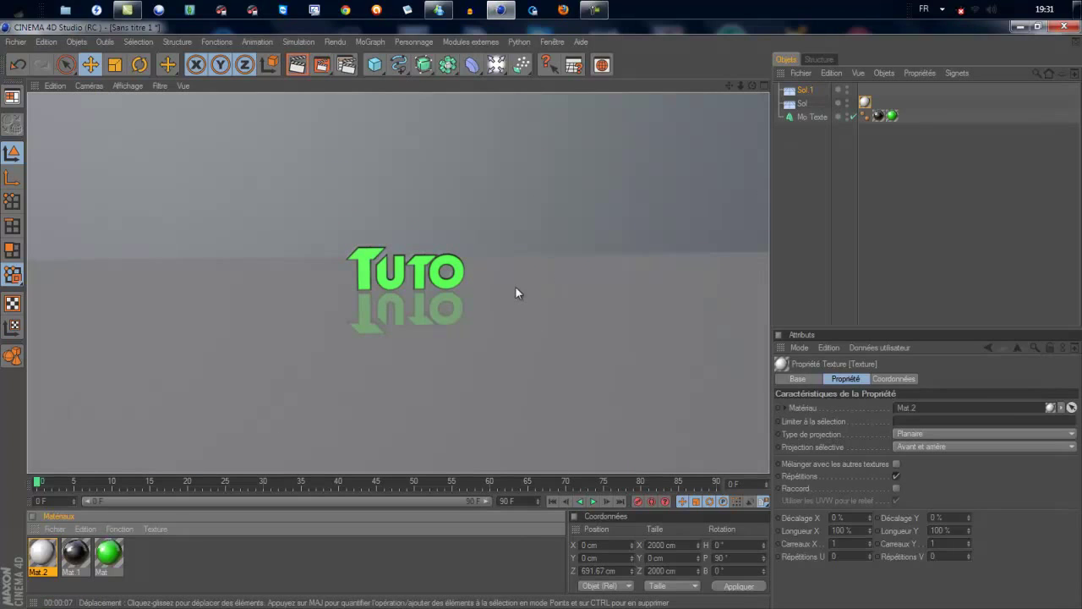
left_click(524, 203)
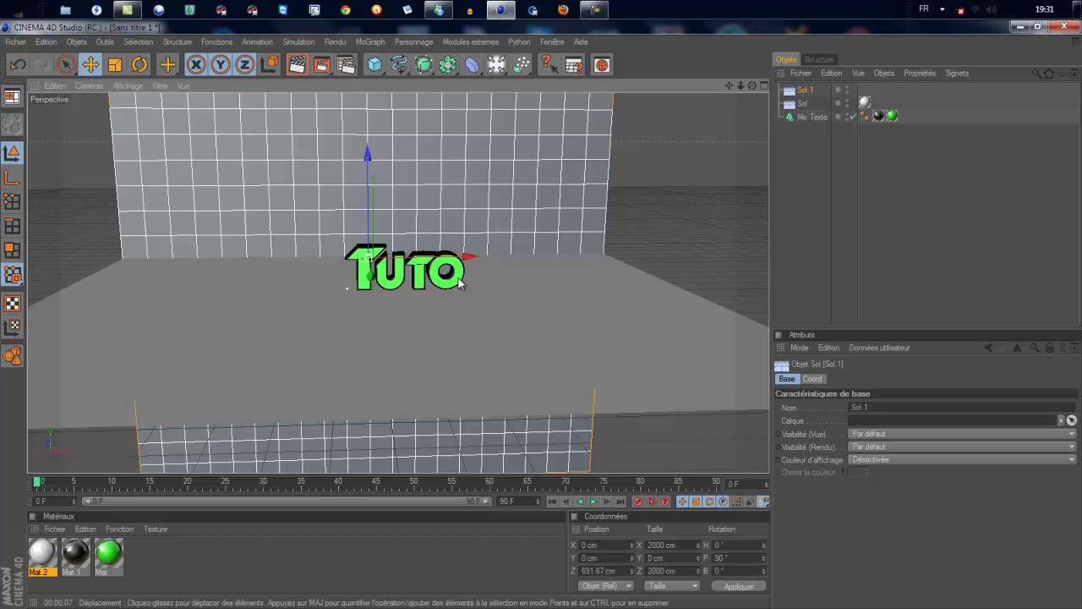
mouse_move(372, 289)
left_mouse_down()
mouse_move(579, 449)
mouse_move(539, 311)
left_mouse_up()
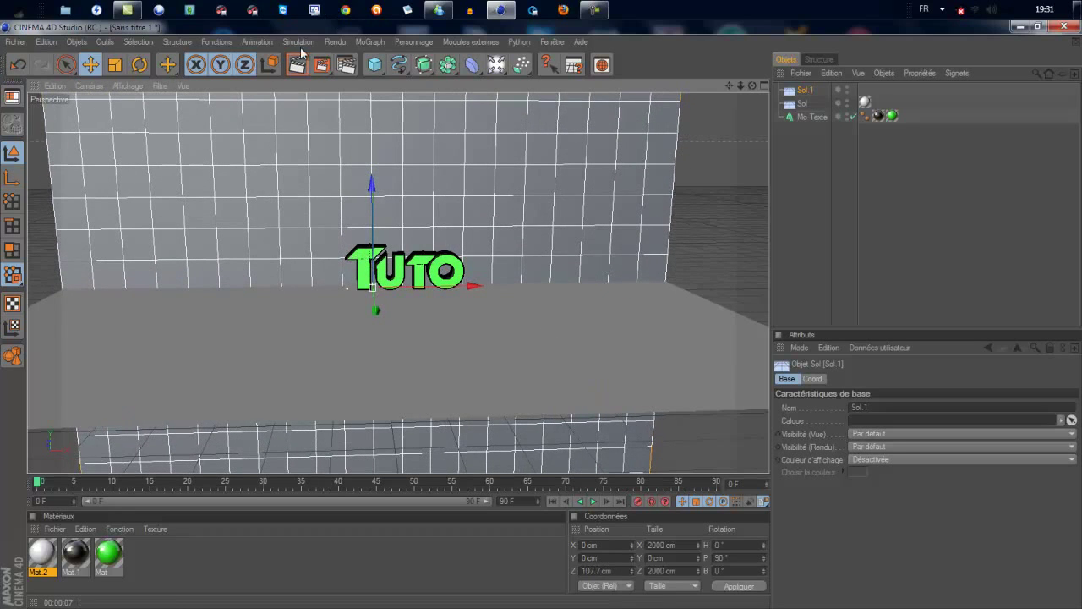
- Check the render of TUTO reflected in the floor, then select the black Mat.1 tag on Mo Texte
scroll(304, 192, "up", 4)
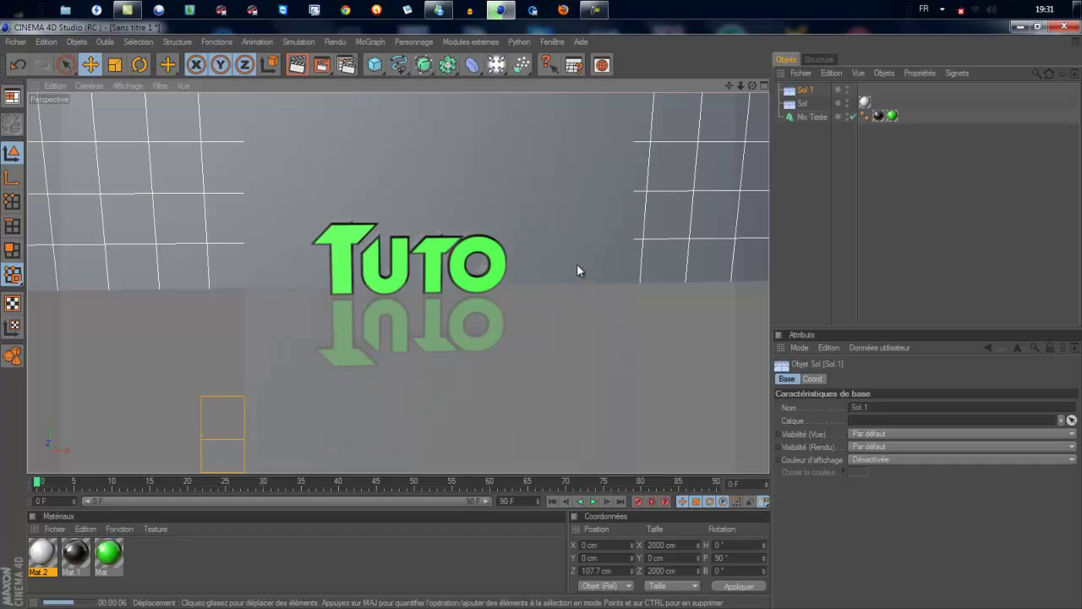
left_click(582, 222)
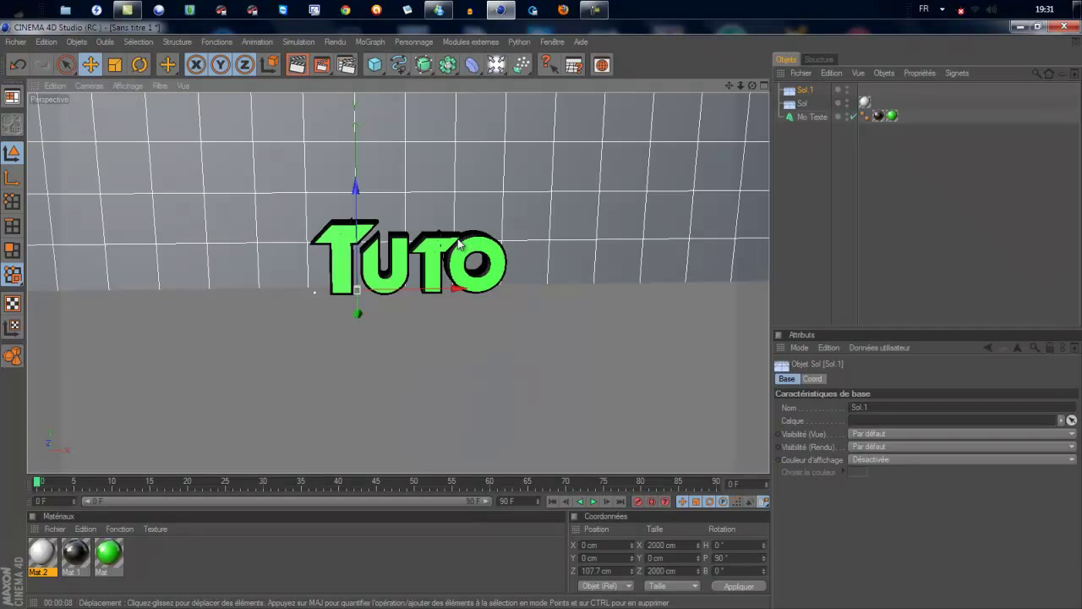
left_click(880, 115)
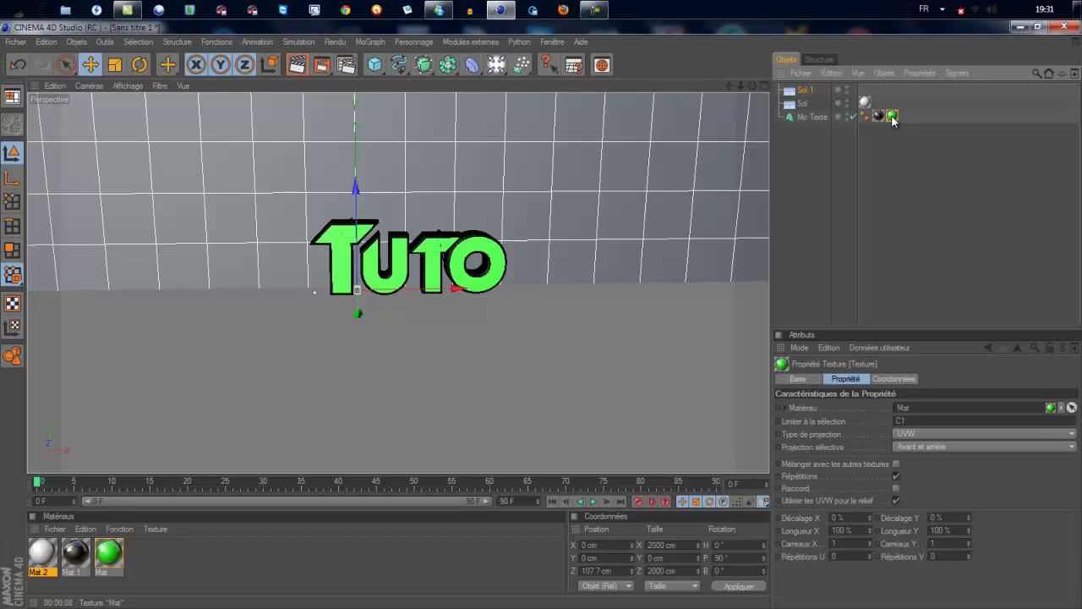
- Remove the black Mat.1 from the text, create a new Mat 3, and delete Mat.1
key("Delete")
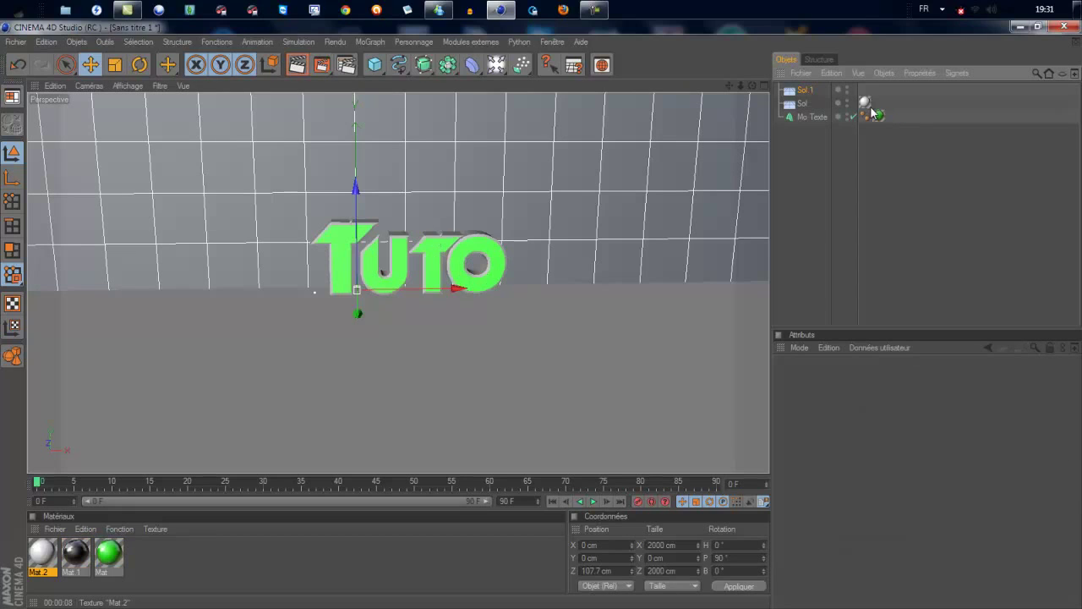
double_click(206, 559)
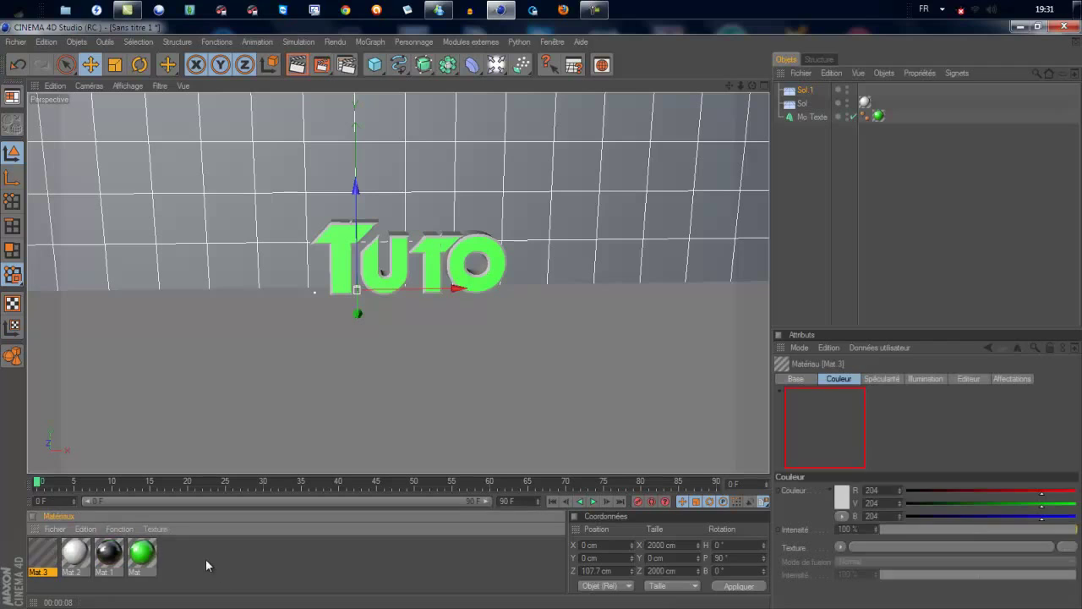
left_click(114, 555)
key("Delete")
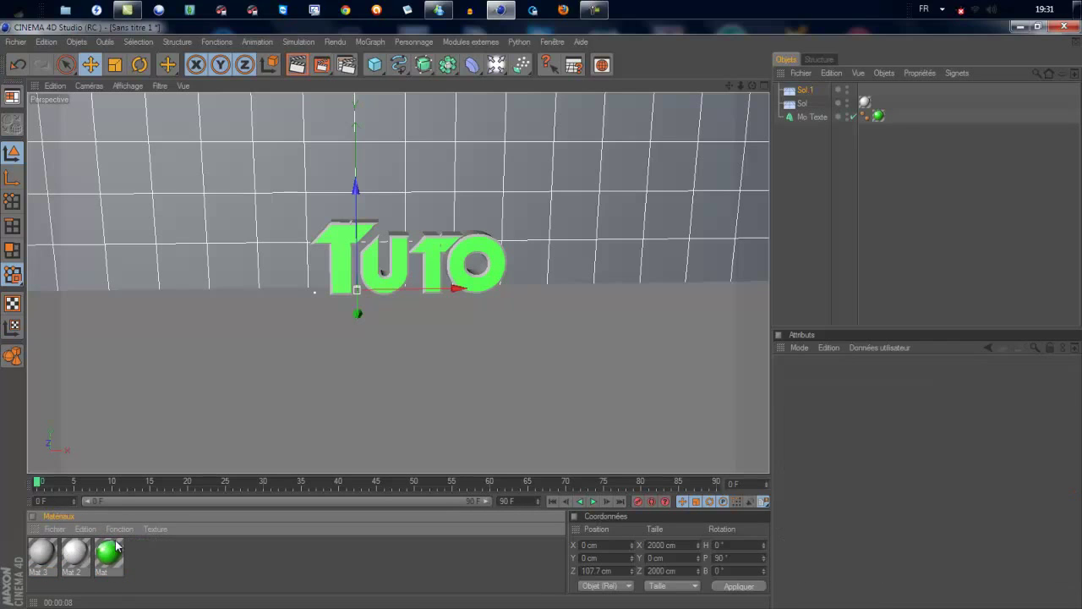
- Set the new material's Couleur to pure red (255/0/0)
double_click(42, 554)
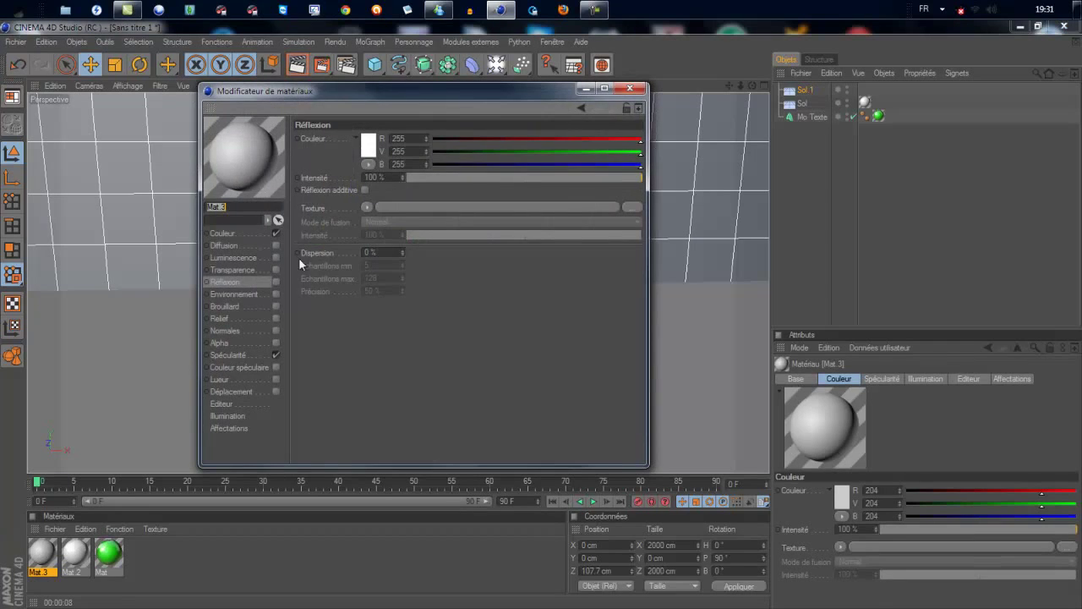
left_click(243, 233)
left_click(361, 145)
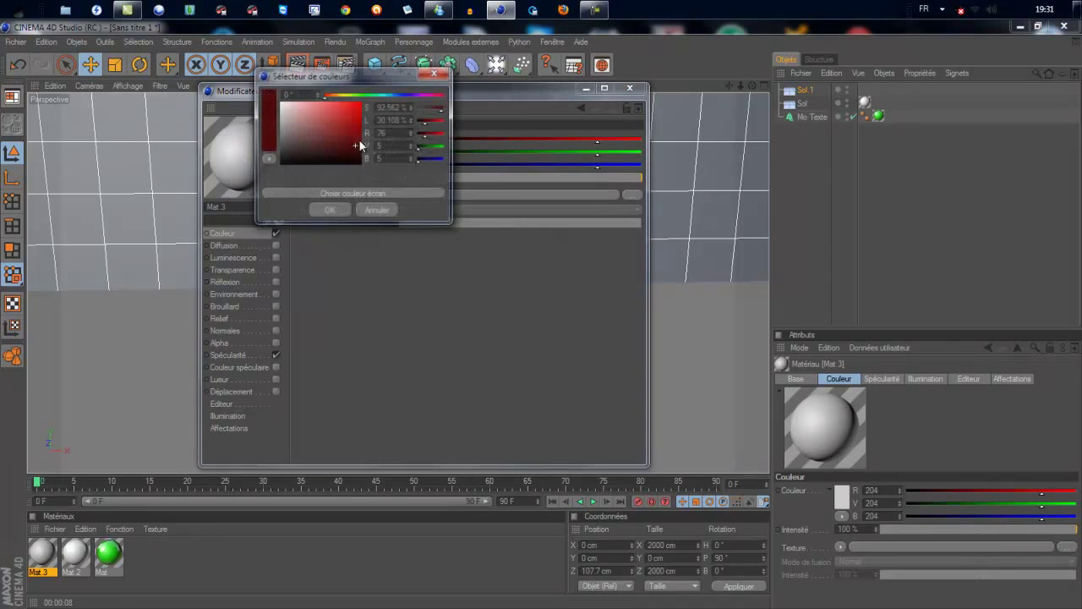
left_click_drag(360, 140, 361, 103)
left_click(329, 210)
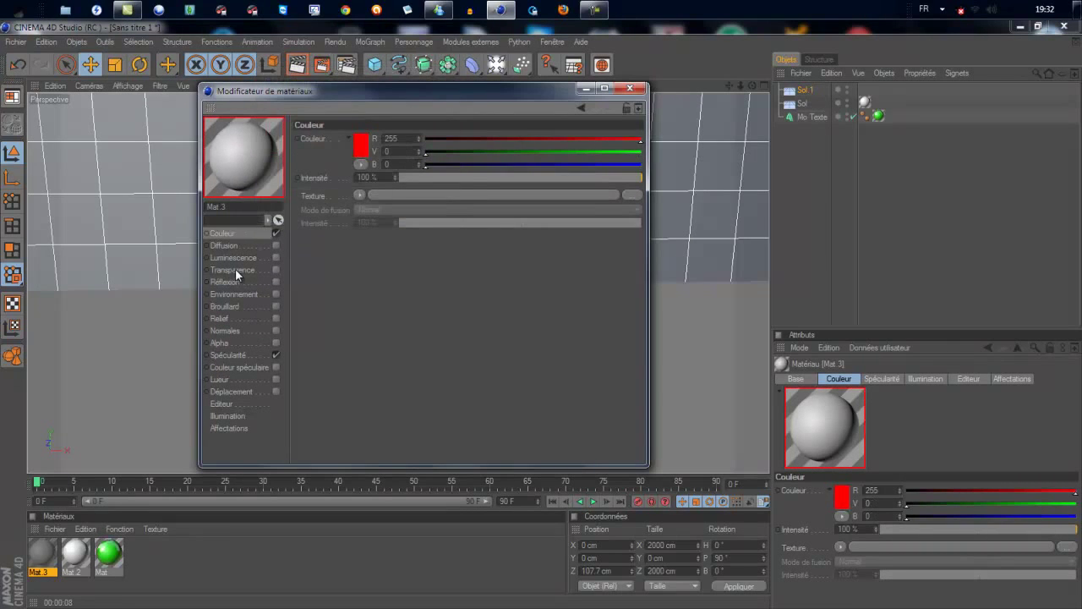
- Enable Réflexion at about 47% and apply Mat 3 to Mo Texte
left_click(239, 258)
left_click(239, 270)
left_click(238, 281)
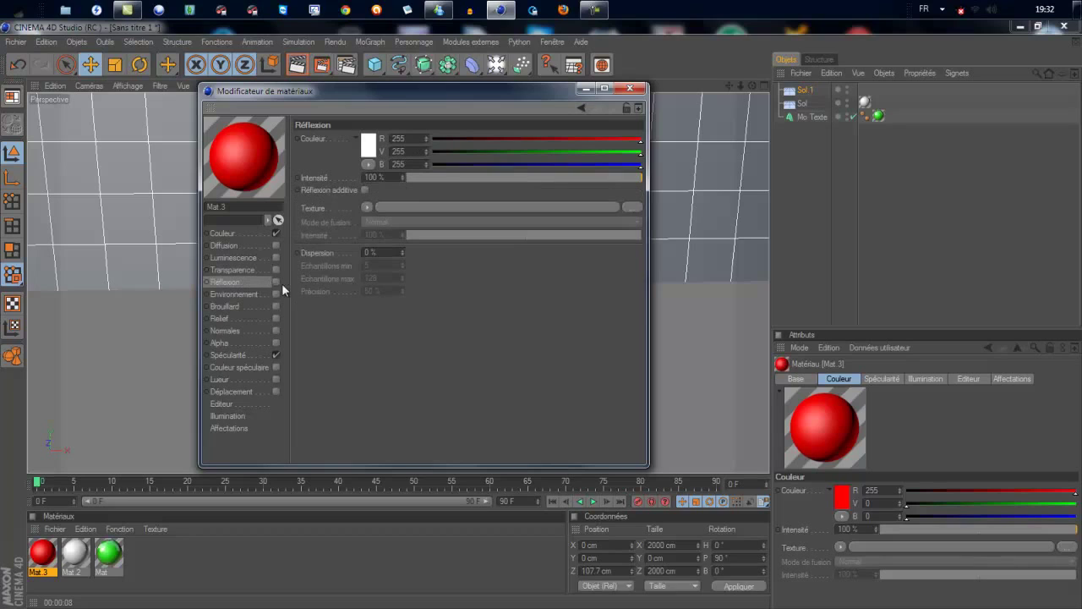
left_click(275, 282)
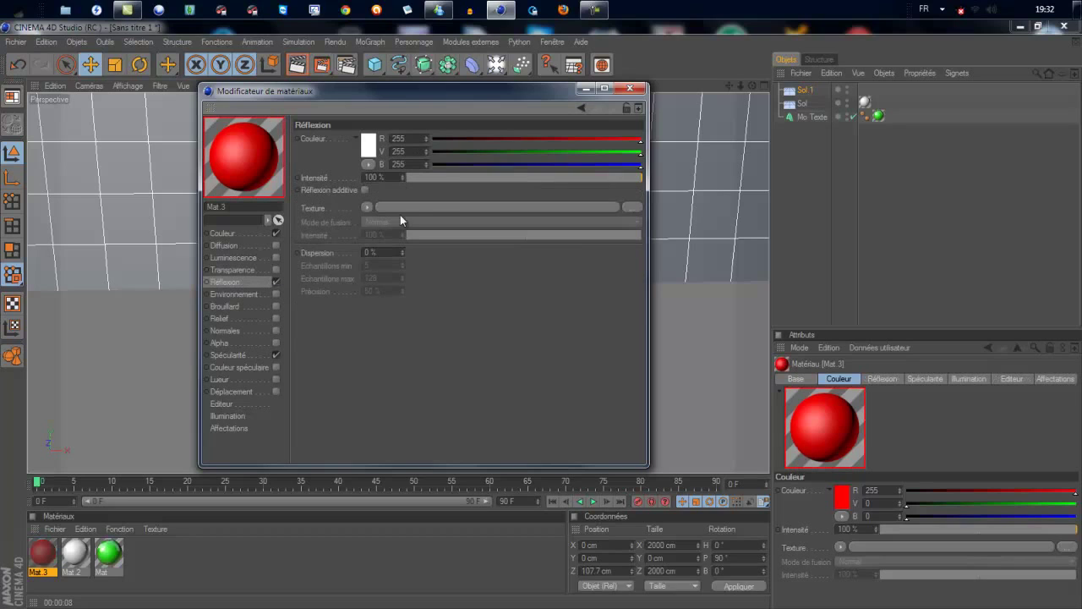
left_click(466, 178)
left_click_drag(478, 178, 504, 177)
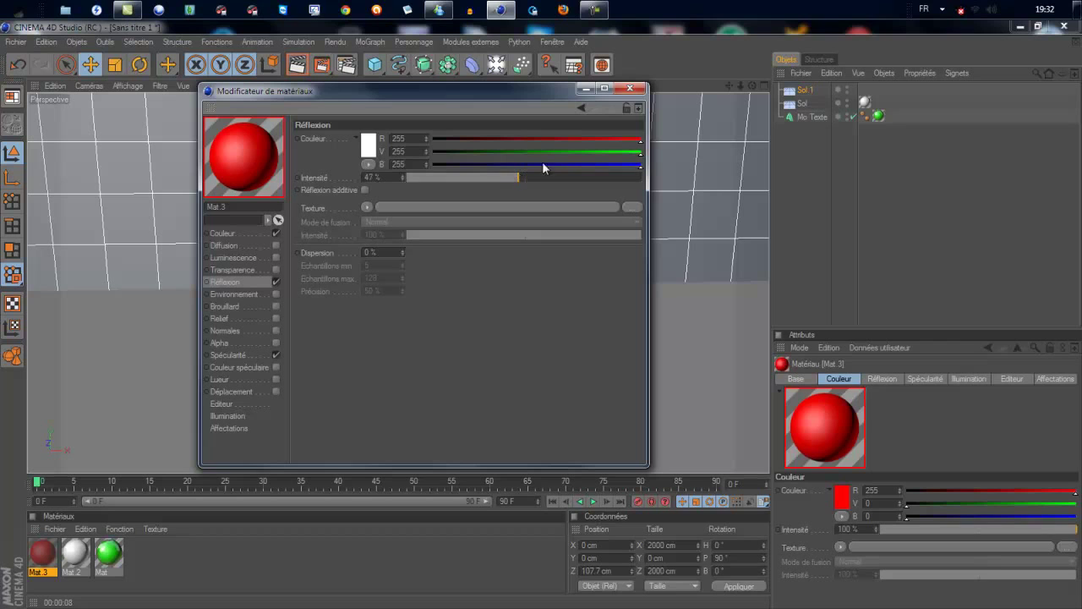
left_click(629, 88)
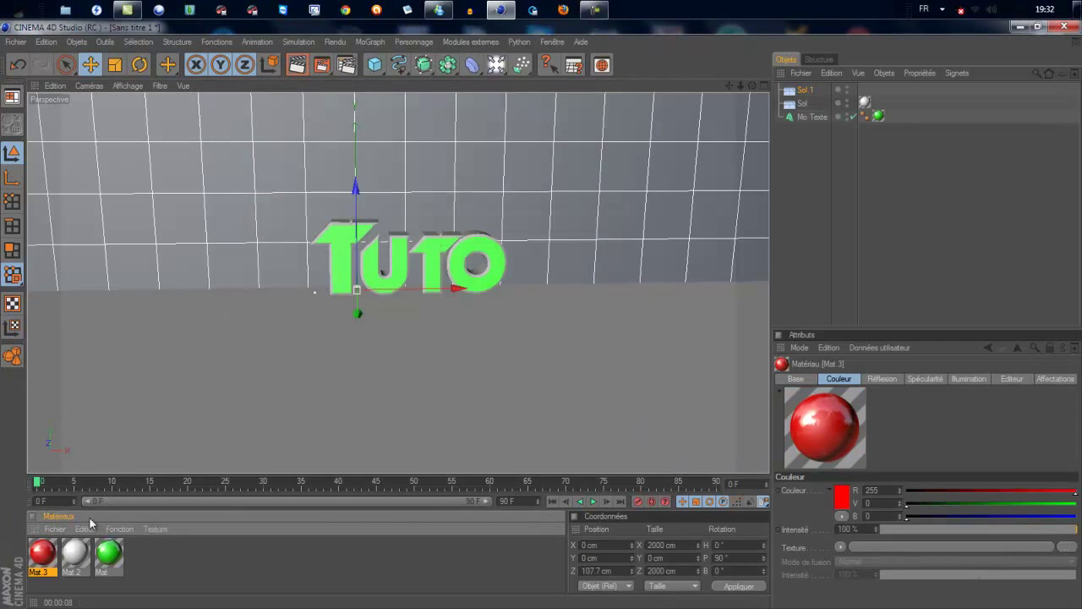
left_click_drag(31, 561, 297, 318)
left_click_drag(834, 110, 833, 117)
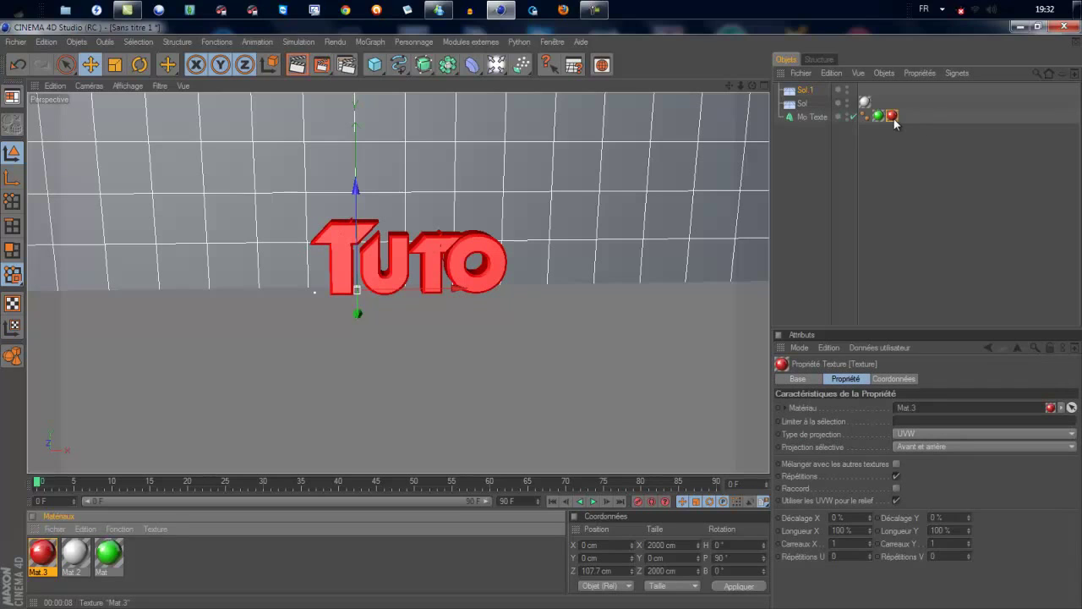
- Place the red tag before the green one on Mo Texte so only bevels show red, then preview-render
left_click_drag(888, 121, 873, 119)
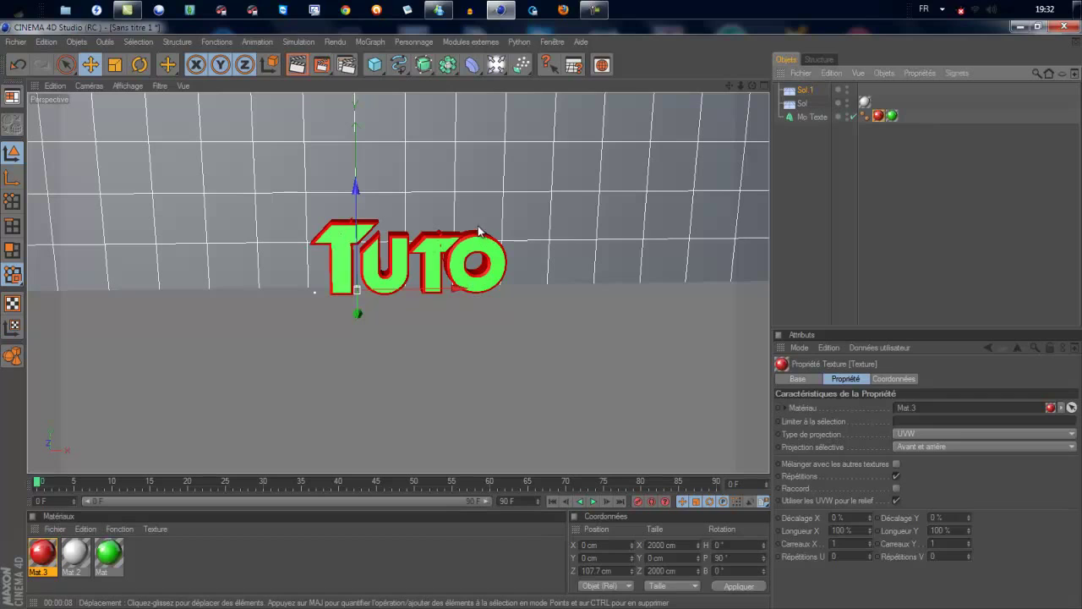
left_click(297, 65)
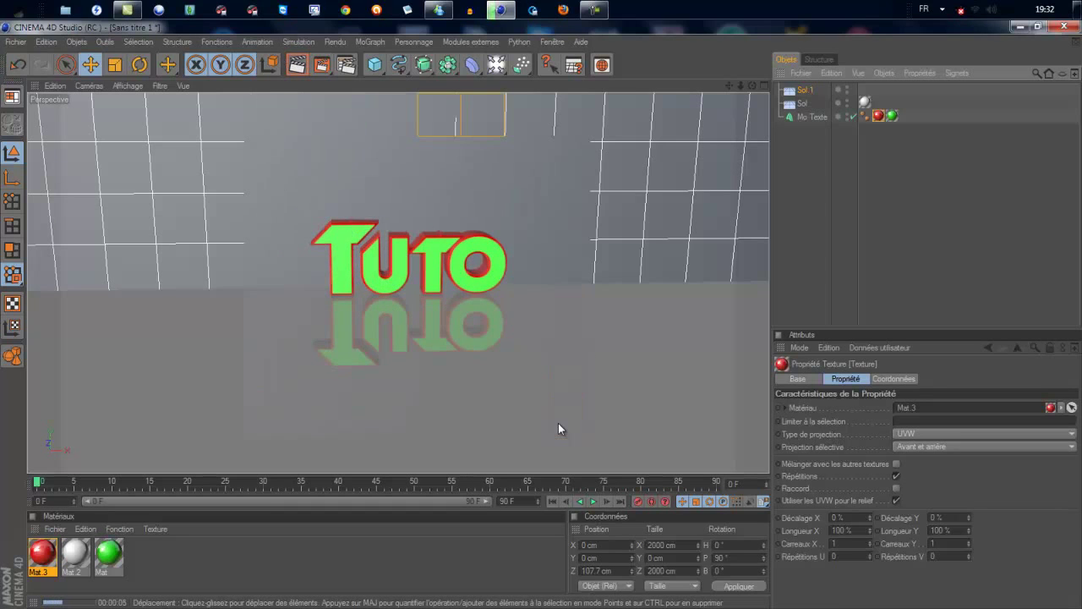
left_click(574, 253)
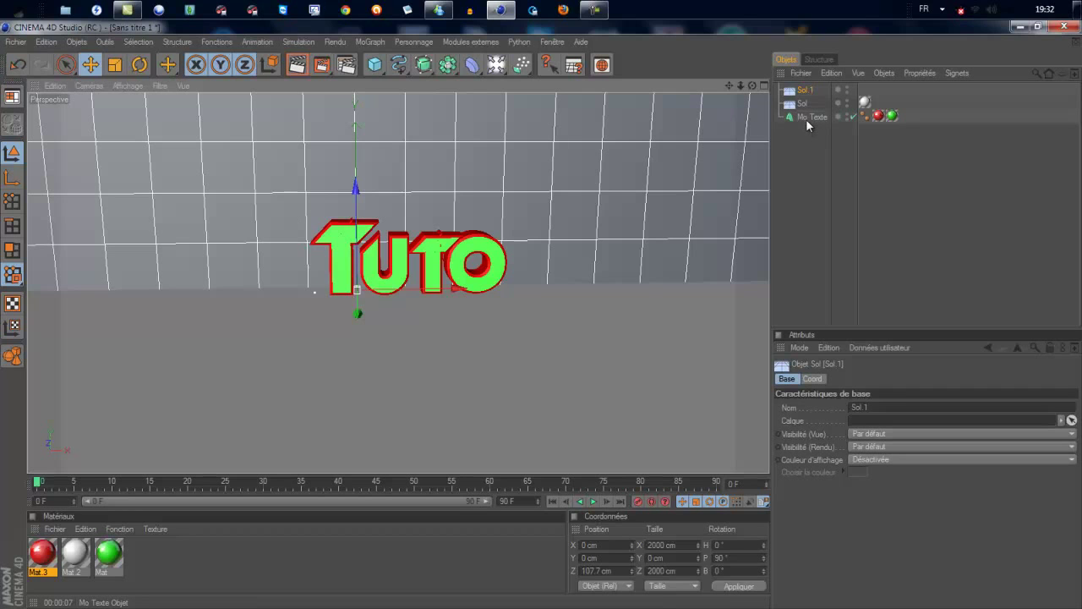
- Orbit the view to face the text and select Mo Texte to show its Couvercles settings
left_click_drag(617, 224, 435, 272, "alt")
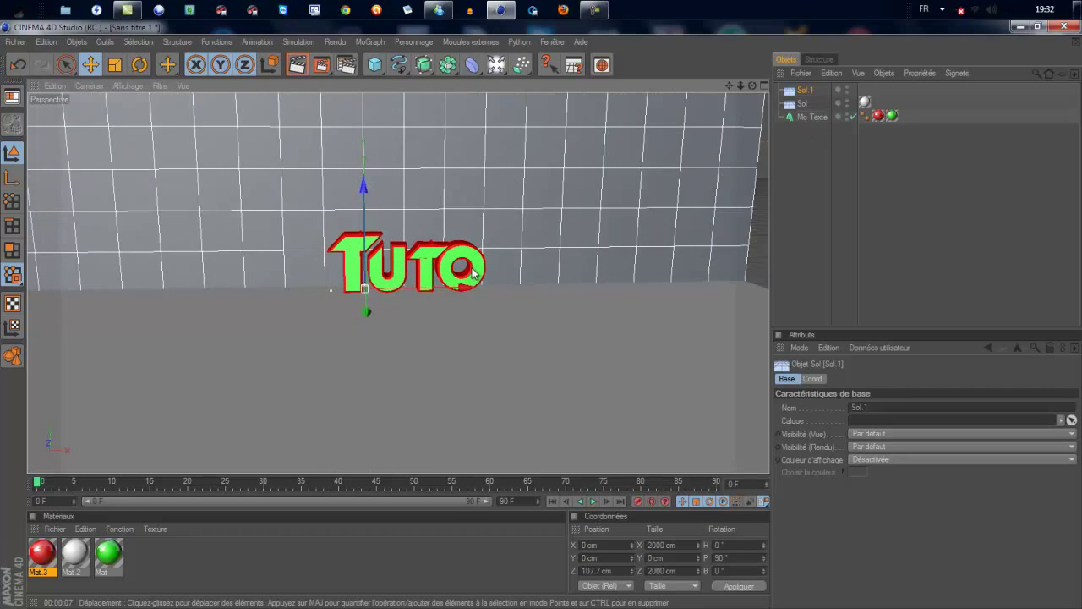
mouse_move(747, 85)
left_mouse_down()
mouse_move(531, 320)
mouse_move(541, 315)
left_mouse_up()
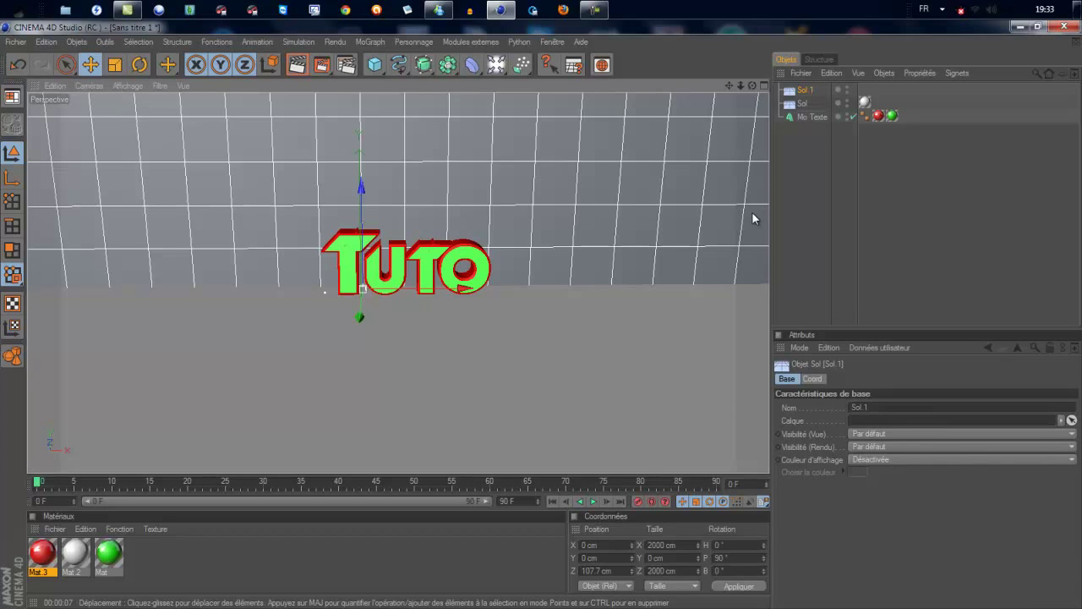
left_click(812, 117)
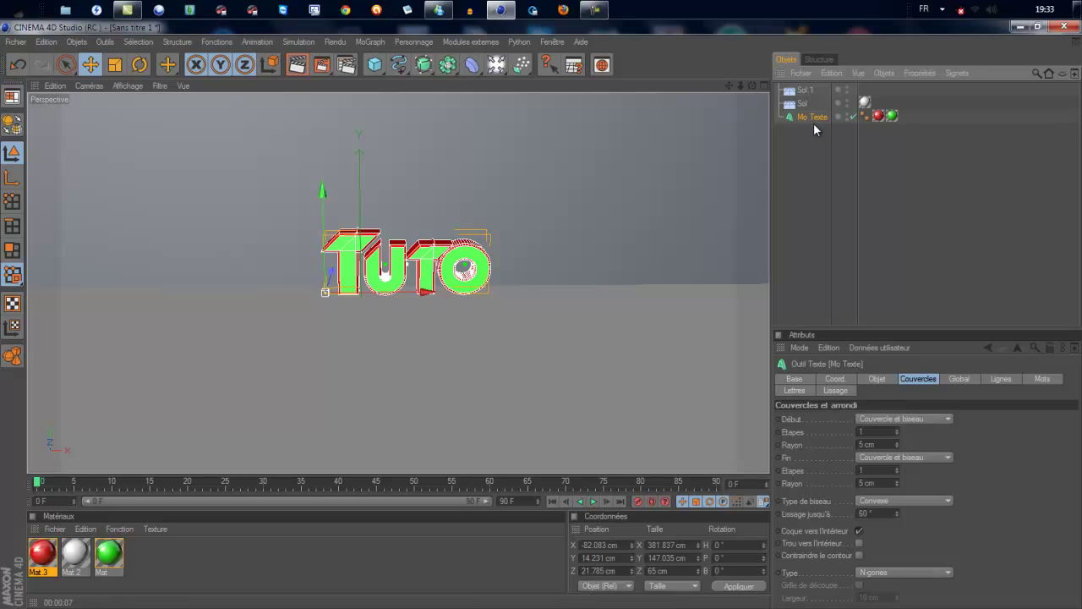
- Make Mo Texte editable with C and expand its hierarchy down to the letters
key("c")
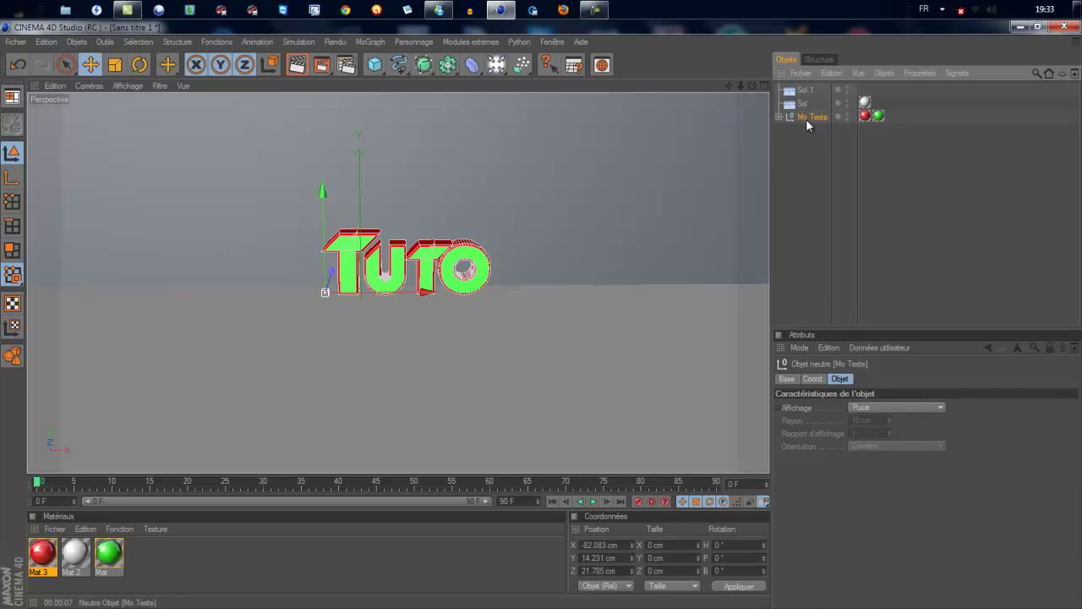
left_click(778, 117)
left_click(786, 130)
left_click(795, 144)
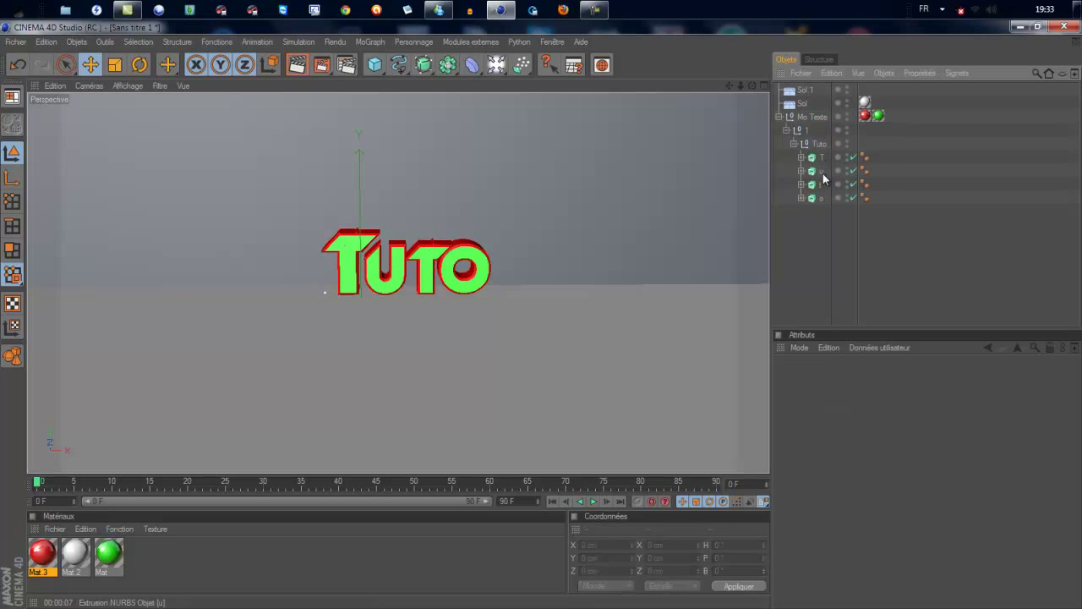
- Inspect the T, u, t, o letter objects, collapse the hierarchy, and select Mo Texte
left_click(818, 184)
left_click(814, 198)
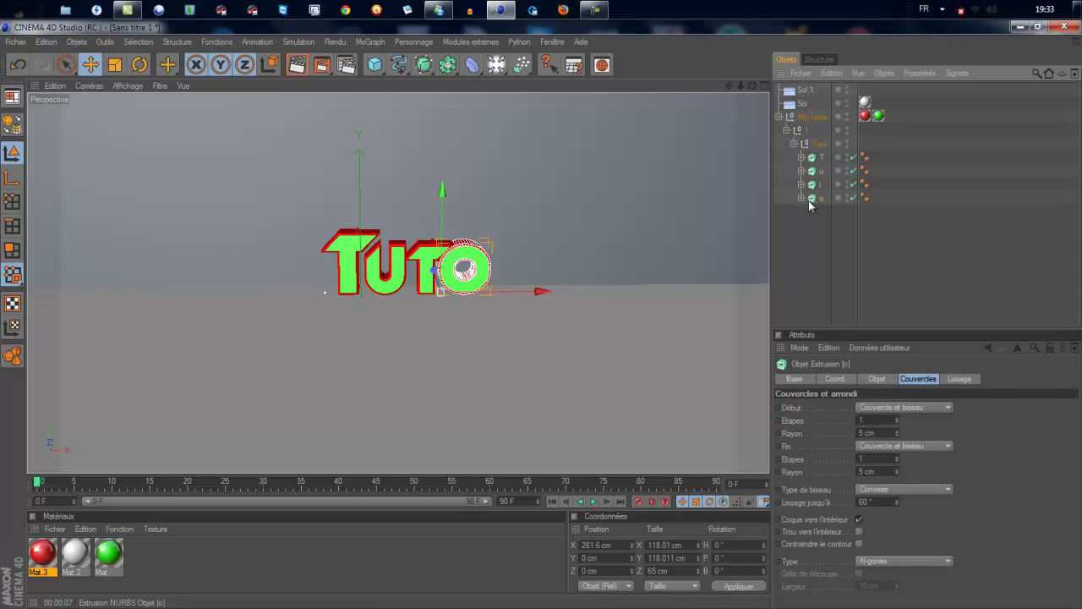
left_click(824, 159)
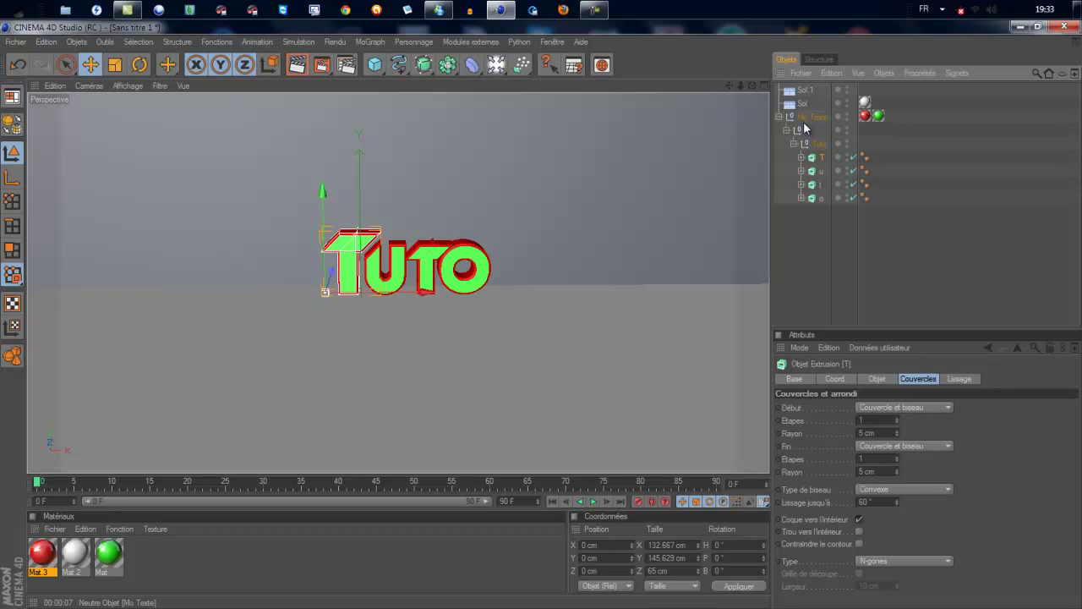
left_click(816, 144)
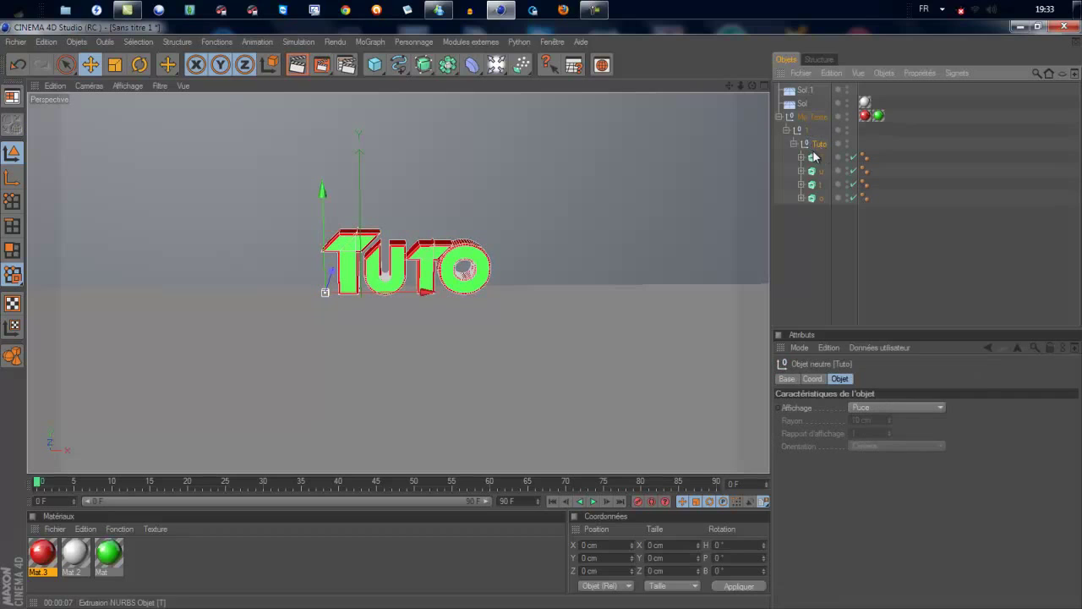
left_click(814, 157)
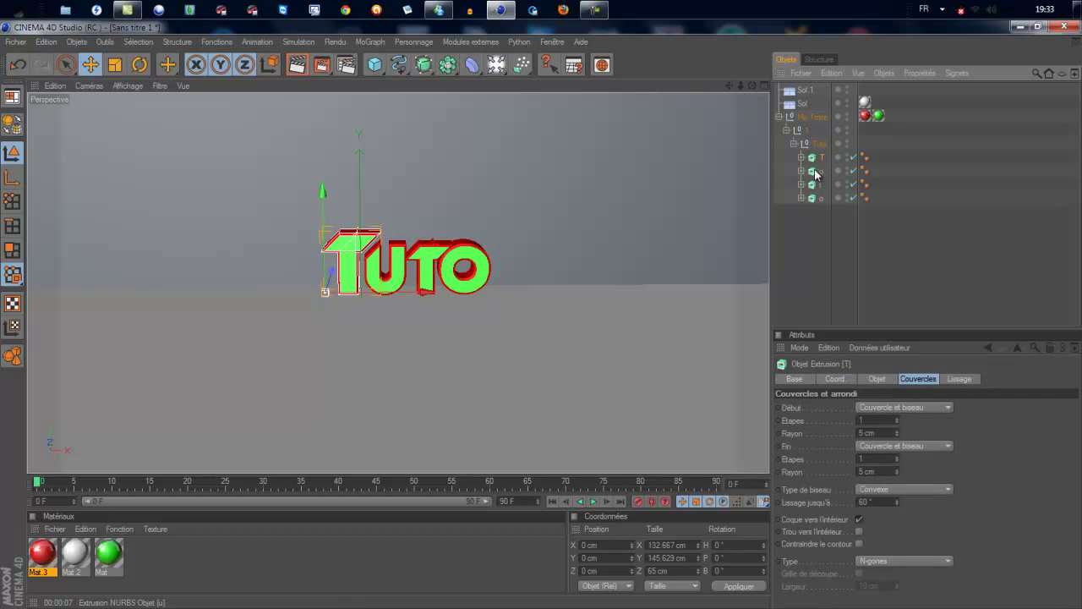
left_click(819, 171)
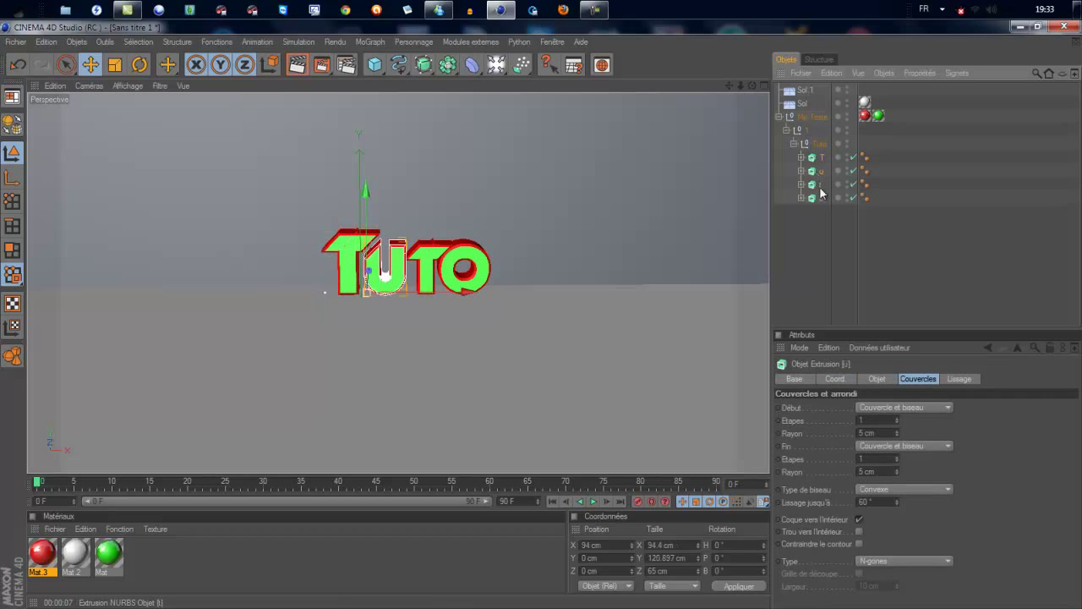
left_click(794, 144)
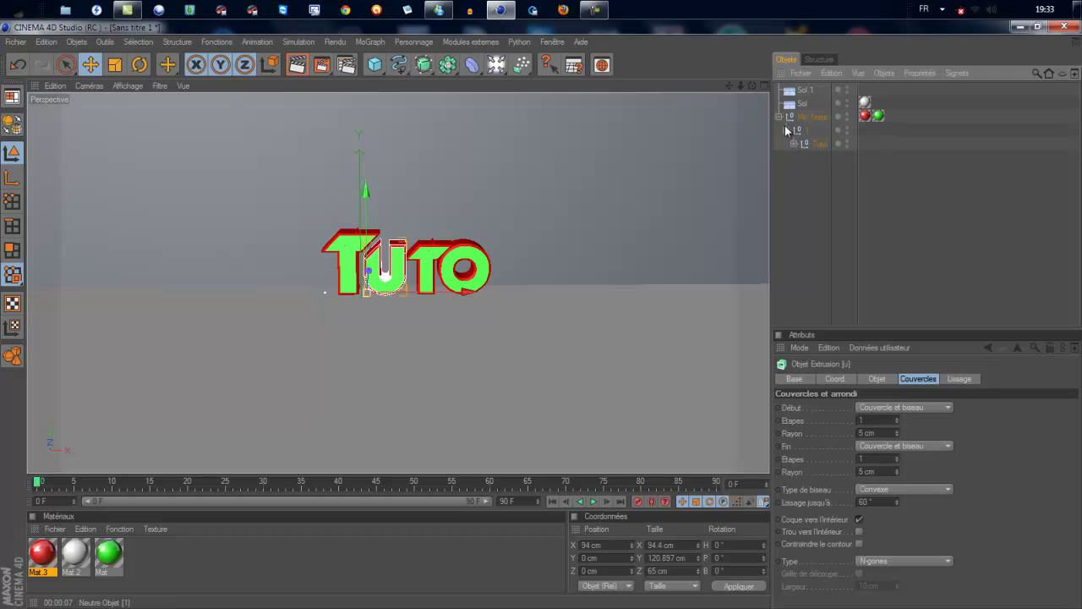
left_click(780, 117)
left_click(800, 118)
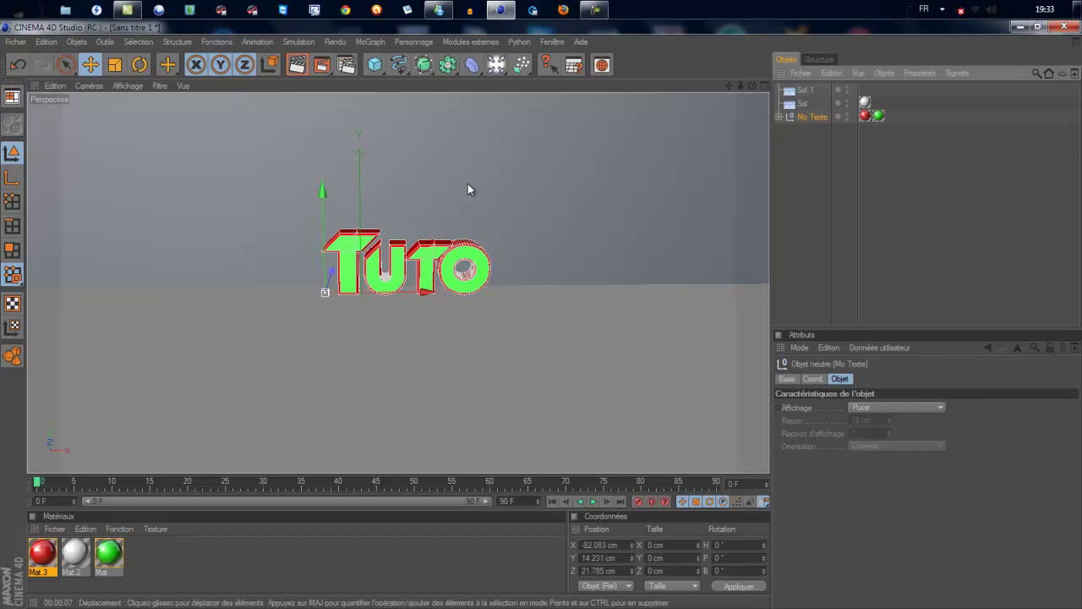
scroll(398, 248, "down", 3)
scroll(363, 252, "down", 2)
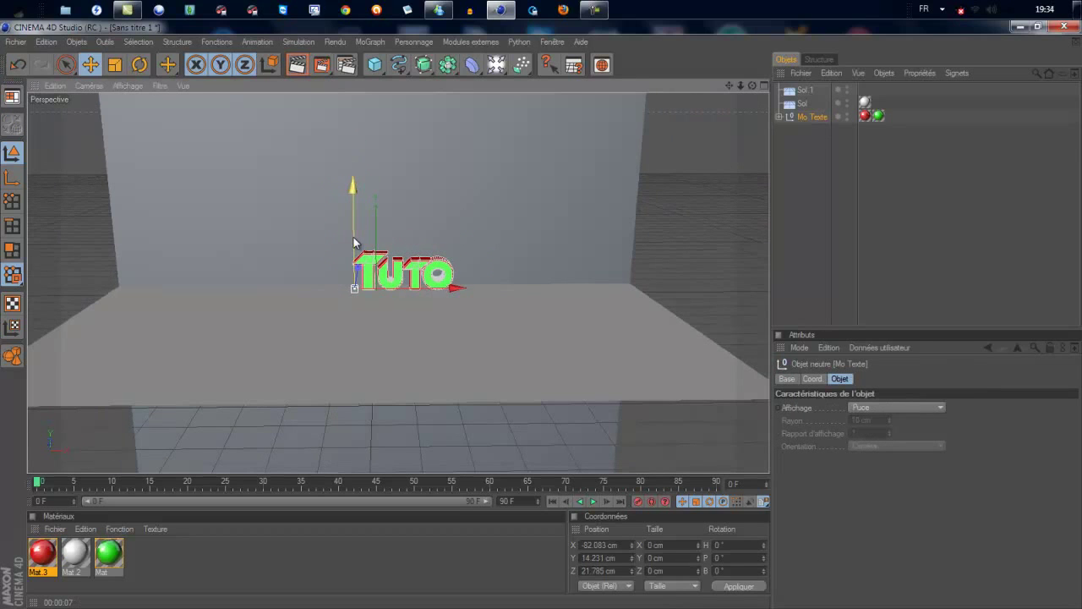
- Lift the TUTO text high against the backdrop wall, to about Y 547.655 cm
left_click_drag(354, 228, 354, 93)
scroll(398, 279, "up", 3)
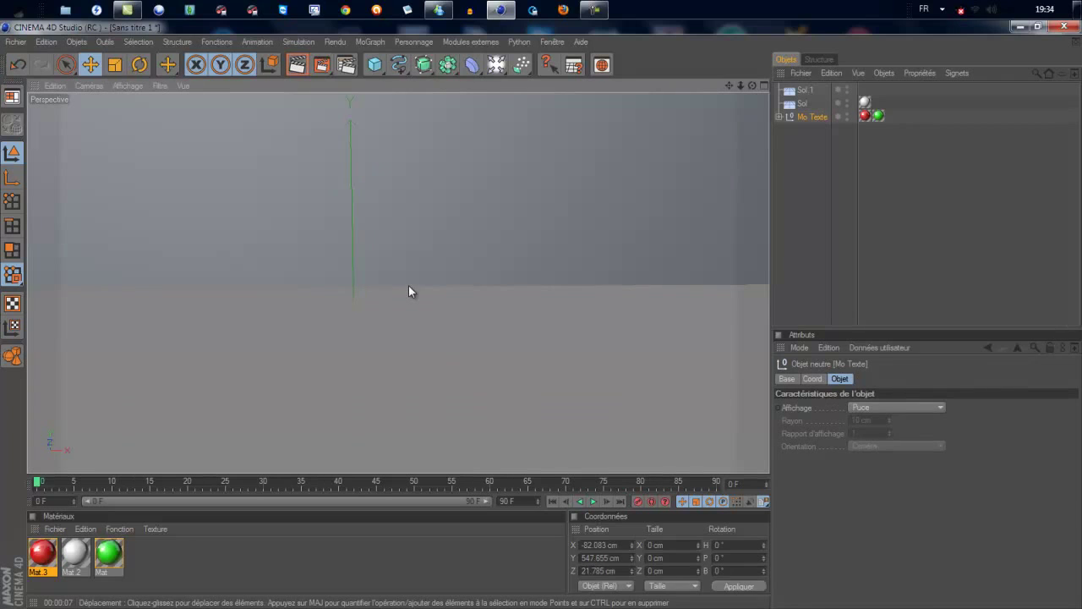
left_click_drag(752, 86, 535, 315)
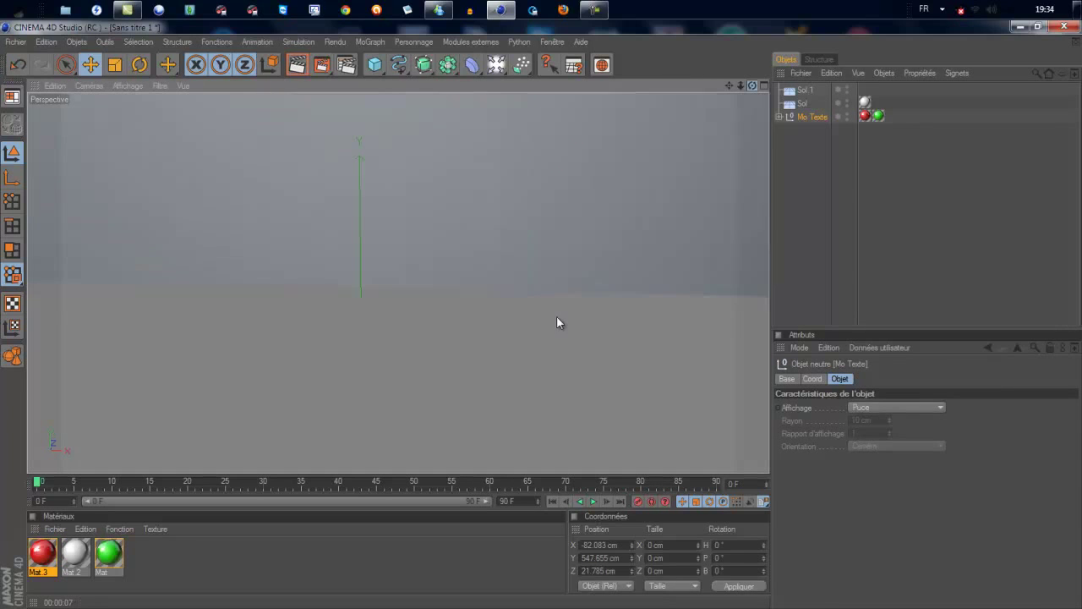
scroll(397, 288, "down", 3)
scroll(391, 275, "up", 3)
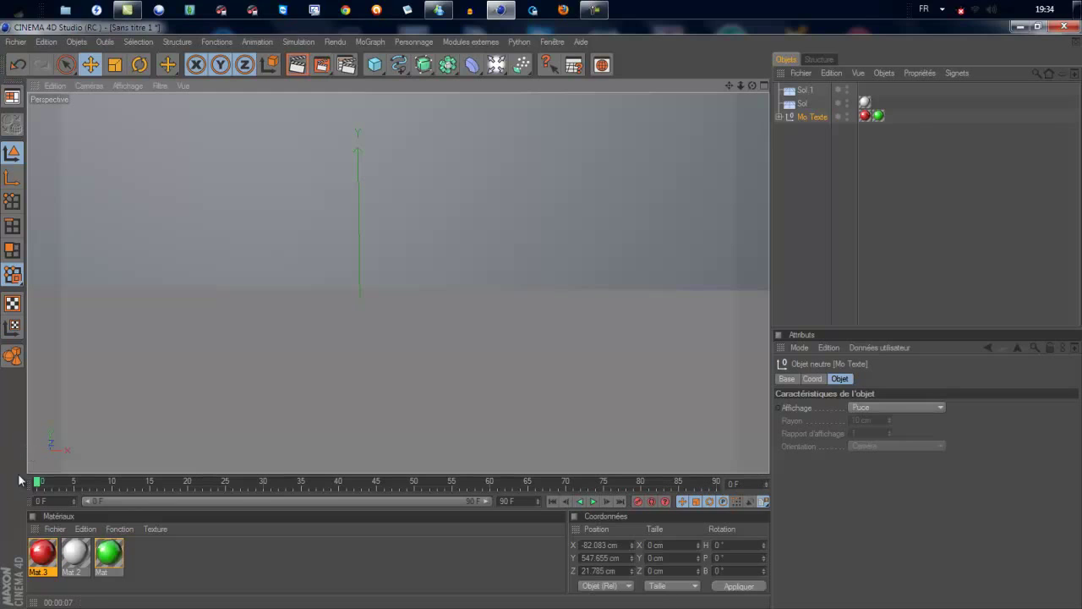
- Scrub the timeline back to the start and zoom out to see the whole scene
mouse_move(37, 486)
left_mouse_down()
mouse_move(64, 484)
mouse_move(34, 484)
left_mouse_up()
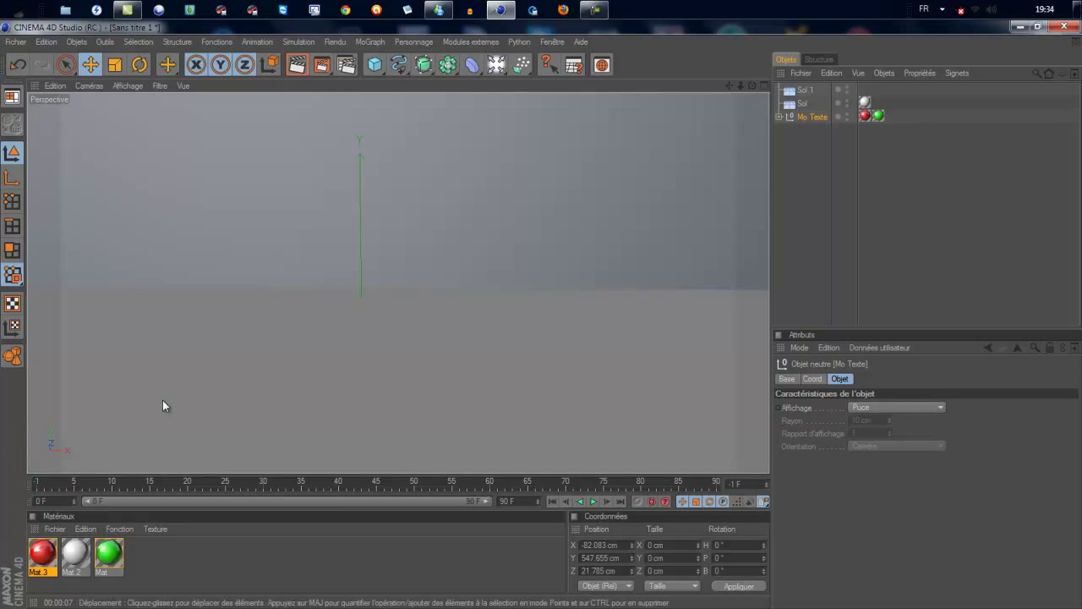
left_click(52, 484)
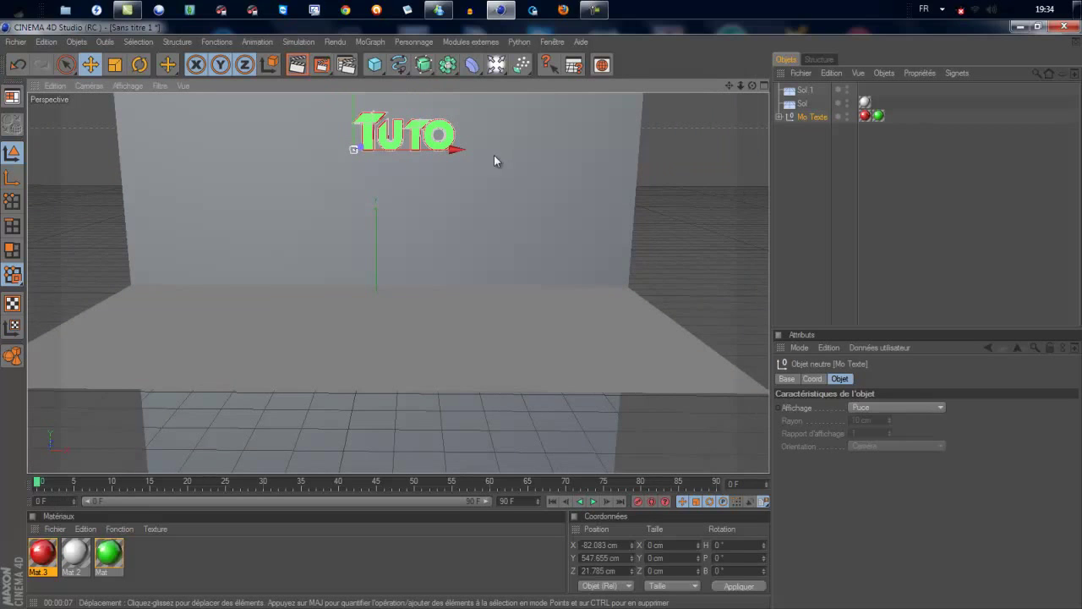
scroll(455, 180, "down", 2)
scroll(455, 180, "down", 3)
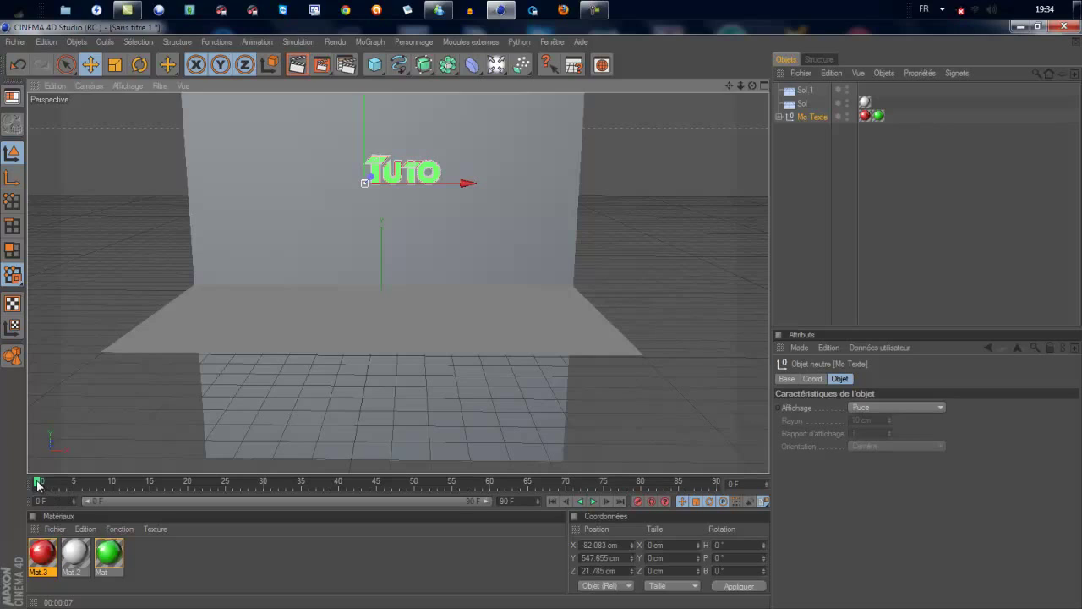
- Record a keyframe for the text at frame 10
left_click_drag(42, 484, 118, 488)
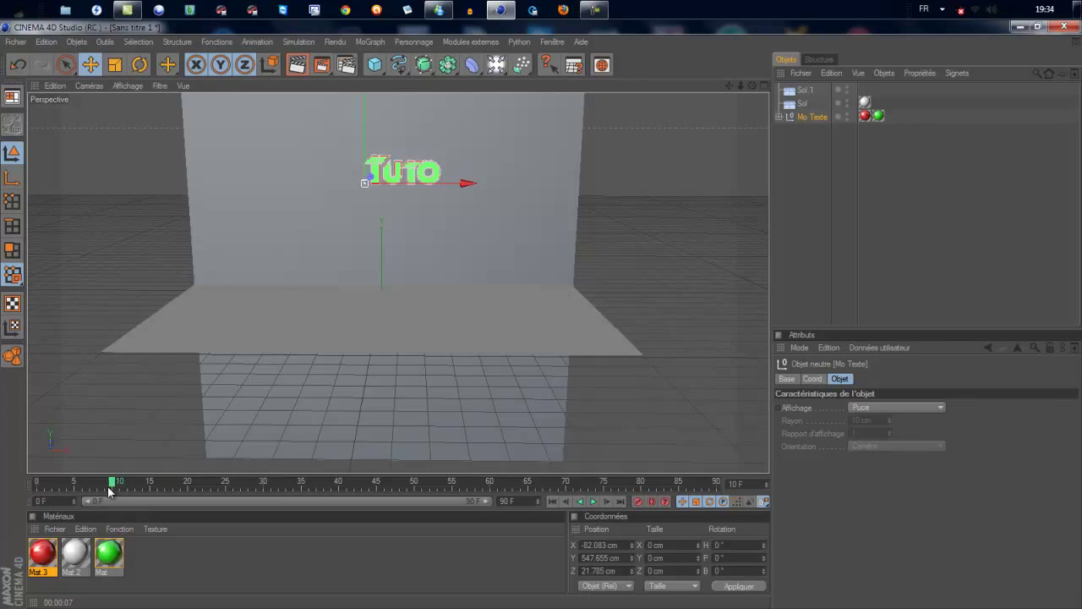
mouse_move(112, 486)
left_mouse_down()
mouse_move(0, 473)
mouse_move(121, 482)
left_mouse_up()
left_click(52, 486)
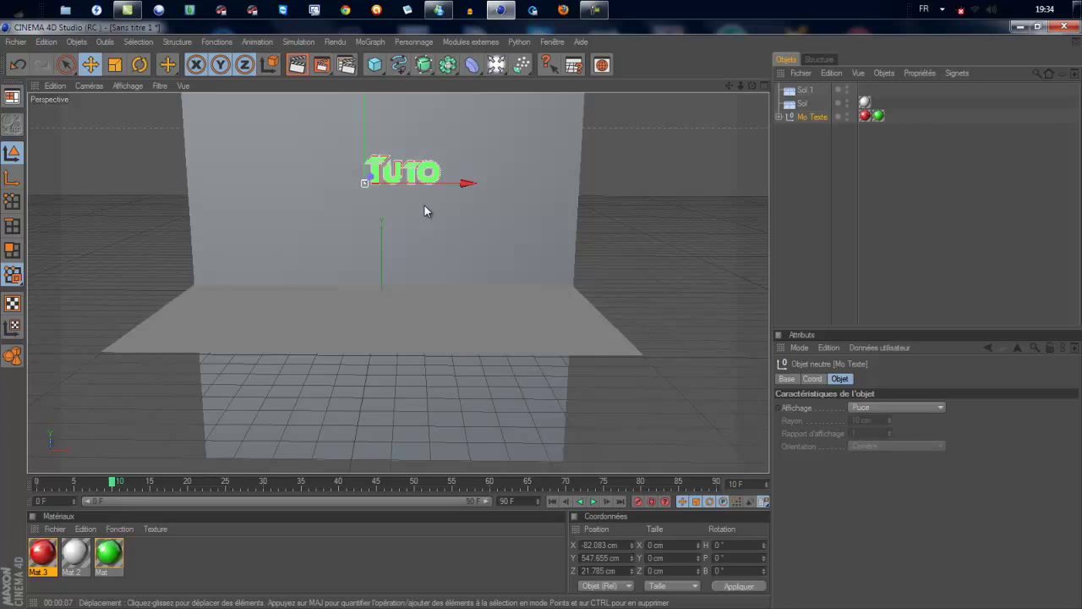
left_click(638, 502)
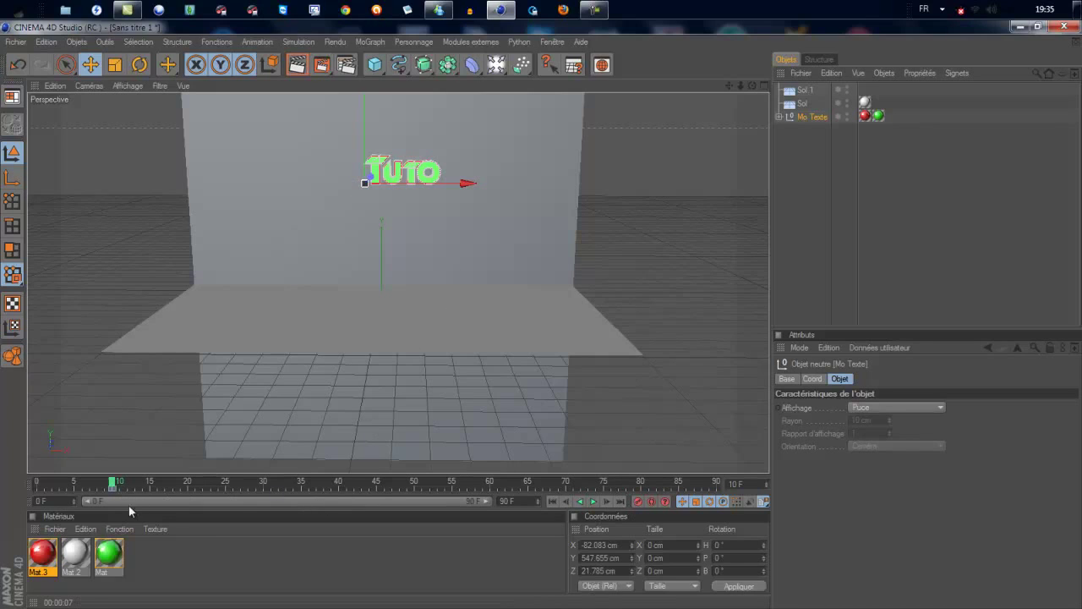
- Scrub frames 13–15 to check the animation, then expand Mo Texte's hierarchy
mouse_move(116, 483)
left_mouse_down()
mouse_move(159, 481)
mouse_move(150, 480)
left_mouse_up()
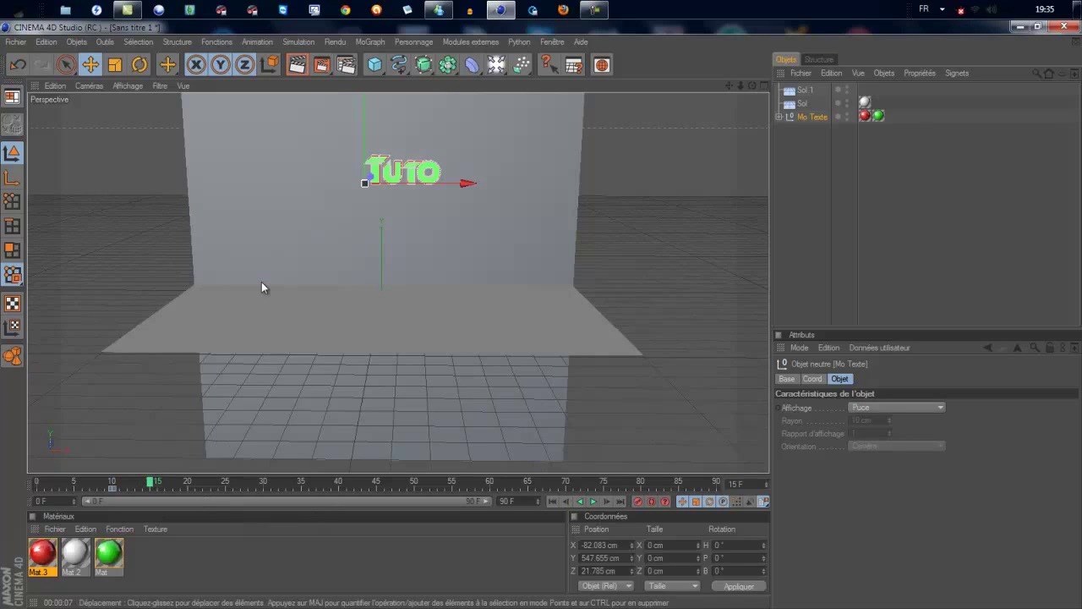
left_click(146, 482)
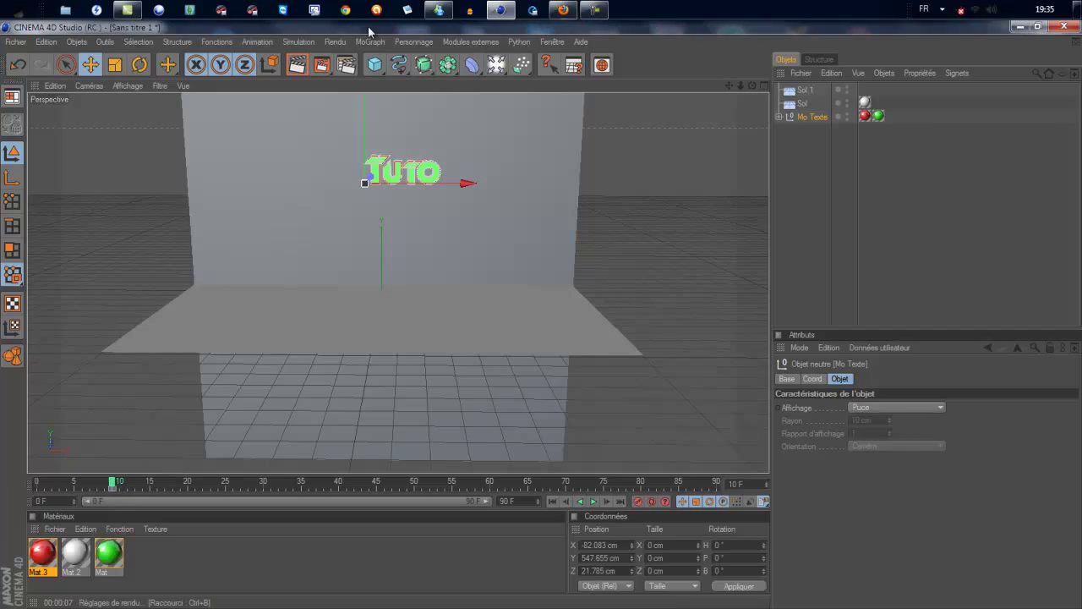
left_click(138, 485)
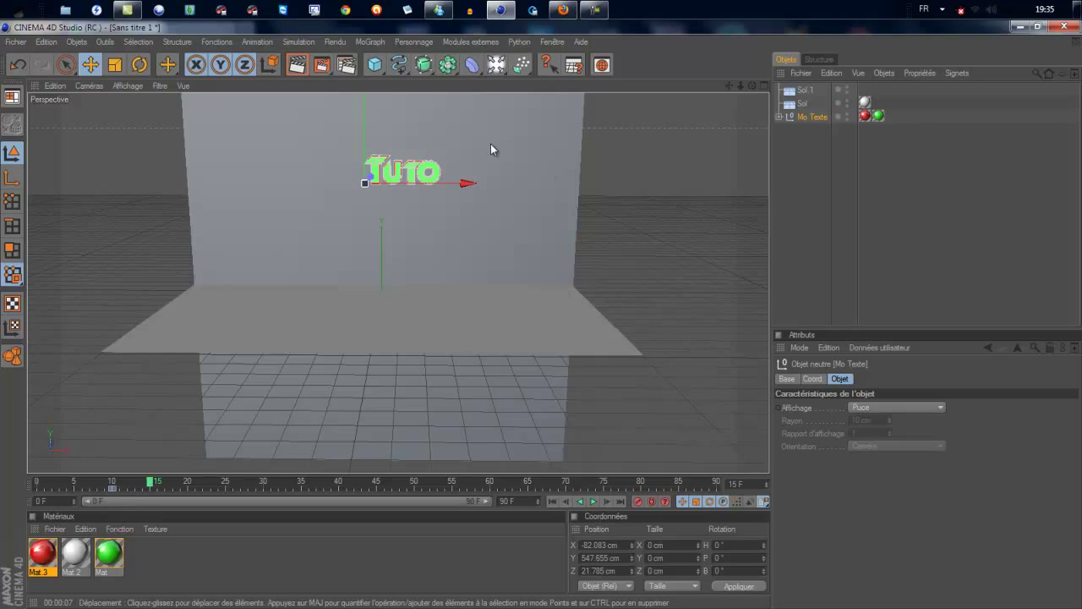
left_click(777, 116)
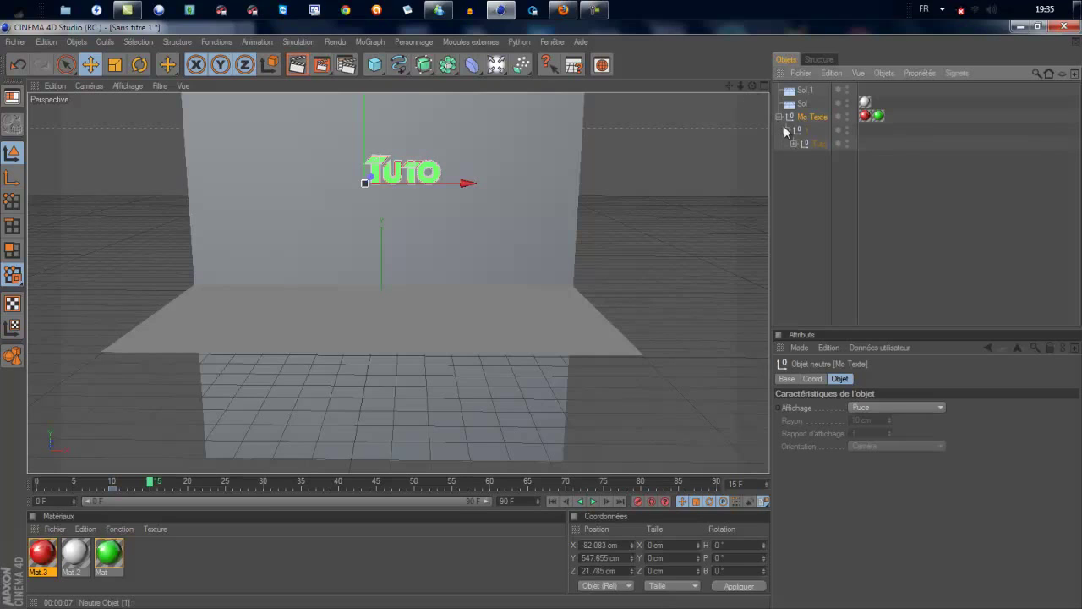
- Expand L0 and Tuto, select the T extrusion, and scrub from frame 10 to 15
left_click(787, 131)
left_click(787, 129)
left_click(794, 143)
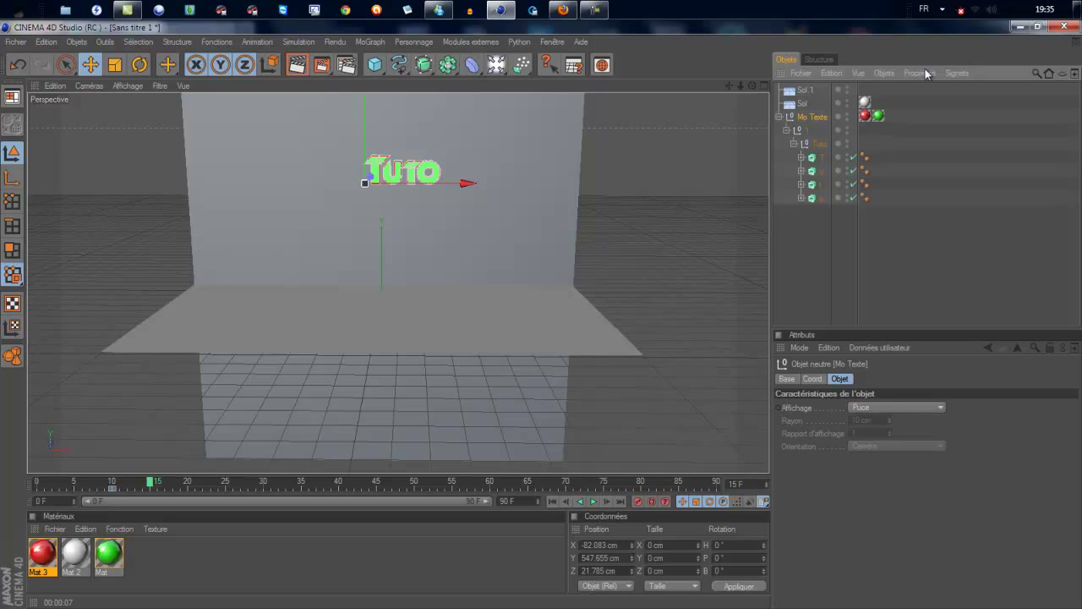
left_click(826, 158)
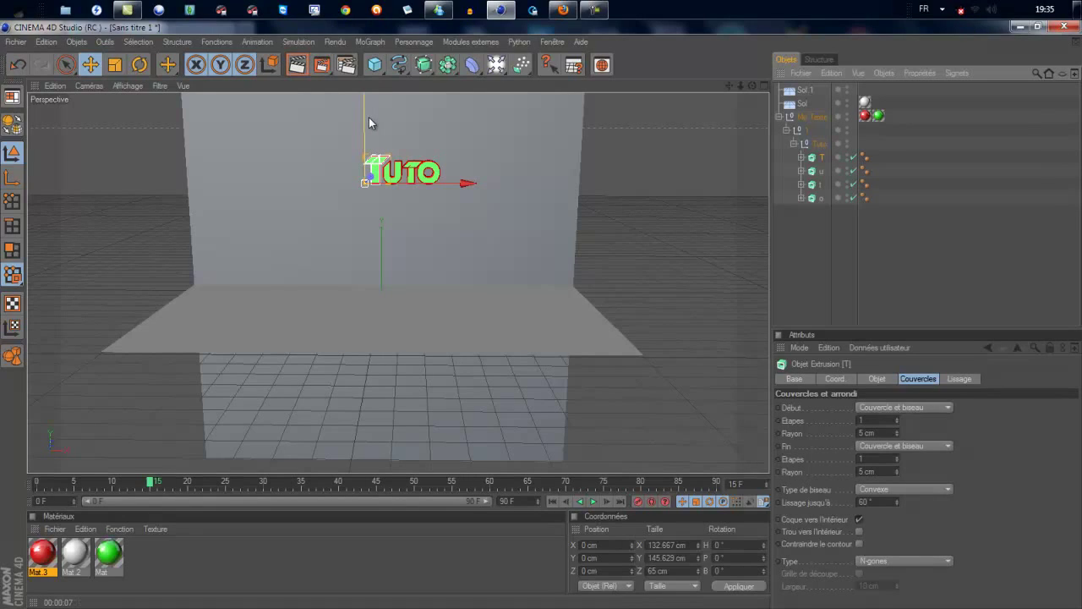
left_click(113, 484)
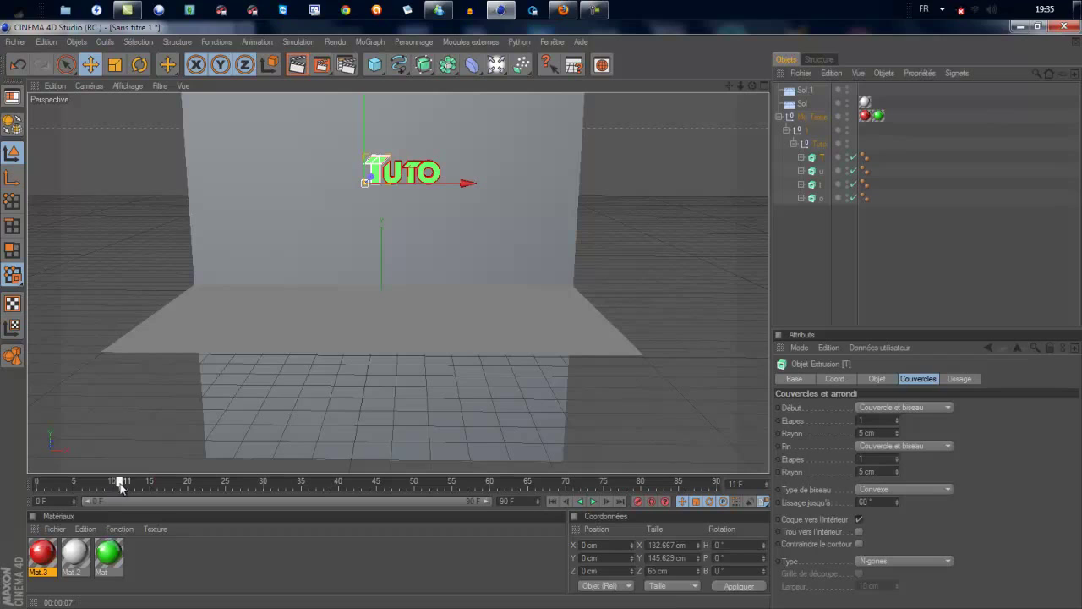
left_click_drag(113, 482, 152, 482)
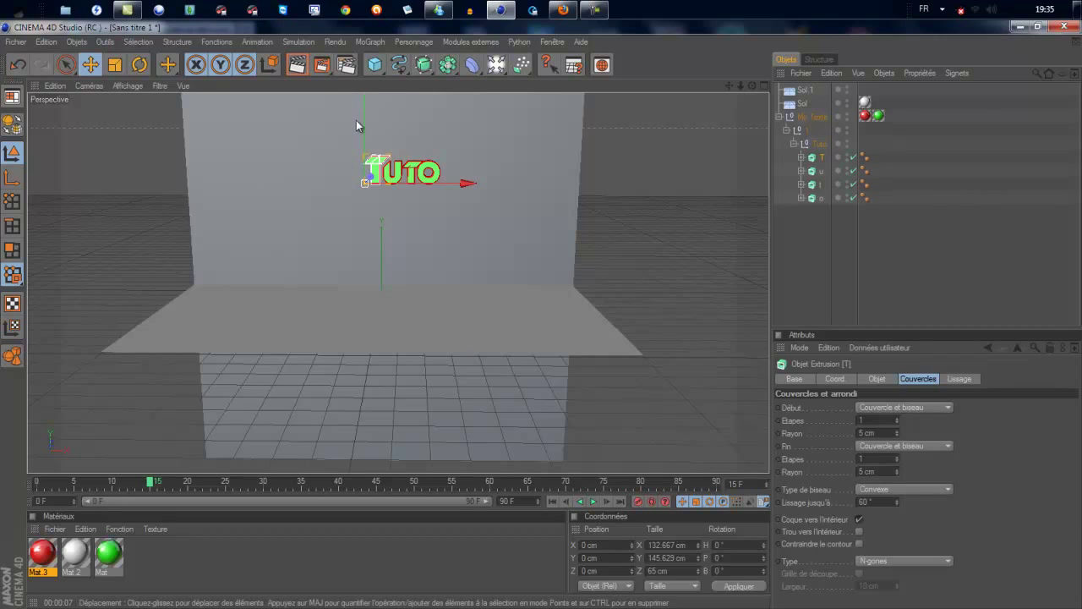
scroll(366, 118, "up", 2)
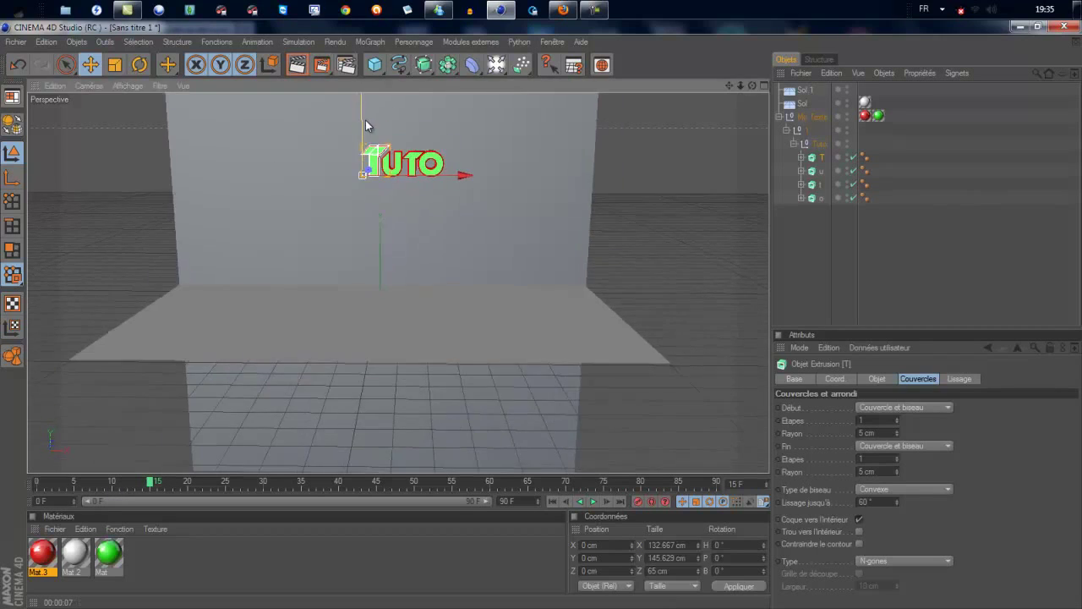
- Lower the TUTO text along the Y axis
scroll(365, 125, "down", 4)
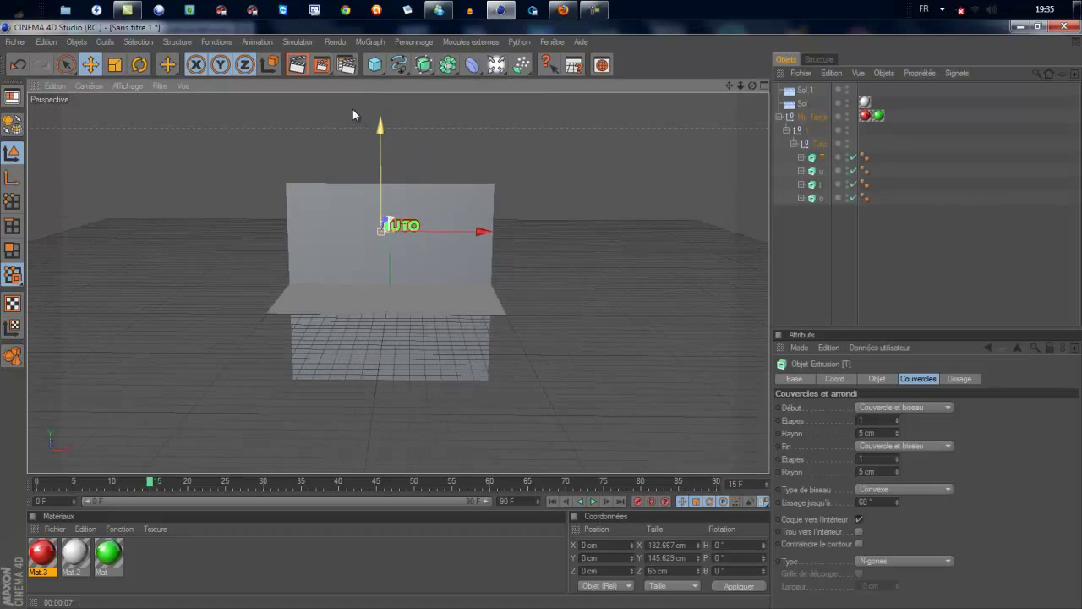
left_click_drag(380, 129, 542, 320)
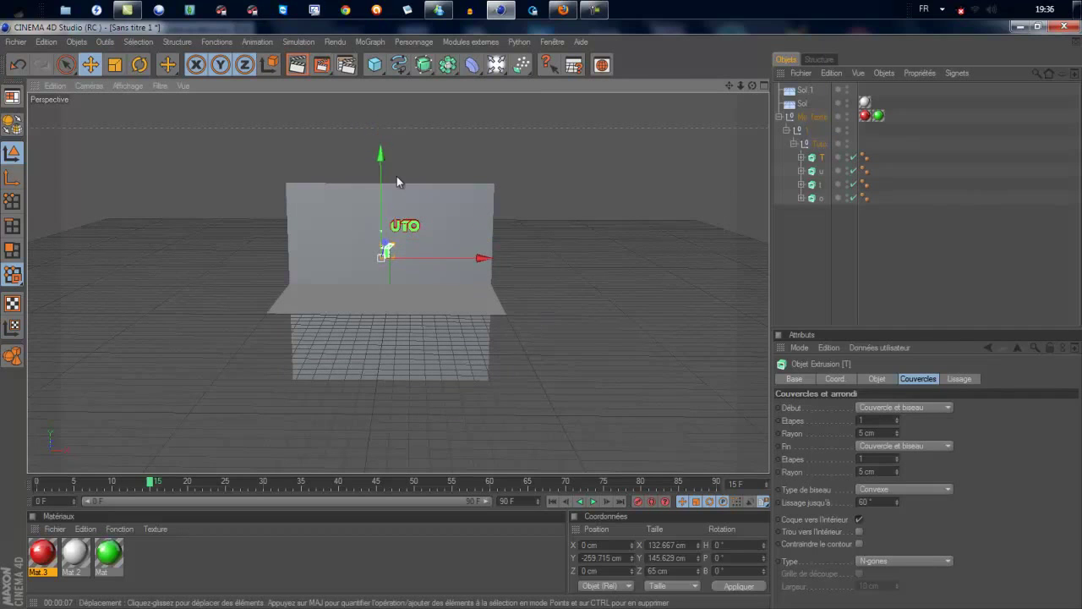
scroll(396, 176, "up", 2)
scroll(397, 170, "up", 3)
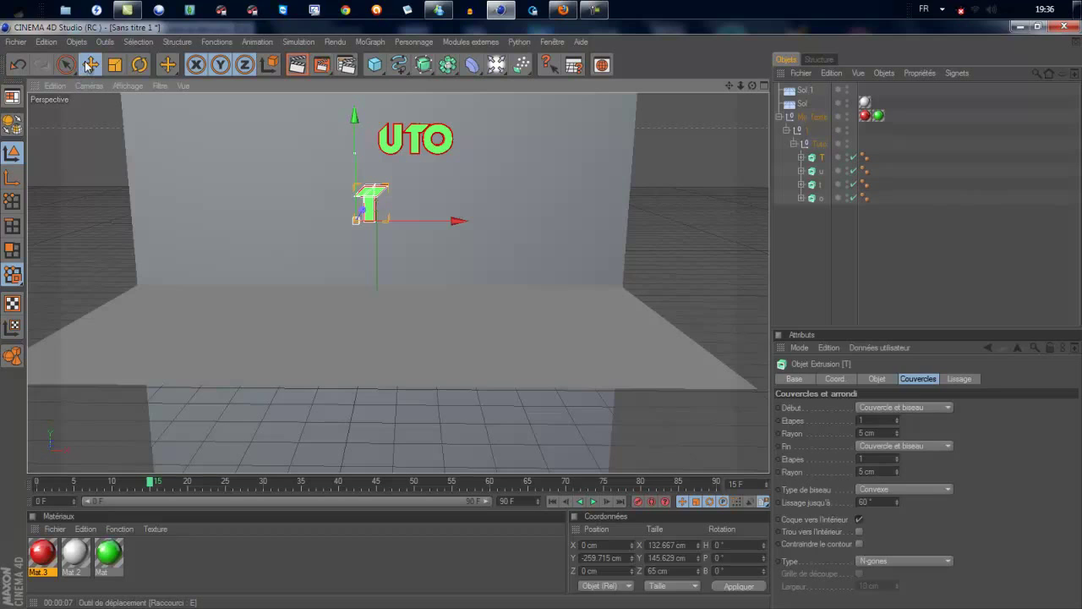
- Tilt the T letter about 38 degrees
left_click(139, 64)
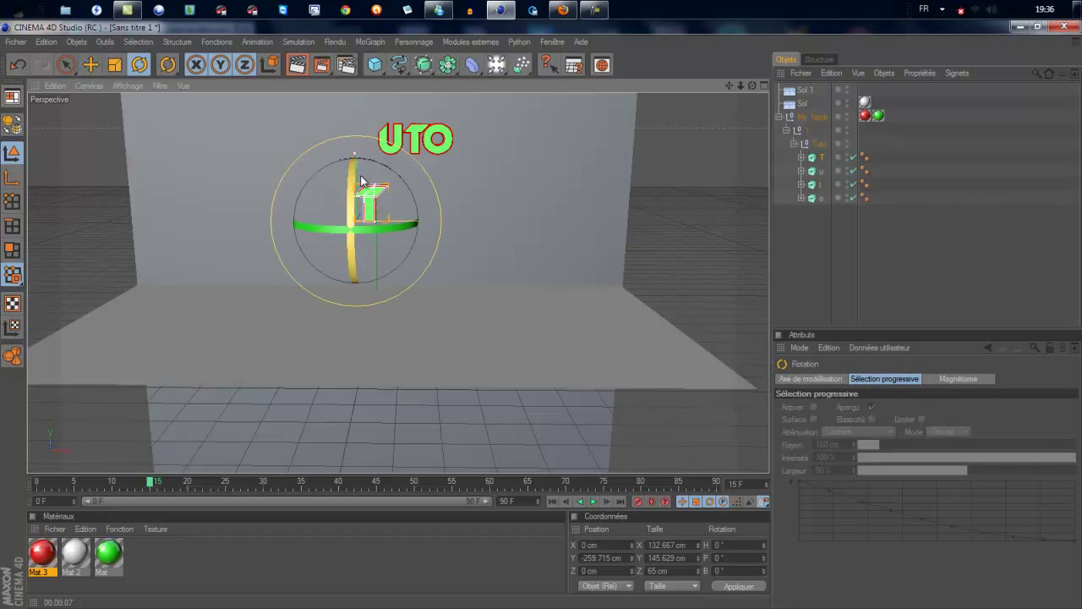
left_click_drag(361, 180, 358, 180)
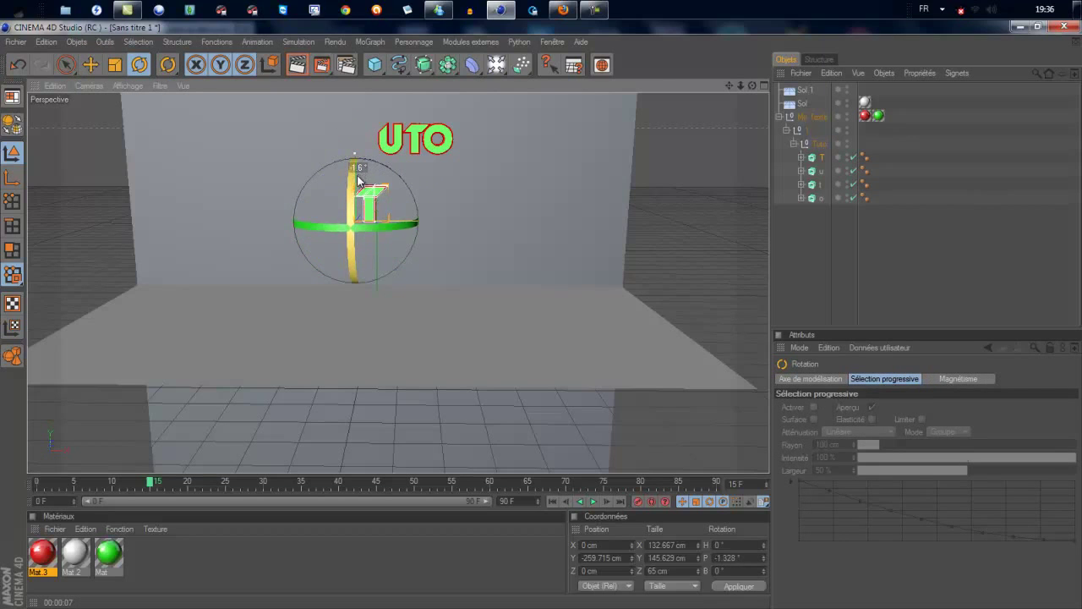
left_click_drag(357, 180, 368, 210)
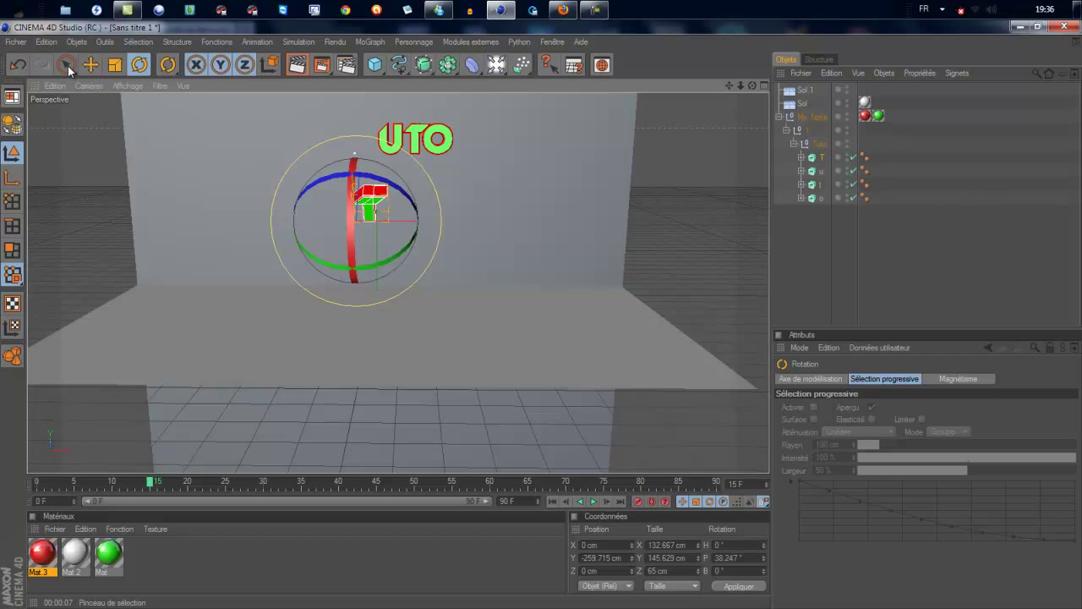
left_click(66, 65)
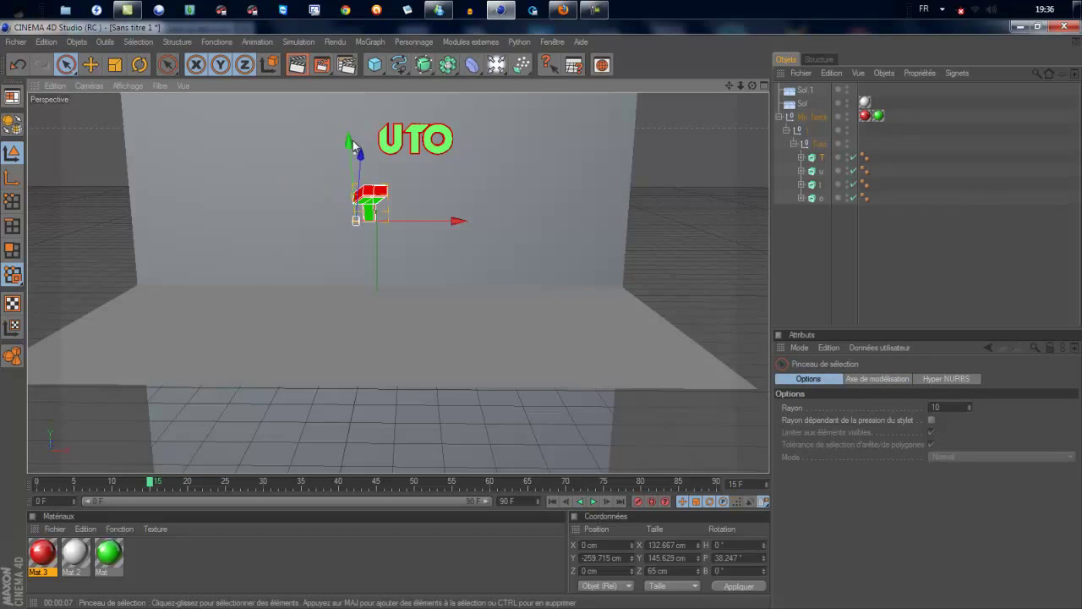
- Rotate the T letter further and slide it down toward the floor
left_click_drag(355, 148, 542, 321)
left_click_drag(542, 319, 542, 309)
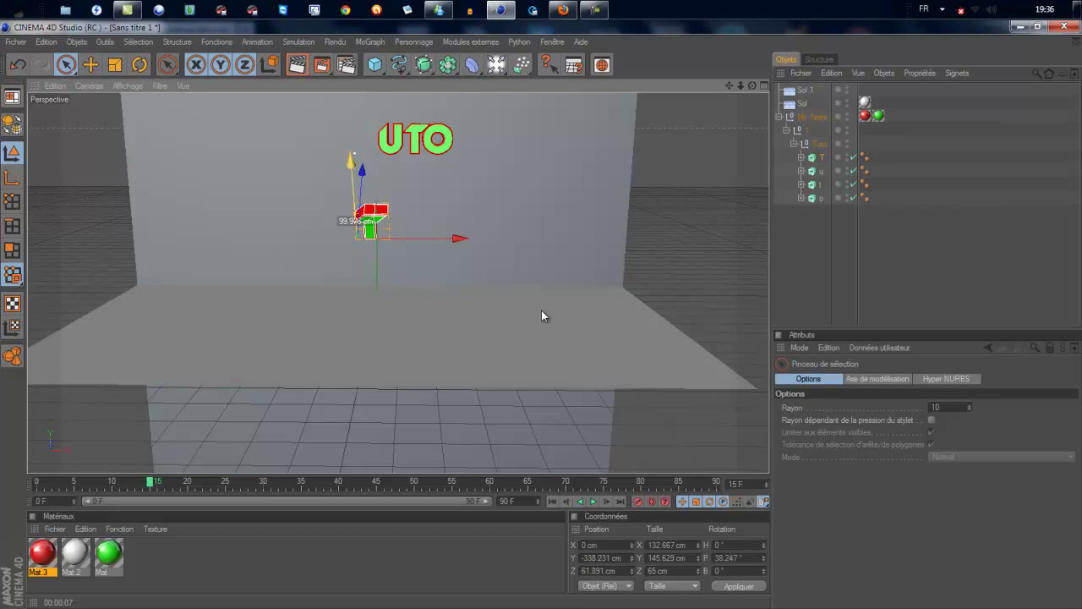
key("r")
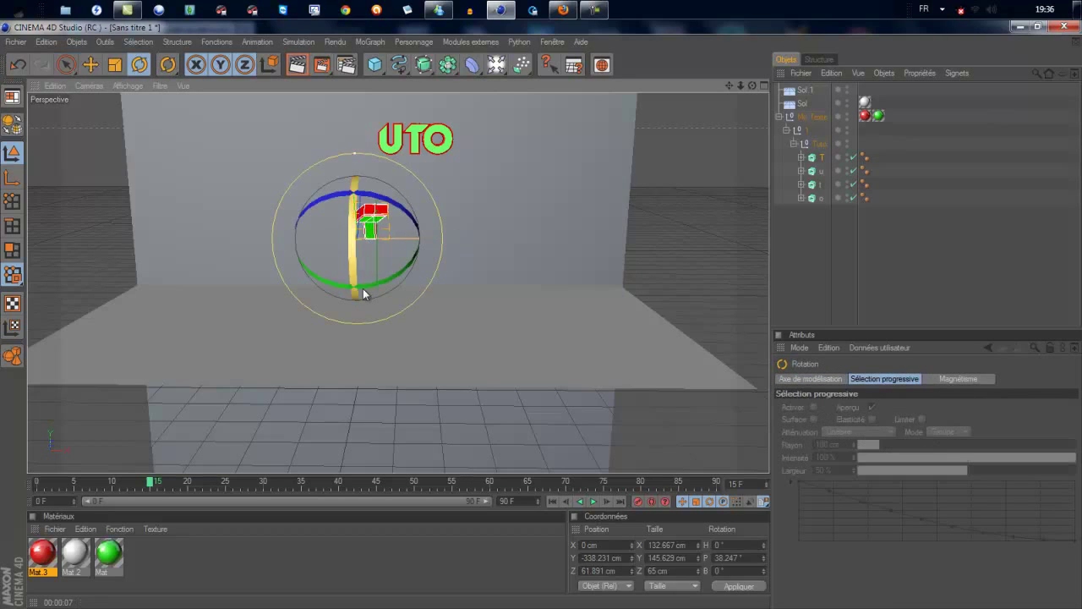
mouse_move(363, 295)
left_mouse_down()
mouse_move(360, 218)
mouse_move(352, 234)
left_mouse_up()
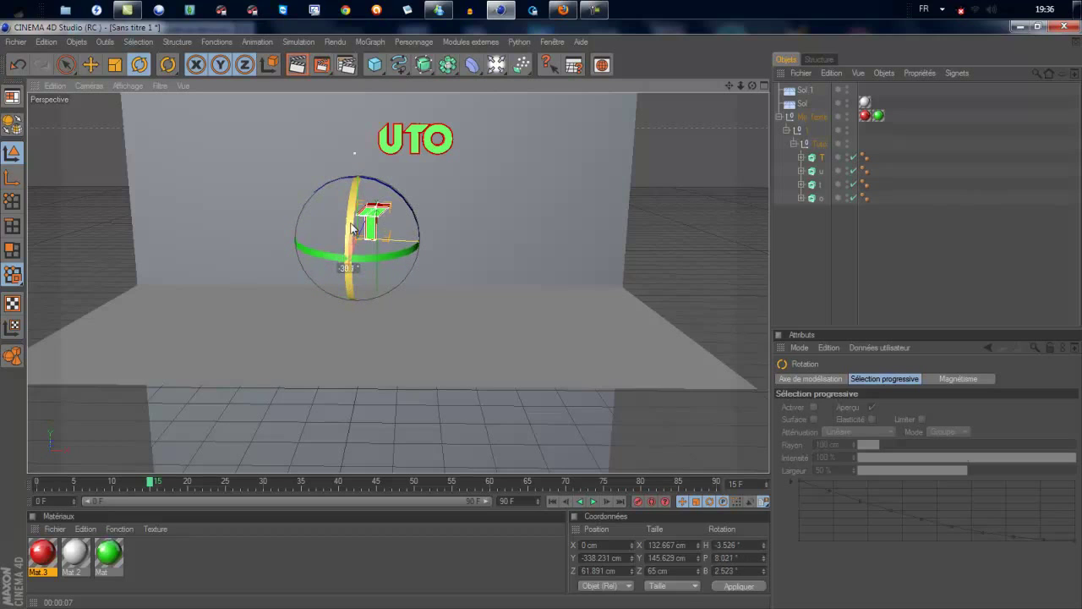
key("9")
left_click_drag(358, 137, 542, 314)
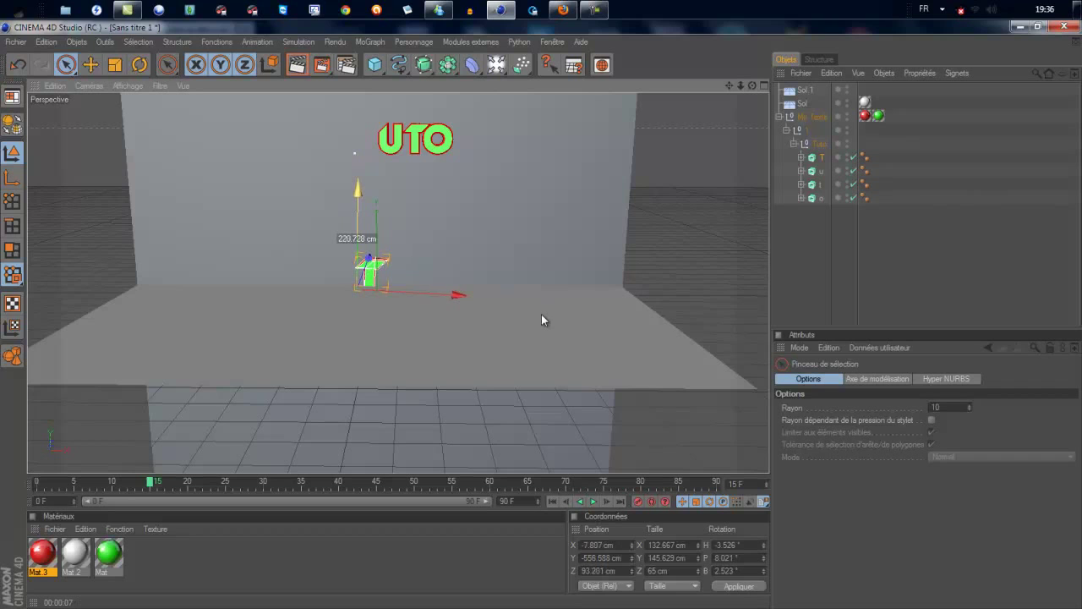
left_click_drag(542, 311, 541, 323)
- Push the backdrop wall Sol 1 back along Z
left_click_drag(380, 175, 428, 302, "alt")
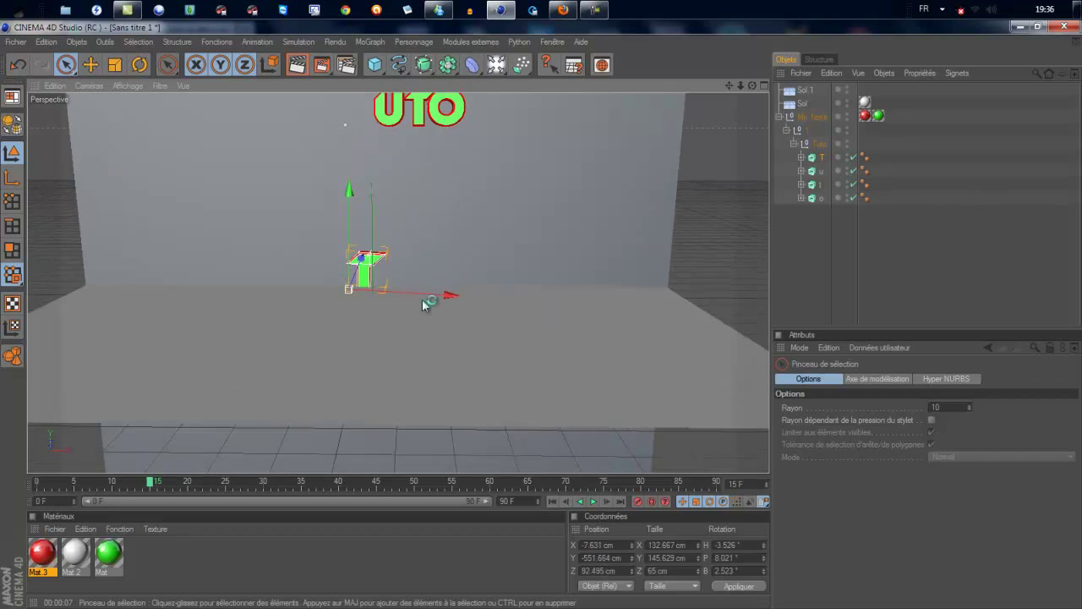
scroll(430, 254, "up", 5)
scroll(426, 235, "down", 4)
scroll(419, 221, "down", 3)
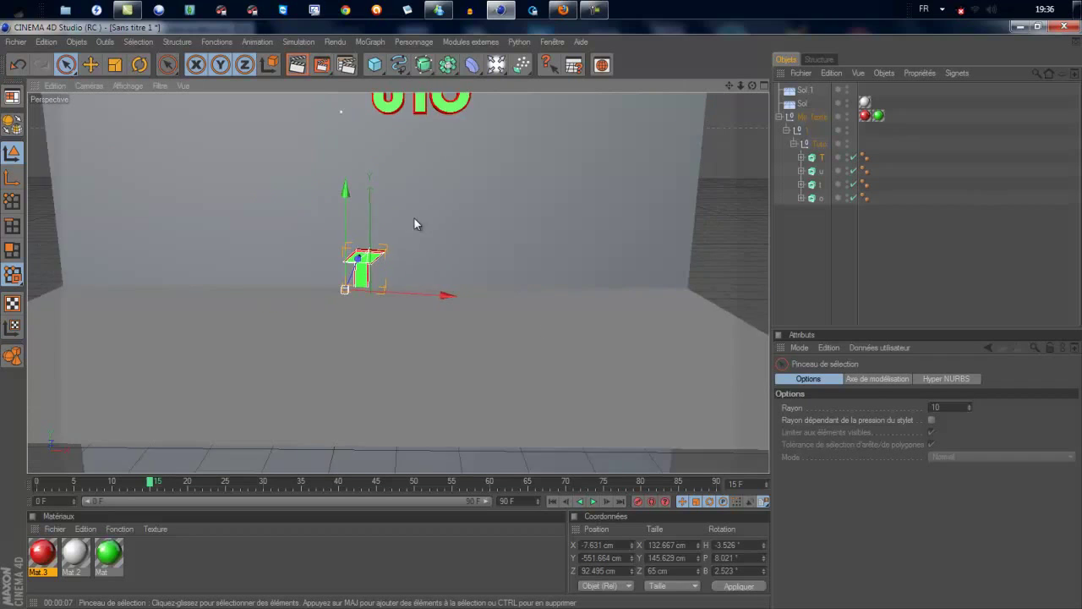
left_click(502, 172)
left_click_drag(370, 312, 458, 29)
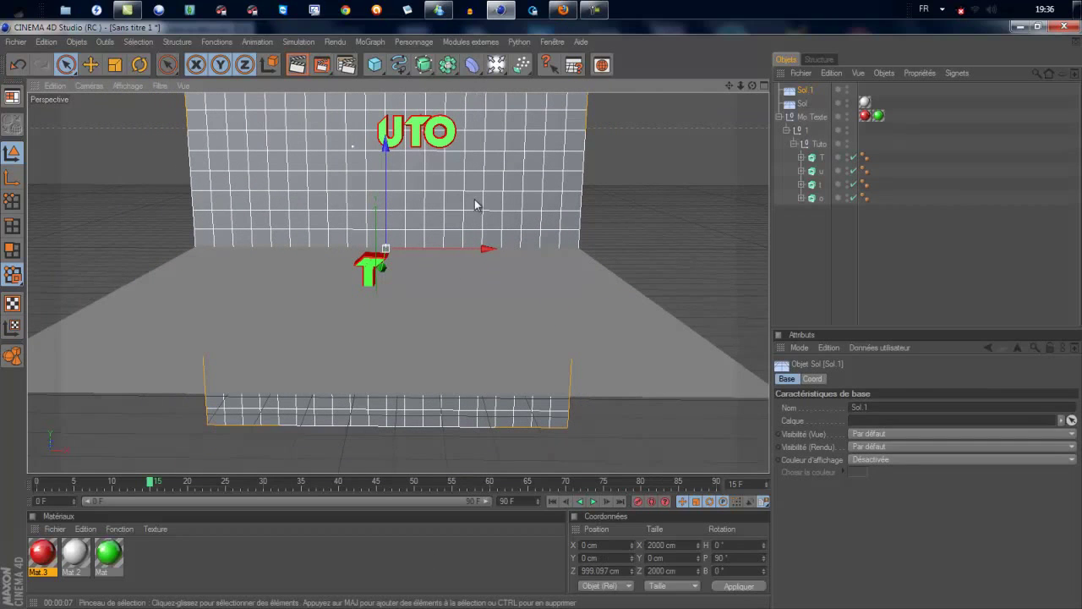
left_click(642, 207)
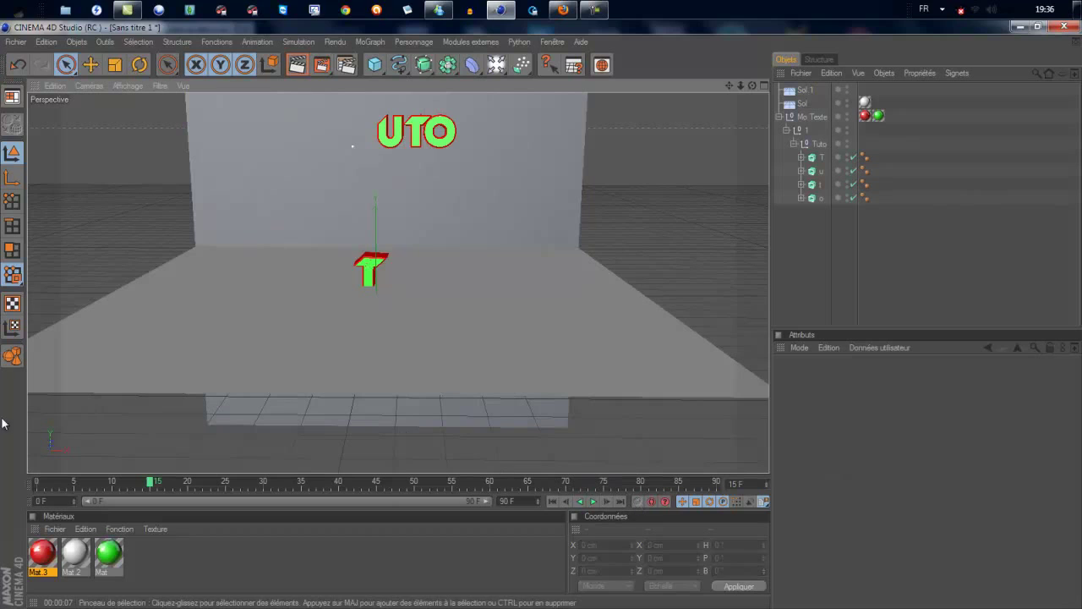
- Raise the T letter slightly and record its position as a key at frame 15
left_click(373, 269)
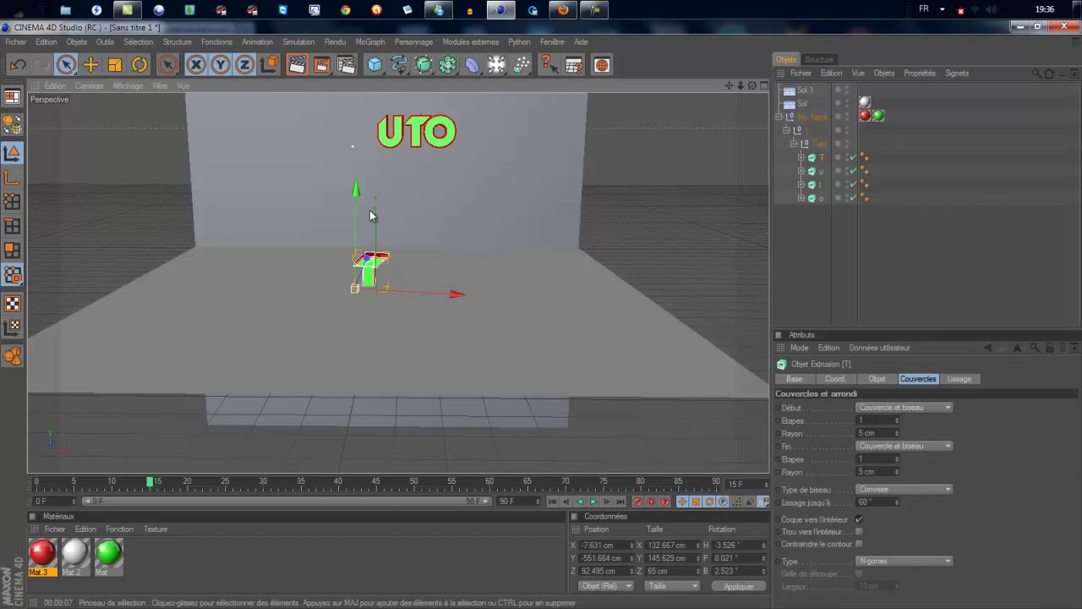
left_click_drag(357, 195, 542, 321)
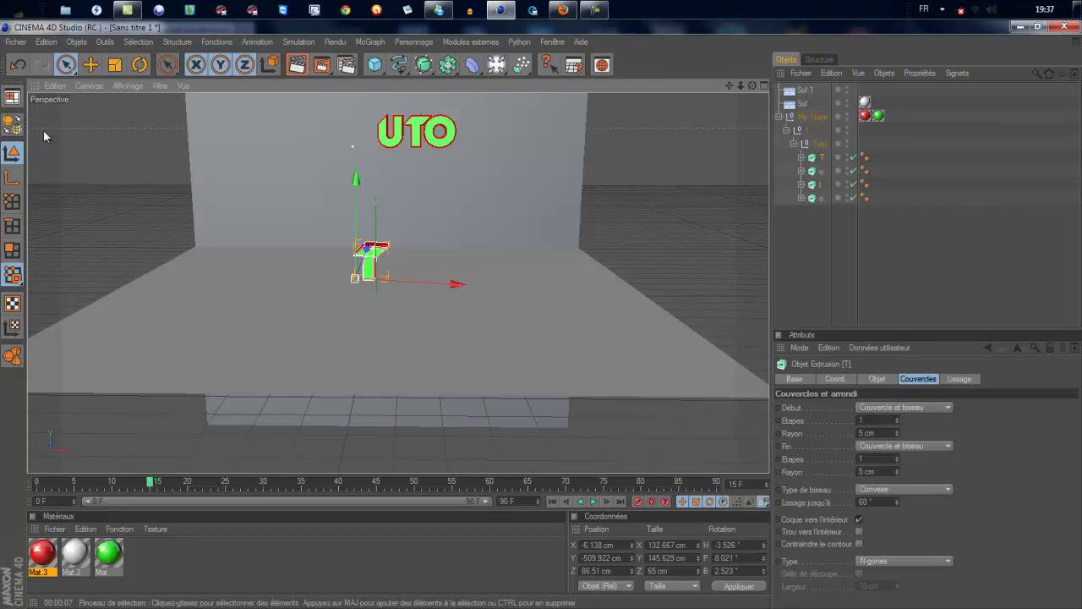
left_click(638, 503)
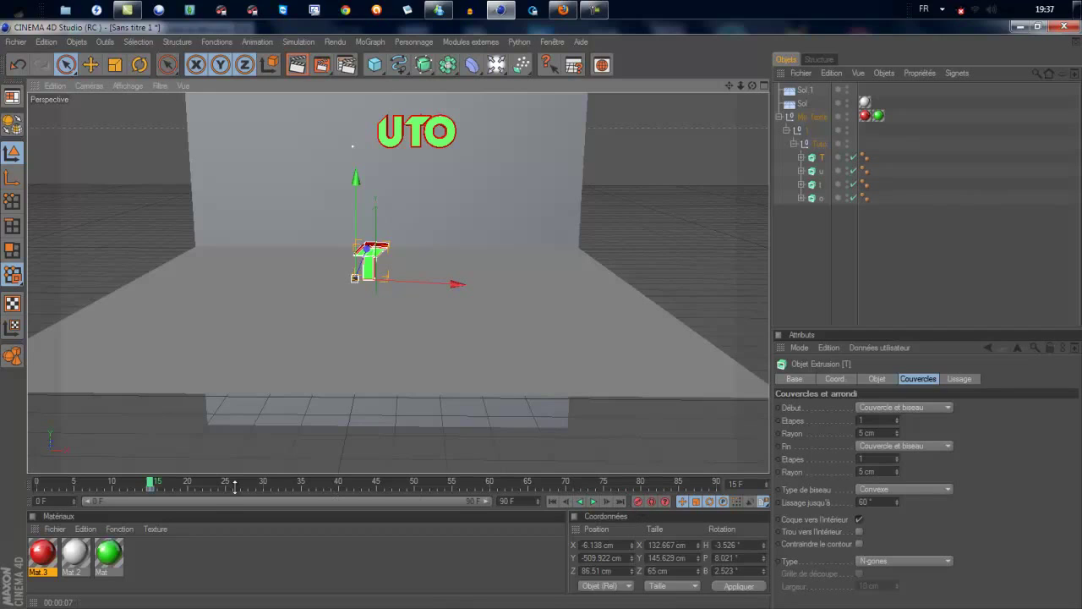
mouse_move(150, 482)
left_mouse_down()
mouse_move(48, 488)
mouse_move(192, 484)
mouse_move(157, 485)
left_mouse_up()
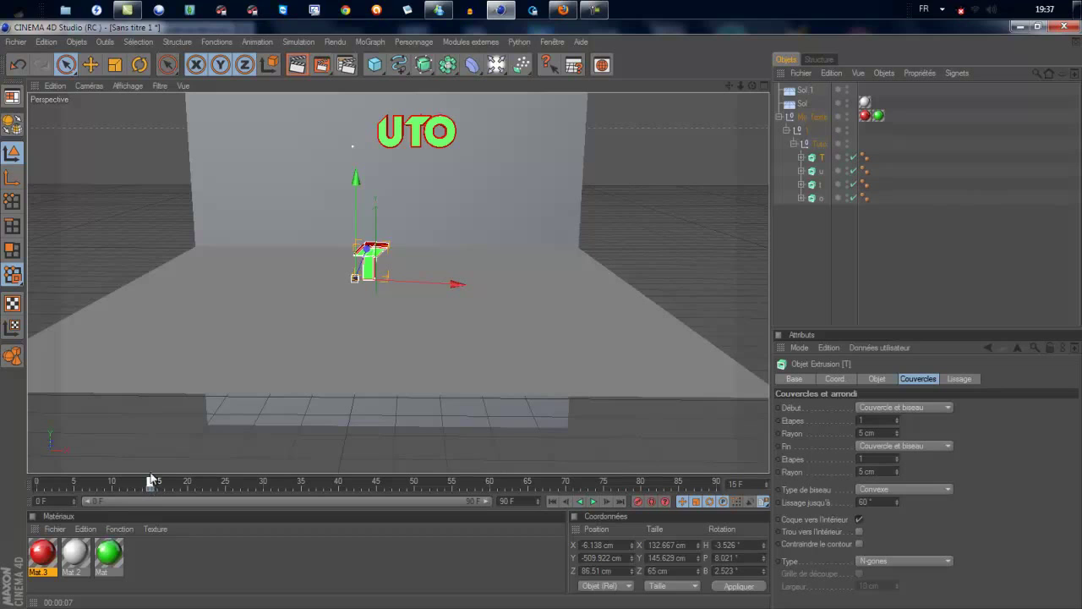
- Undo the T-letter and earlier changes, dismissing the quit prompt to keep working
left_click(12, 66)
left_click(12, 65)
left_click(12, 65)
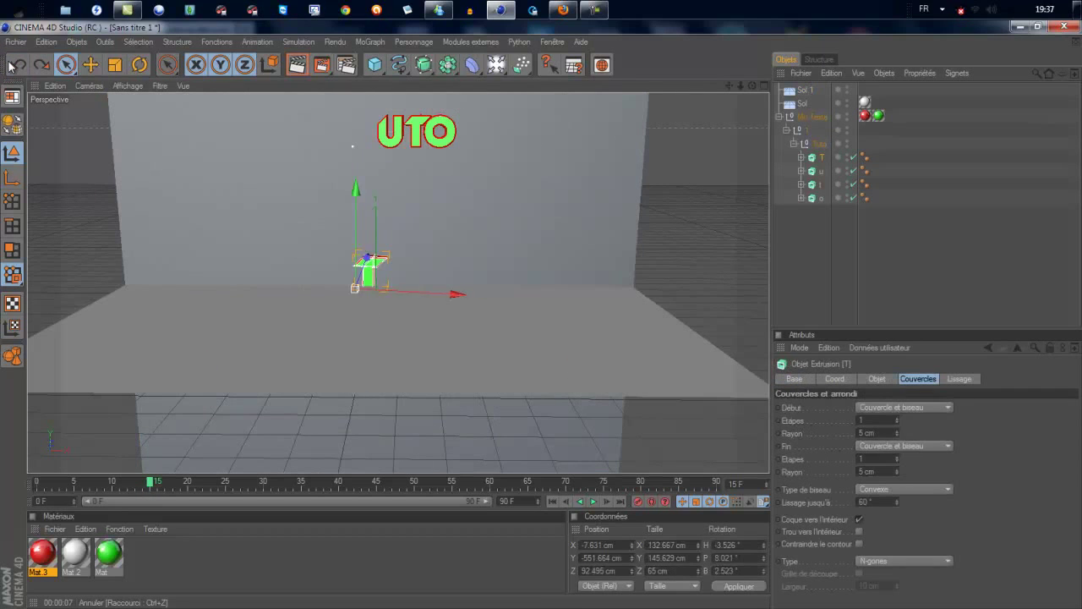
left_click(12, 65)
left_click(12, 65)
left_click(12, 66)
left_click(12, 65)
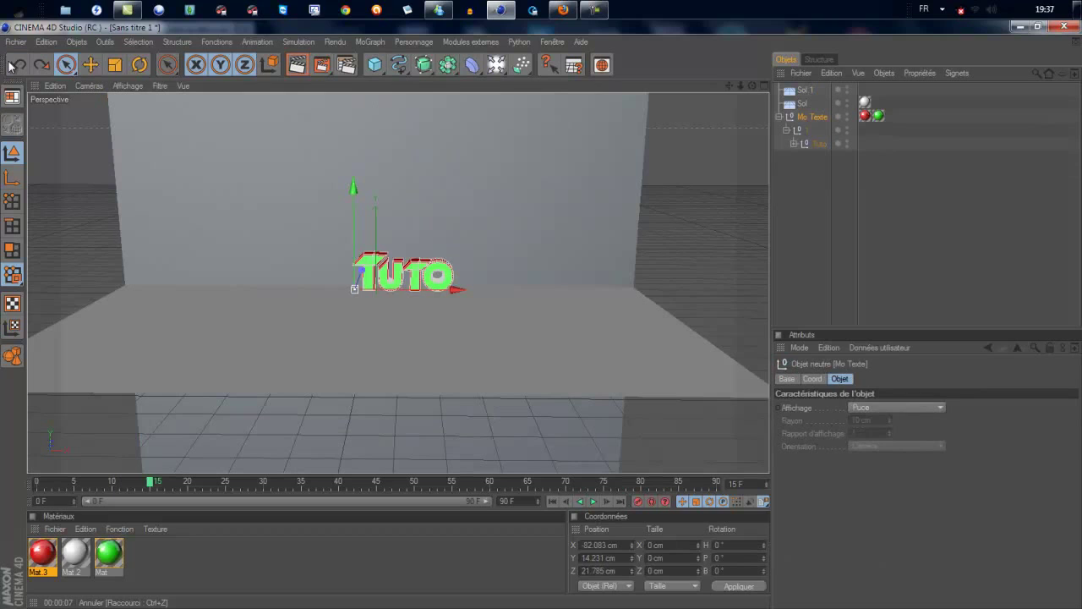
left_click(12, 66)
left_click(12, 65)
left_click(12, 65)
left_click(12, 66)
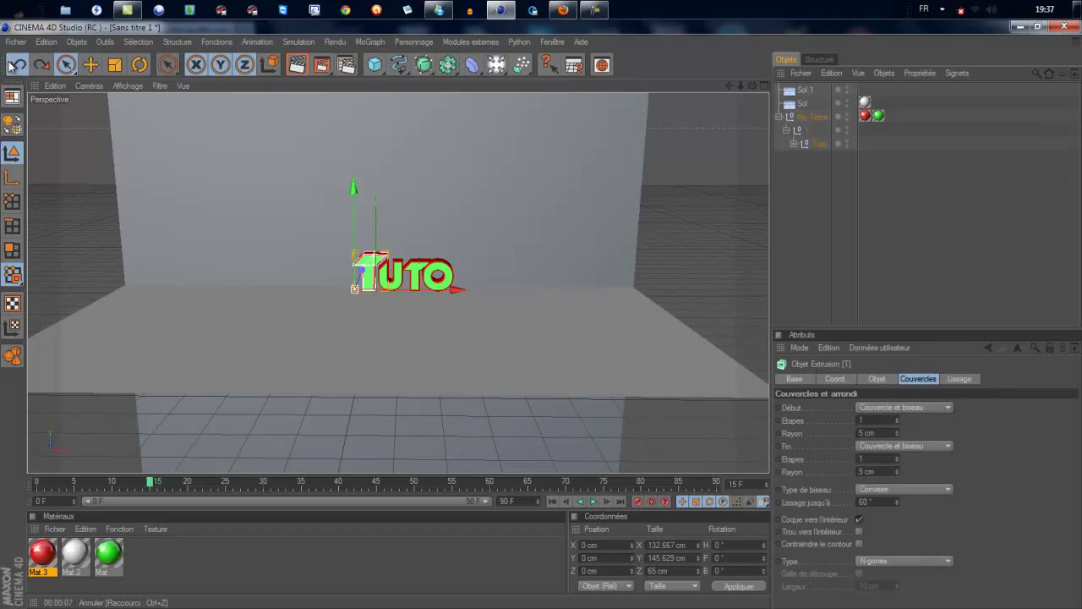
left_click(12, 65)
left_click(12, 65)
left_click(12, 65)
left_click(12, 65)
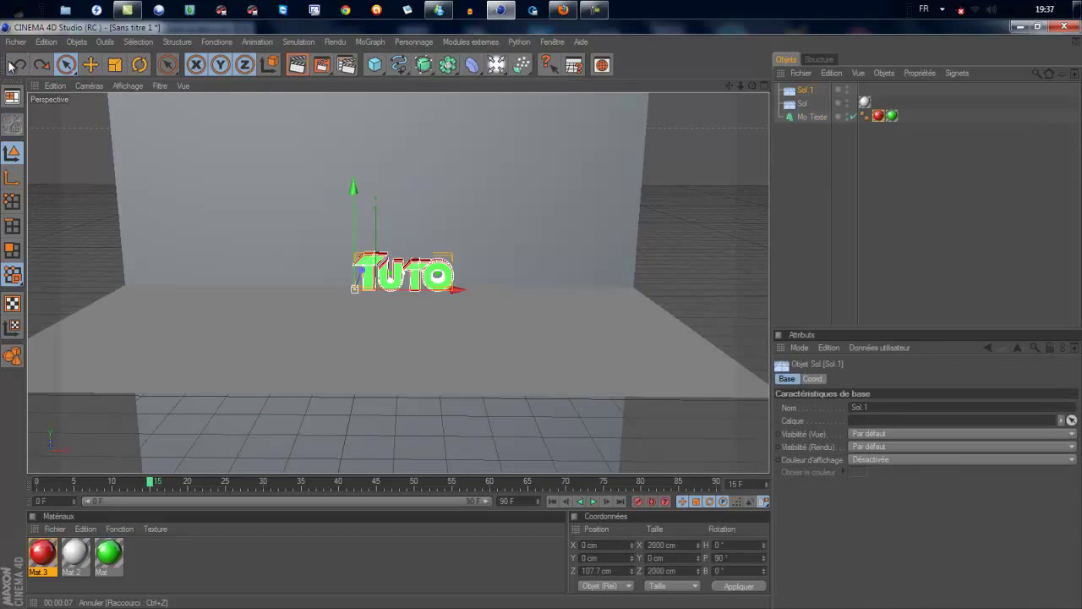
left_click(12, 65)
left_click(12, 65)
left_click(12, 65)
left_click(12, 65)
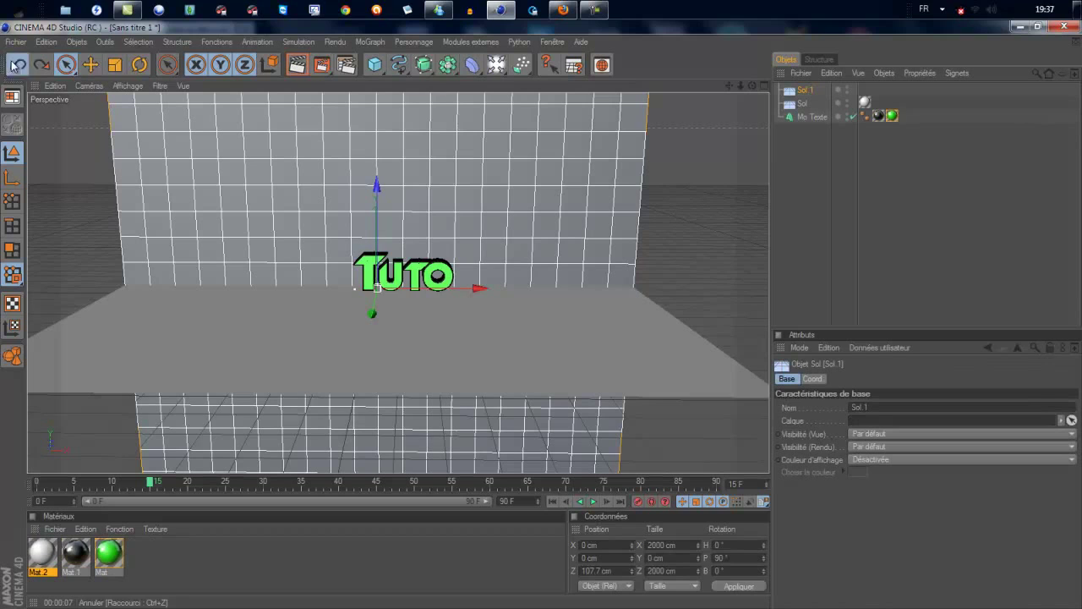
left_click(1064, 27)
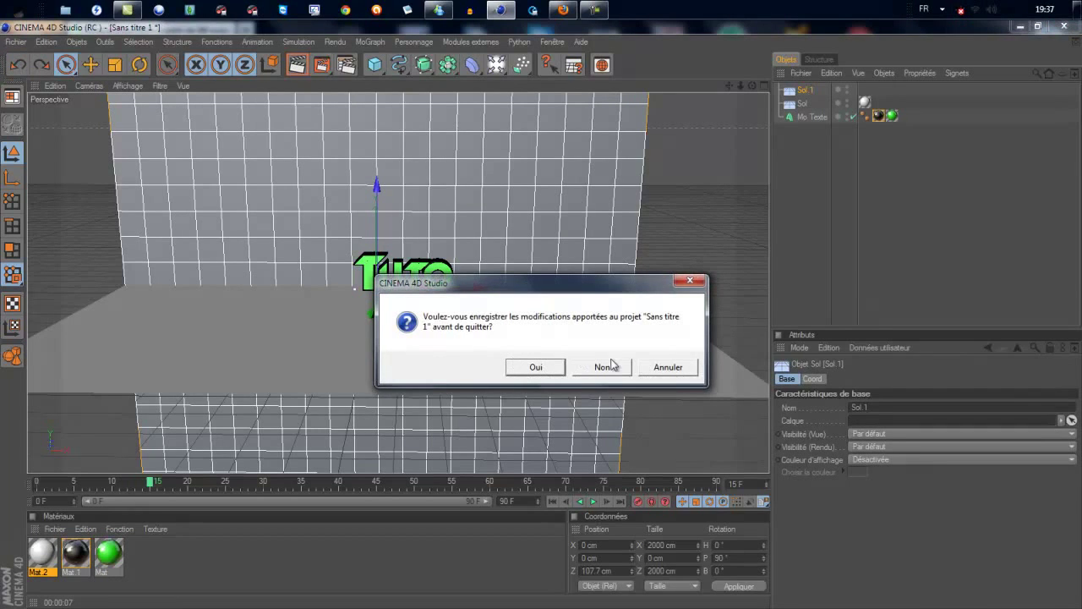
left_click(697, 282)
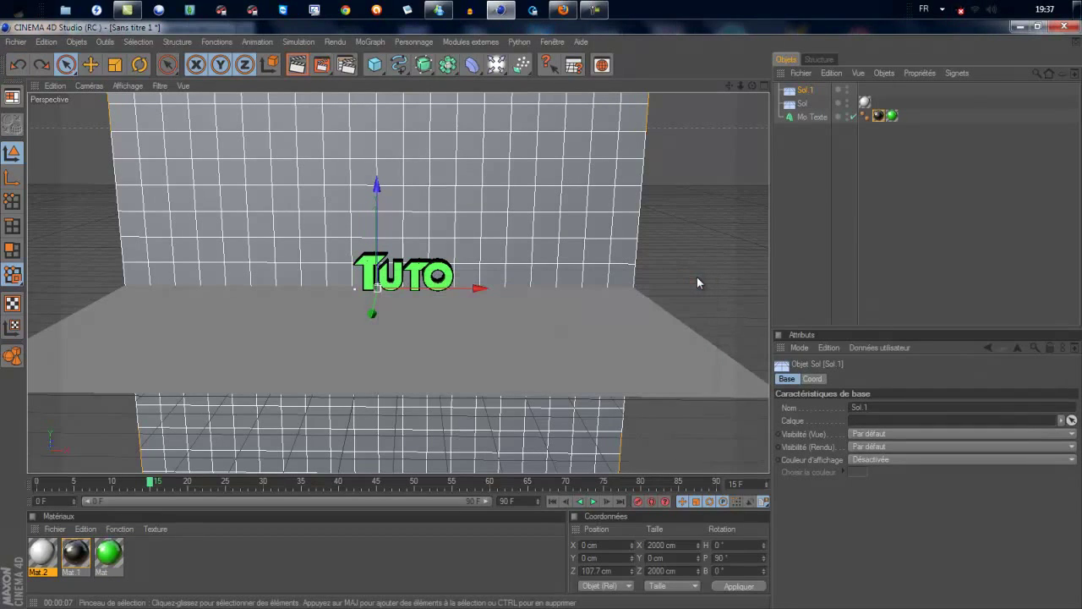
- Redo changes until the red bevel material is back on the intact TUTO text
left_click(39, 65)
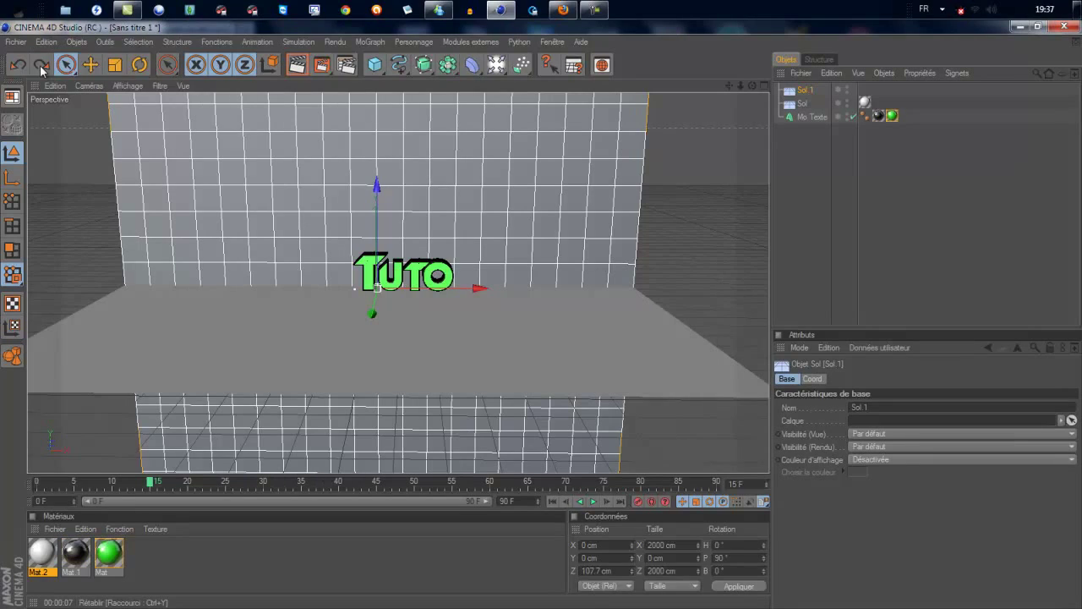
left_click(40, 66)
left_click(40, 65)
left_click(40, 65)
left_click(39, 66)
left_click(41, 66)
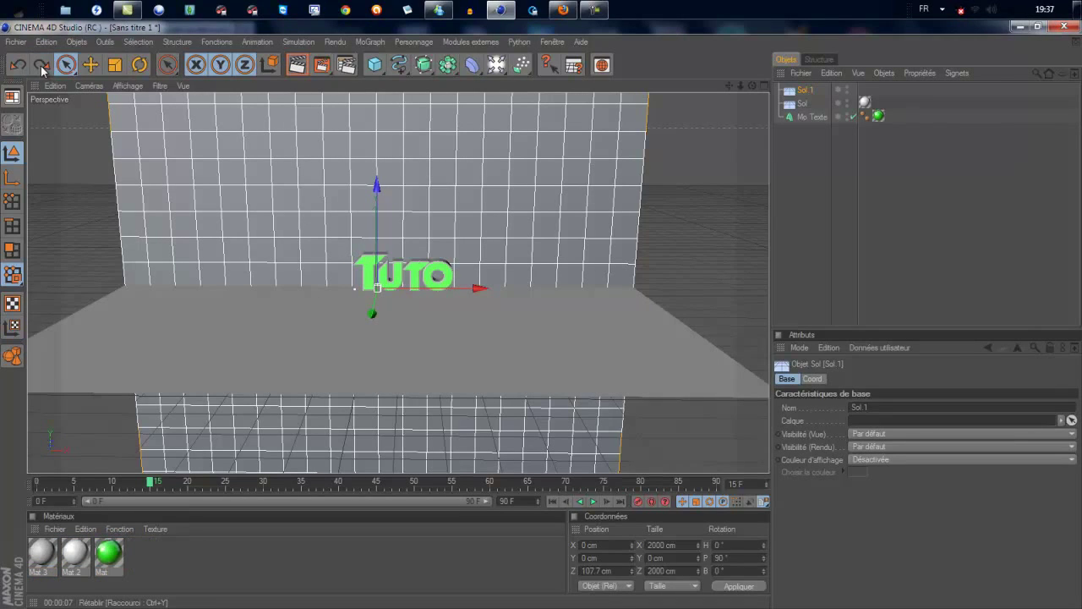
left_click(42, 64)
left_click(42, 64)
left_click(43, 65)
left_click(44, 65)
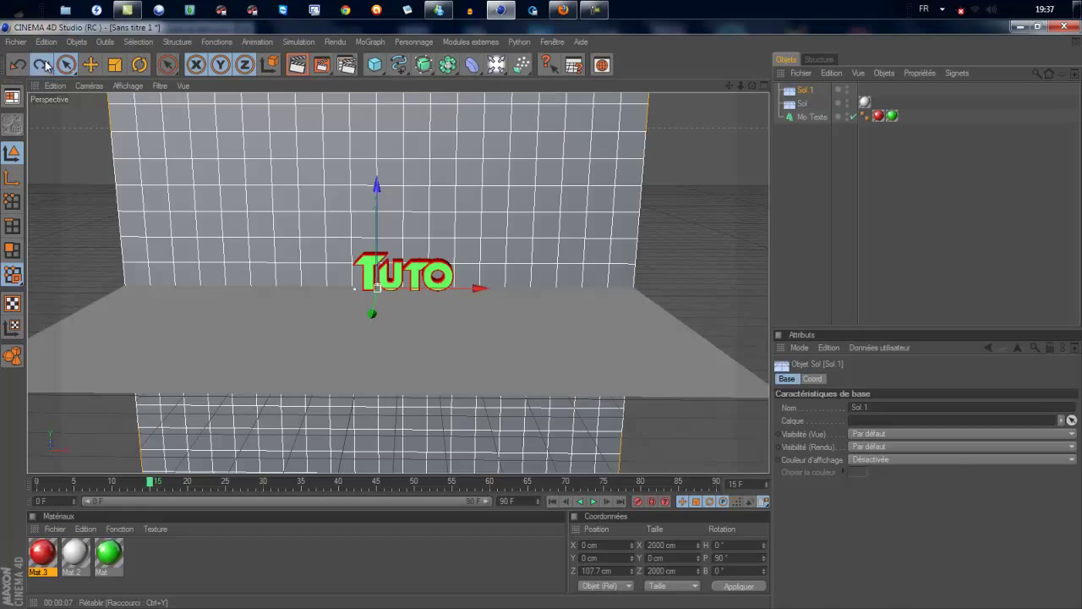
left_click(44, 63)
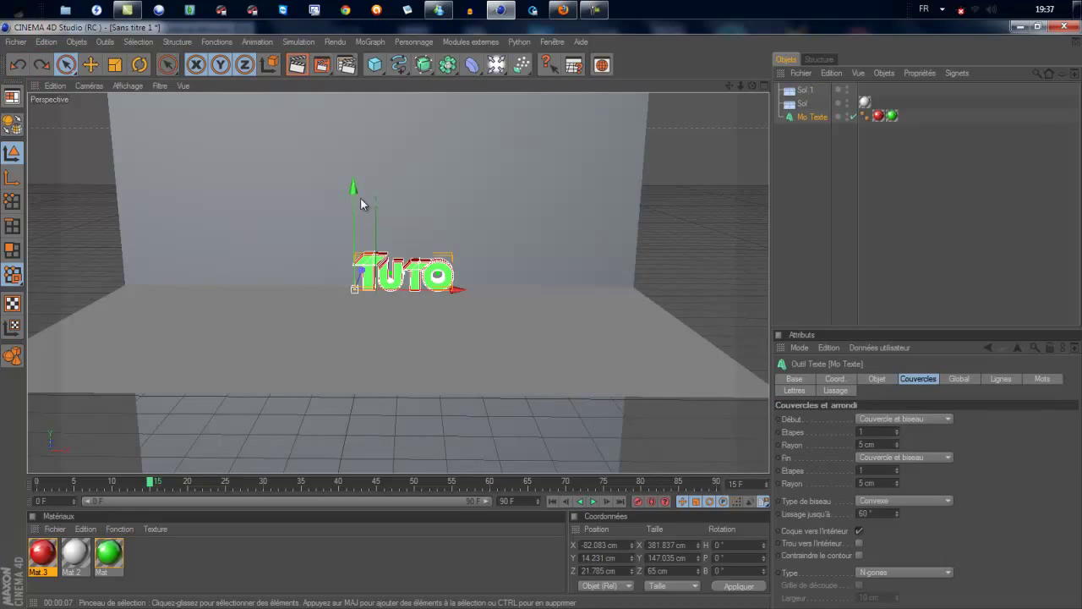
- Nudge the Sol 1 backdrop and lift the Mo Texte TUTO text to about Y 609.7 cm
scroll(361, 225, "down", 3)
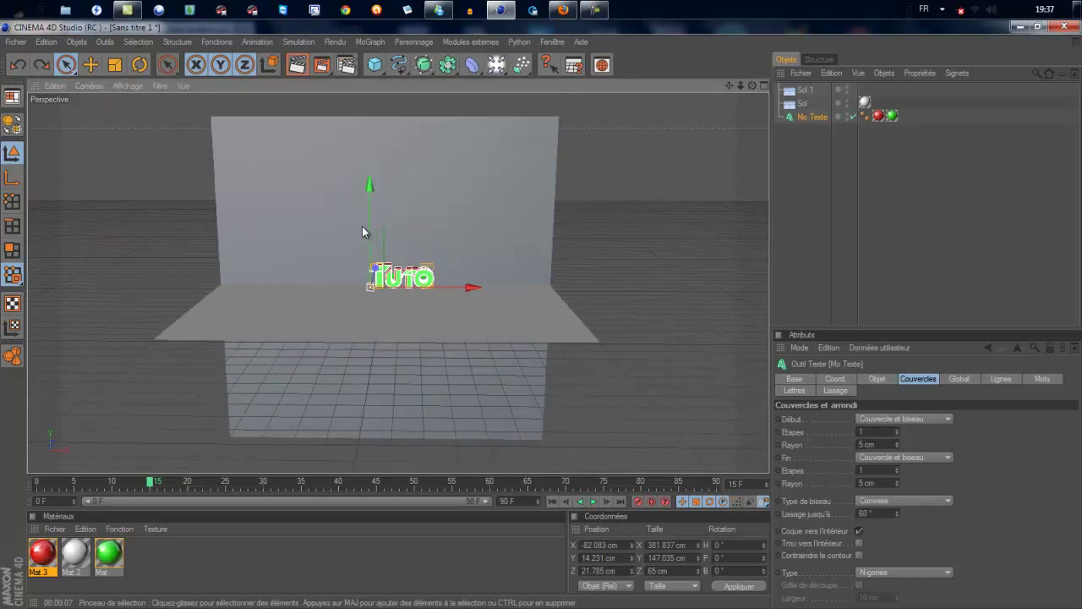
scroll(362, 226, "down", 2)
left_click(370, 192)
left_click_drag(380, 226, 596, 189)
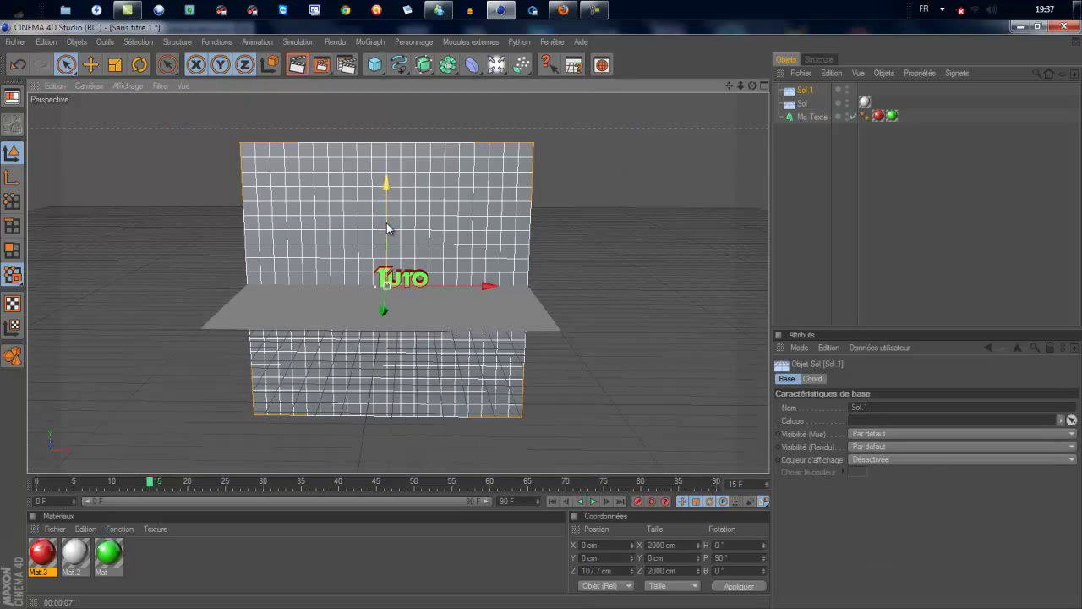
left_click(803, 119)
left_click_drag(375, 227, 542, 300)
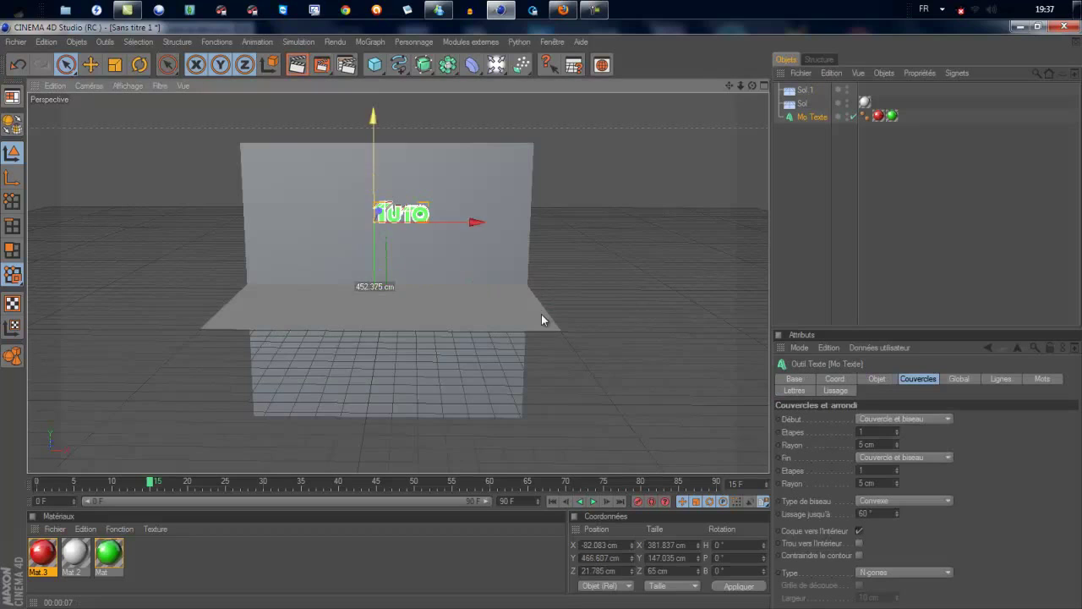
- Convert the text to editable objects with C and expand it into the T, u, t, o letters
scroll(412, 304, "up", 3)
scroll(410, 293, "up", 3)
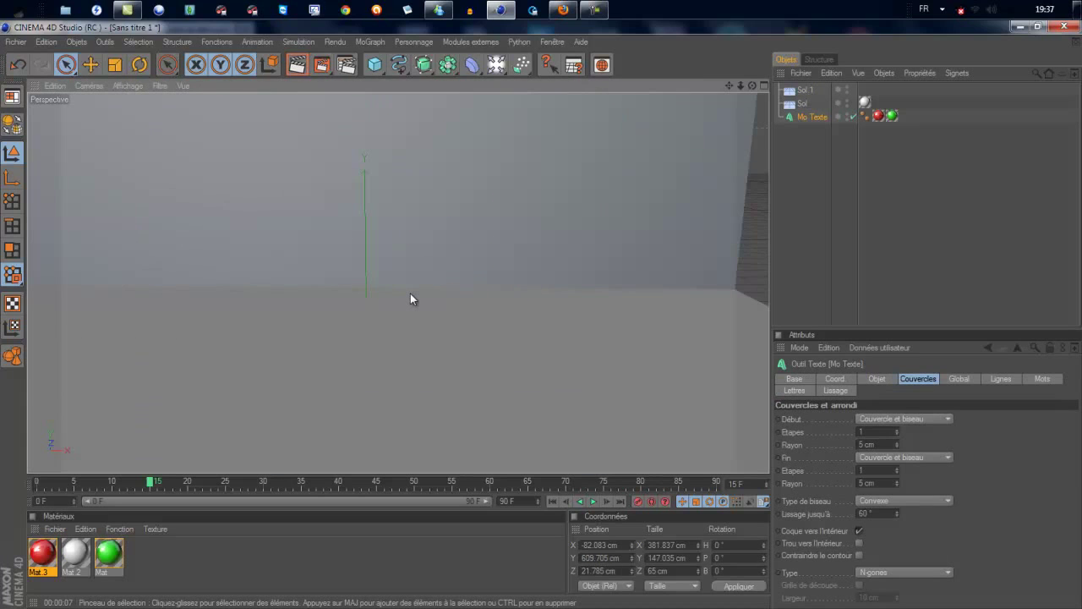
scroll(411, 293, "down", 4)
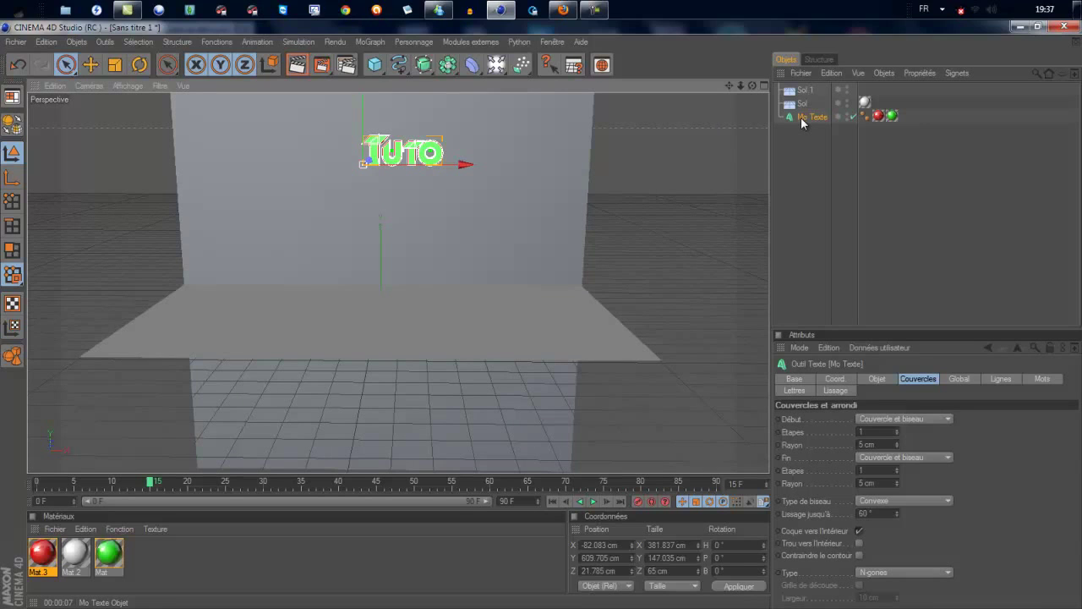
key("c")
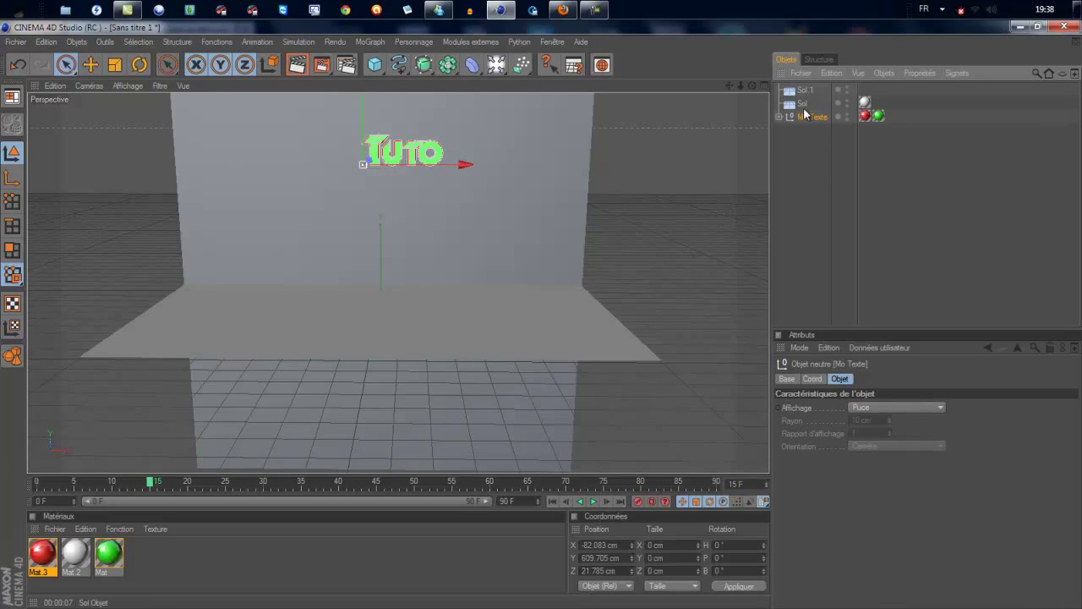
left_click(779, 117)
left_click(787, 130)
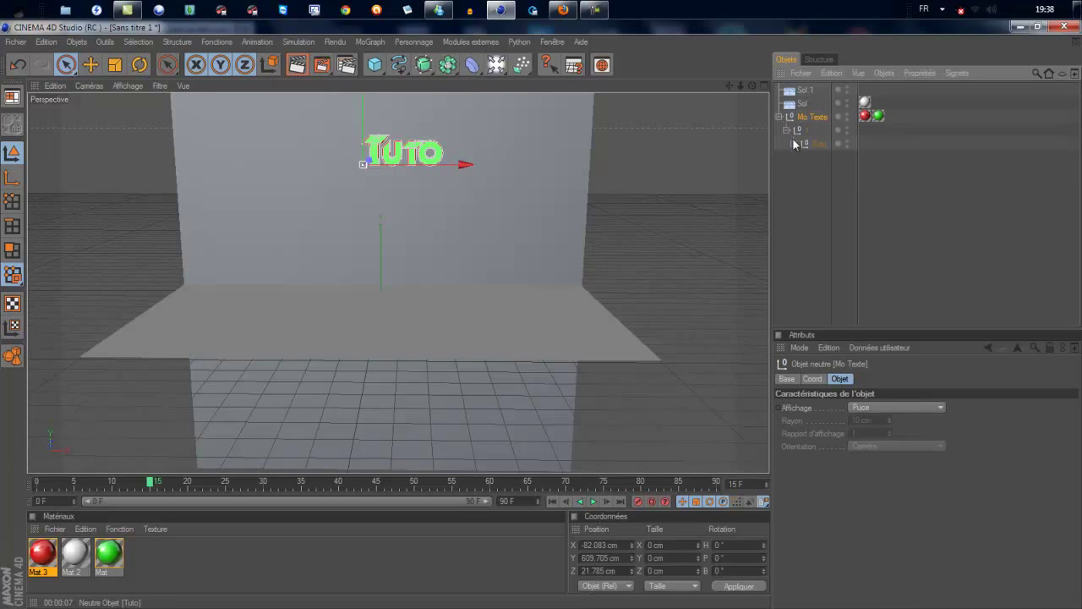
left_click(793, 144)
left_click(793, 143)
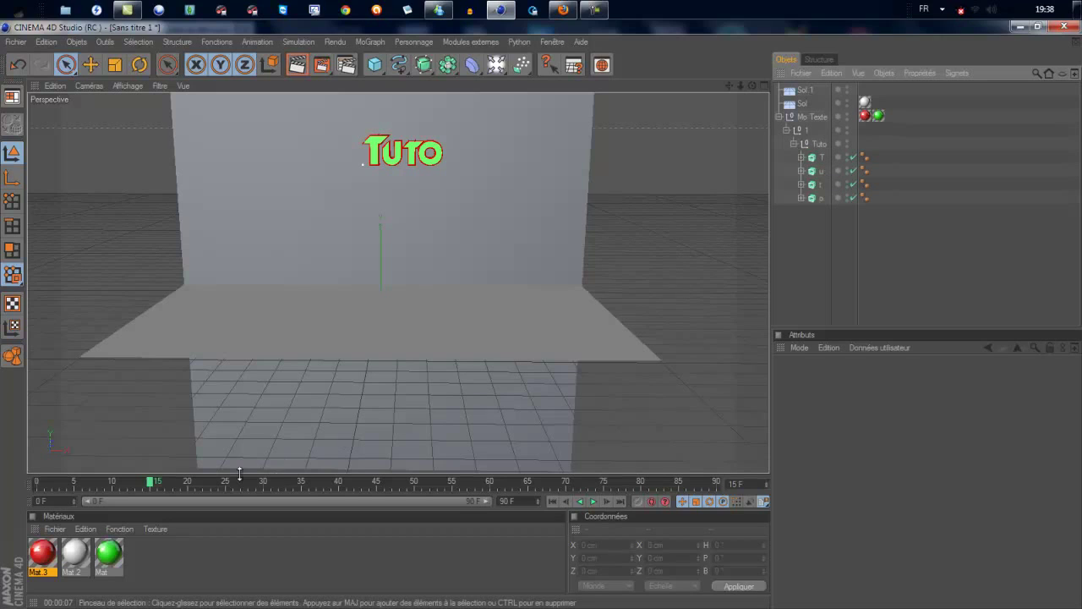
- Select the T letter extrusion with the timeline moved on to frame 15
left_click_drag(149, 483, 112, 483)
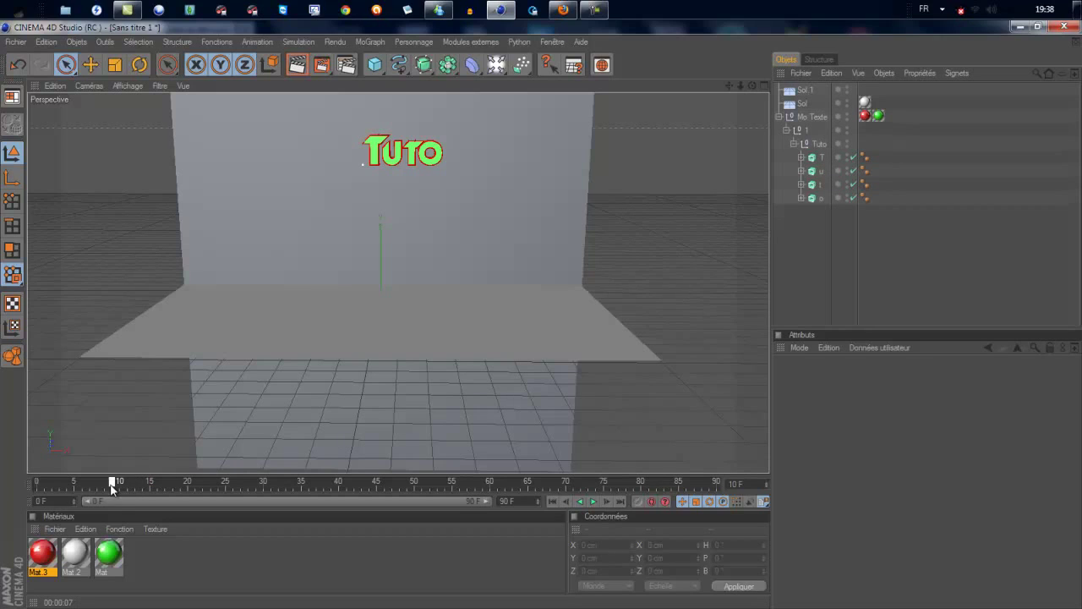
left_click_drag(23, 489, 23, 489)
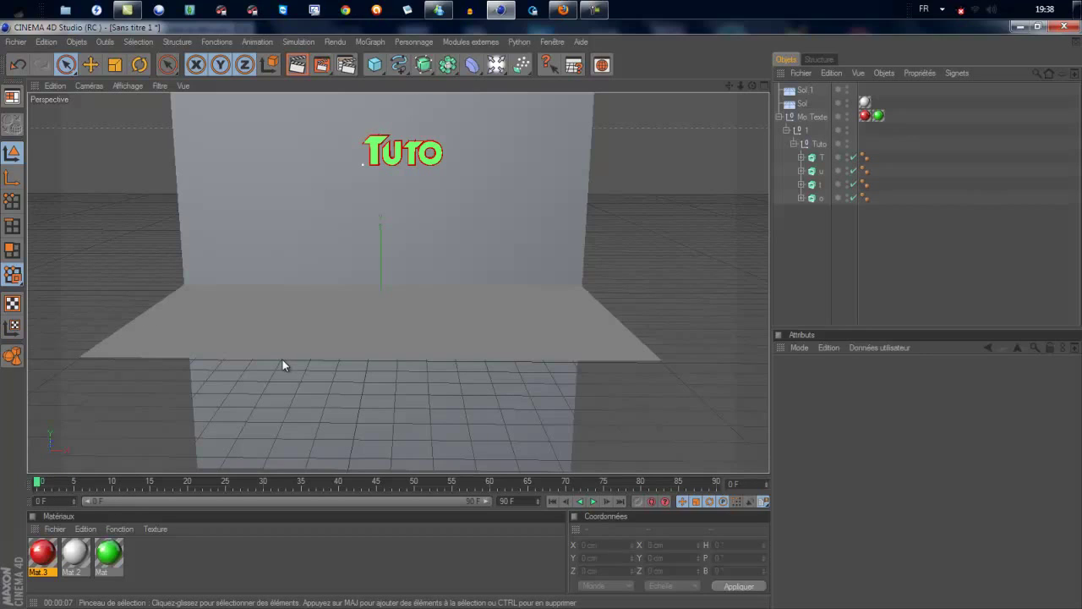
left_click_drag(38, 483, 111, 483)
left_click(384, 146)
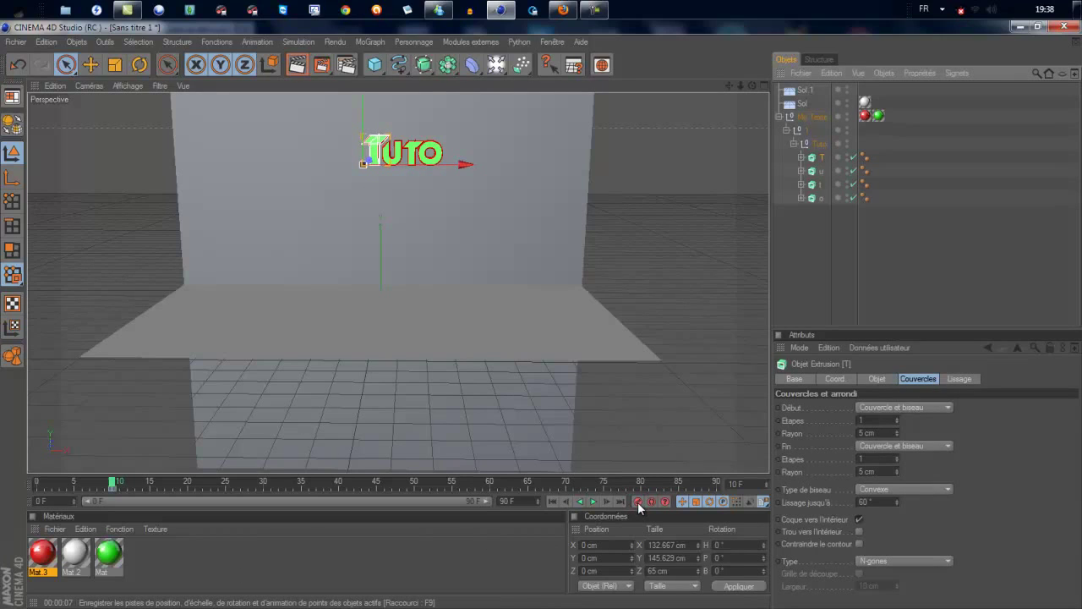
left_click_drag(126, 483, 170, 483)
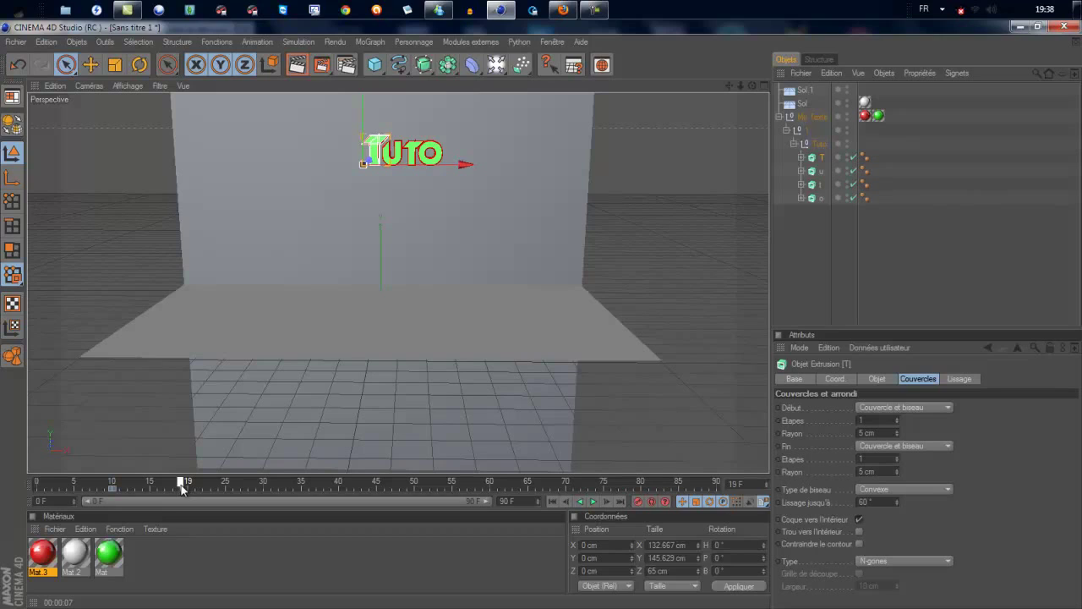
mouse_move(142, 495)
left_mouse_down()
mouse_move(182, 495)
mouse_move(151, 495)
left_mouse_up()
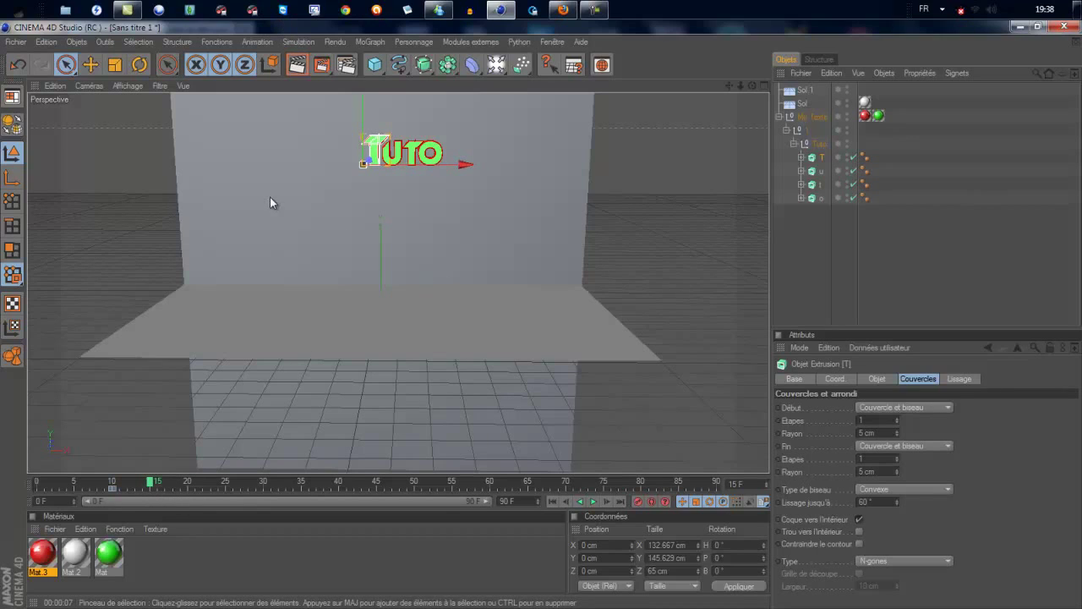
- Lower the T, push the back wall Sol 1 farther back, and raise the floor Sol
left_click_drag(364, 107, 542, 320)
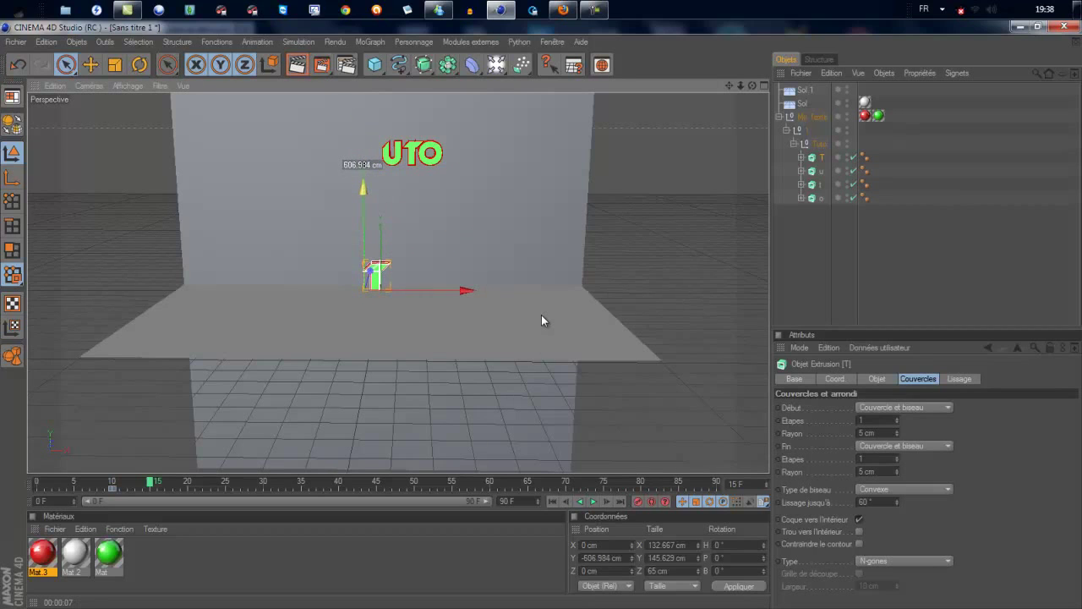
mouse_move(542, 319)
left_mouse_down()
mouse_move(407, 156)
mouse_move(499, 205)
left_mouse_up()
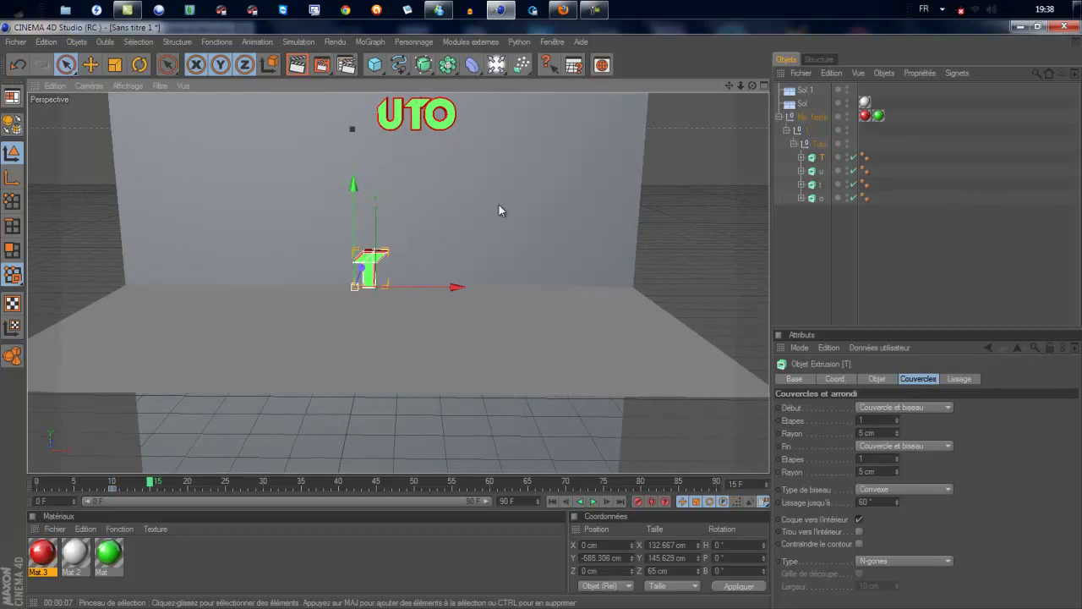
left_click(499, 204)
left_click_drag(543, 317, 381, 437)
left_click(355, 279)
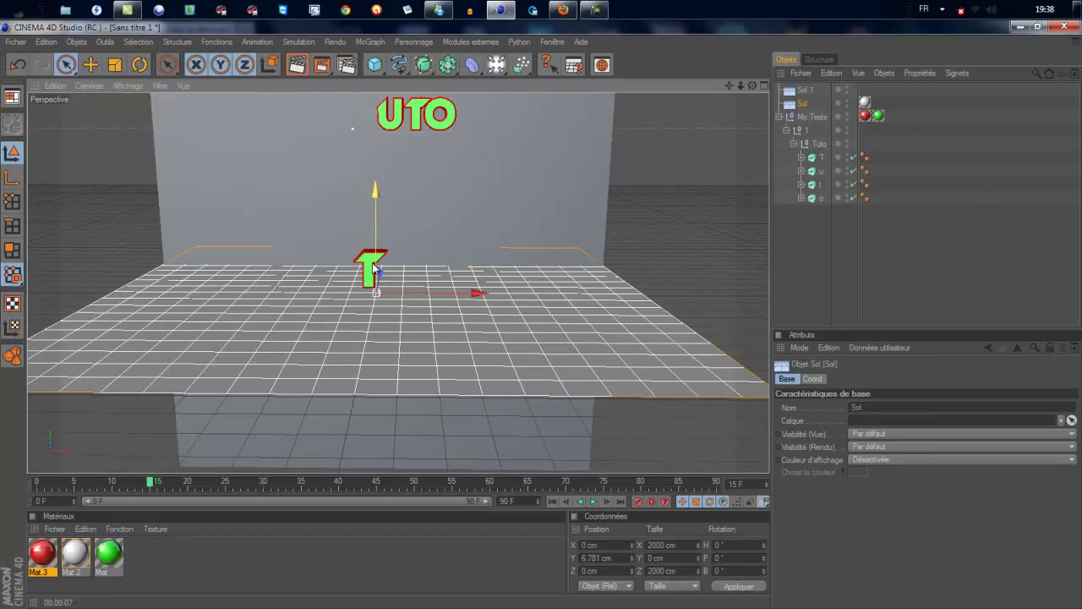
left_click_drag(542, 315, 541, 315)
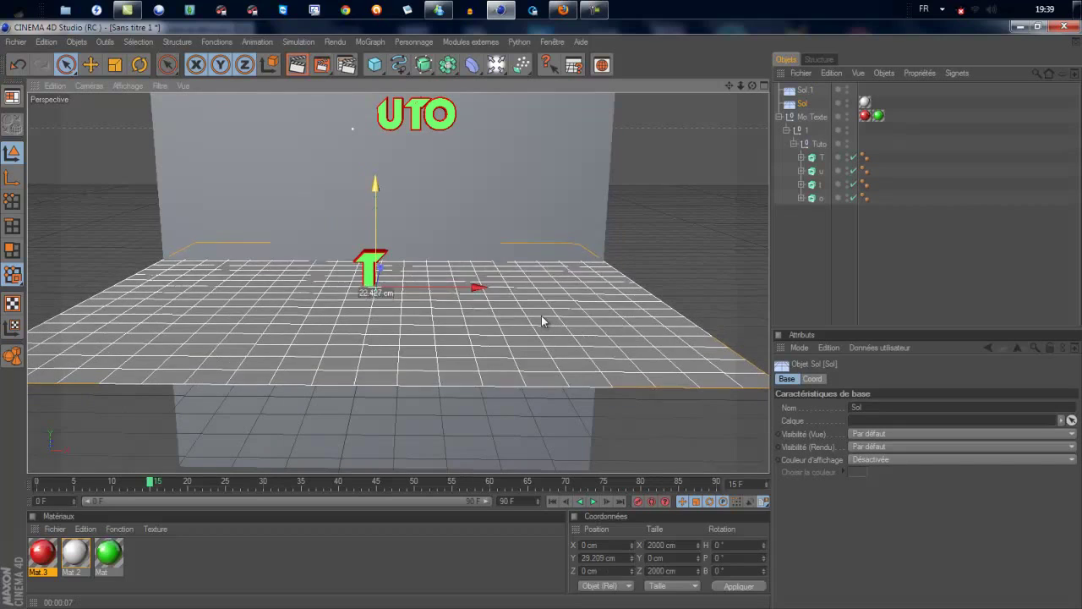
- Rest the T tilted on the floor and record its keyframe at frame 15
left_click(362, 272)
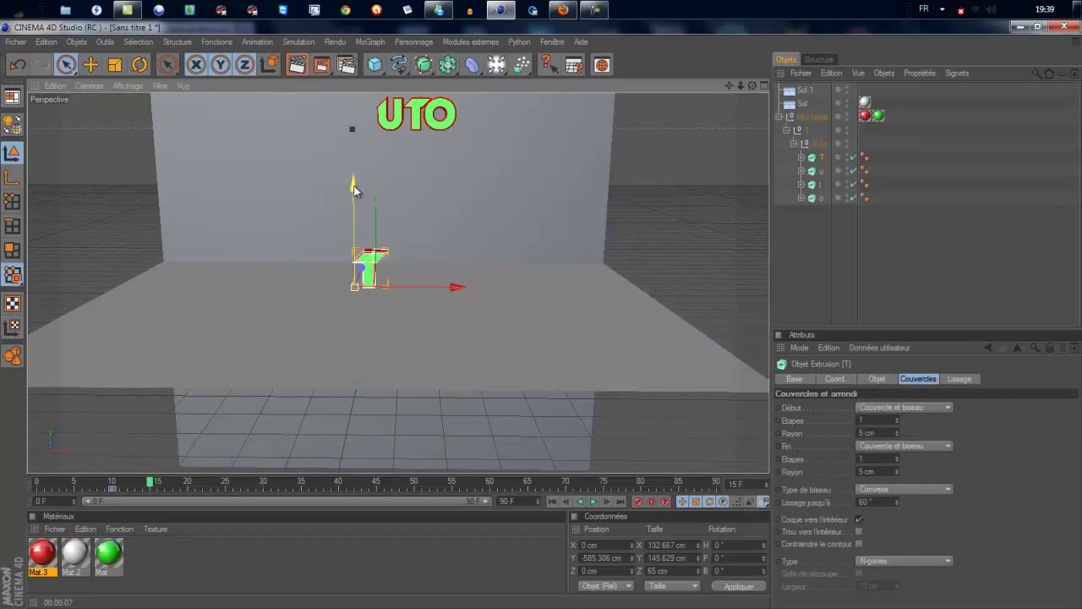
left_click_drag(541, 315, 542, 310)
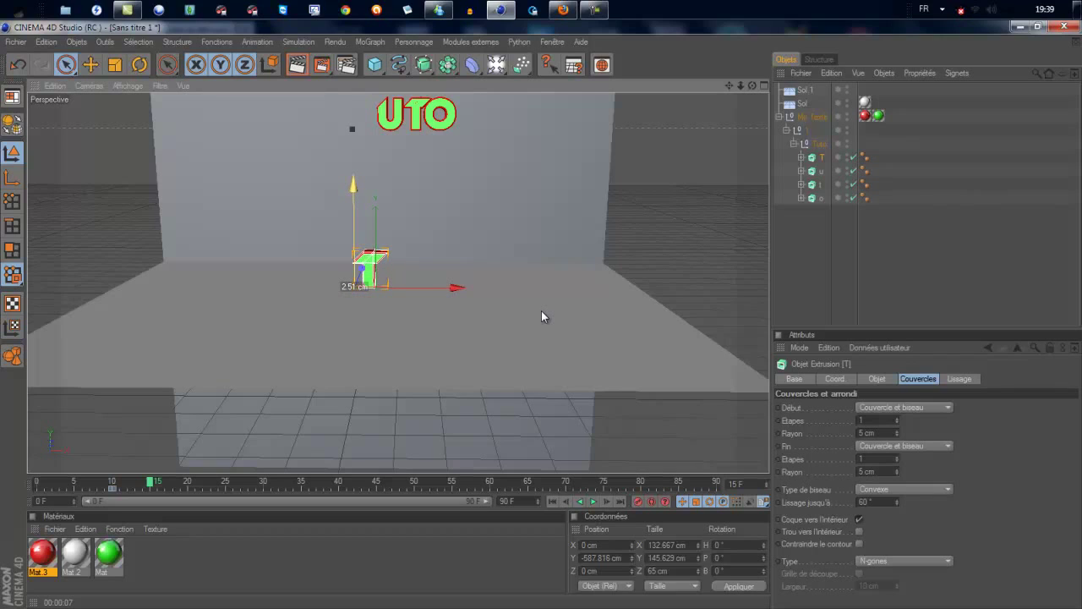
left_click_drag(541, 316, 542, 314)
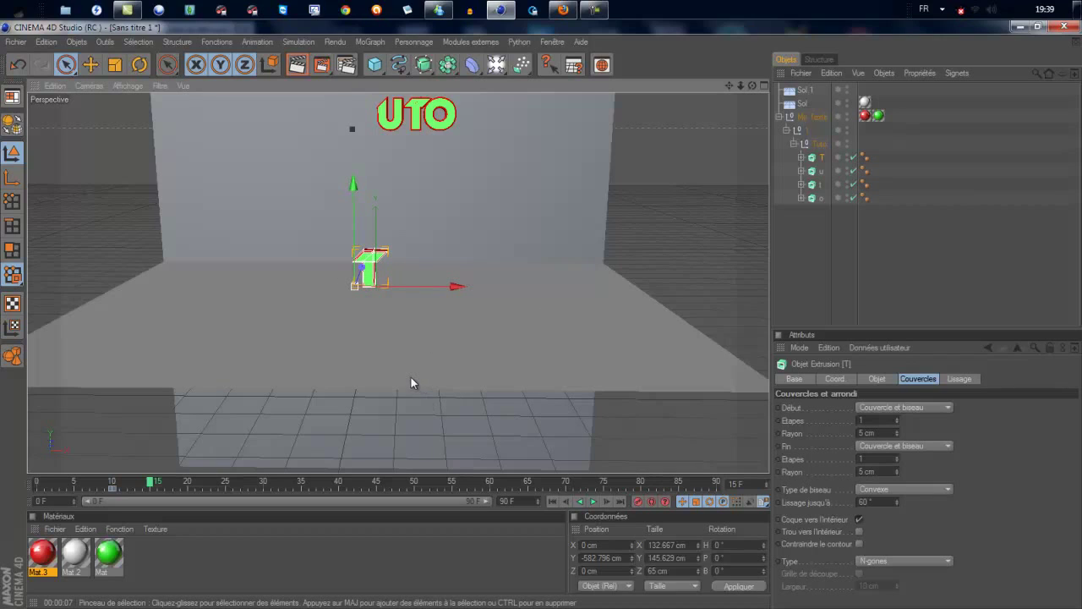
key("r")
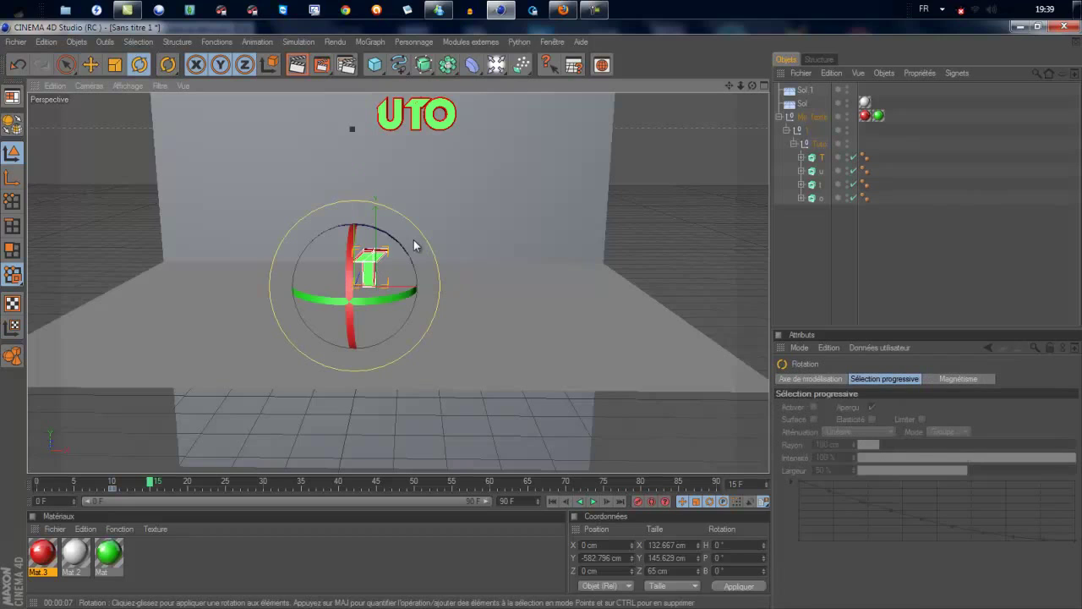
mouse_move(401, 249)
left_mouse_down()
mouse_move(352, 241)
mouse_move(397, 309)
left_mouse_up()
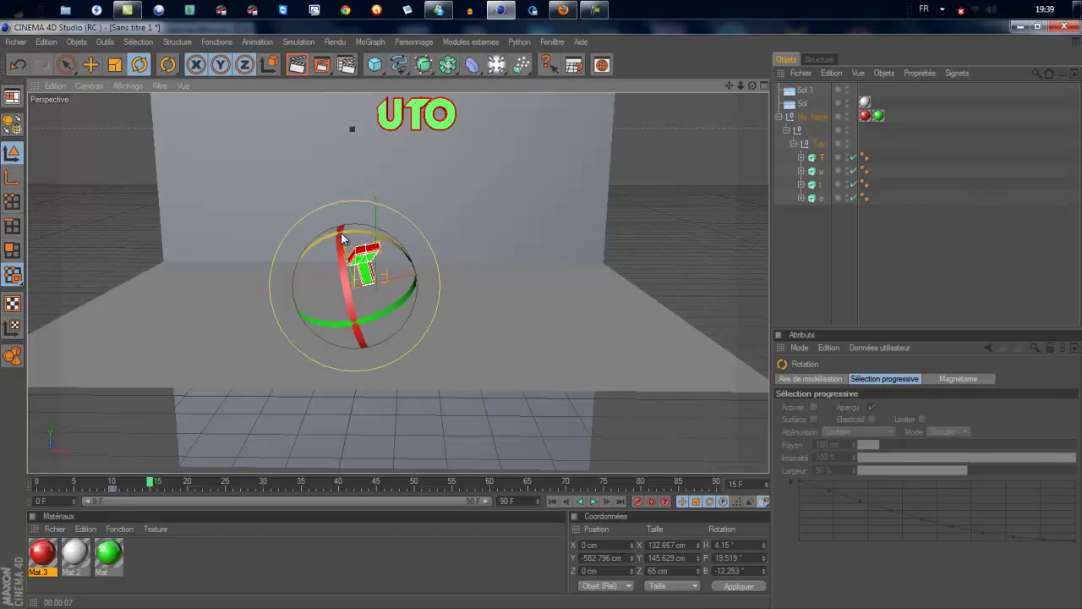
left_click(66, 64)
left_click_drag(328, 194, 542, 319)
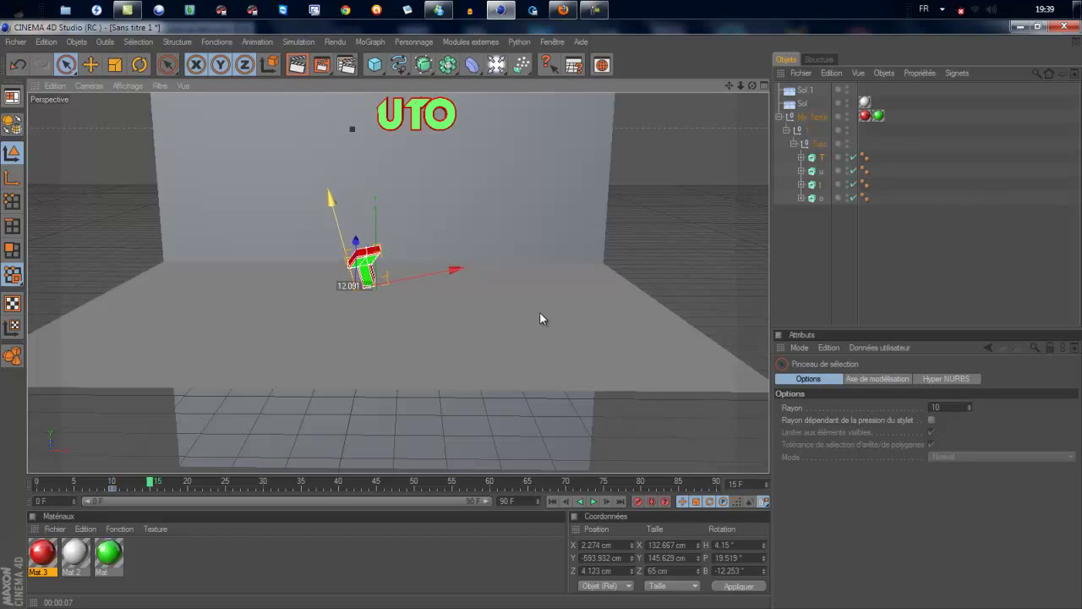
left_click_drag(542, 320, 542, 320)
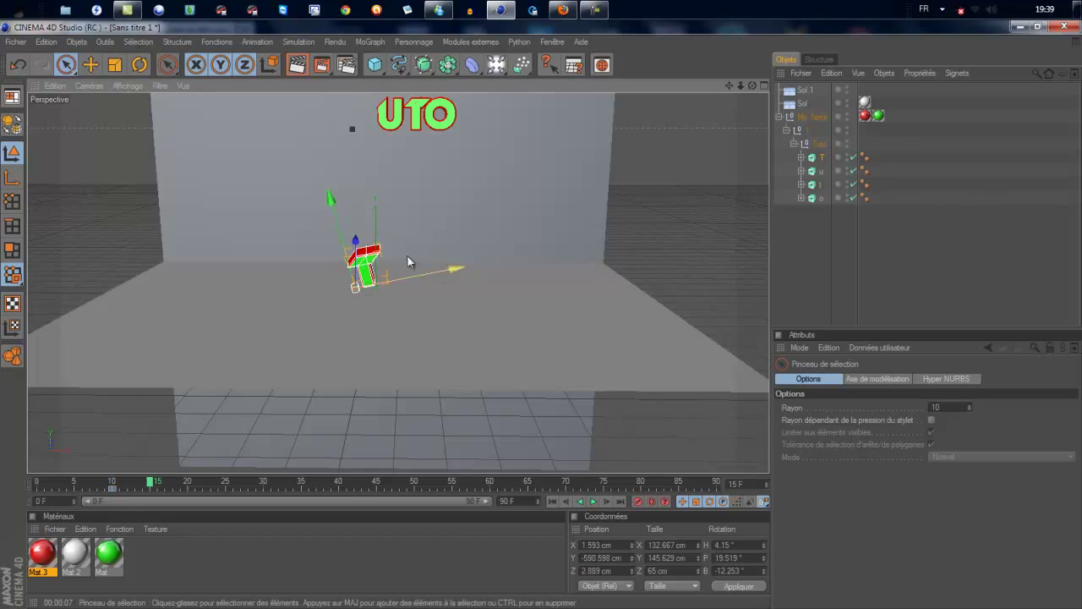
left_click(640, 502)
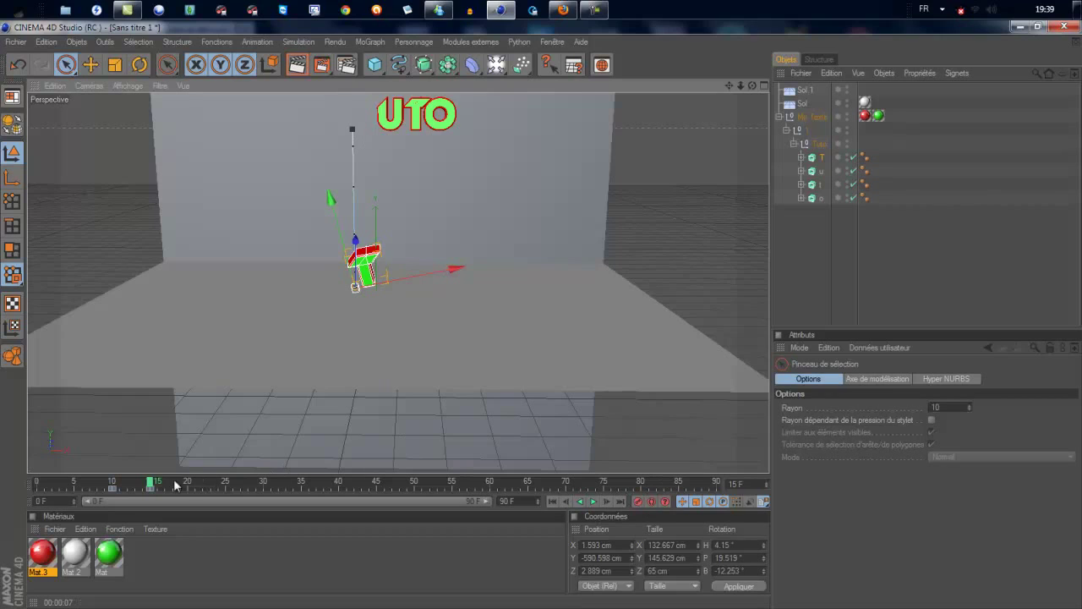
- Scrub back through the timeline to preview the T falling
left_click_drag(151, 487, 113, 487)
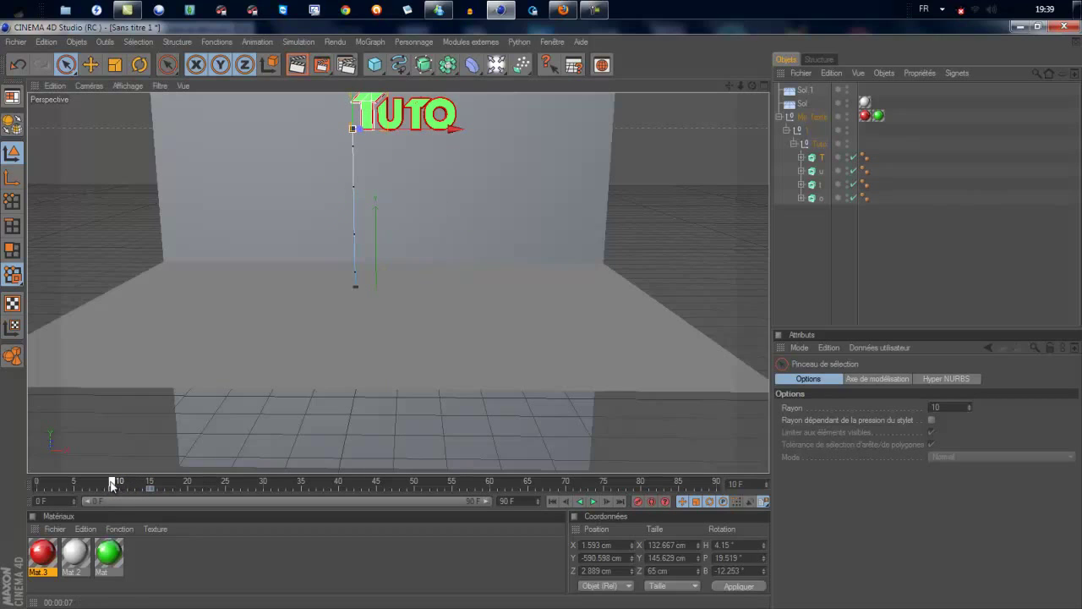
scroll(520, 245, "up", 2)
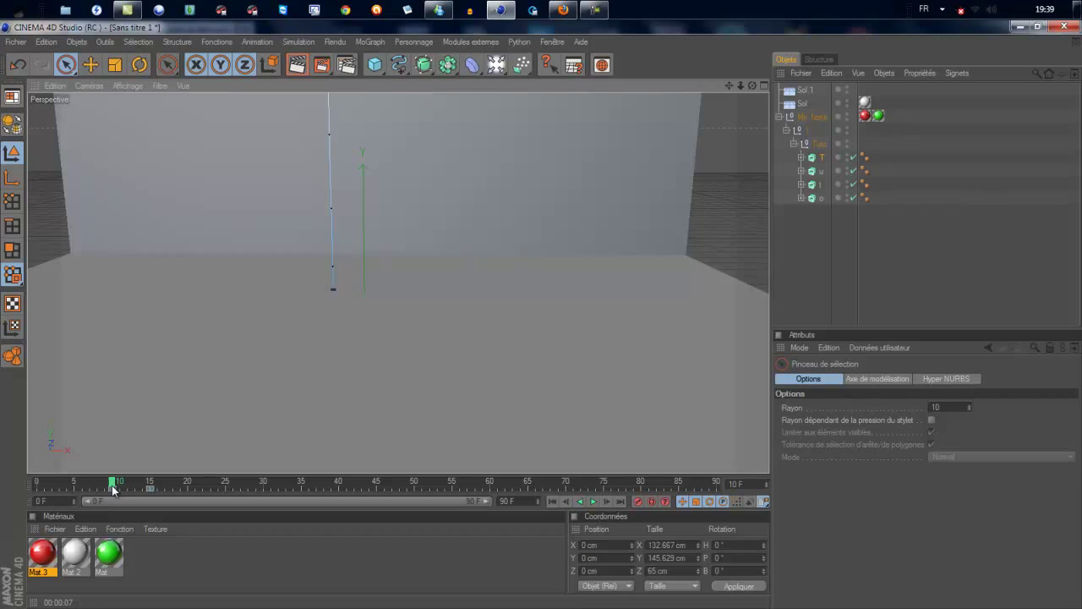
mouse_move(114, 488)
left_mouse_down()
mouse_move(169, 487)
mouse_move(111, 483)
mouse_move(153, 488)
left_mouse_up()
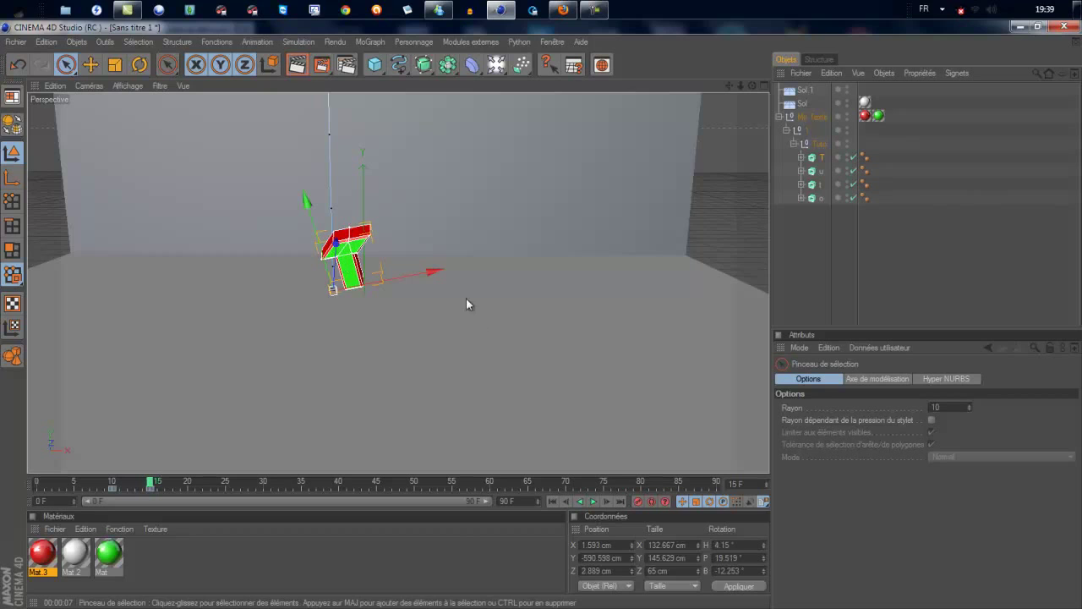
scroll(429, 220, "down", 4)
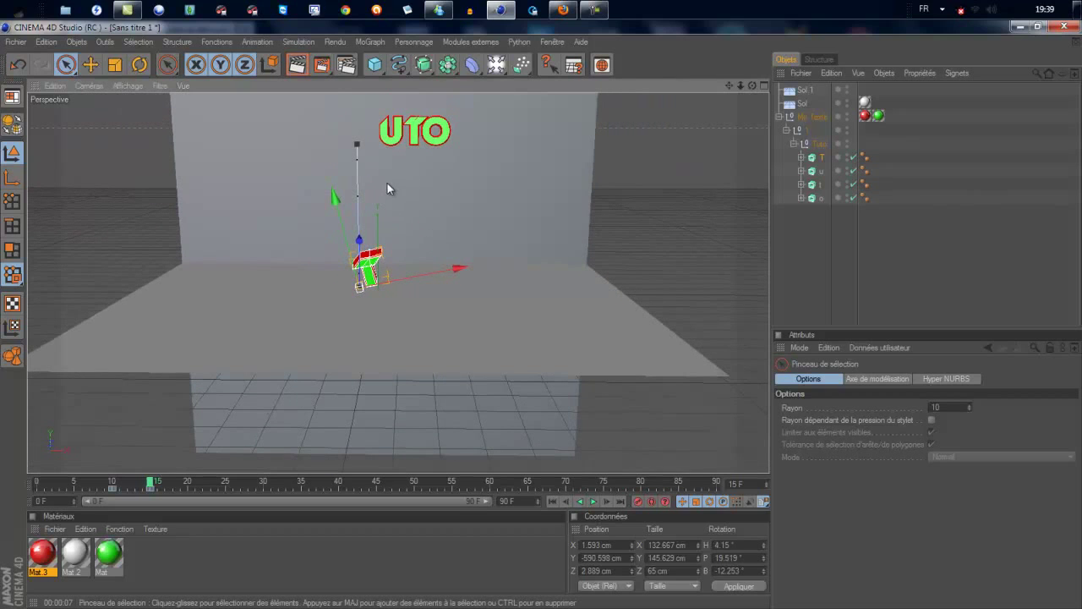
- Keyframe the u at frame 15, then lower it beside the T and key it at frame 20
left_click(814, 171)
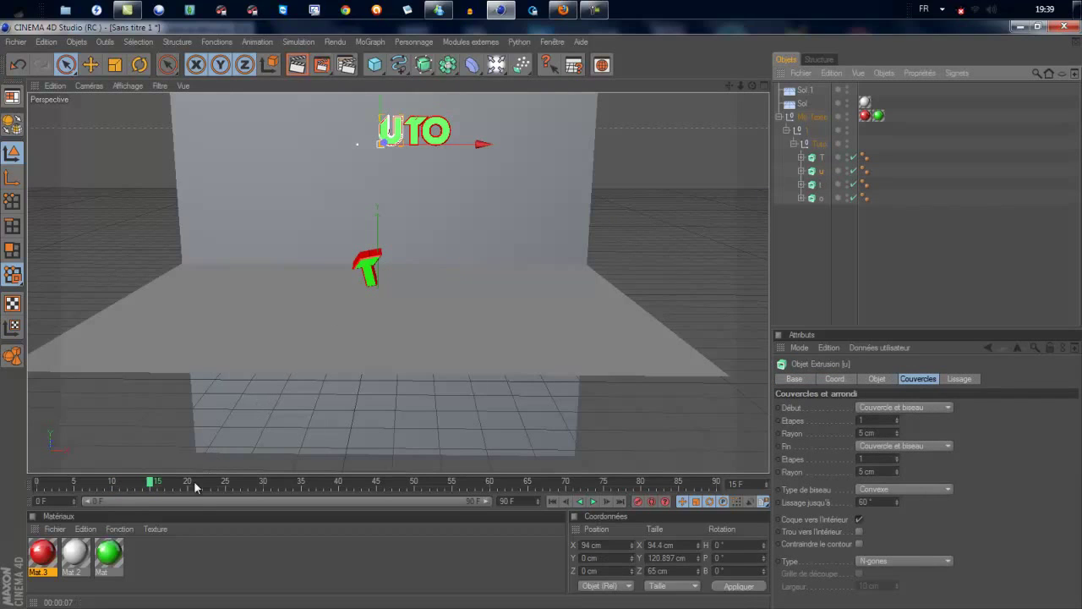
left_click(641, 504)
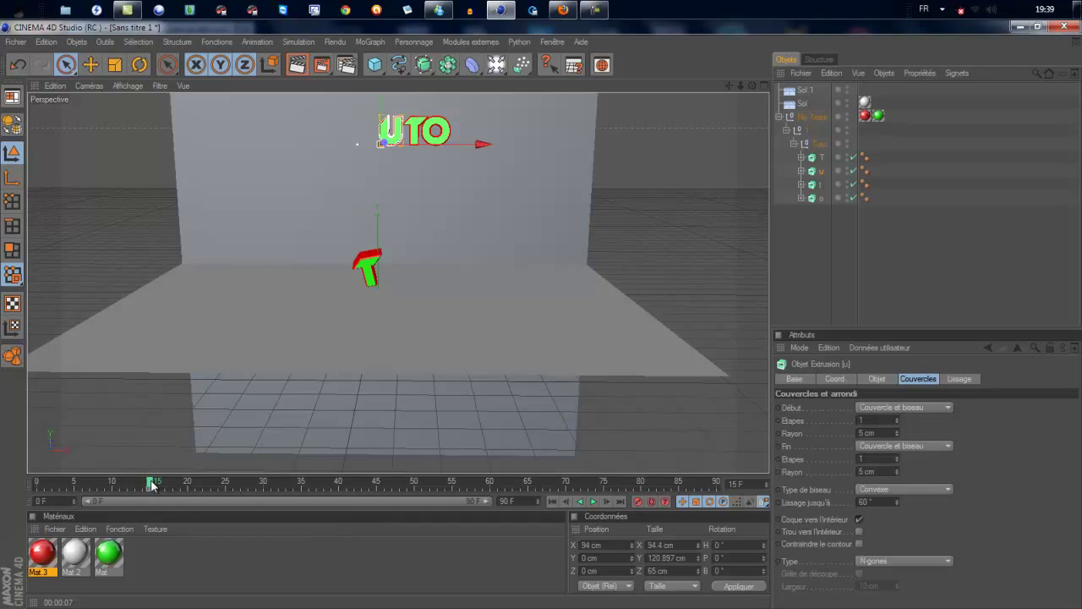
left_click_drag(154, 483, 187, 481)
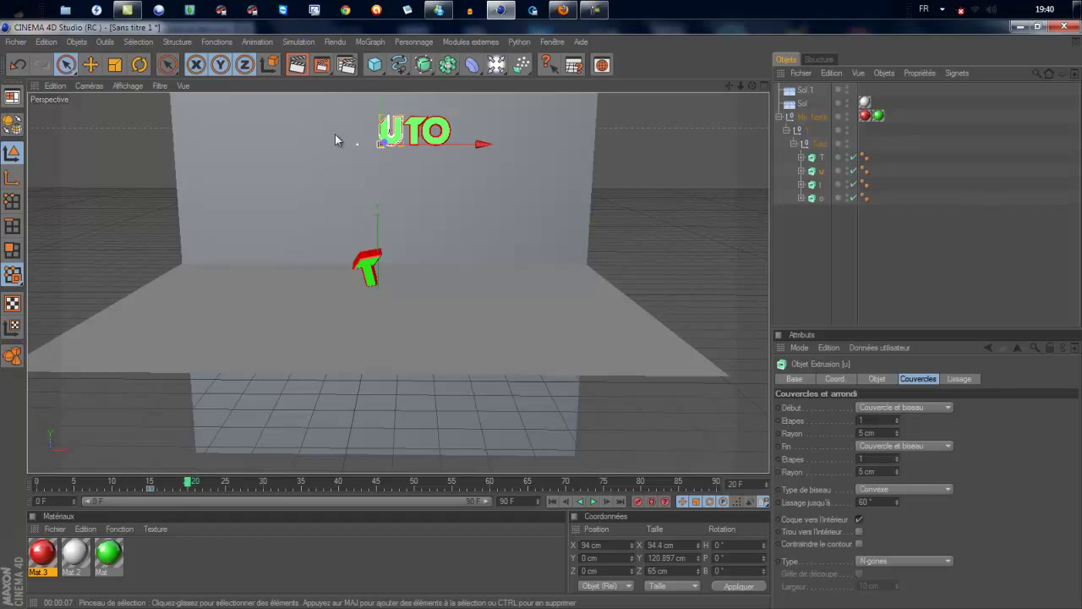
left_click_drag(372, 111, 542, 317)
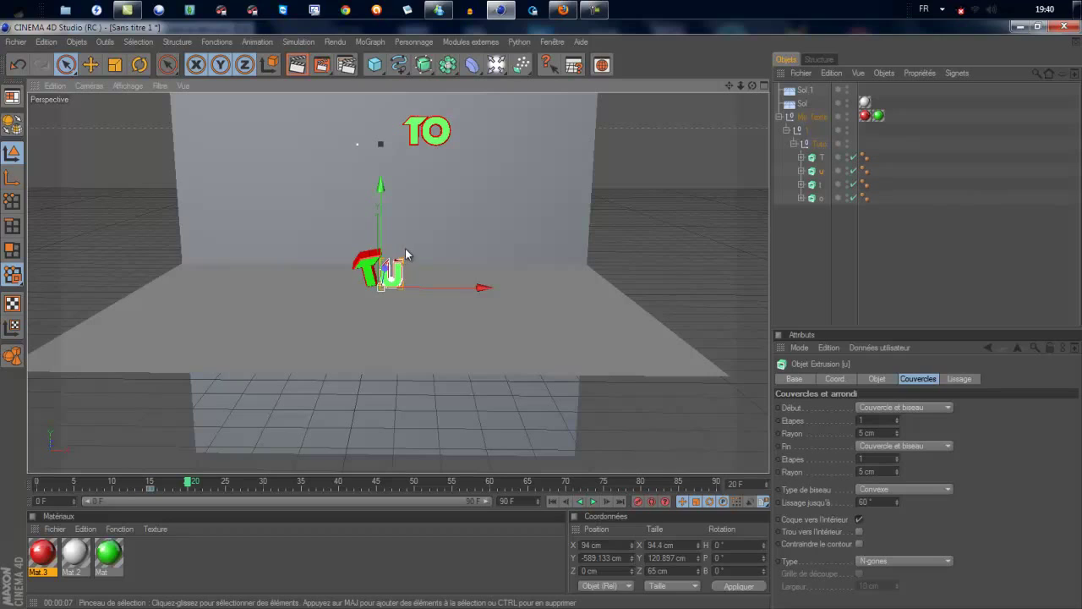
left_click(639, 502)
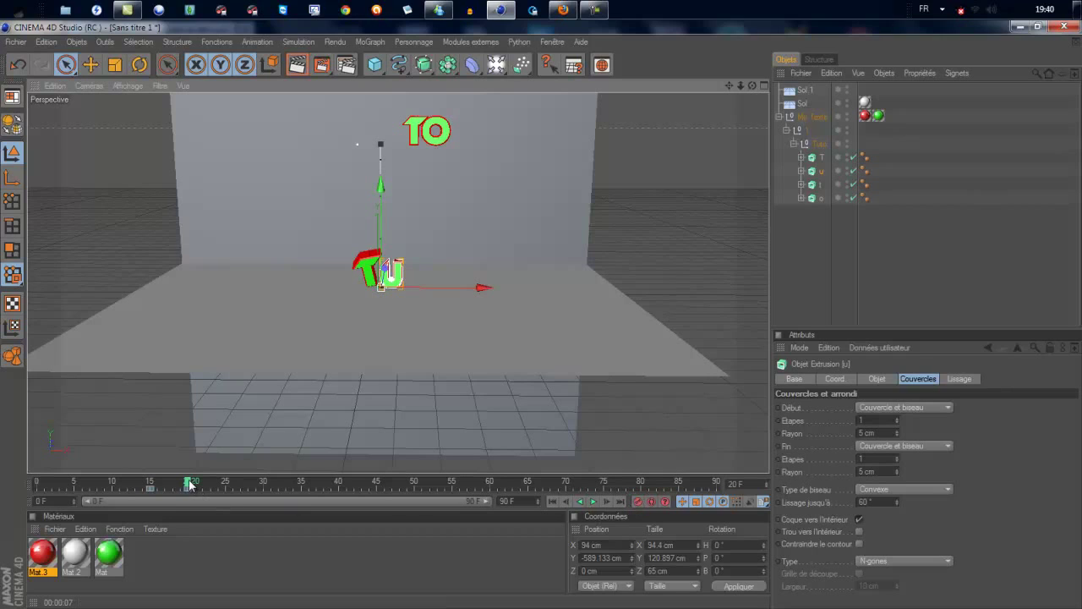
mouse_move(191, 484)
left_mouse_down()
mouse_move(1, 486)
mouse_move(192, 481)
left_mouse_up()
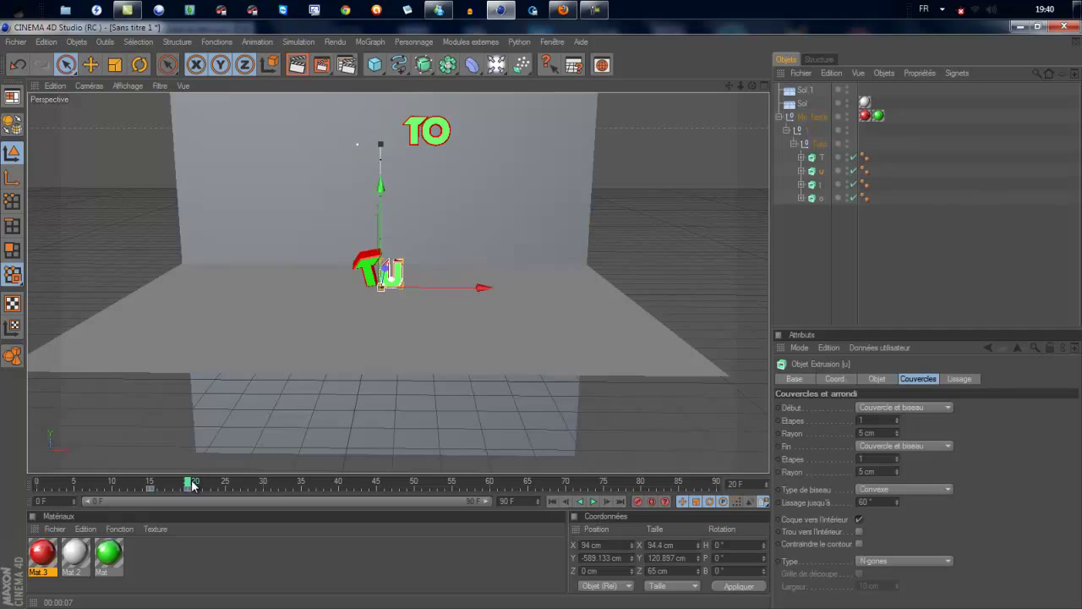
- Key the t at frame 20, then lower and tilt it onto the floor at frame 25
left_click(819, 185)
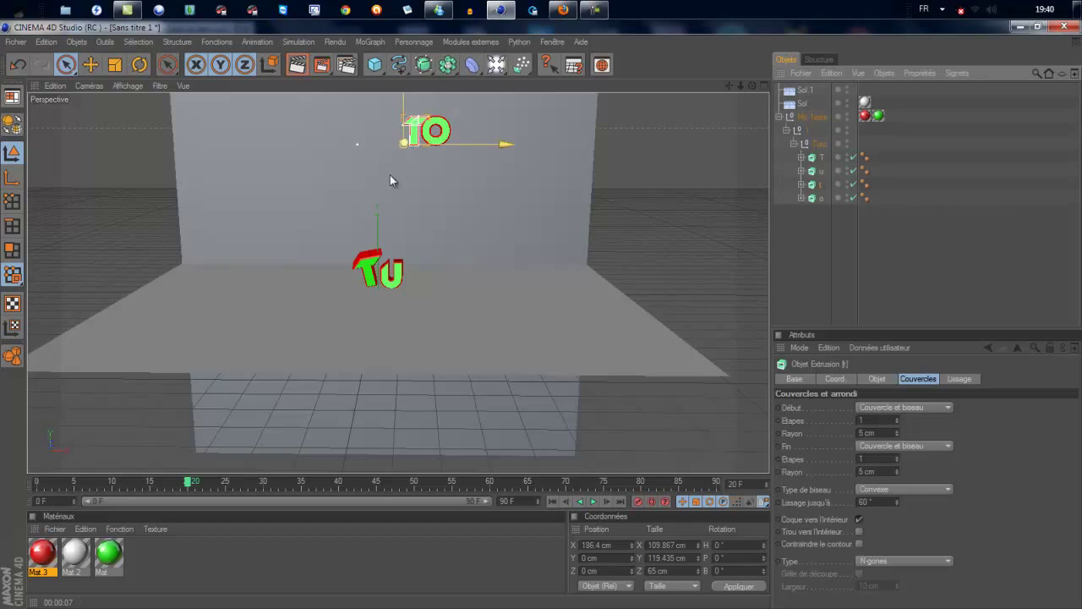
left_click(637, 501)
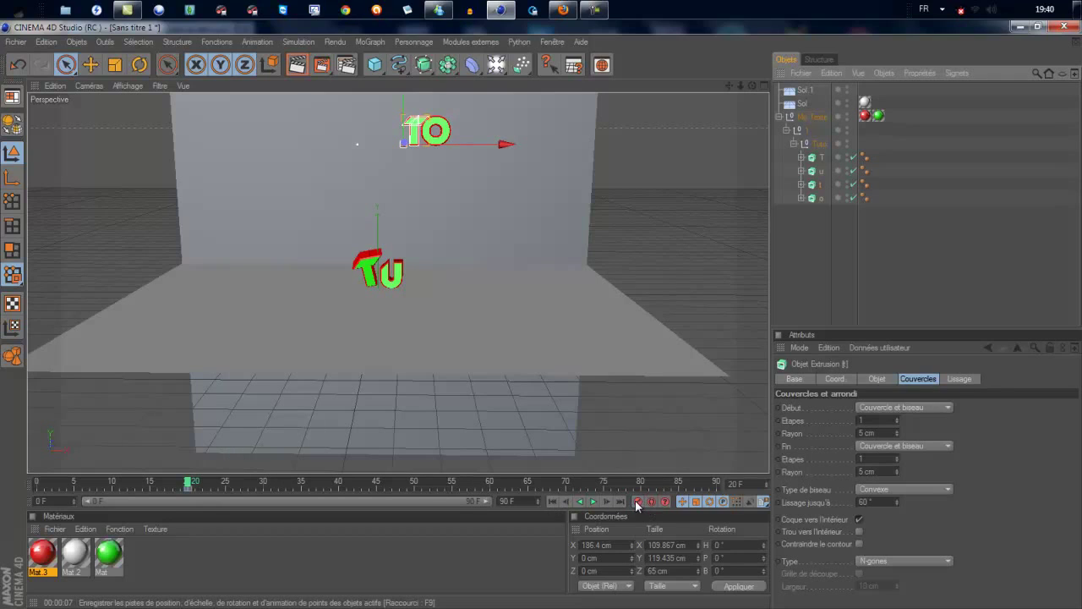
left_click(194, 483)
left_click(226, 483)
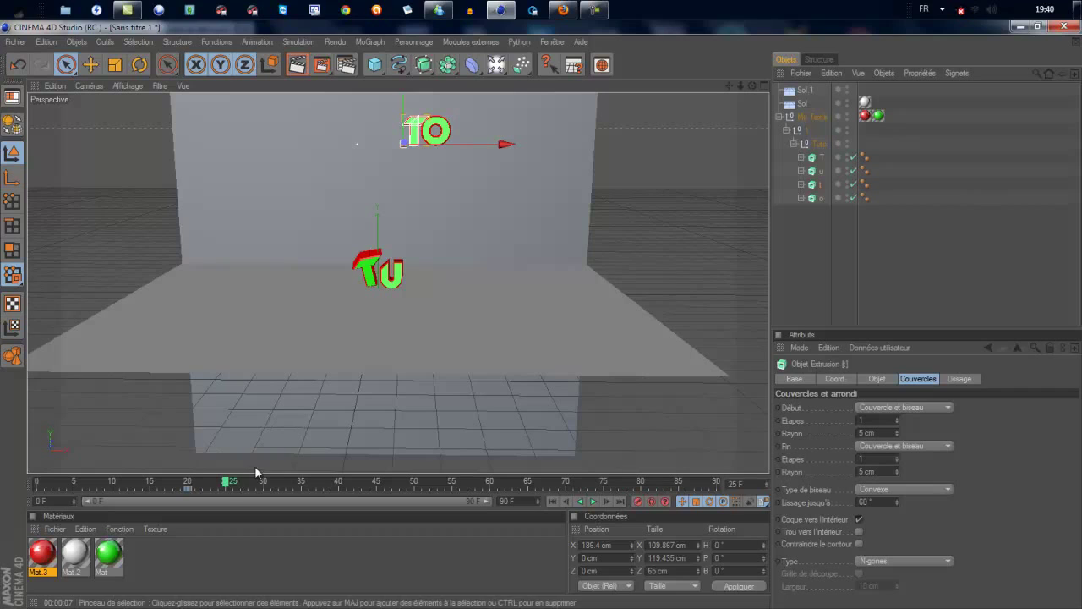
left_click_drag(403, 118, 544, 334)
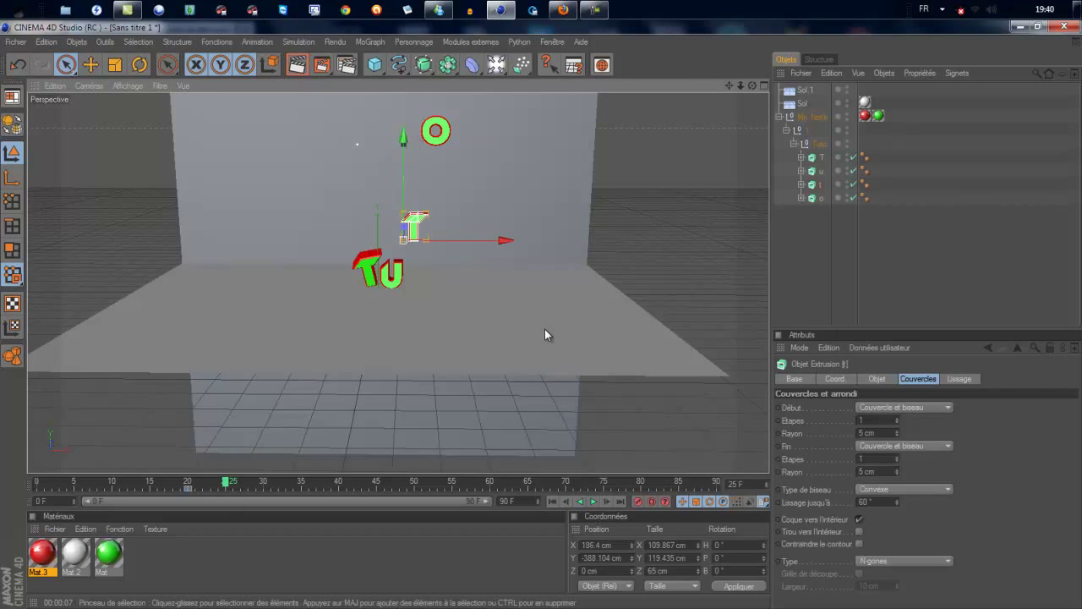
key("r")
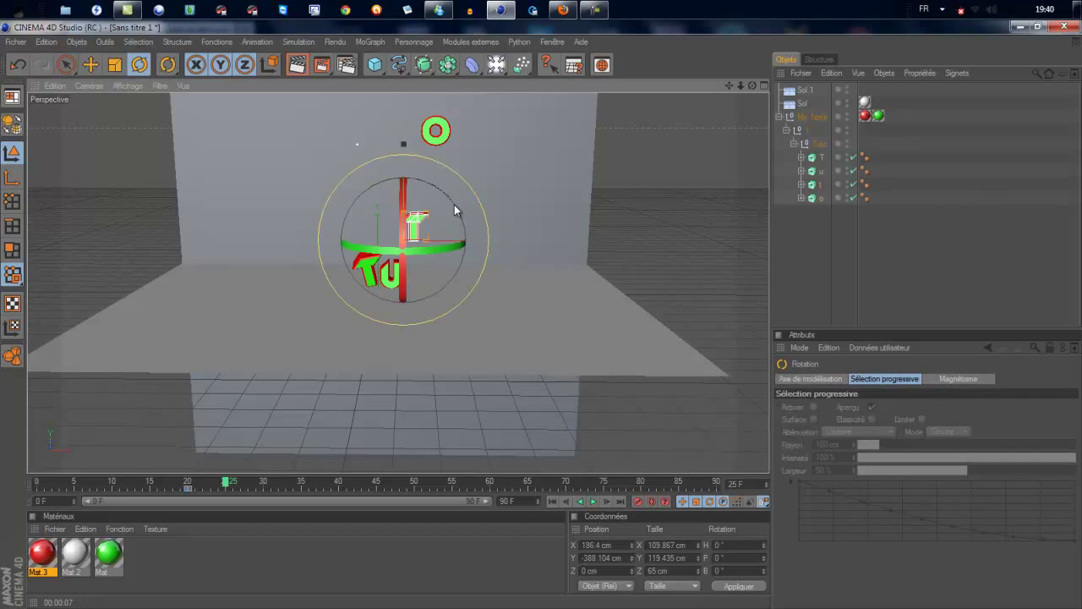
left_click_drag(459, 212, 444, 200)
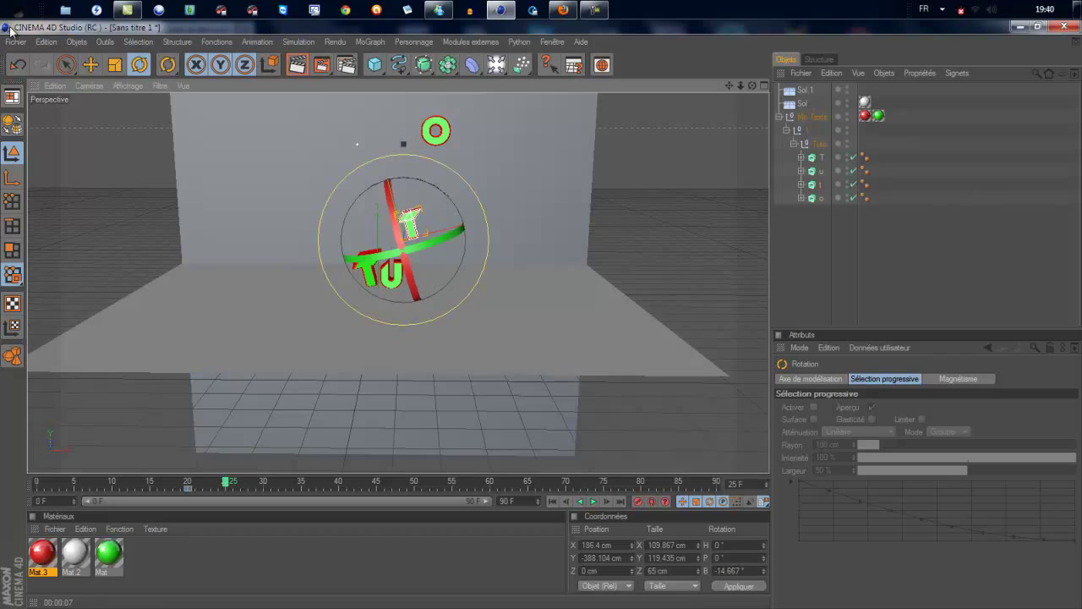
left_click(74, 67)
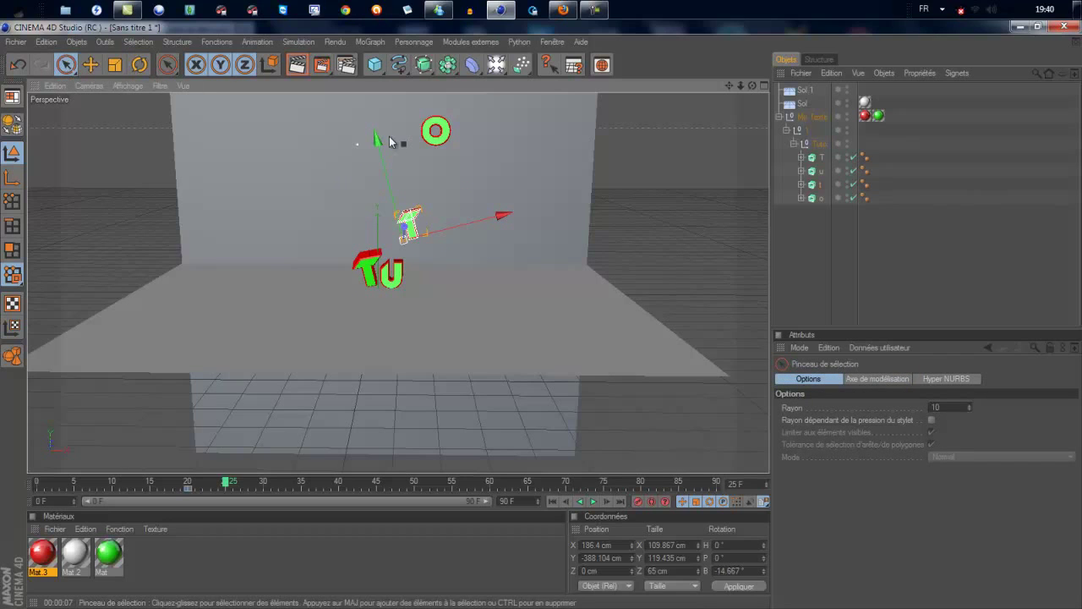
left_click_drag(376, 139, 542, 320)
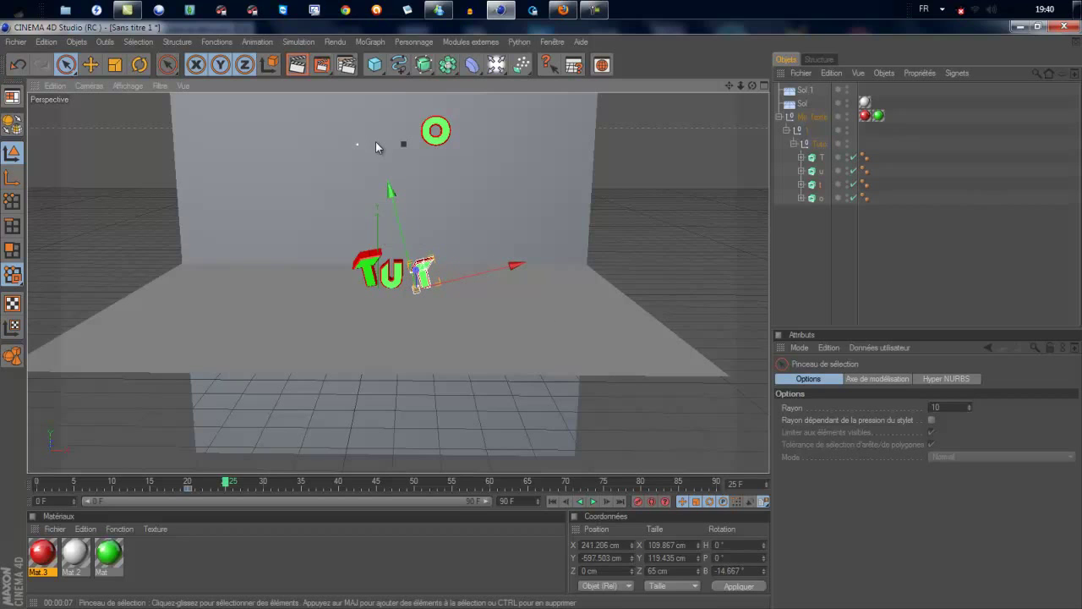
- Bank the second t the other way, about 7°, and slide it closer to the u
scroll(449, 270, "up", 3)
scroll(462, 277, "up", 2)
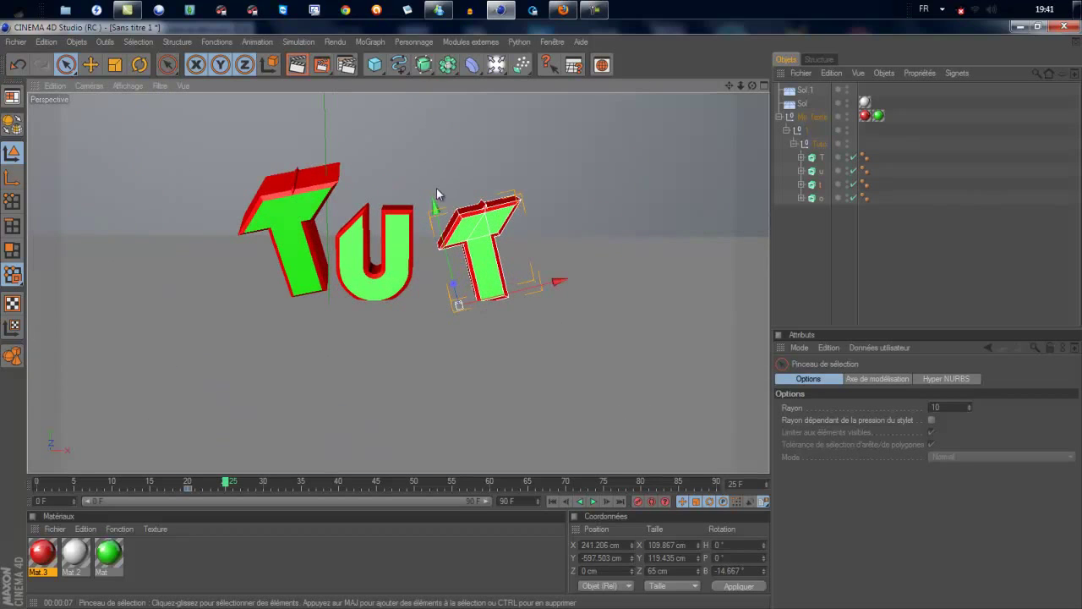
left_click_drag(437, 190, 542, 315)
scroll(487, 313, "down", 2)
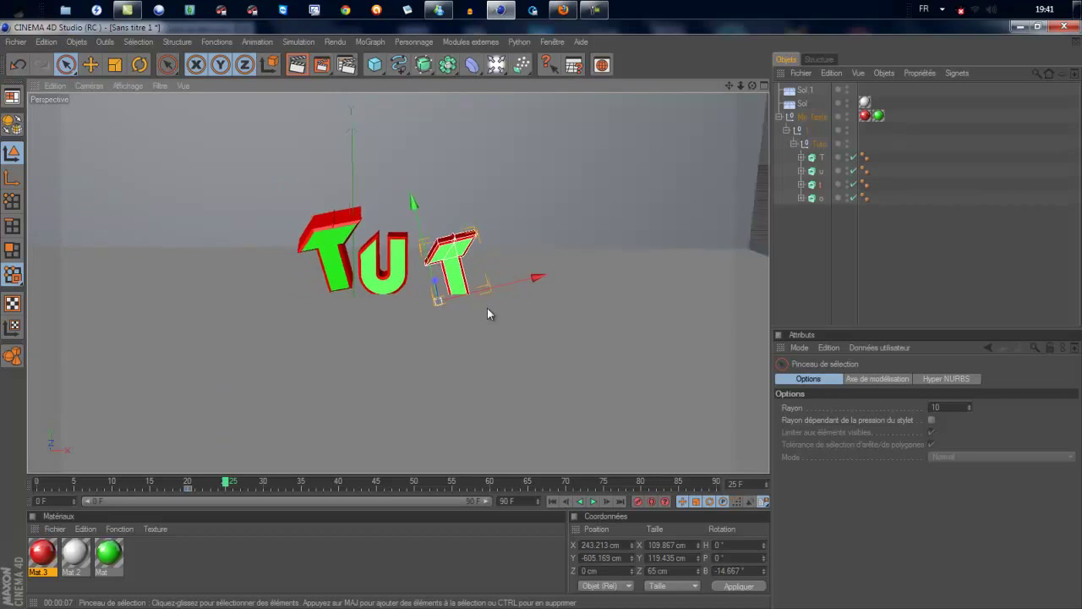
scroll(487, 313, "down", 3)
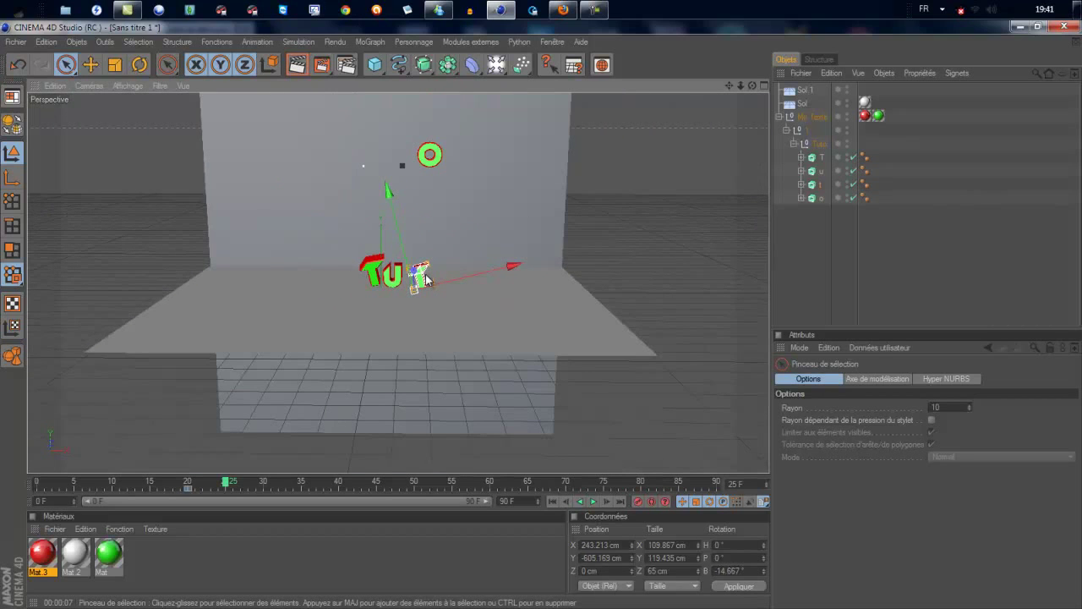
key("r")
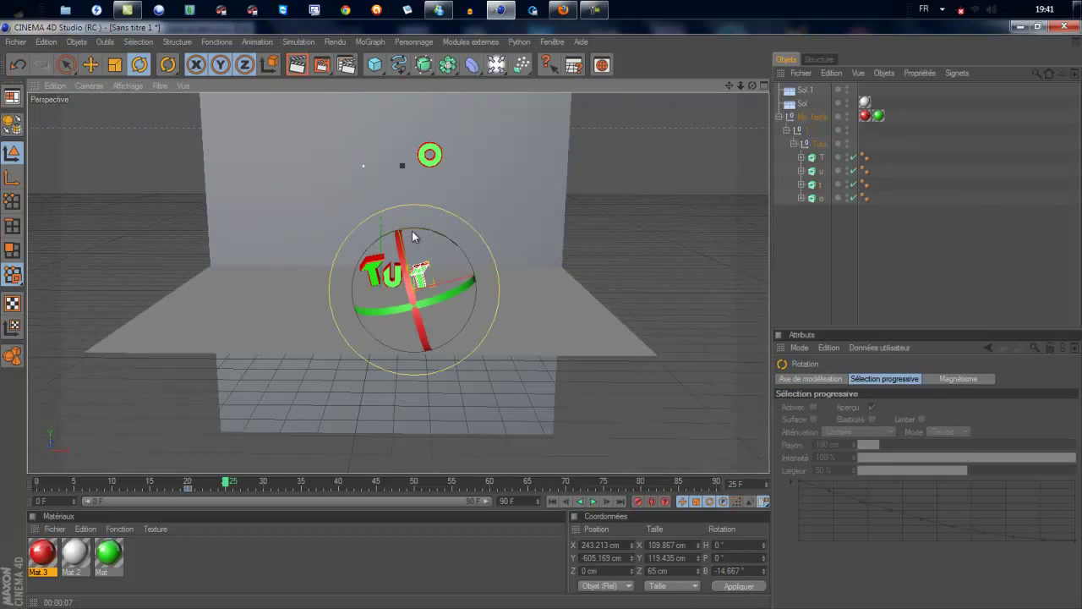
left_click_drag(413, 236, 425, 286)
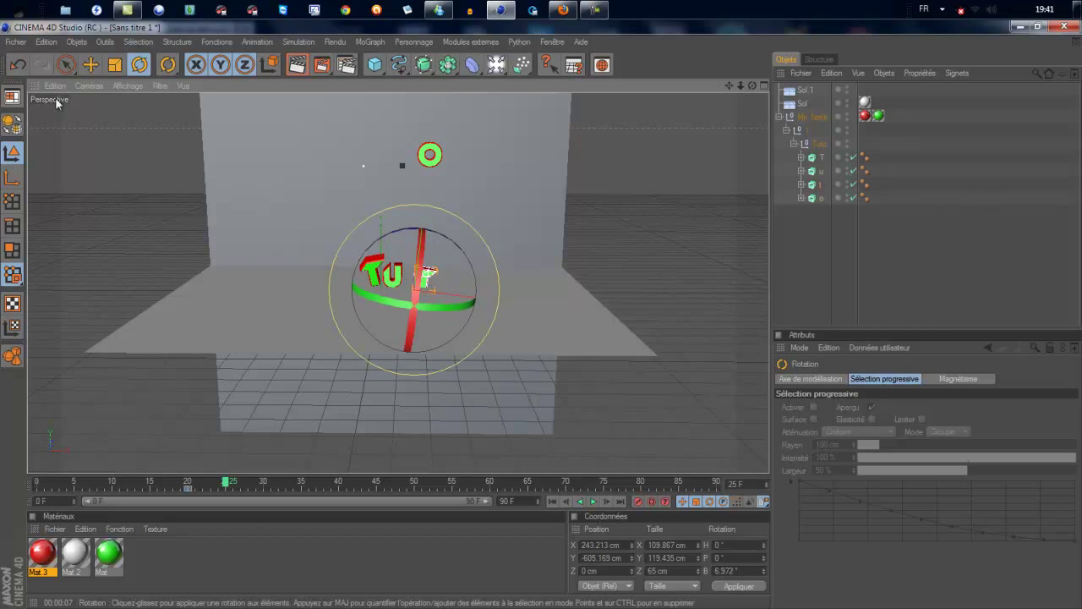
left_click(65, 65)
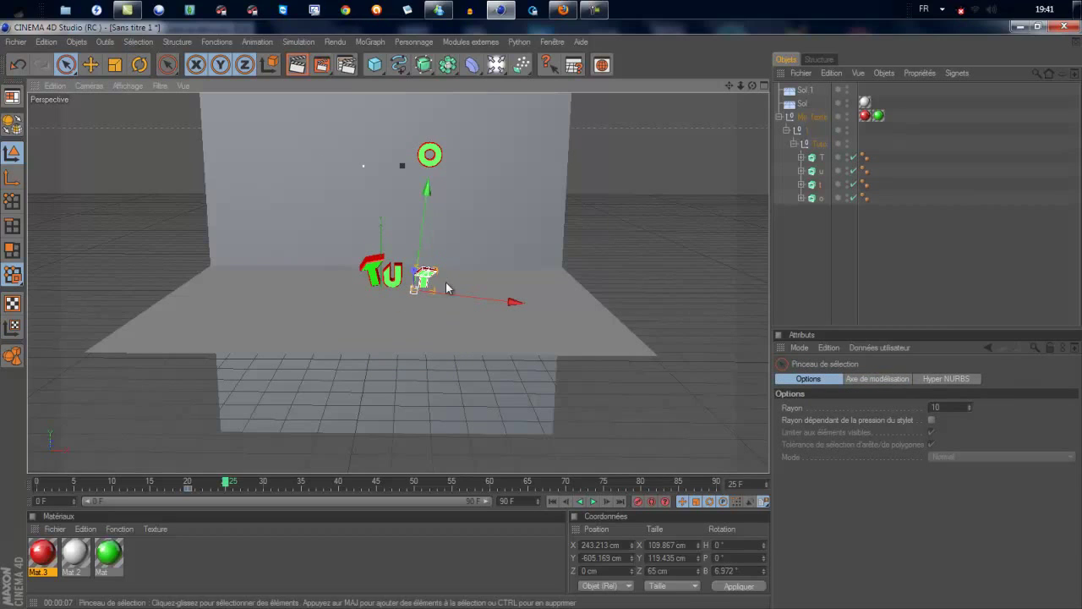
mouse_move(459, 296)
left_mouse_down()
mouse_move(542, 320)
mouse_move(458, 294)
left_mouse_up()
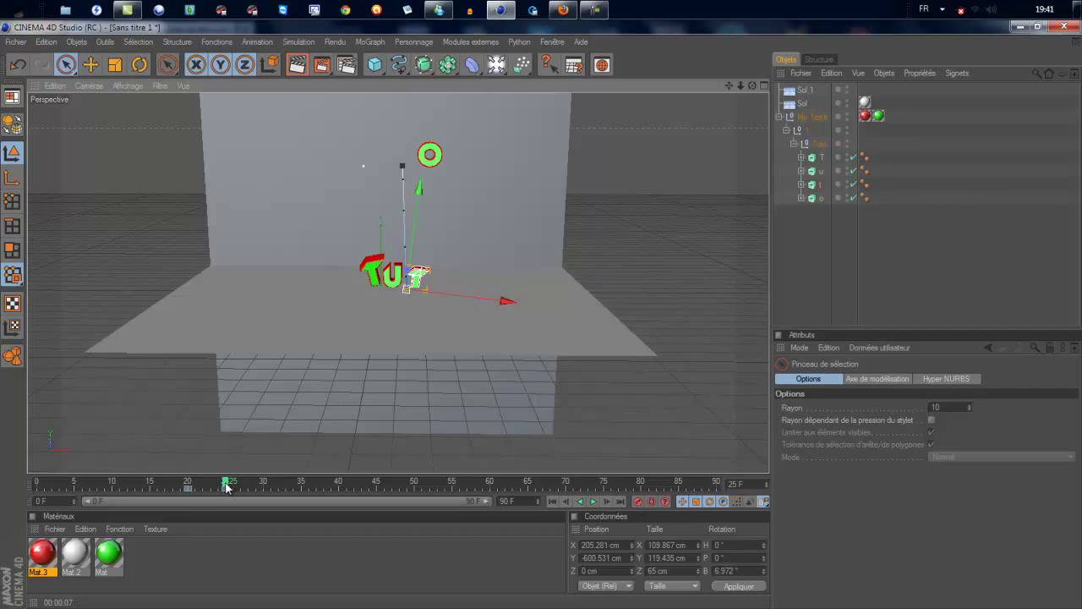
mouse_move(226, 486)
left_mouse_down()
mouse_move(99, 482)
mouse_move(225, 480)
left_mouse_up()
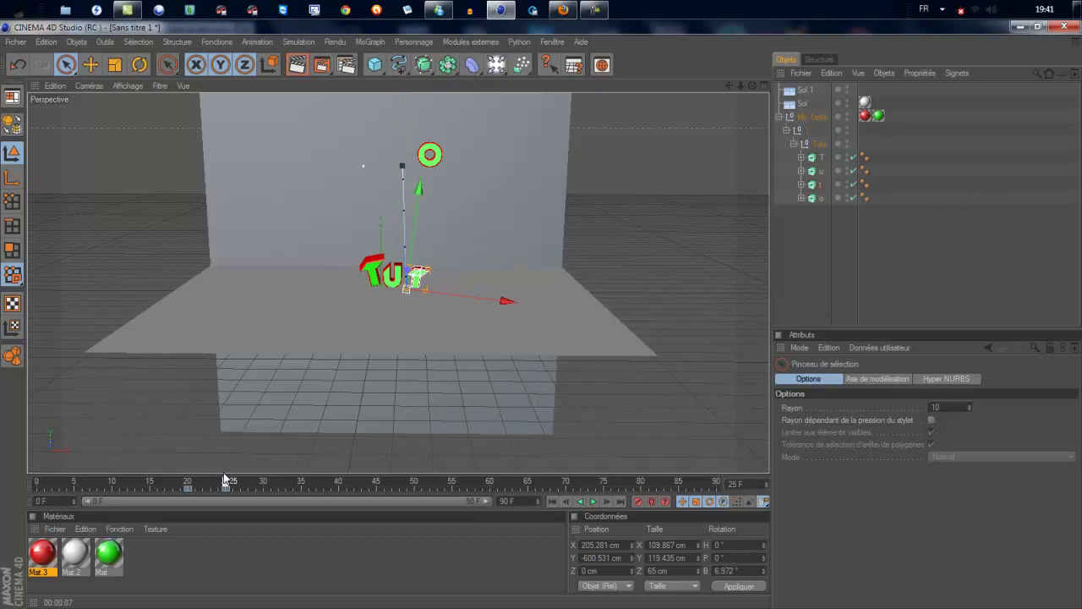
- Place the o beside the second t at frame 30 and record its keyframe
left_click(441, 152)
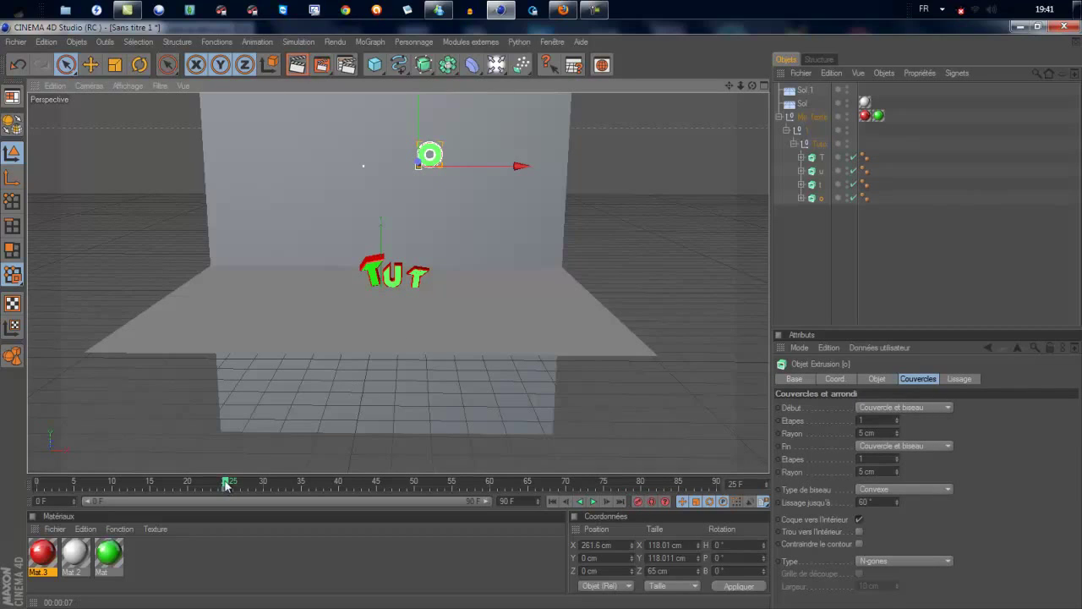
left_click_drag(226, 482, 263, 481)
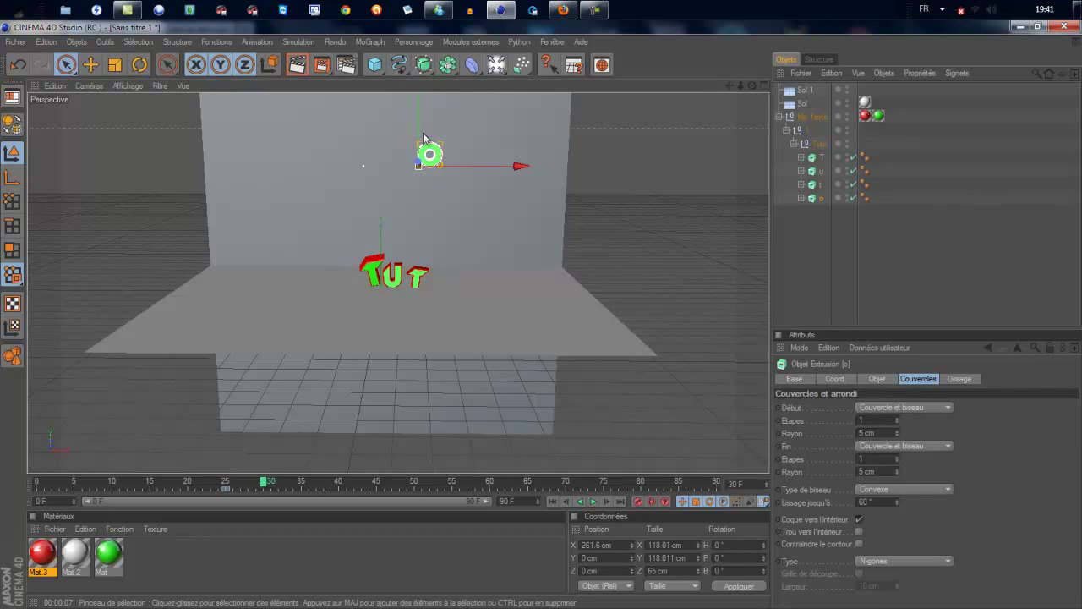
mouse_move(418, 111)
left_mouse_down()
mouse_move(543, 332)
mouse_move(541, 309)
left_mouse_up()
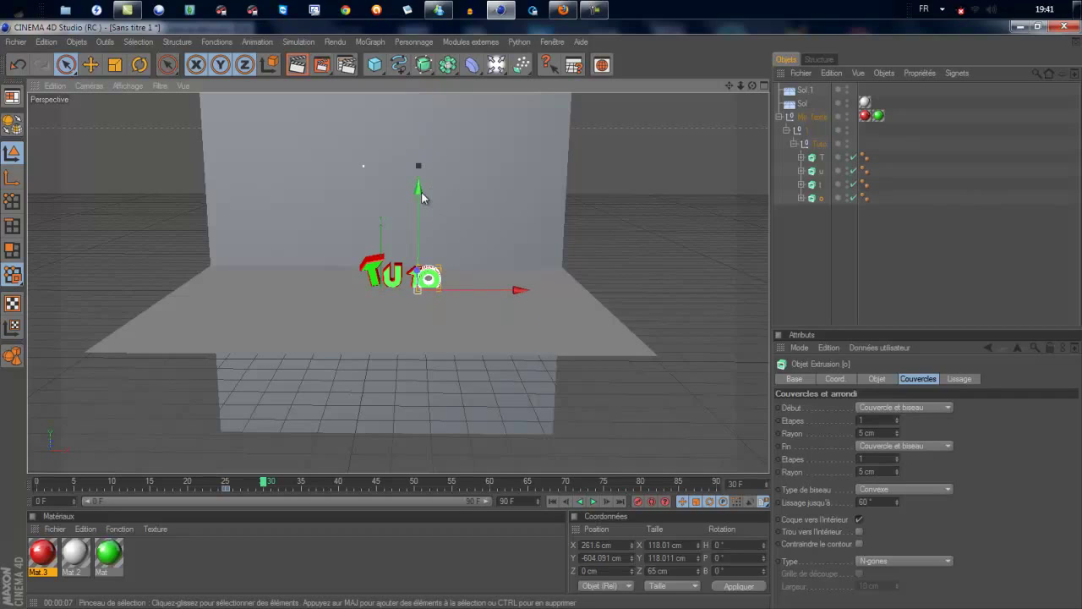
mouse_move(421, 192)
left_mouse_down()
mouse_move(544, 309)
mouse_move(493, 299)
left_mouse_up()
mouse_move(491, 230)
left_mouse_down()
mouse_move(549, 320)
mouse_move(541, 314)
left_mouse_up()
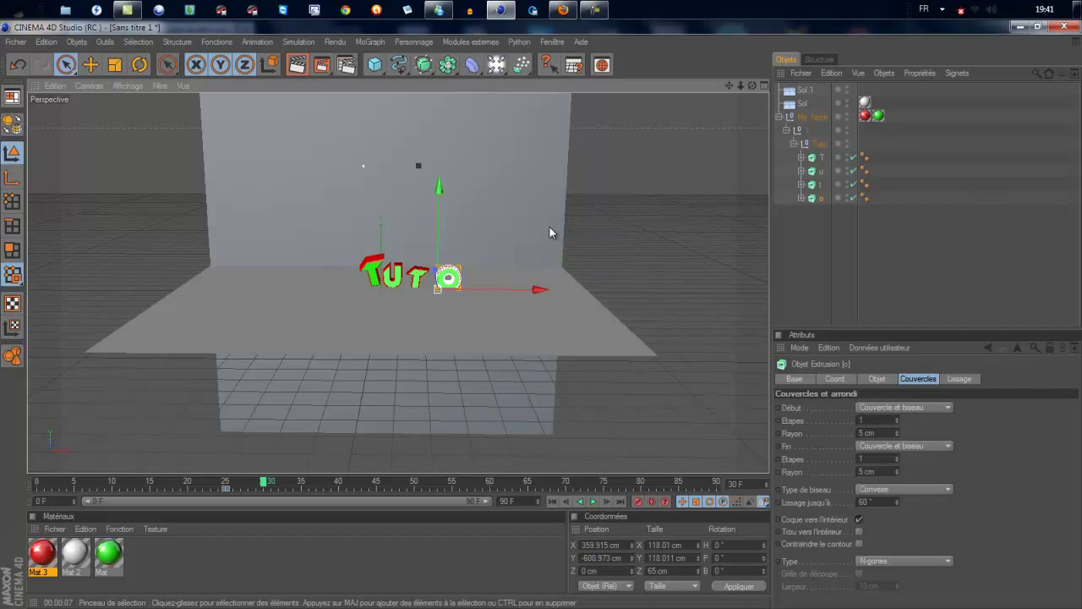
left_click(638, 501)
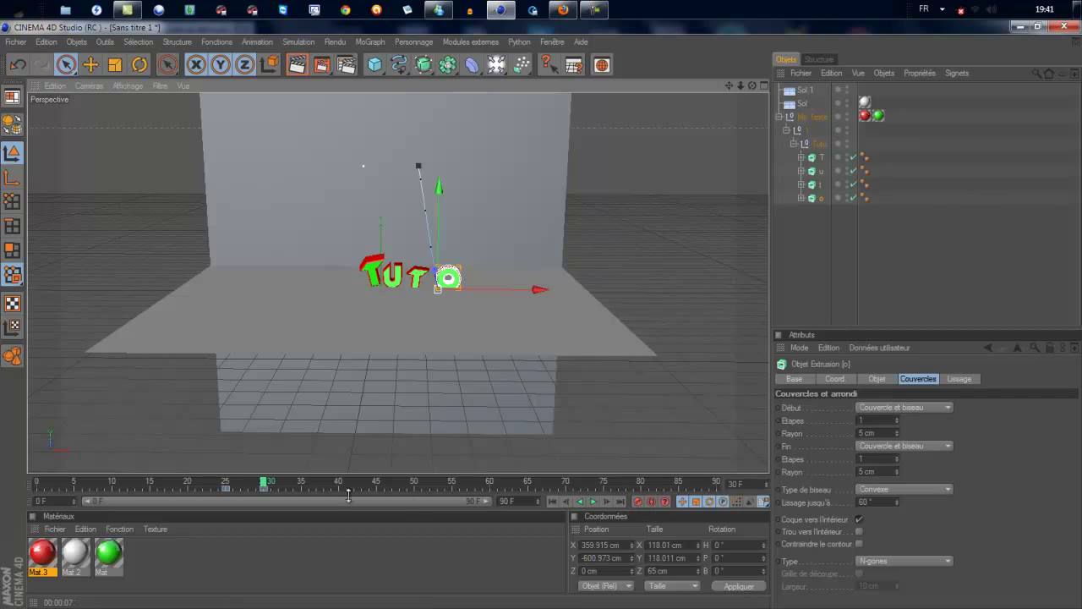
- Preview the letters animating and select the animation's end-frame field
mouse_move(263, 484)
left_mouse_down()
mouse_move(290, 484)
mouse_move(264, 484)
left_mouse_up()
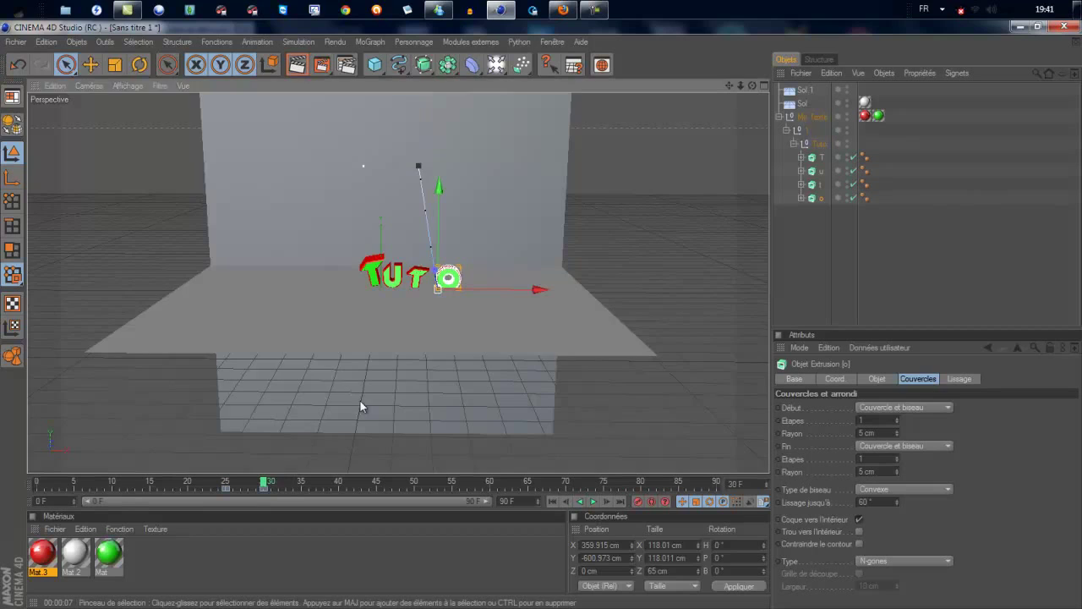
scroll(385, 305, "up", 3)
scroll(388, 302, "up", 2)
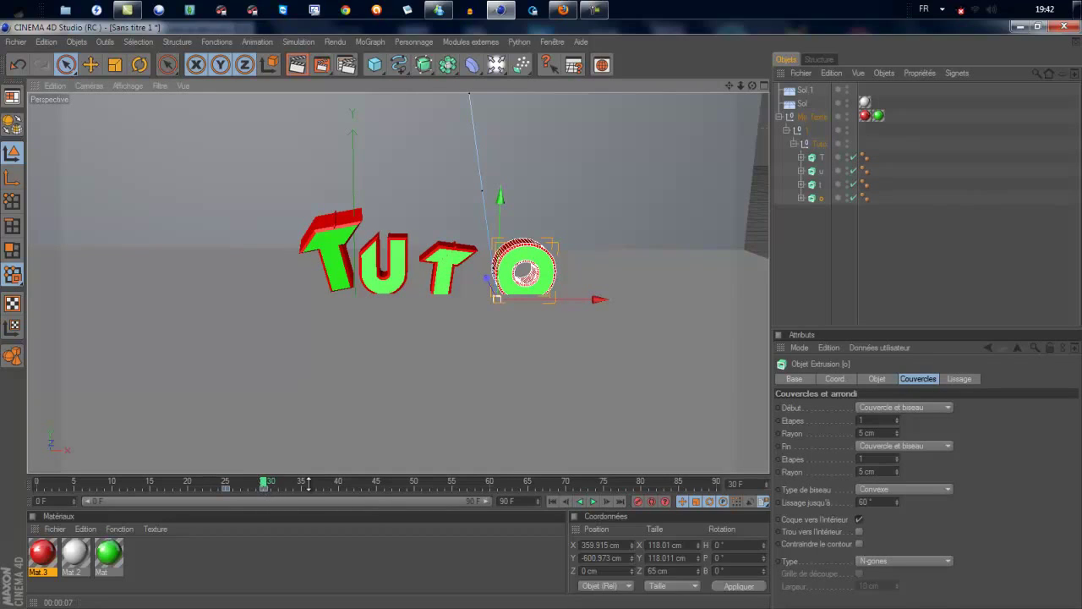
left_click(507, 501)
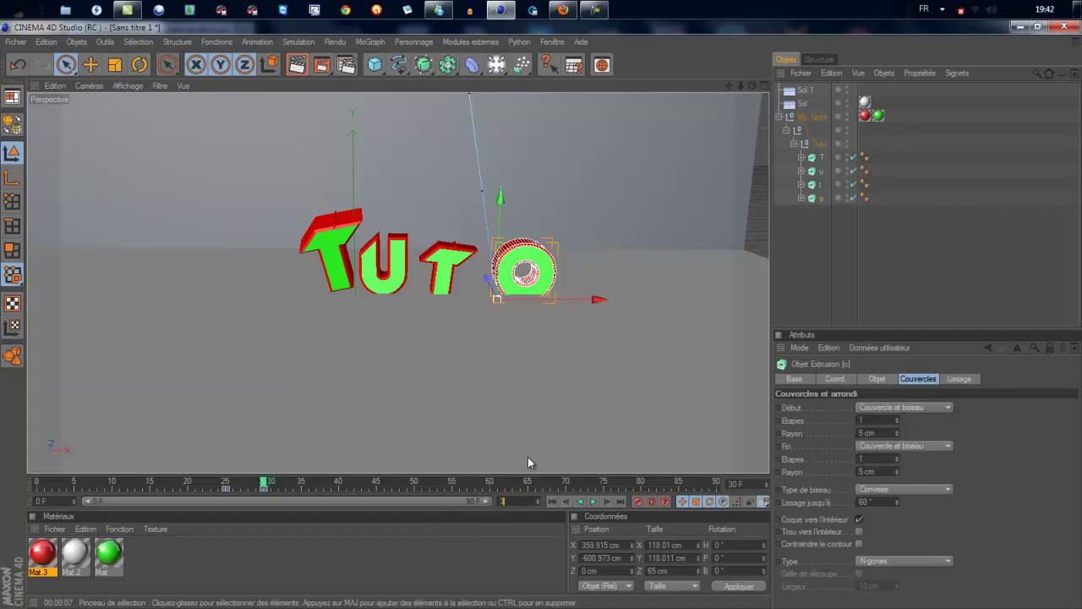
- Set the animation end to 30 frames, rewind to frame 0, and play it back
type("30")
key("Return")
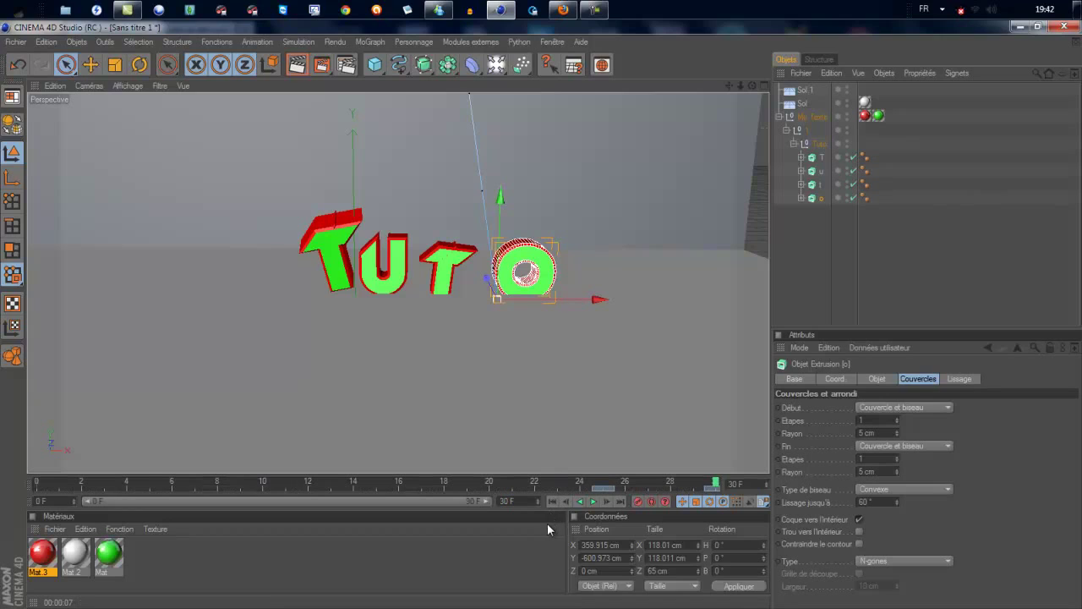
left_click(530, 515)
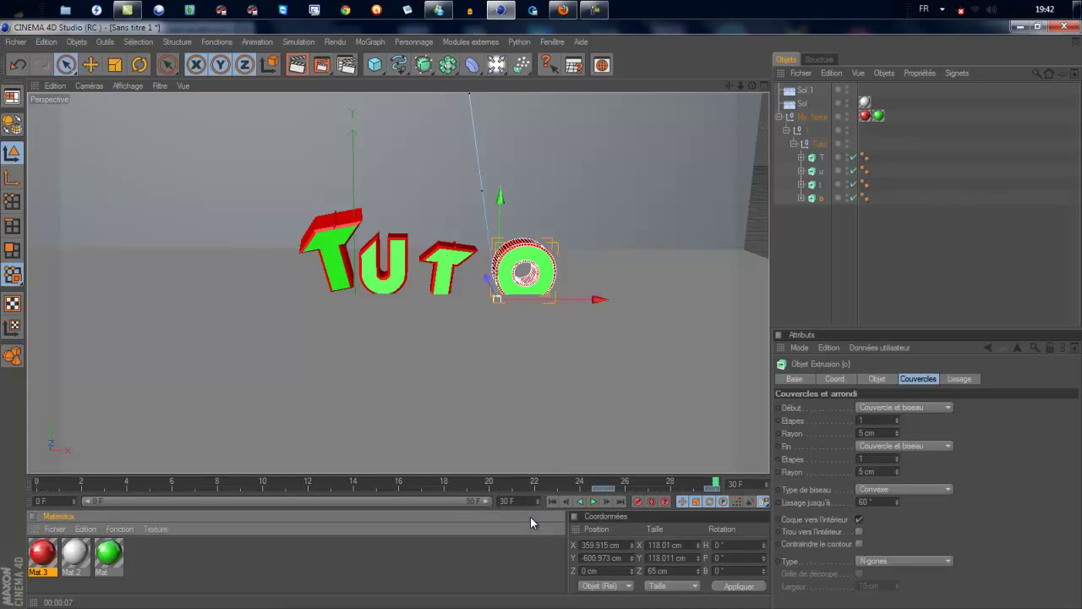
left_click_drag(715, 483, 12, 483)
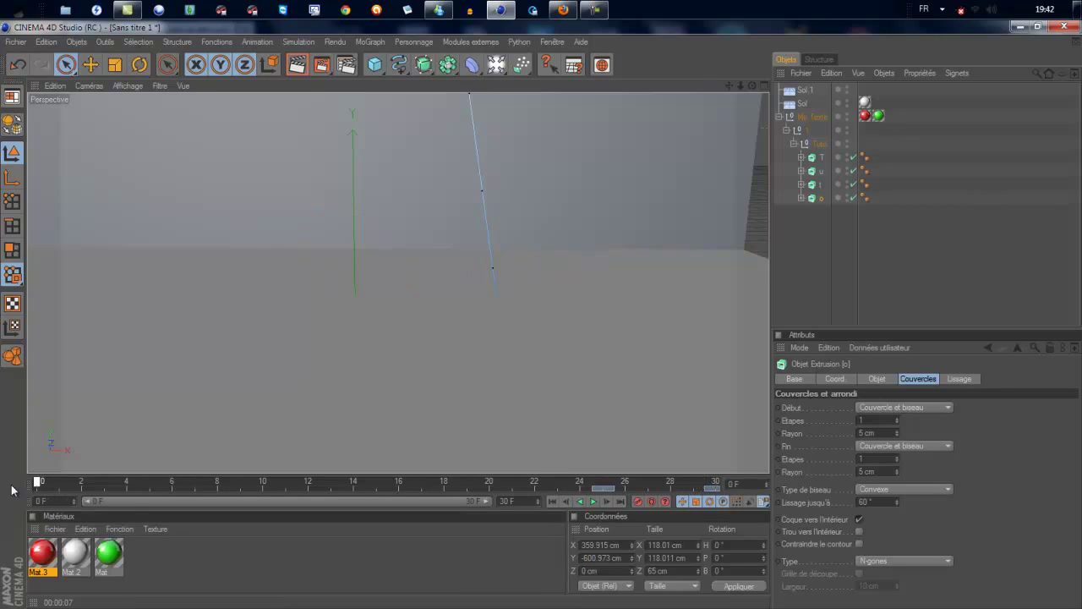
left_click(593, 502)
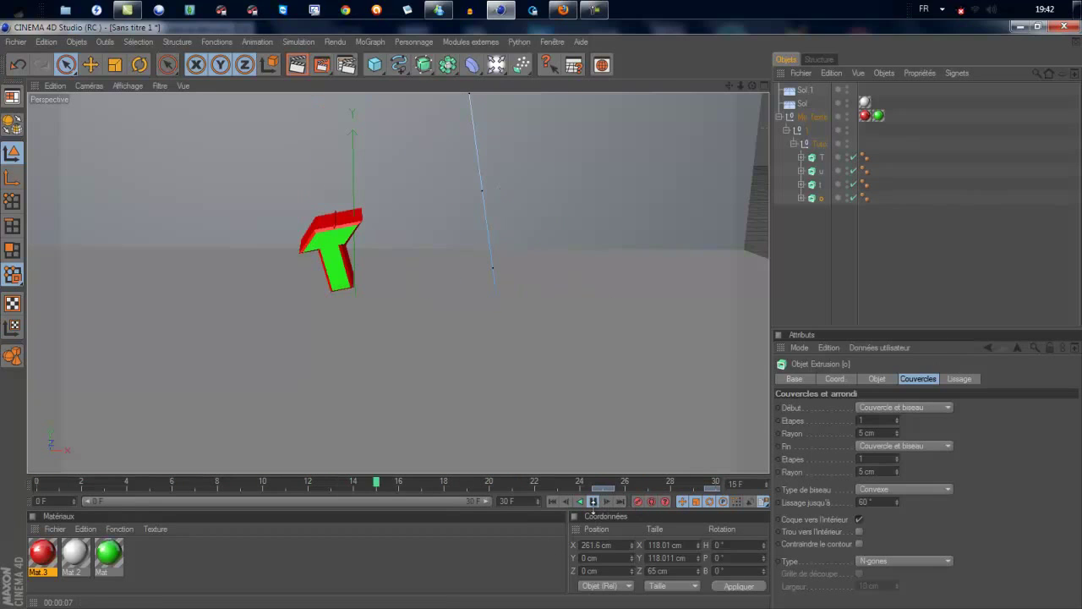
- Stop playback and move the Sol 1 backdrop wall closer to the TUTO letters
left_click(595, 504)
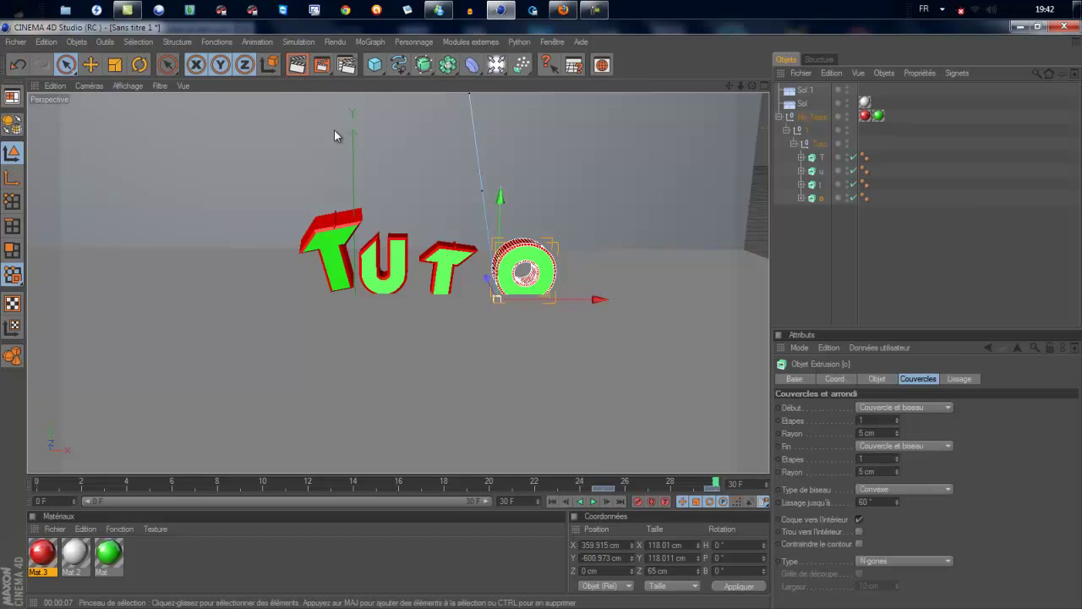
scroll(330, 152, "down", 3)
left_click(339, 173)
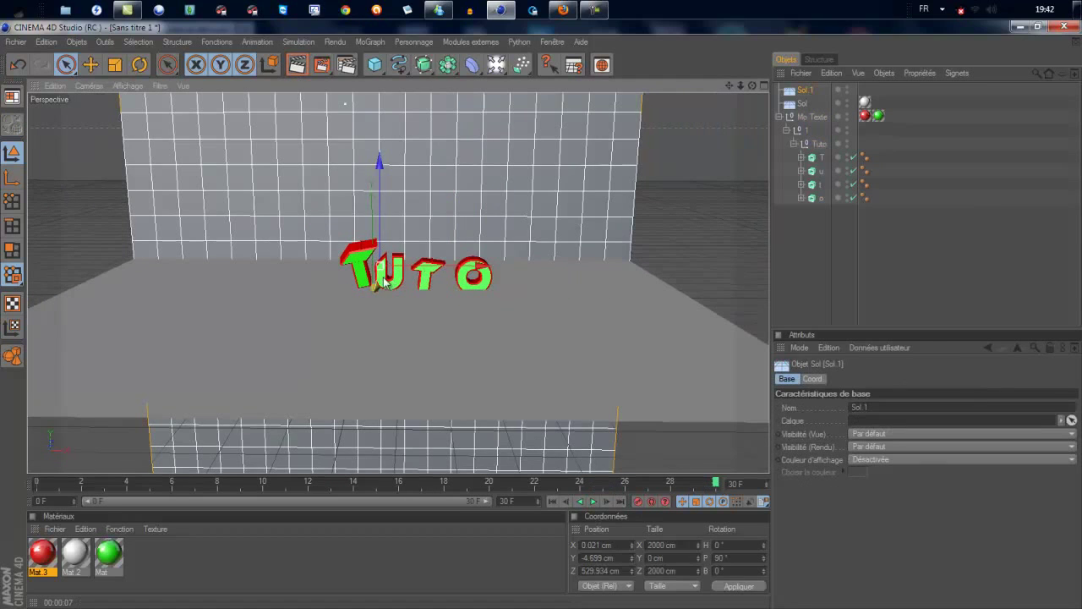
left_click_drag(541, 316, 543, 344)
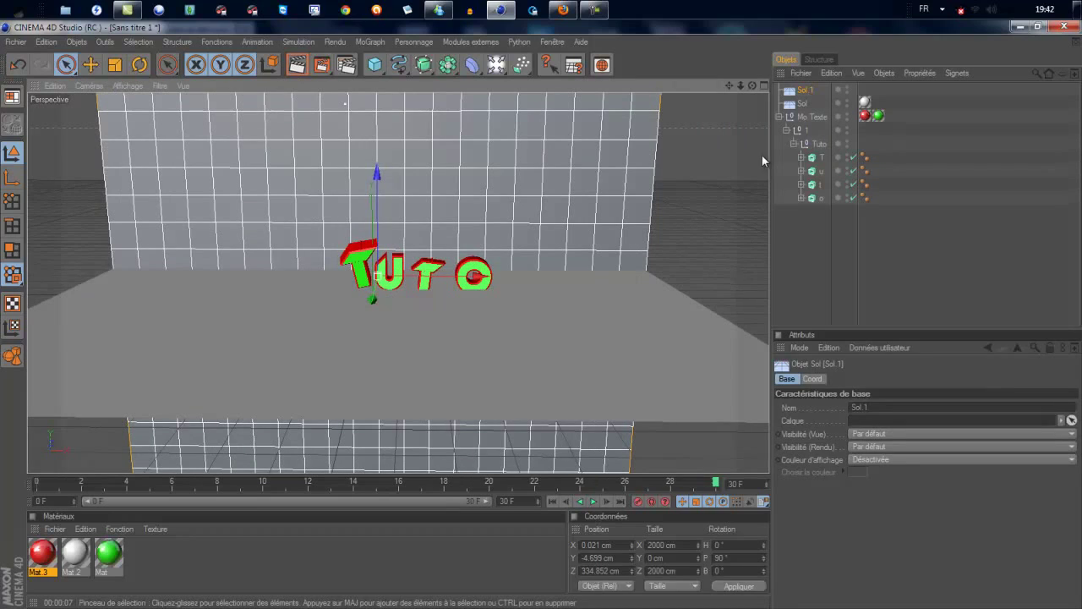
left_click(741, 161)
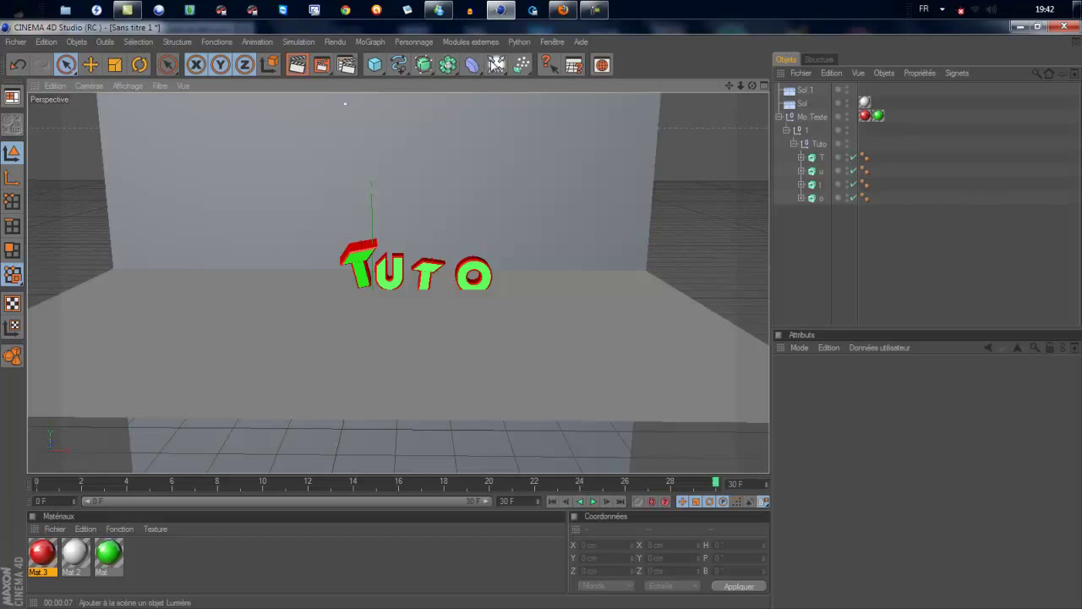
- Add a Lumière light lowered to Y 43.125 cm, preview-render it, and show its Ombres settings
left_click(547, 64)
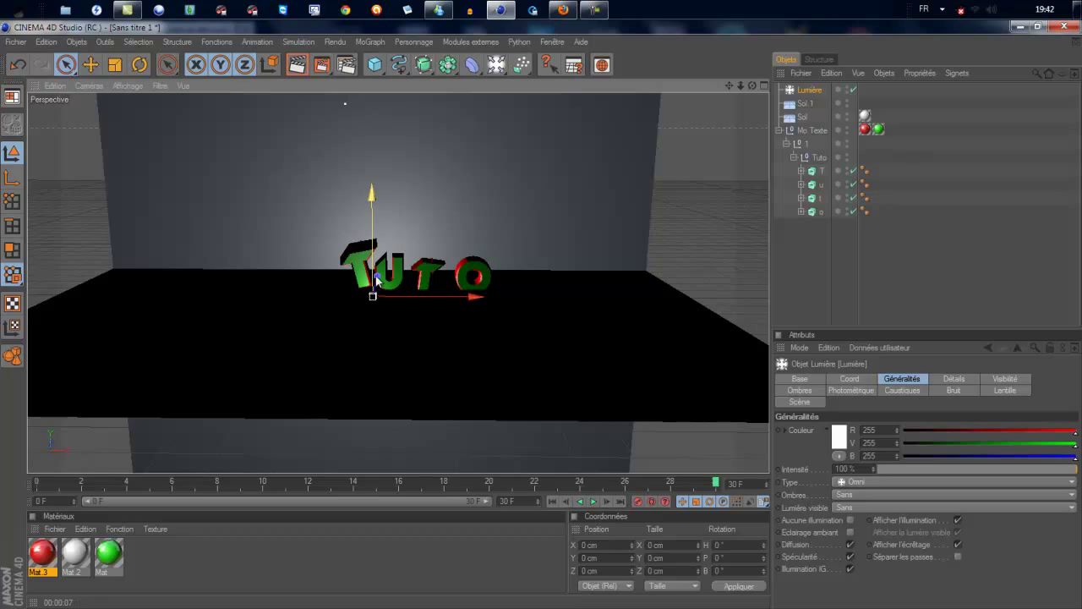
left_click_drag(374, 300, 541, 319)
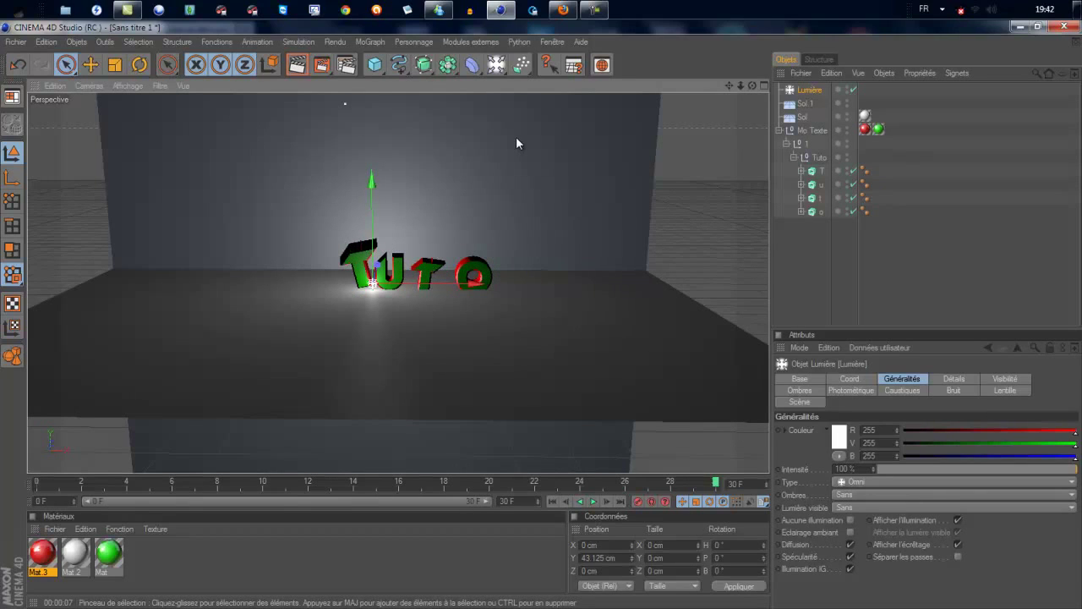
left_click(297, 65)
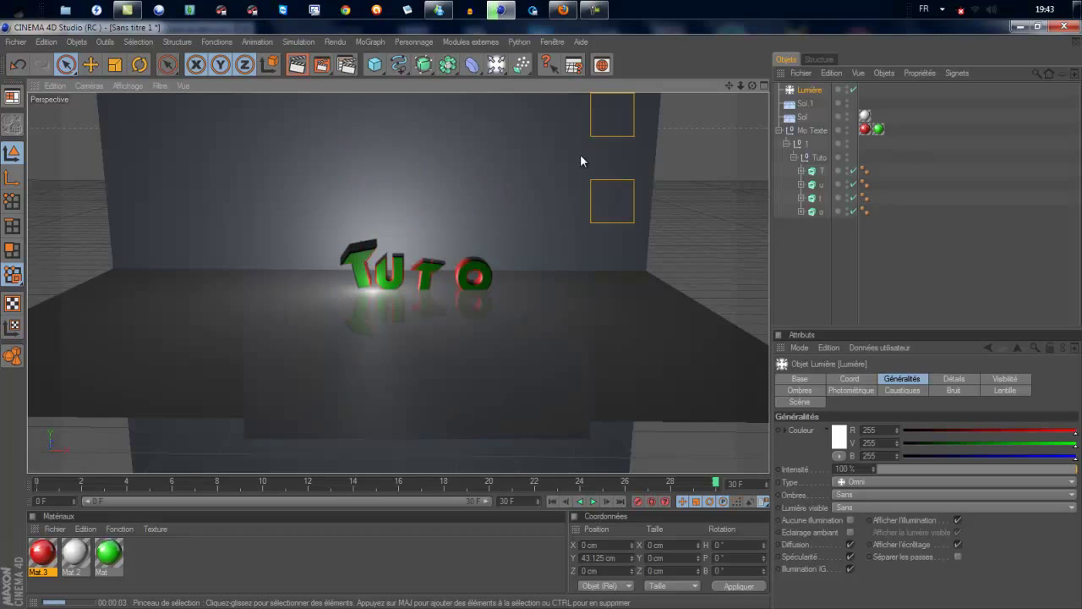
left_click(602, 199)
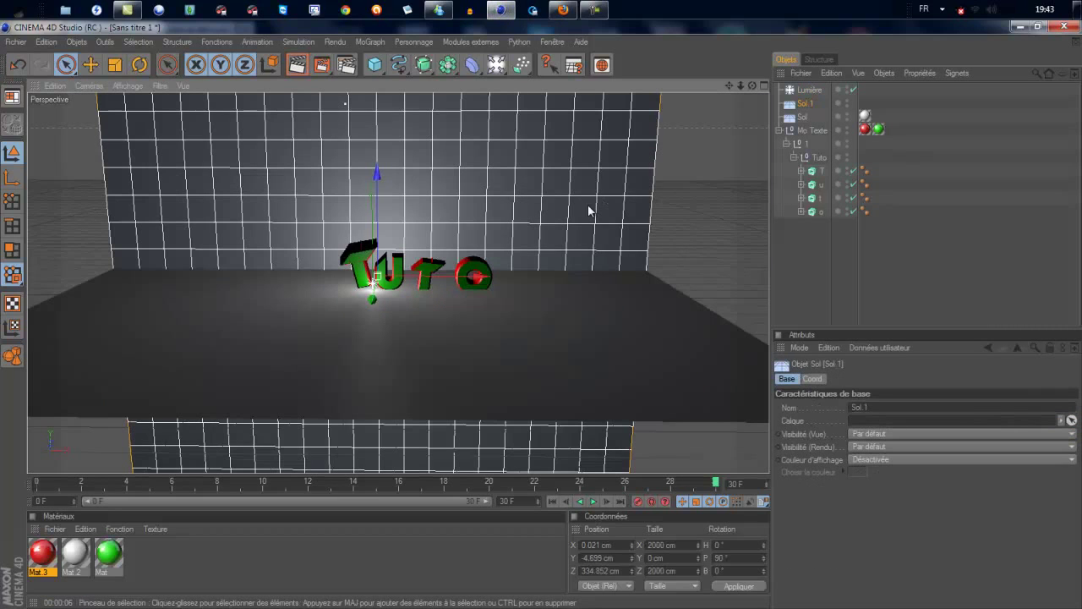
left_click(812, 90)
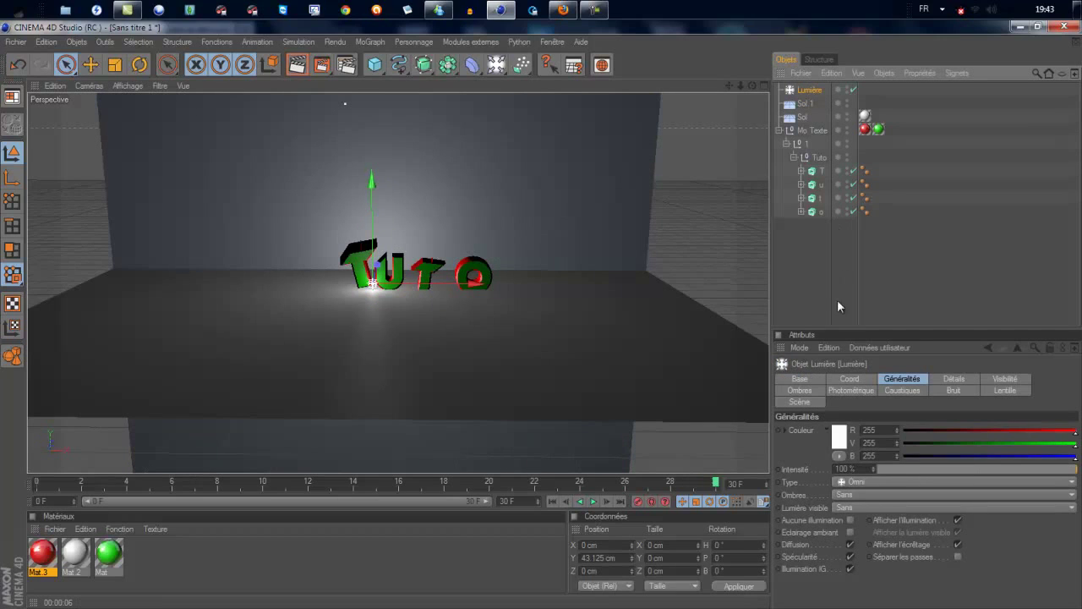
left_click(792, 393)
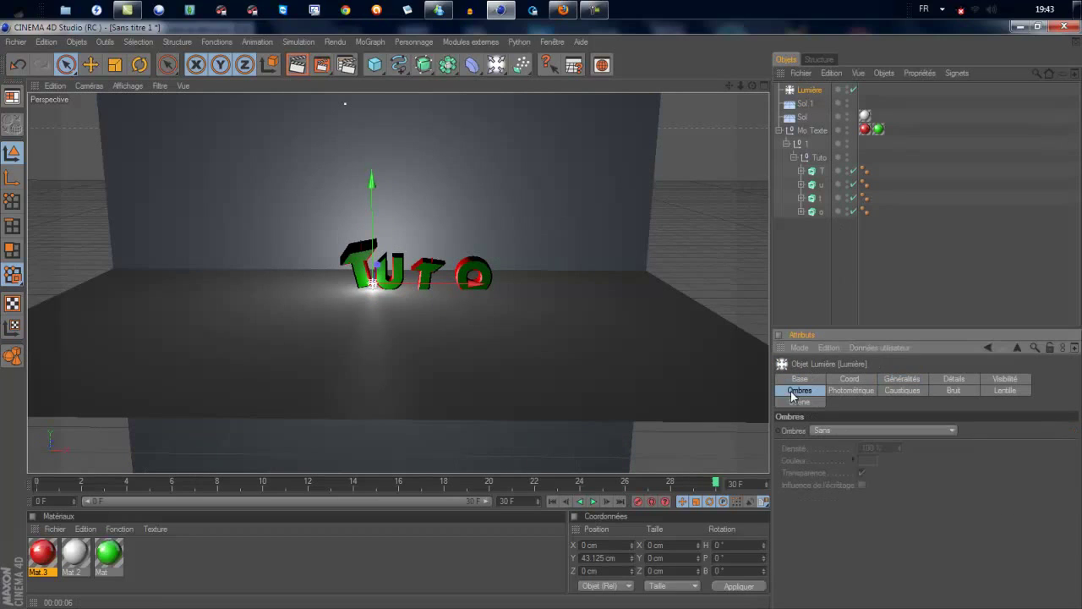
- Set the light's shadows to 'Masques d'ombres (ombres diffuses)' and preview-render the view
left_click(847, 430)
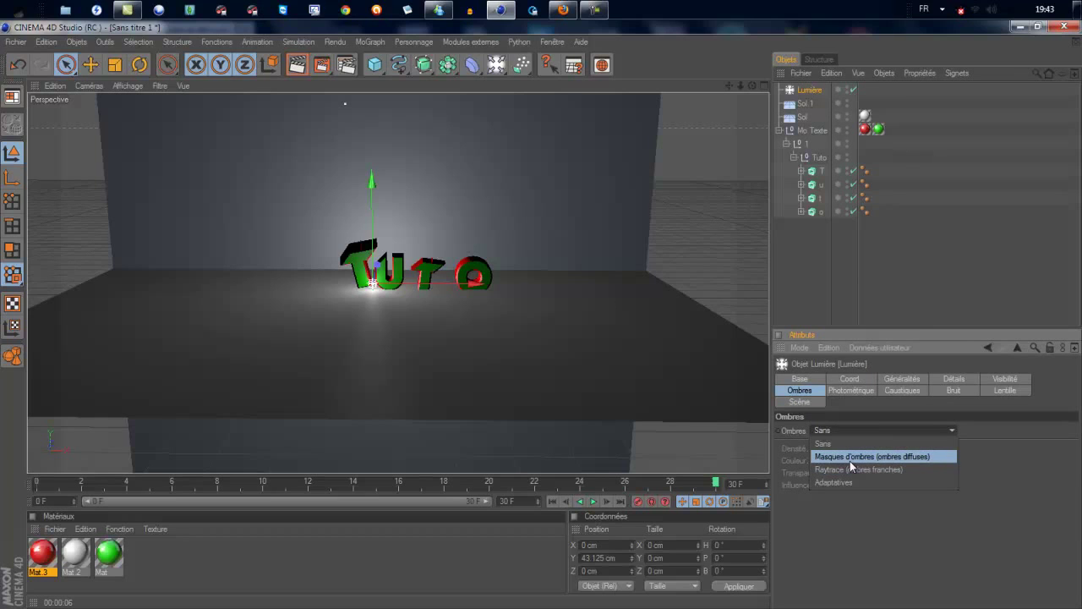
left_click(850, 459)
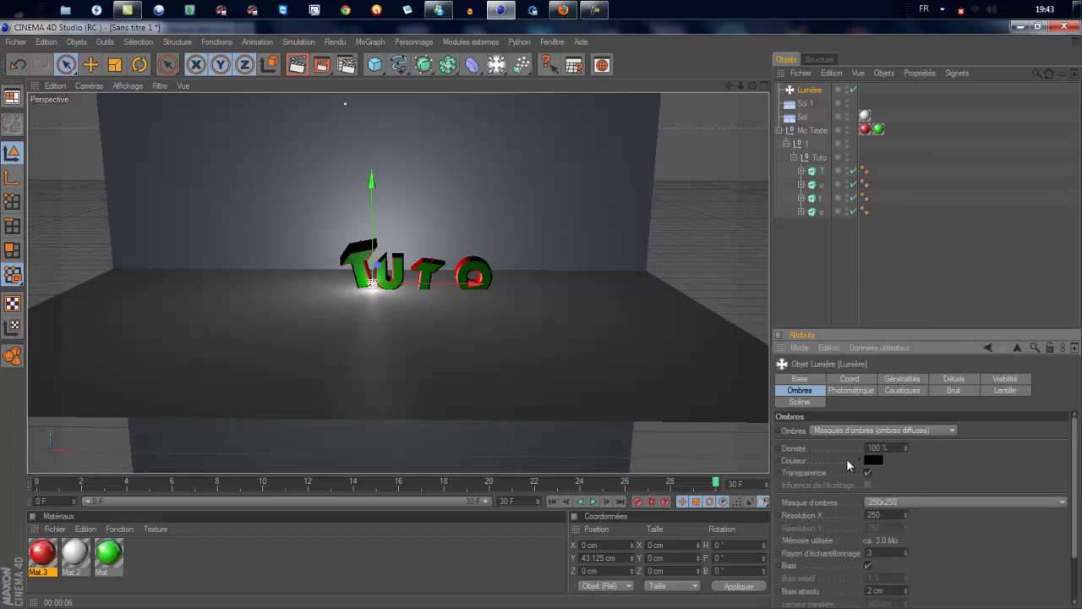
left_click(305, 68)
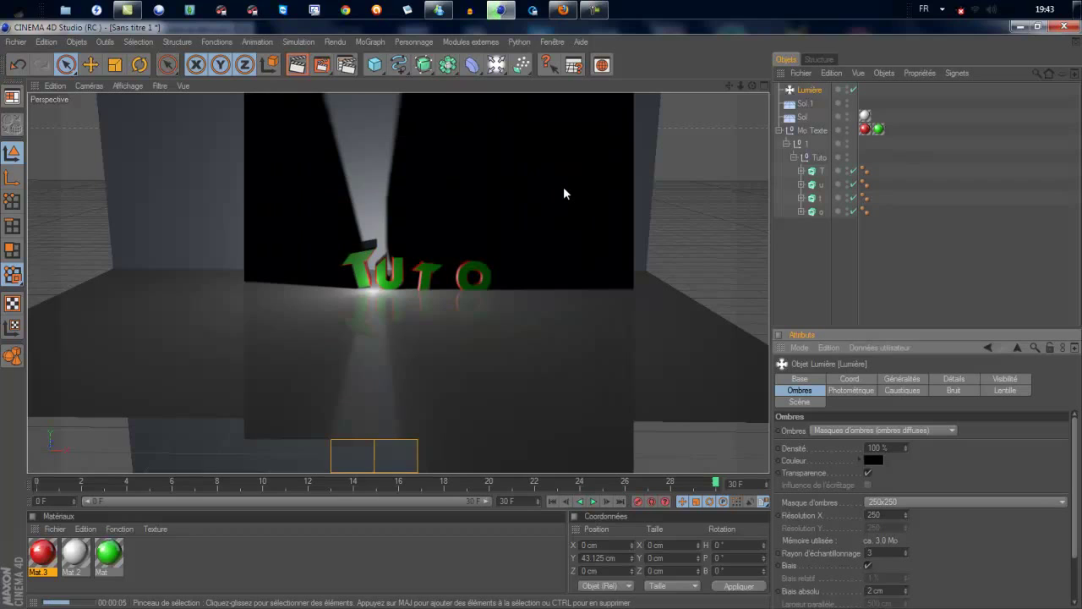
left_click(251, 282)
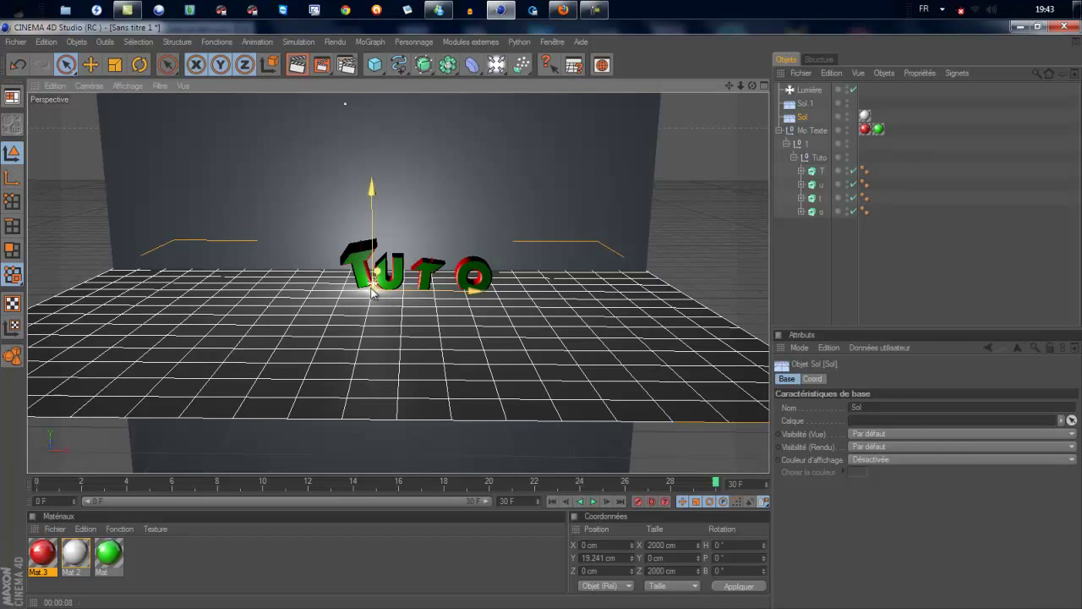
- Undo the accidental floor moves, returning the floor to its original position
left_click_drag(372, 292, 548, 322)
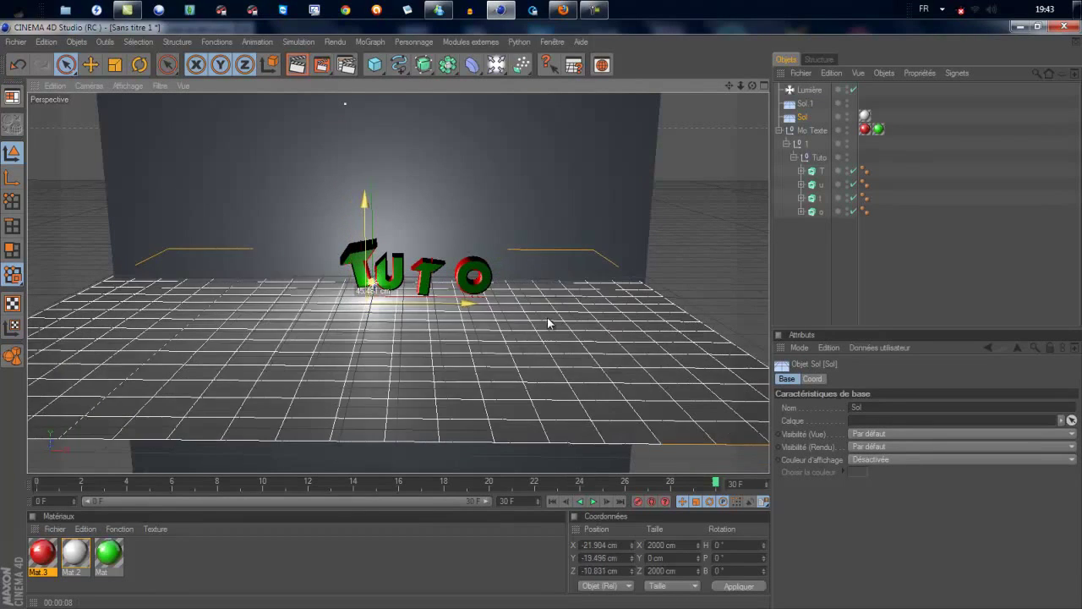
left_click_drag(548, 322, 542, 321)
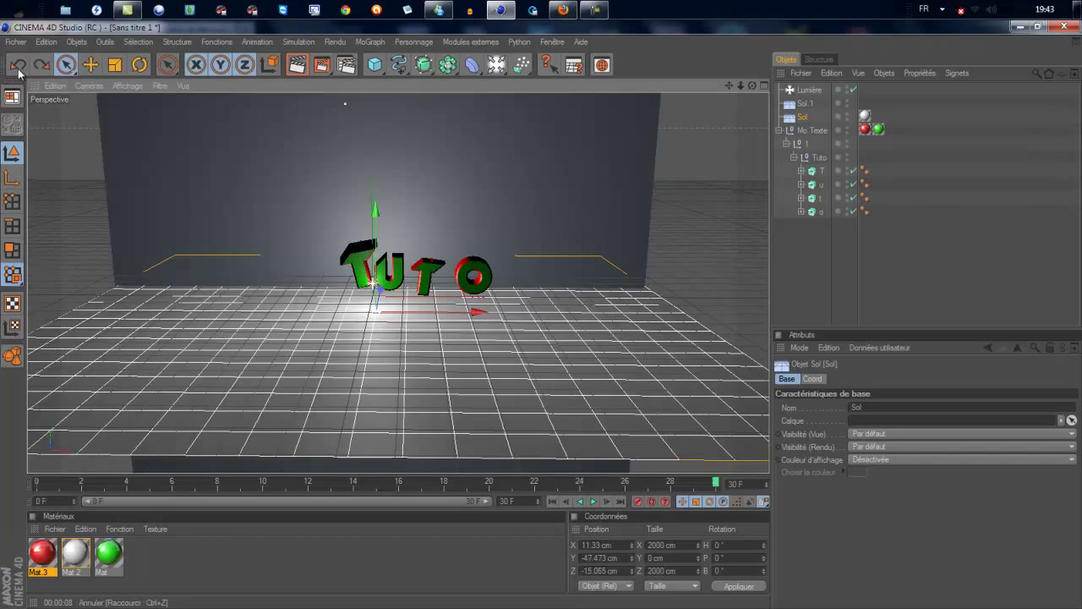
left_click(18, 67)
left_click_drag(370, 300, 555, 321)
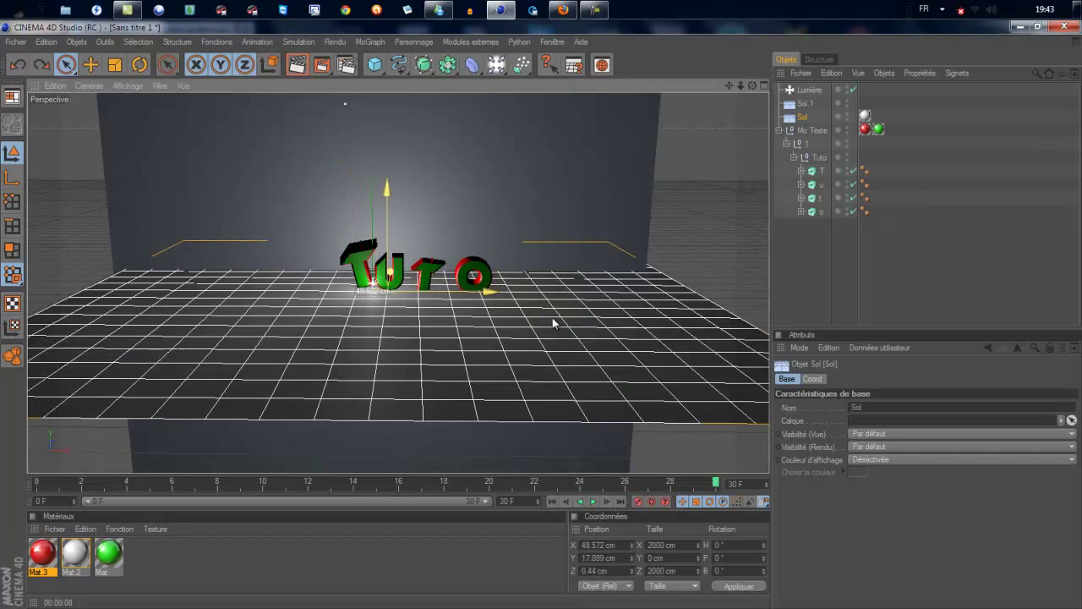
left_click(27, 68)
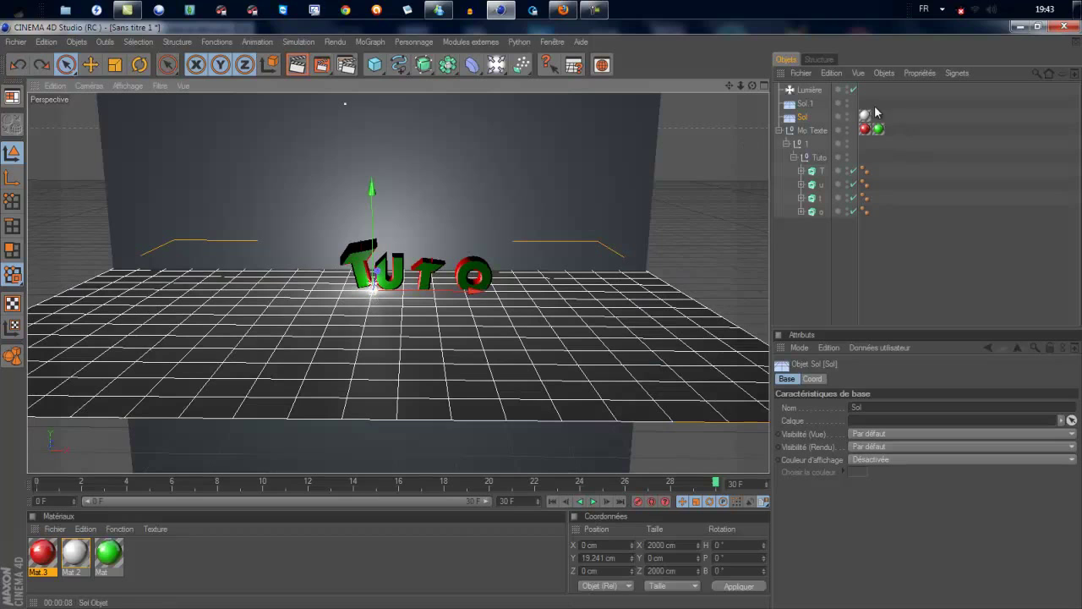
- Move Lumière down and to the left of the Tuto text and render a preview
left_click(800, 90)
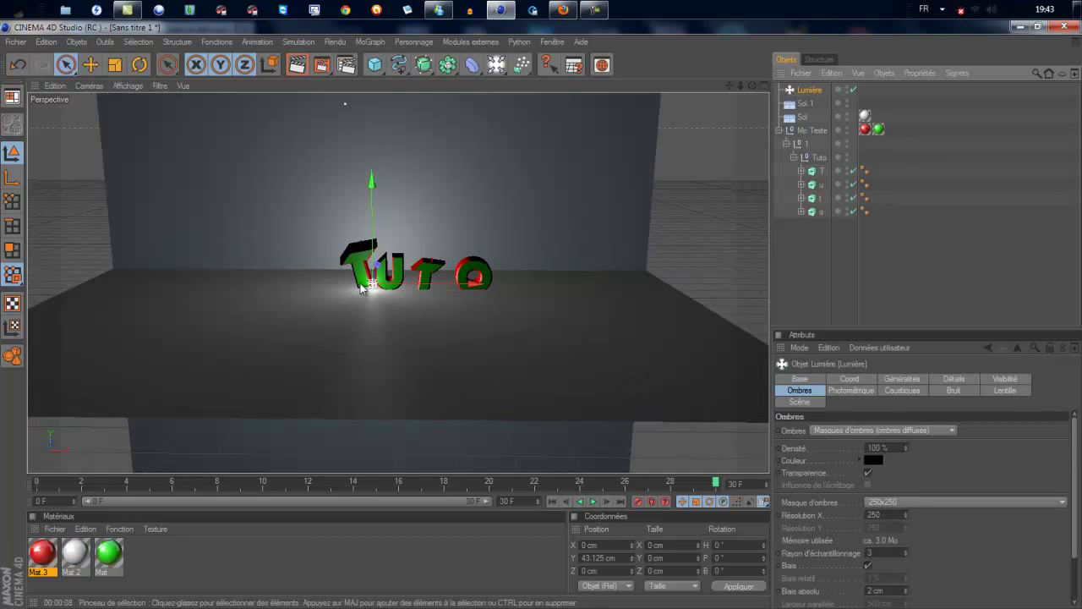
mouse_move(503, 305)
left_mouse_down()
mouse_move(588, 329)
mouse_move(415, 244)
left_mouse_up()
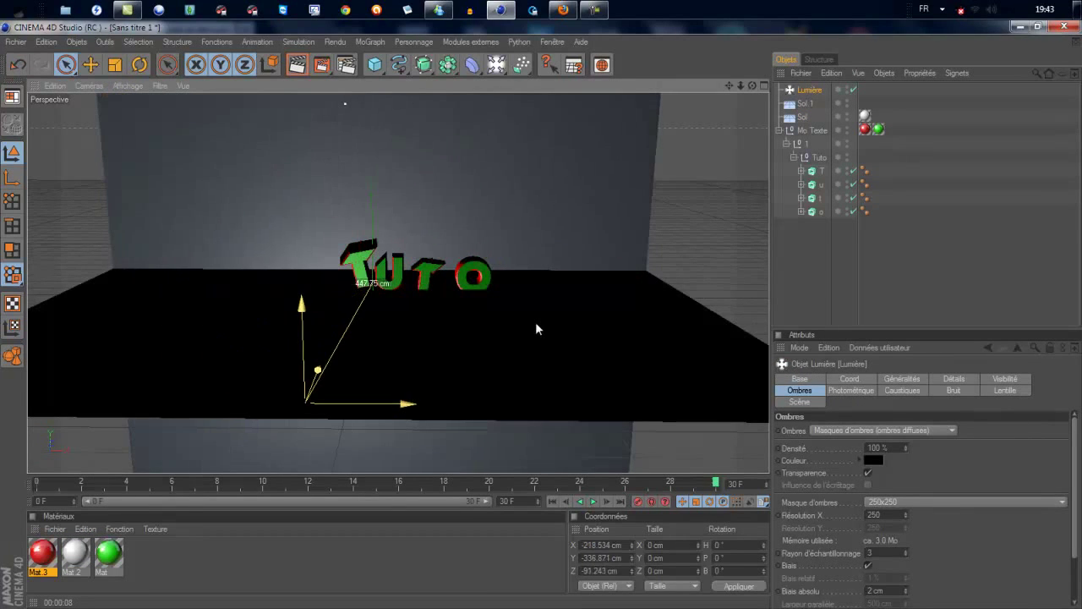
left_click(303, 71)
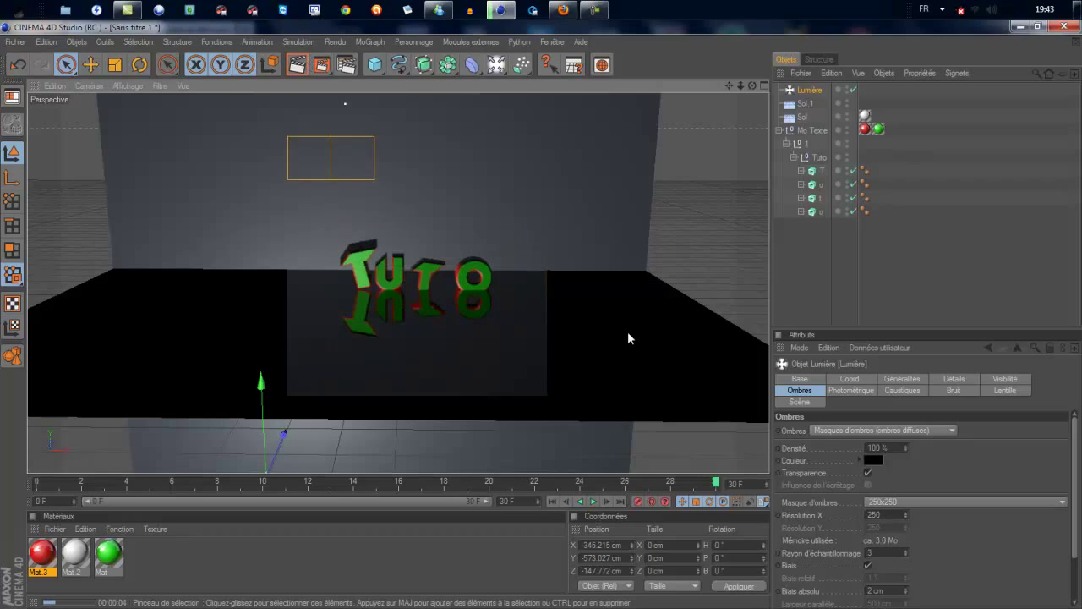
left_click(595, 186)
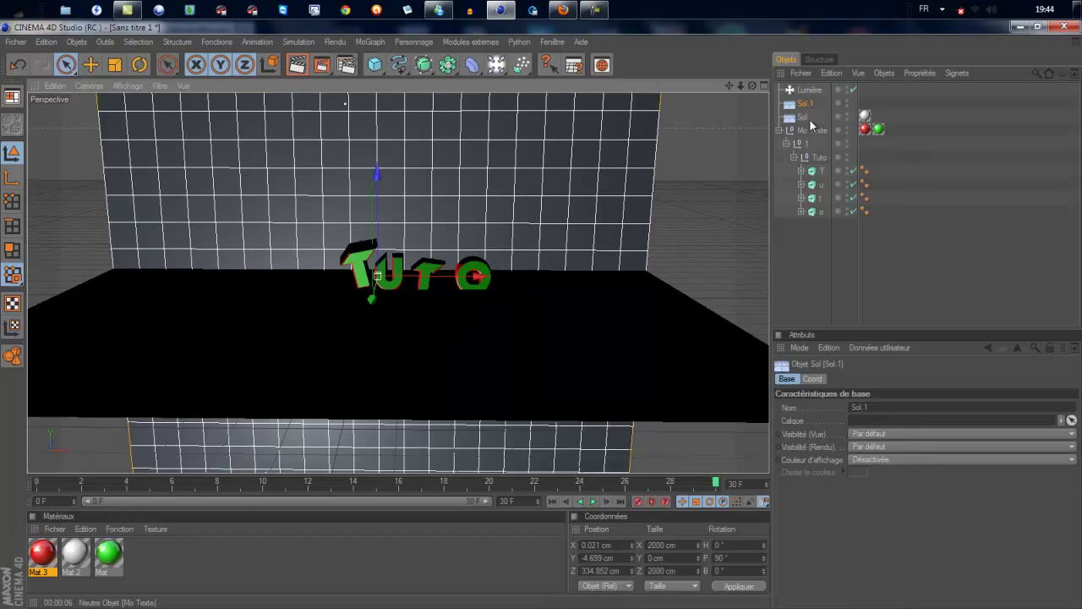
- Render another lighting preview with Lumière selected, then reselect the light
left_click(810, 90)
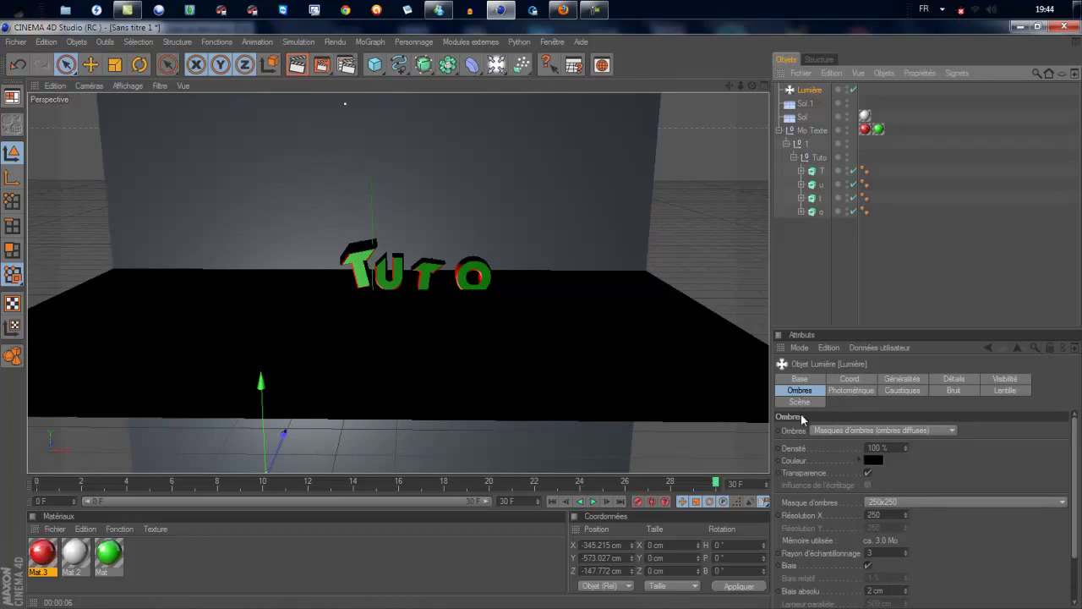
left_click(299, 66)
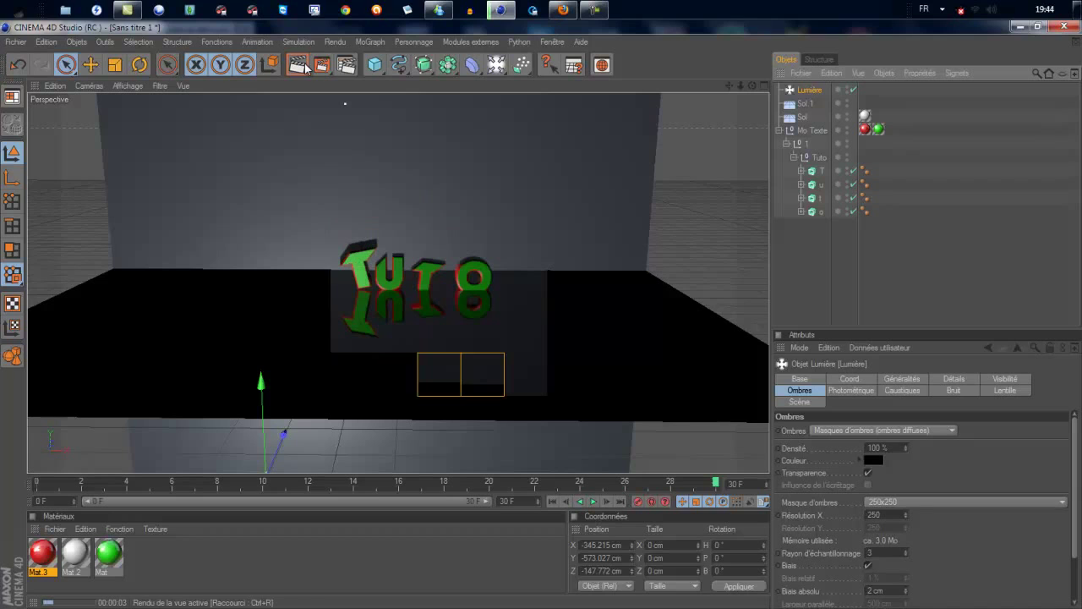
left_click(221, 230)
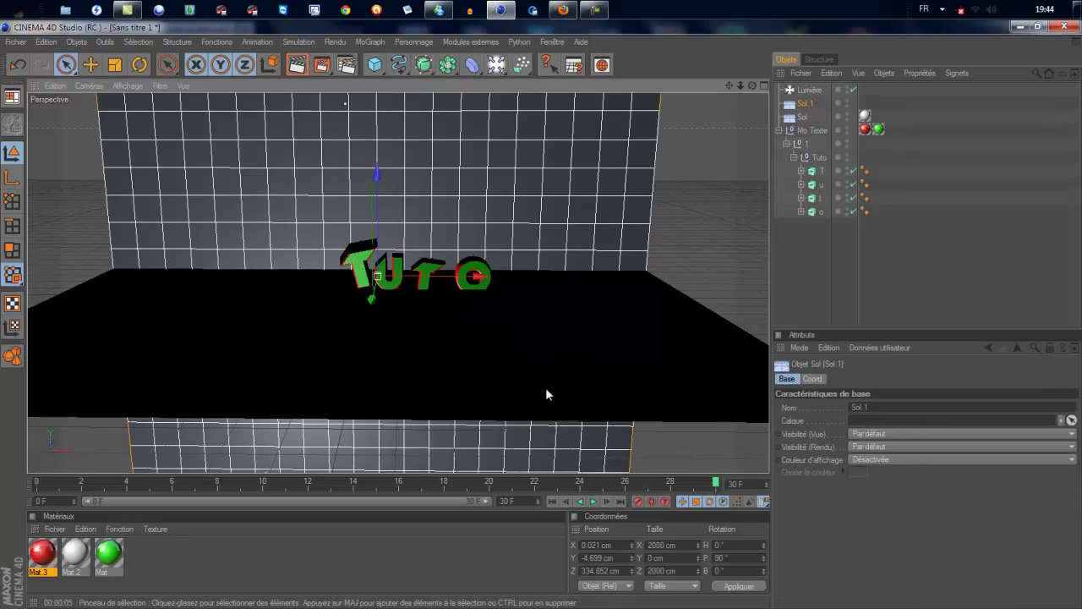
left_click(814, 90)
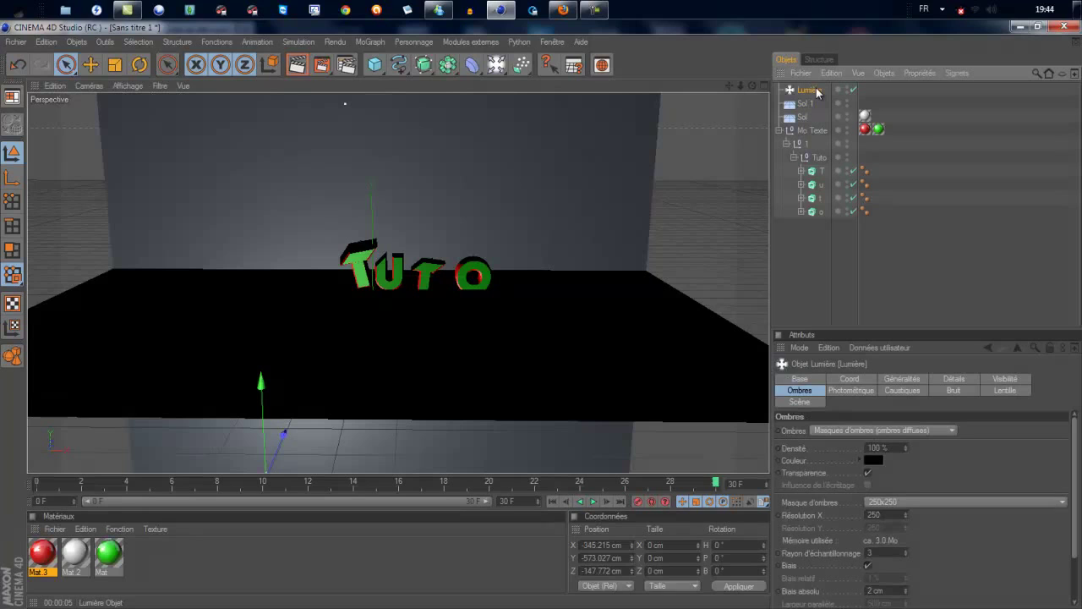
- Swap Lumière for a Lumière de visée target light, moved left and aimed at the TUTO text
key("Delete")
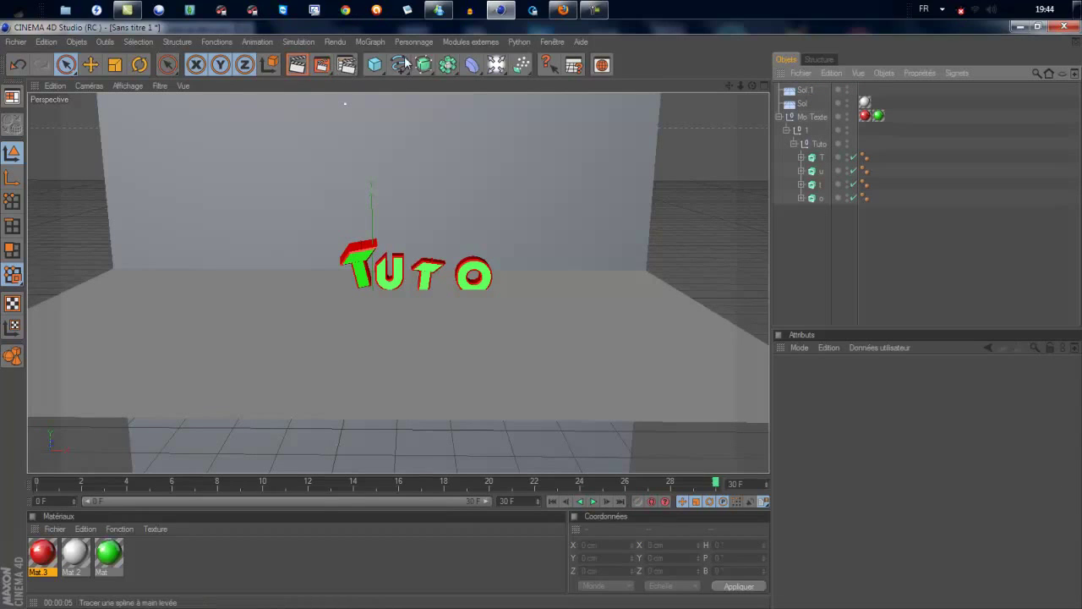
left_click(496, 63)
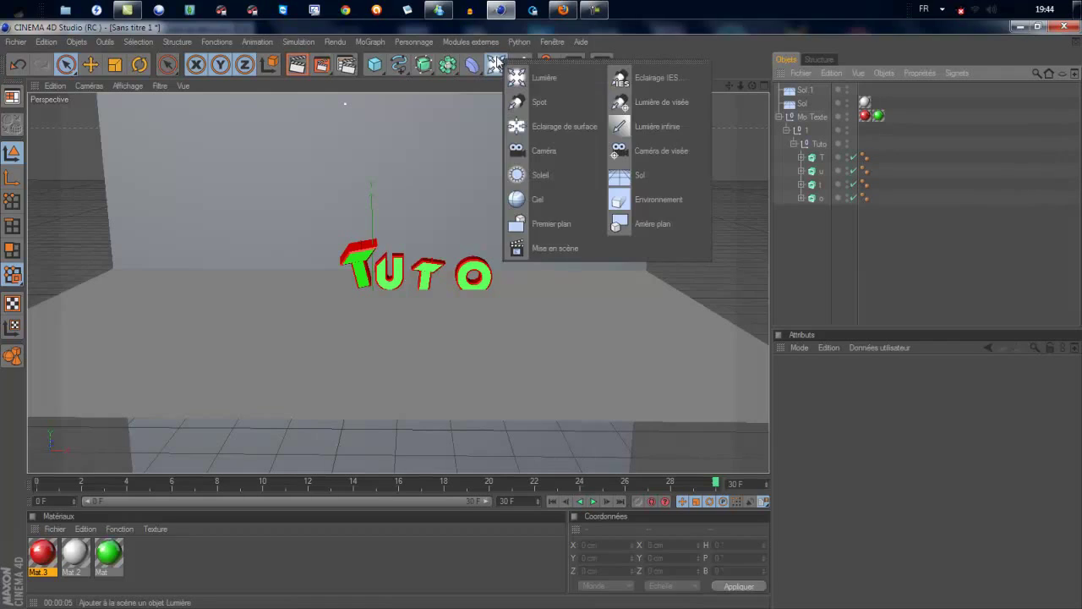
left_click(684, 101)
scroll(615, 151, "down", 2)
scroll(615, 151, "down", 3)
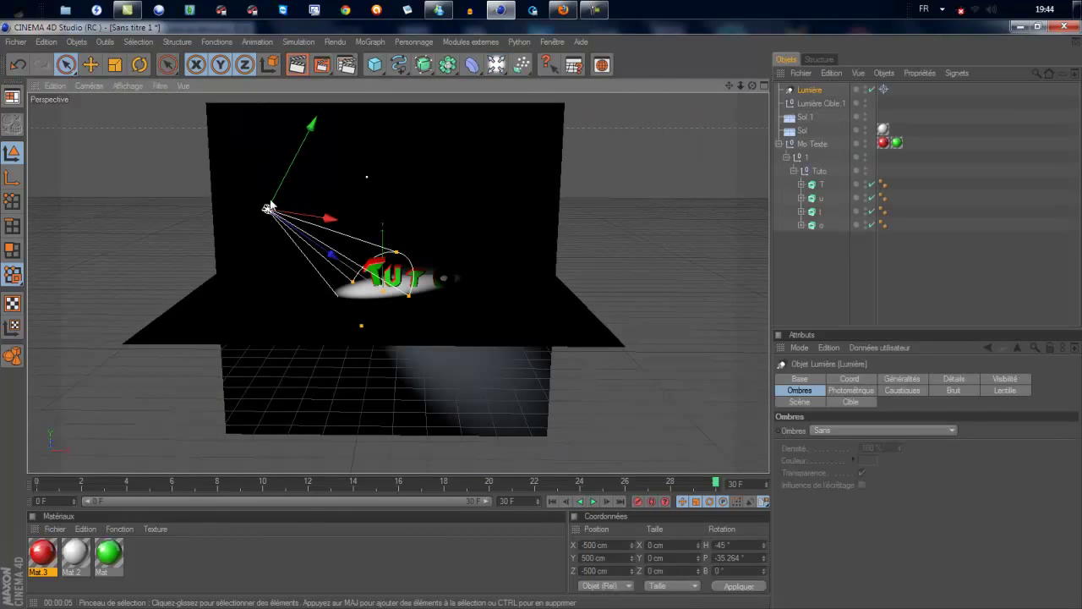
mouse_move(266, 213)
left_mouse_down()
mouse_move(541, 314)
mouse_move(527, 344)
mouse_move(546, 320)
left_mouse_up()
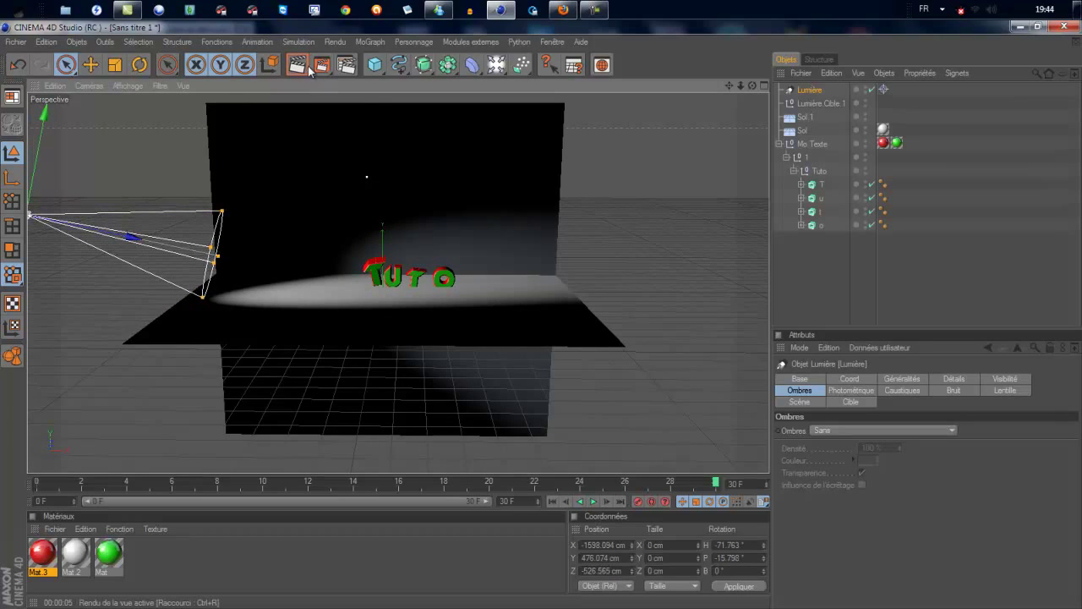
- Set the target light's shadows to 'Masques d'ombres (ombres diffuses)' and render the floor shadows
left_click(528, 276)
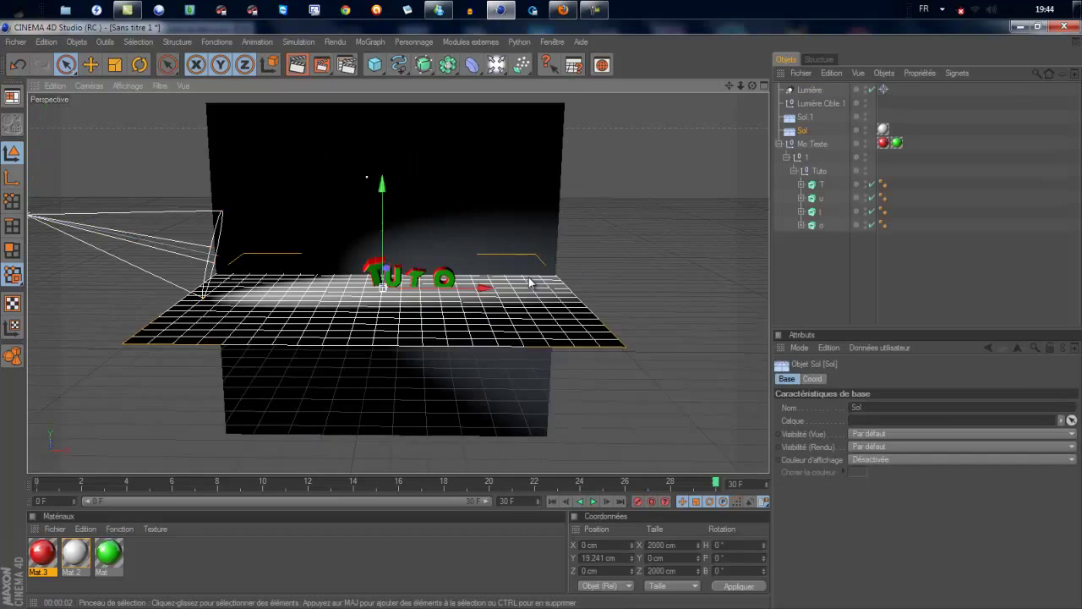
scroll(531, 279, "up", 1)
scroll(535, 278, "up", 1)
scroll(540, 275, "up", 1)
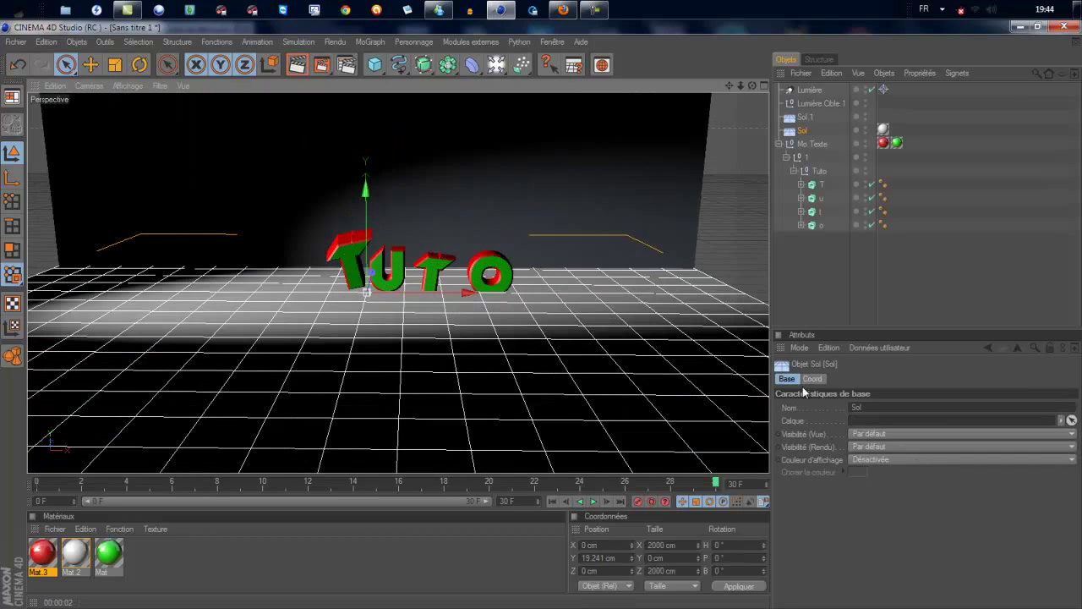
left_click(819, 91)
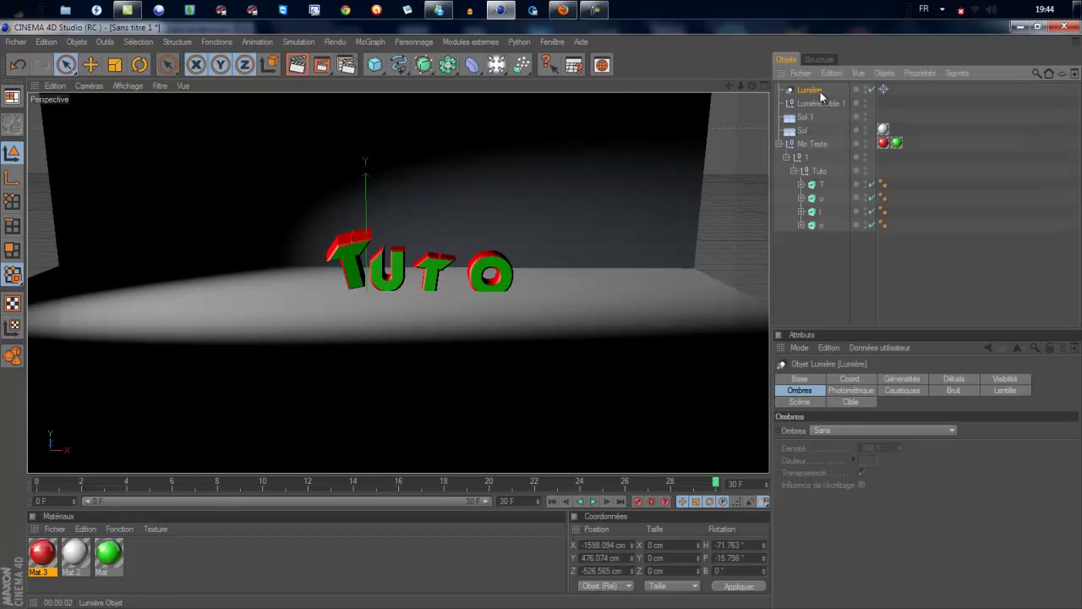
left_click(800, 390)
left_click(892, 431)
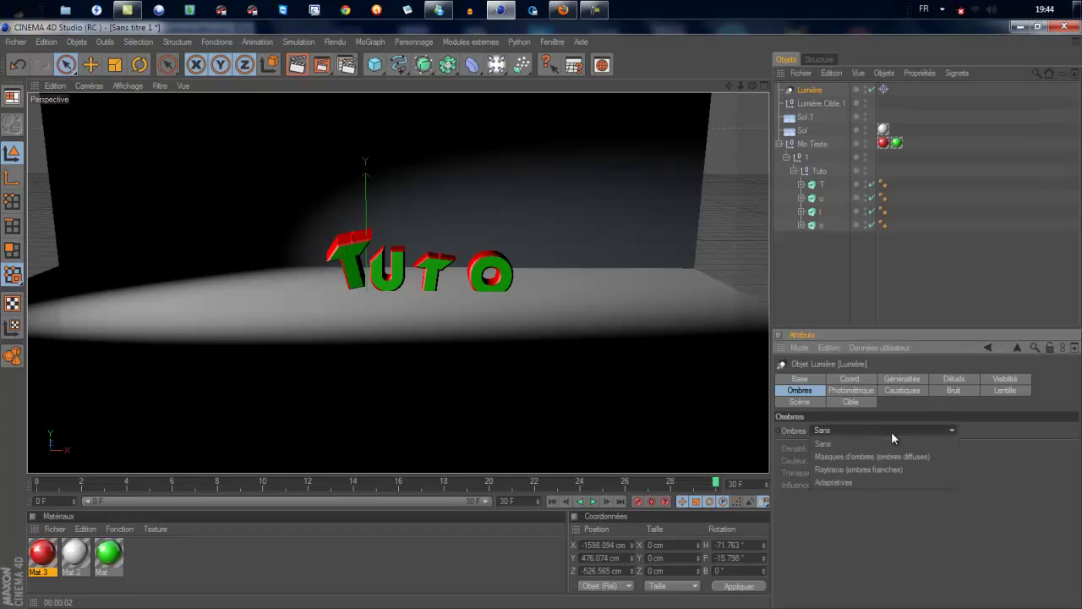
left_click(884, 456)
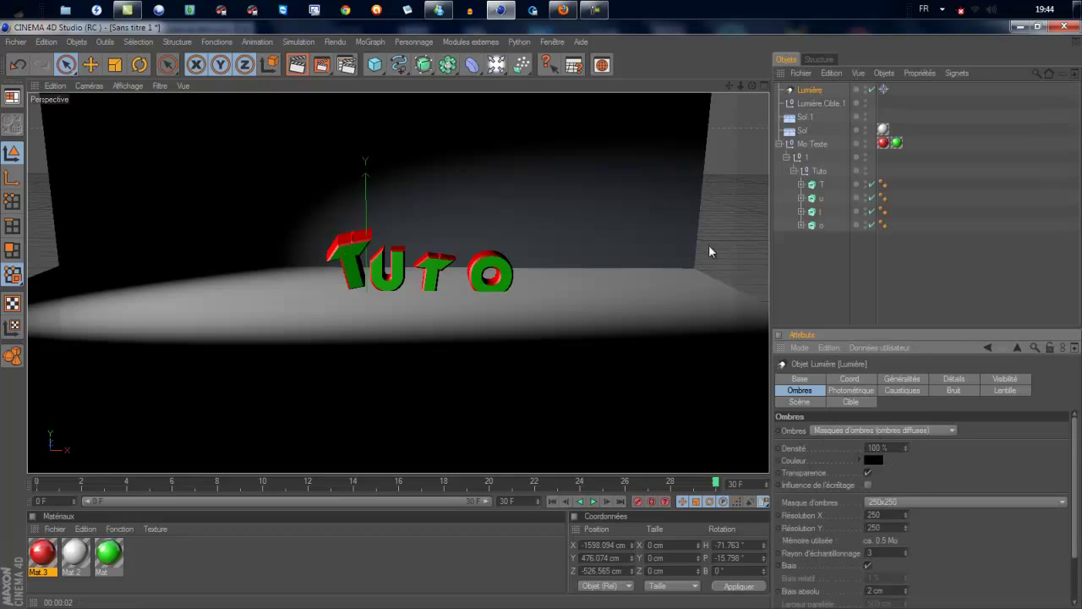
left_click(302, 73)
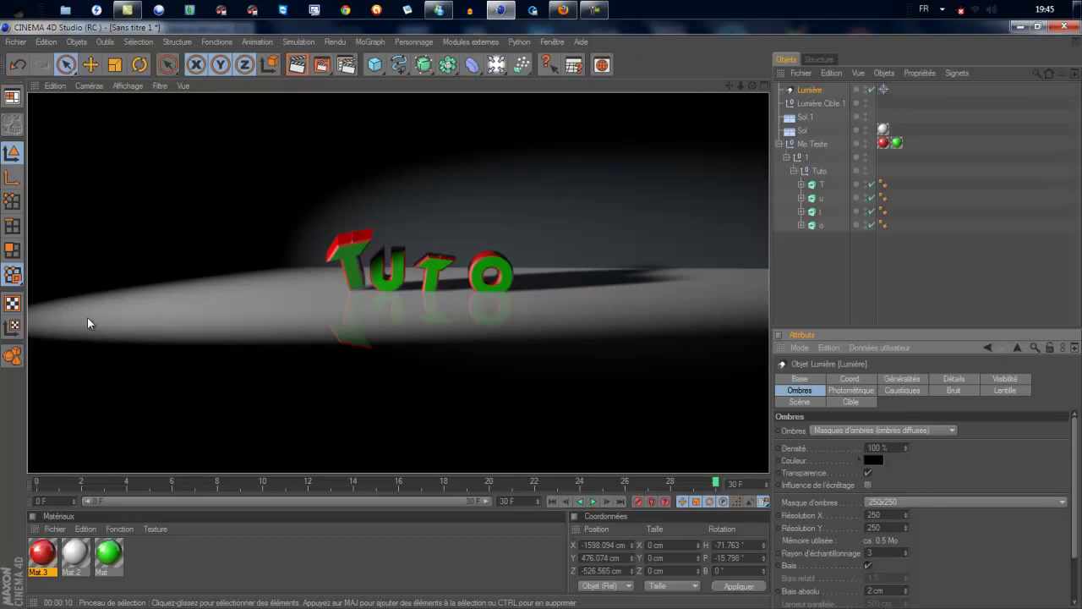
left_click(218, 201)
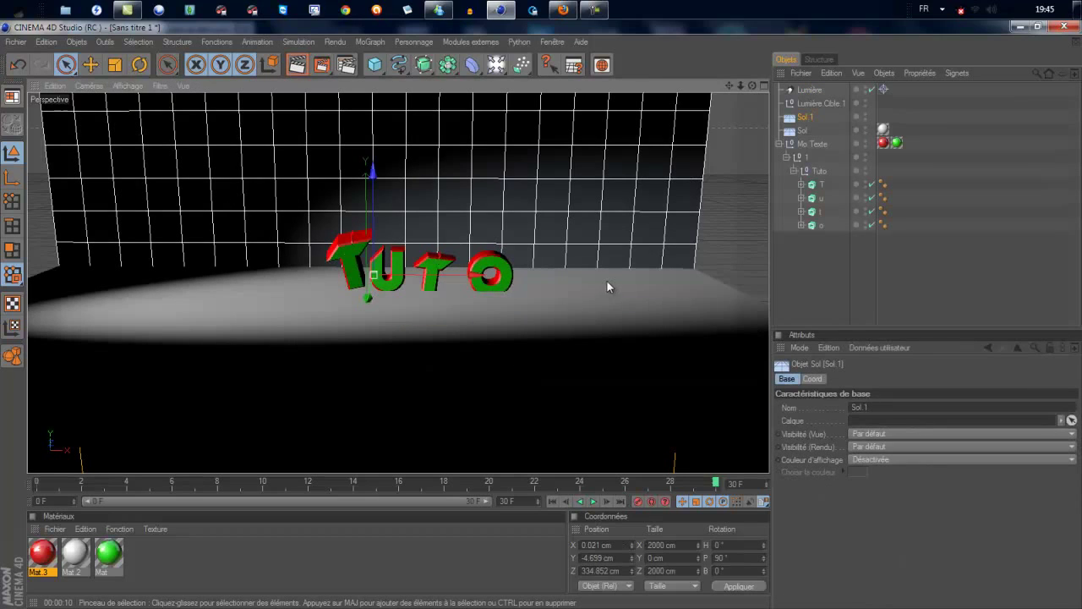
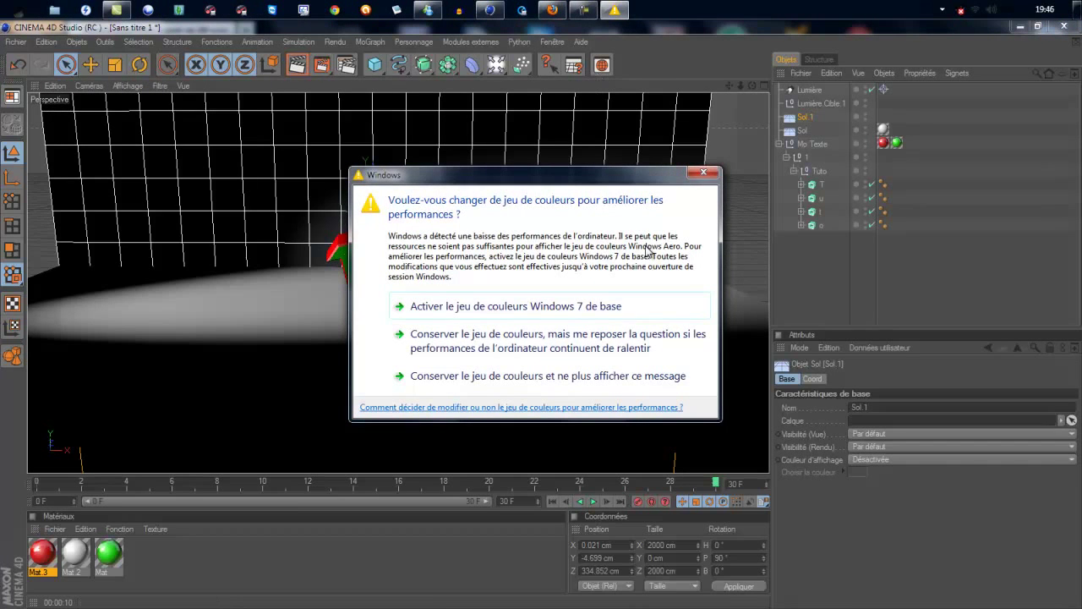
- Dismiss the colour-scheme prompt and add a sphere primitive to the scene
left_click(602, 377)
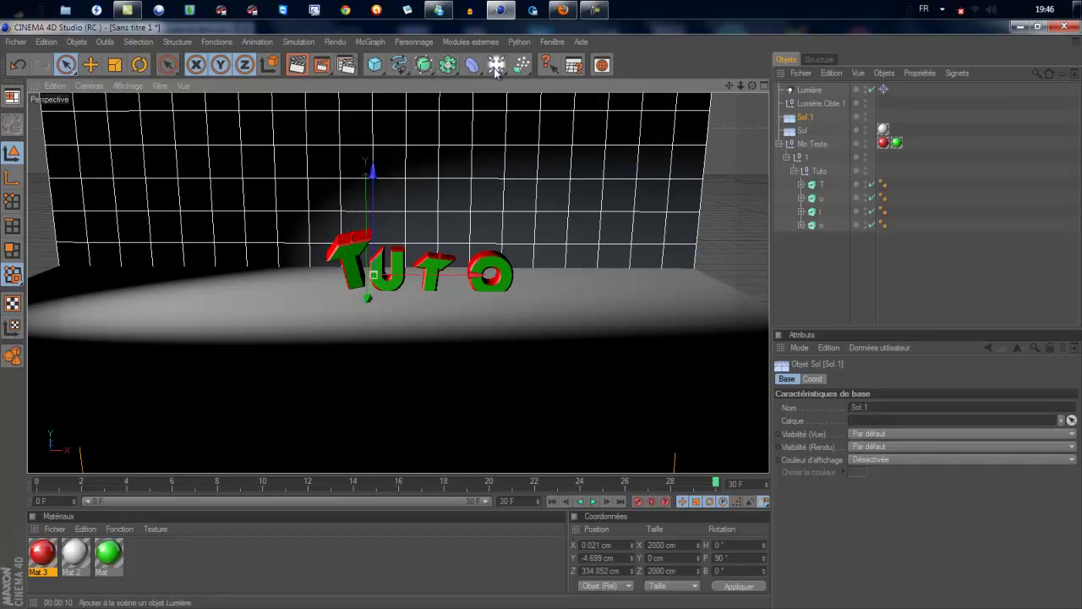
left_click(375, 65)
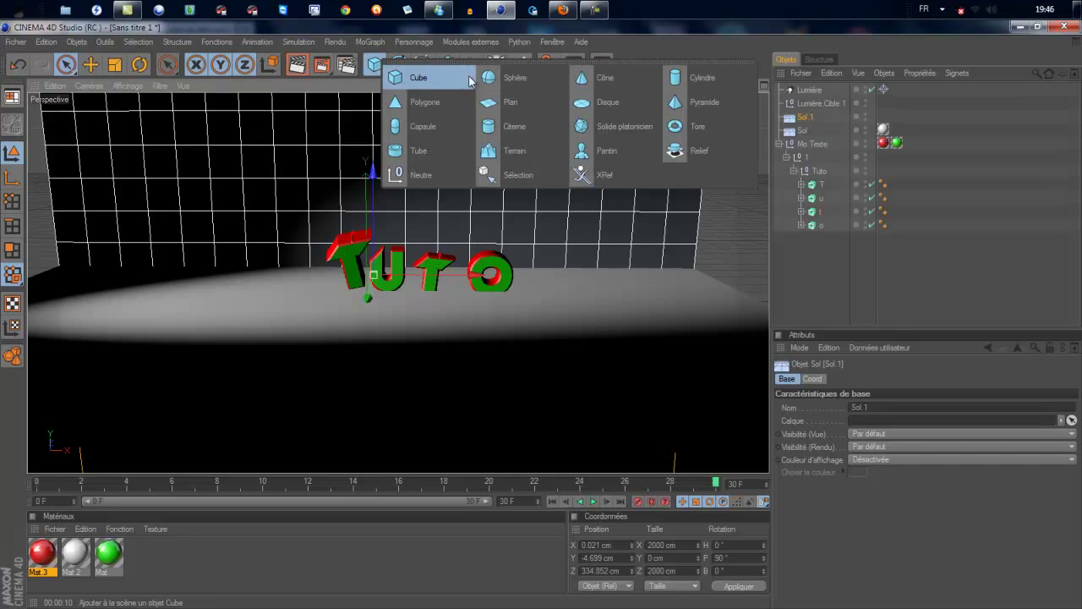
left_click(499, 78)
- Enlarge the sphere to about 118 cm radius and place it at X 750.88, Y 896.874 cm
scroll(459, 352, "down", 3)
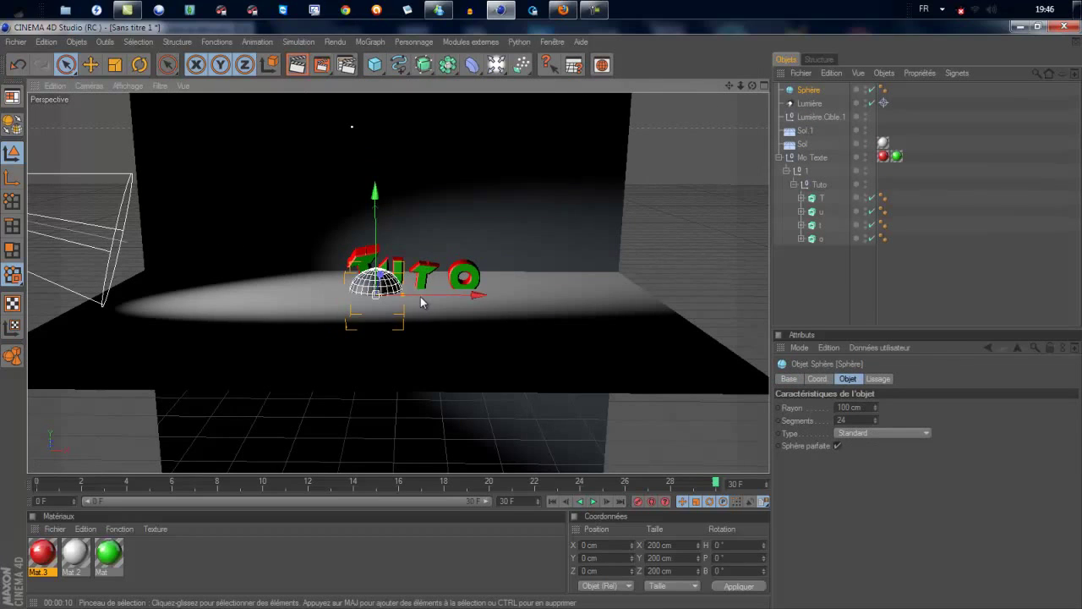
mouse_move(405, 293)
left_mouse_down()
mouse_move(506, 320)
mouse_move(553, 317)
left_mouse_up()
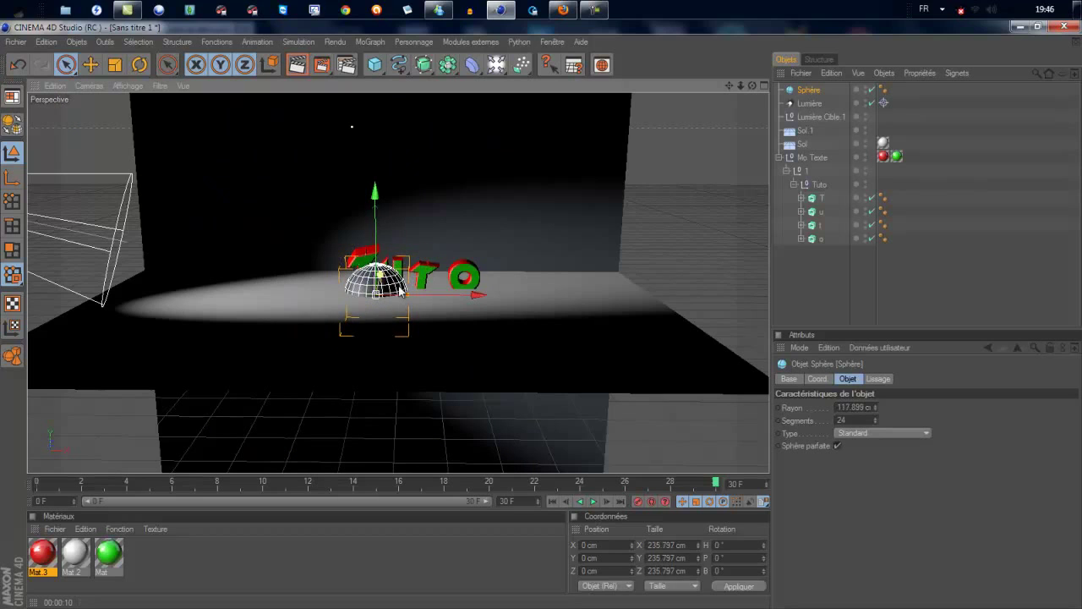
mouse_move(449, 295)
left_mouse_down()
mouse_move(541, 321)
mouse_move(544, 302)
mouse_move(542, 319)
left_mouse_up()
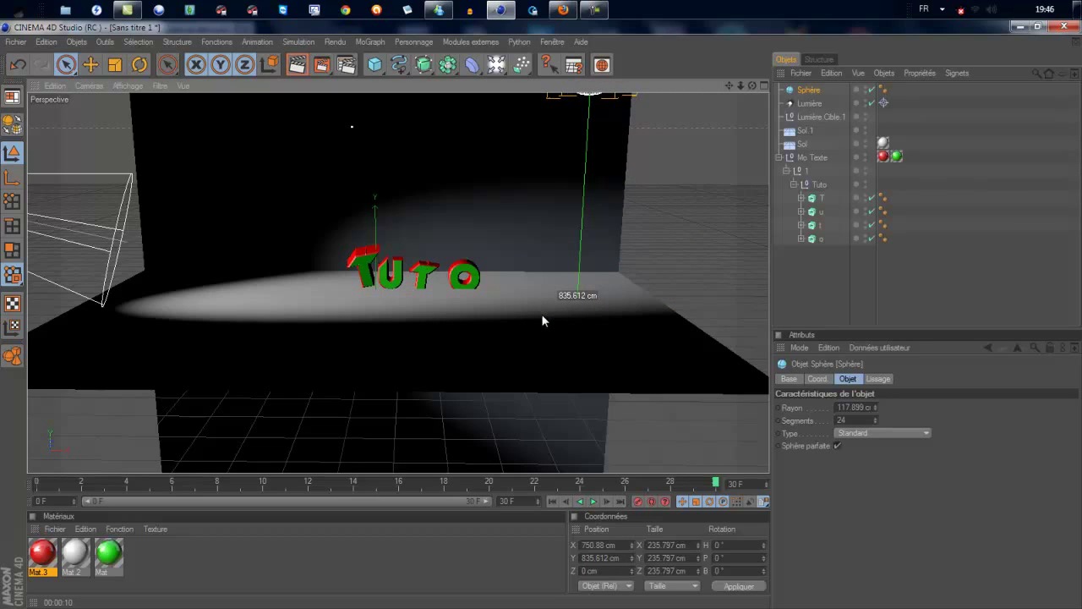
left_click_drag(542, 320, 541, 314)
scroll(580, 203, "down", 3)
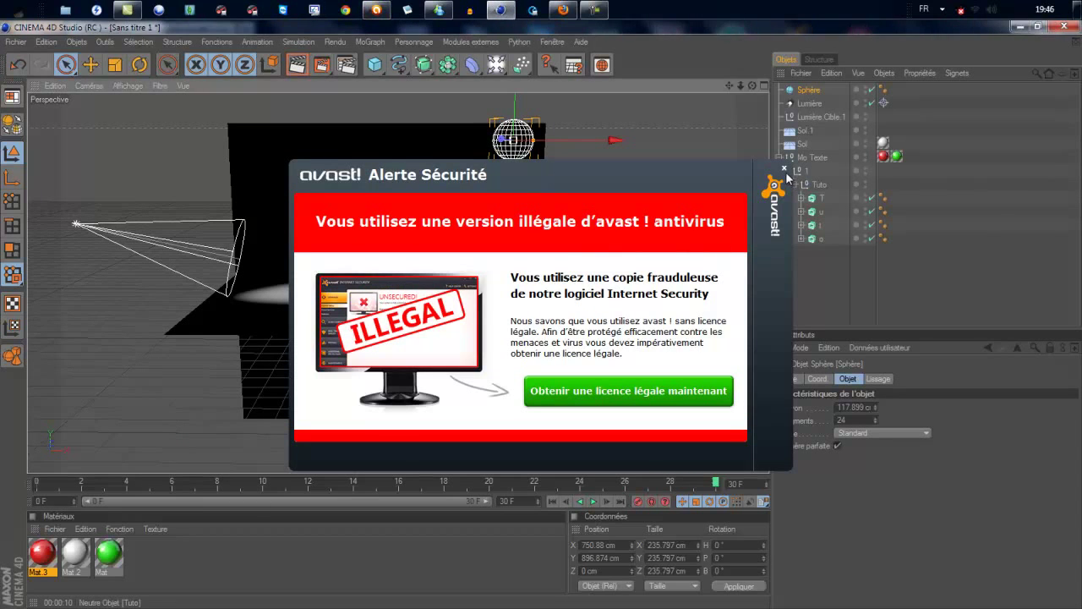
left_click(784, 167)
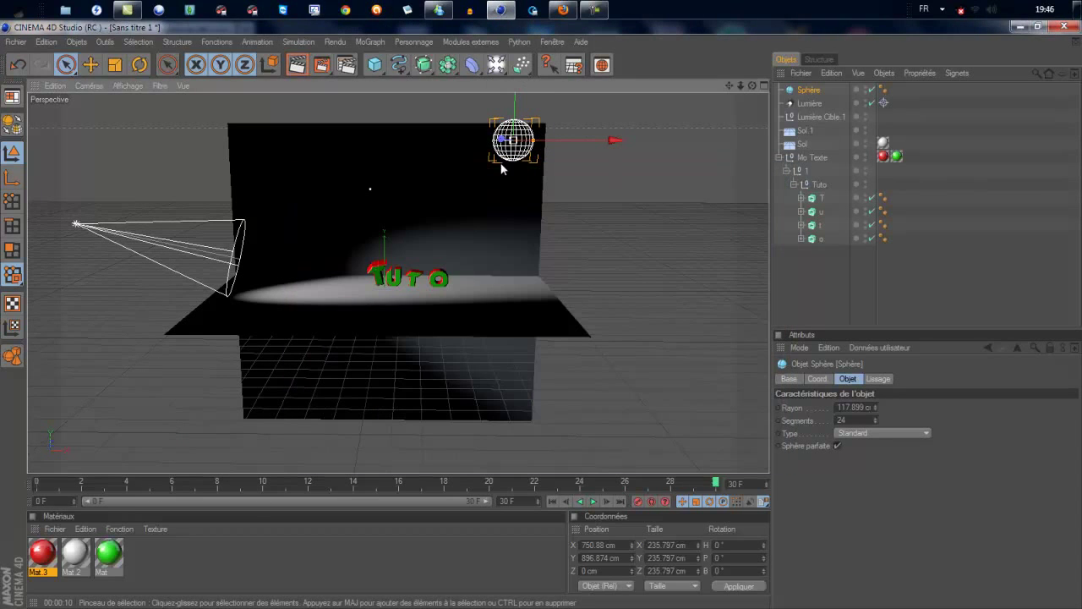
- Create material Mat.1 and set its colour to blue (R0, V114, B255)
double_click(231, 566)
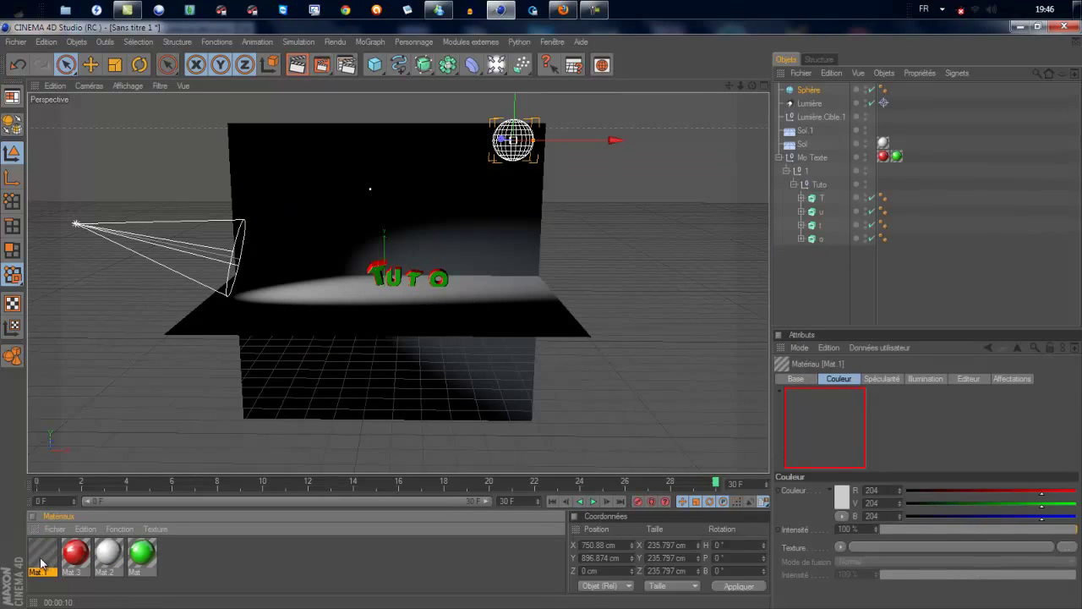
double_click(40, 554)
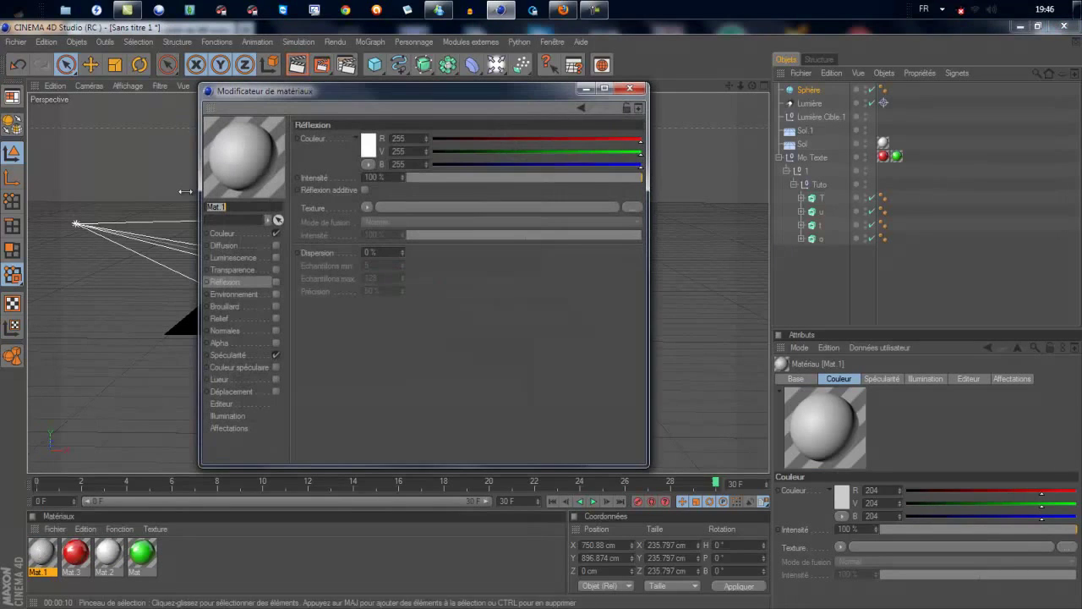
left_click(225, 233)
left_click(361, 146)
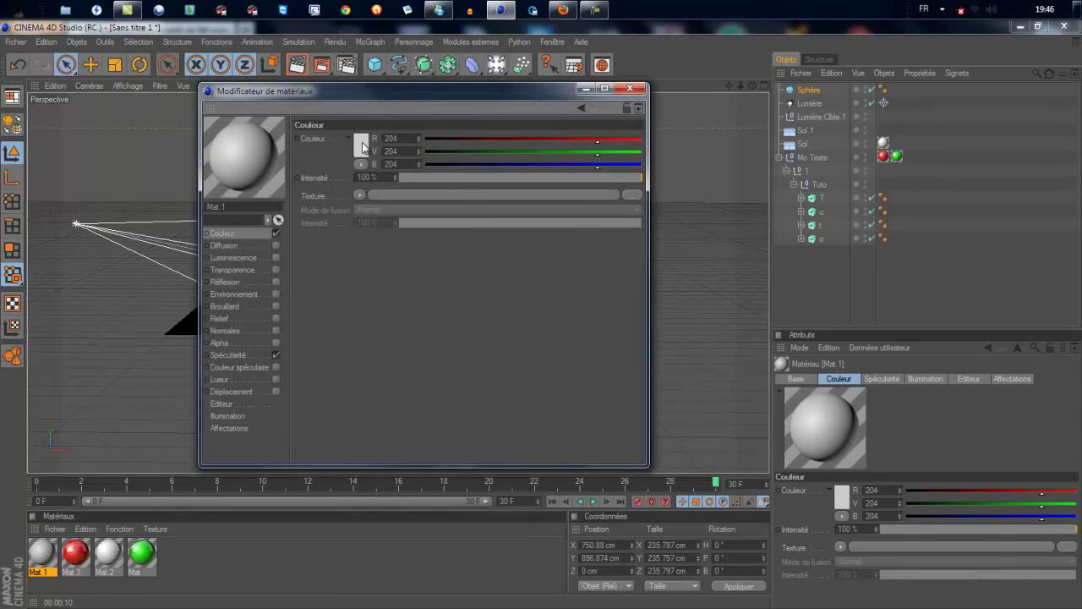
left_click(344, 89)
left_click_drag(344, 89, 453, 102)
left_click(405, 89)
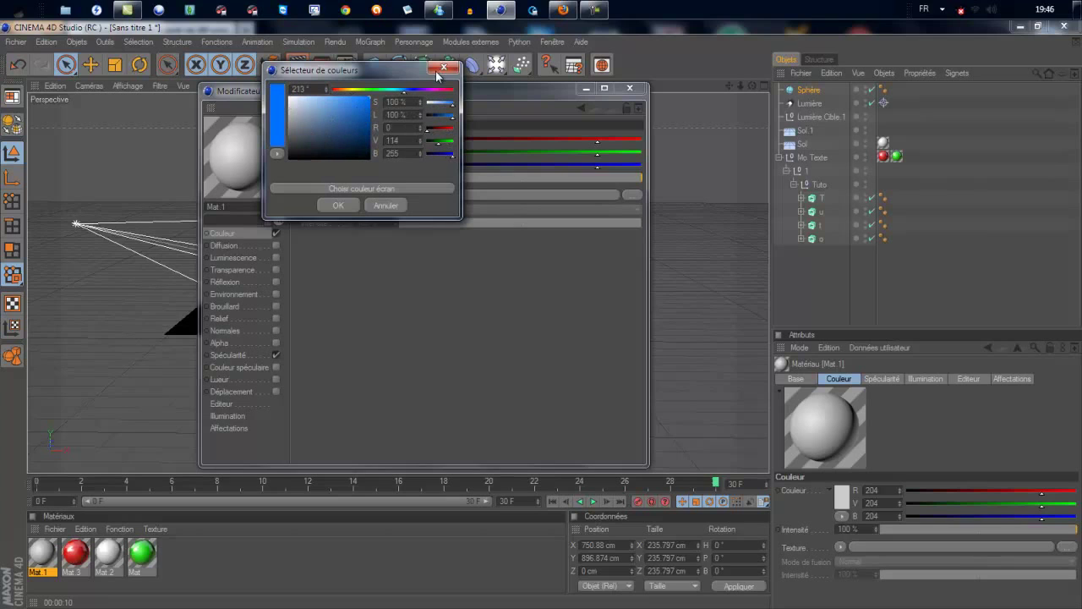
left_click(339, 204)
- Enable reflection on Mat.1 at about 38% intensity and close the material editor
left_click(220, 270)
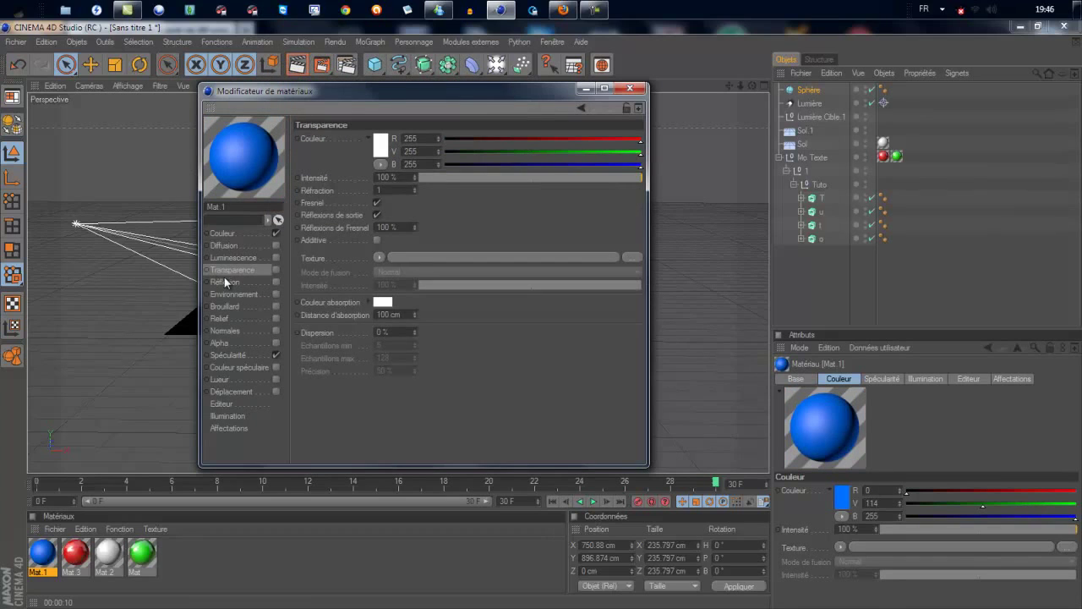
left_click(229, 282)
left_click(273, 280)
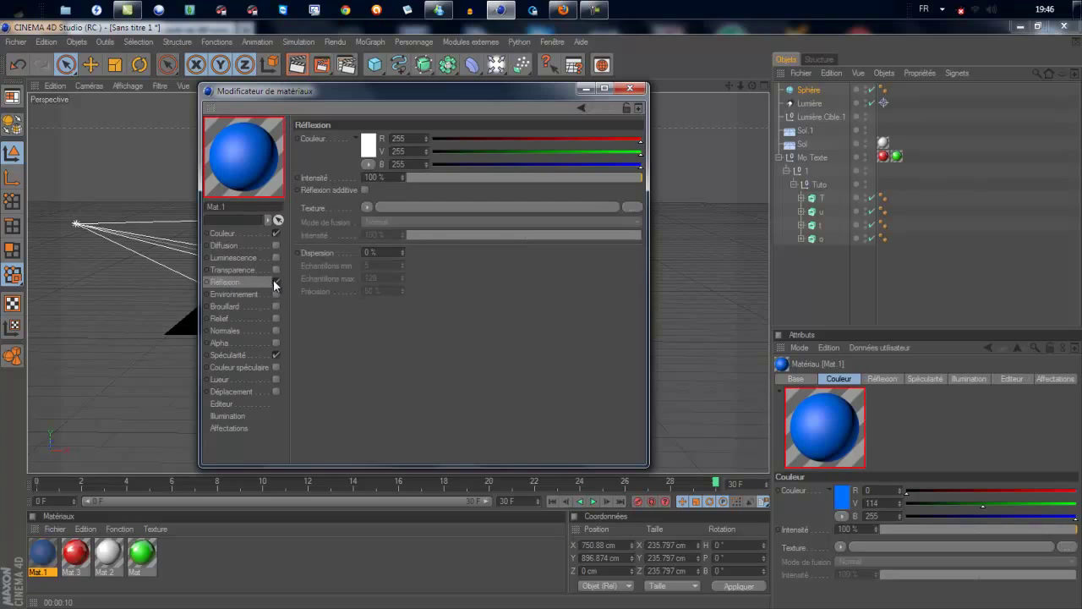
left_click(471, 176)
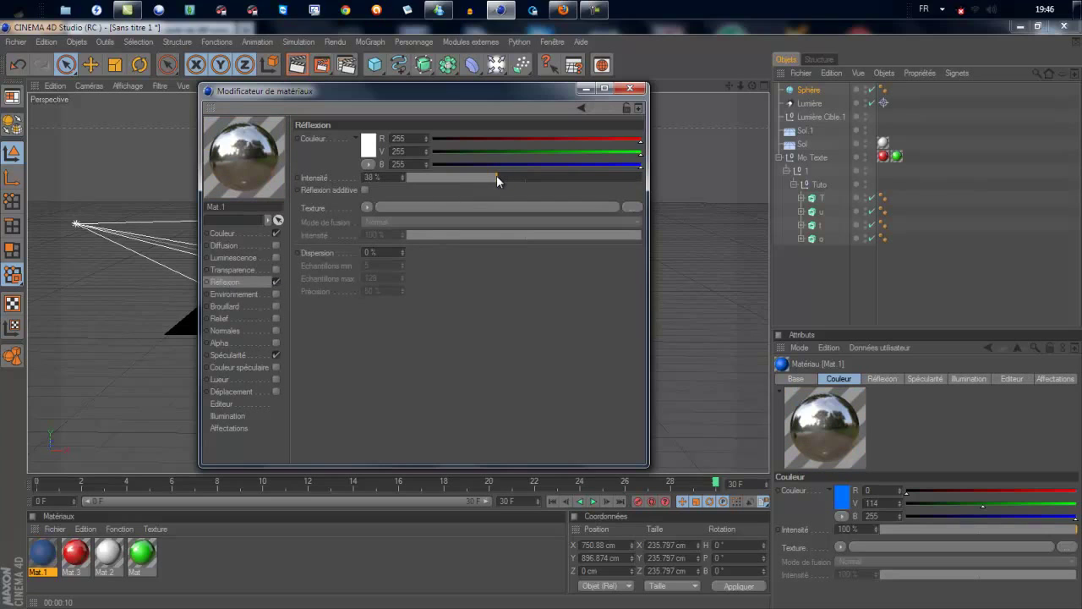
left_click(629, 89)
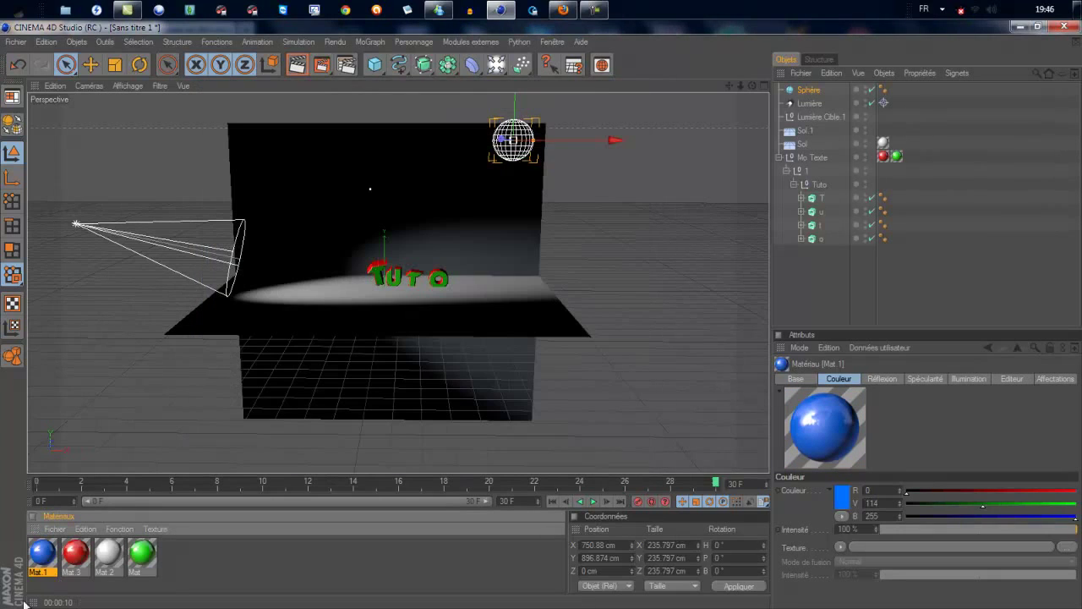
- Drag the blue Mat.1 material onto the sphere
left_click_drag(41, 562, 512, 140)
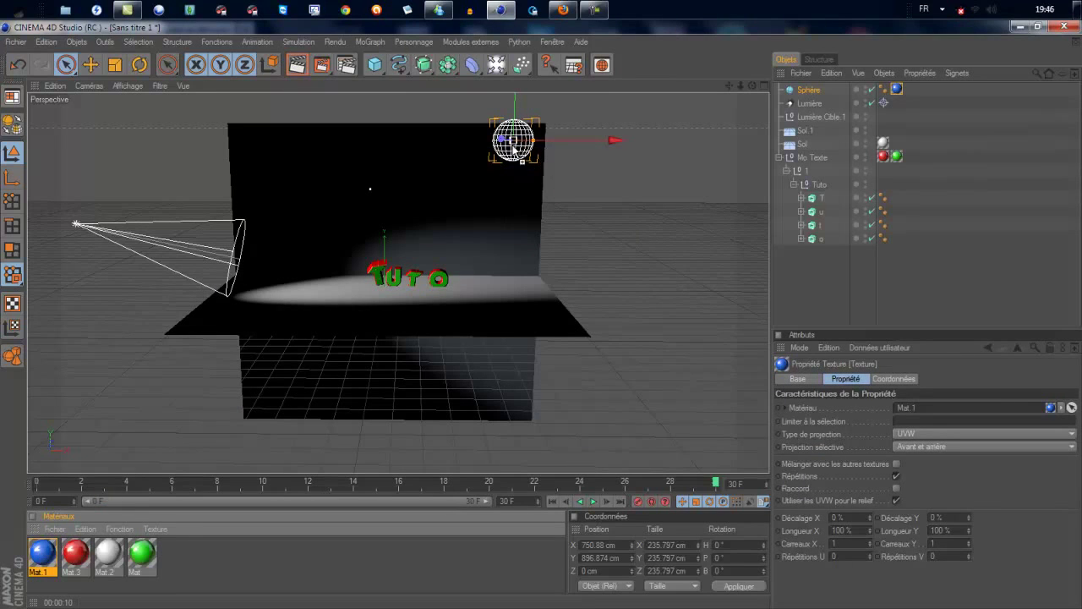
left_click_drag(41, 562, 513, 148)
left_click(2, 603)
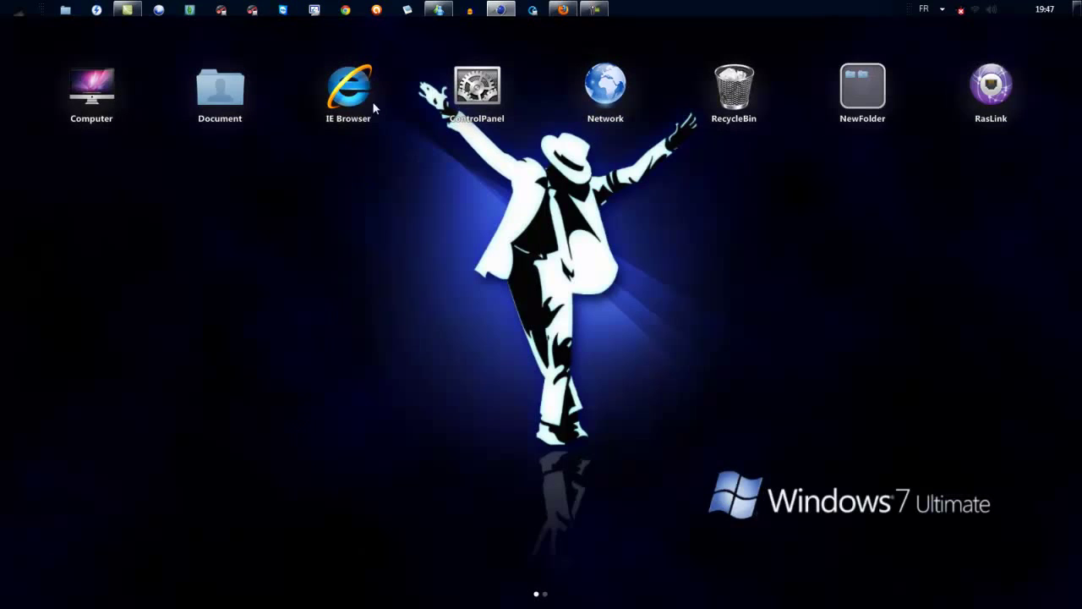
left_click(501, 9)
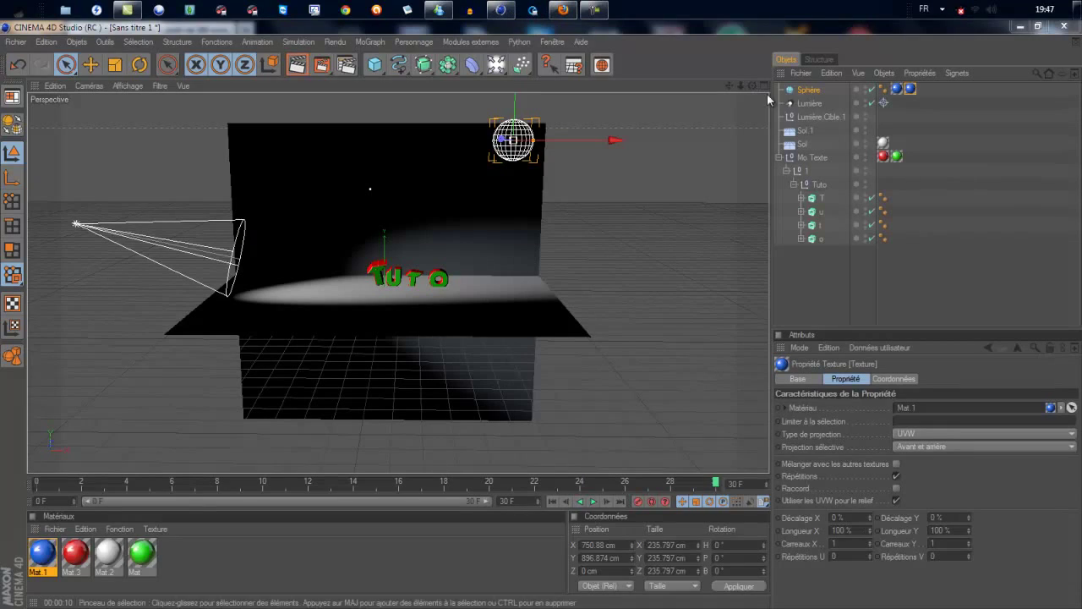
- Delete the duplicate texture tag from the sphere, undo an accidental move, and zoom toward the text
right_click(913, 88)
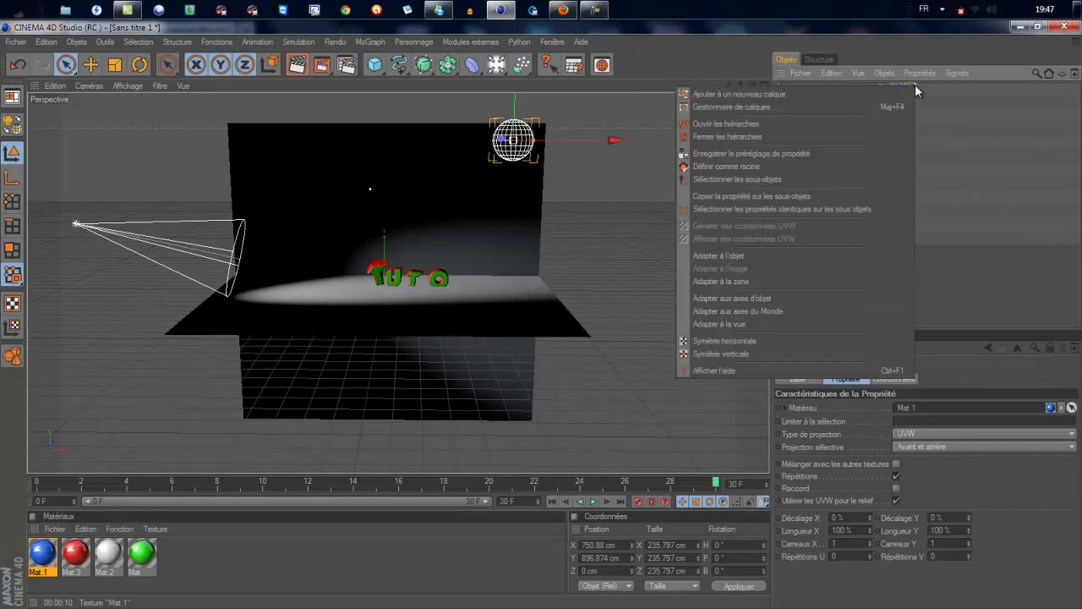
left_click(917, 86)
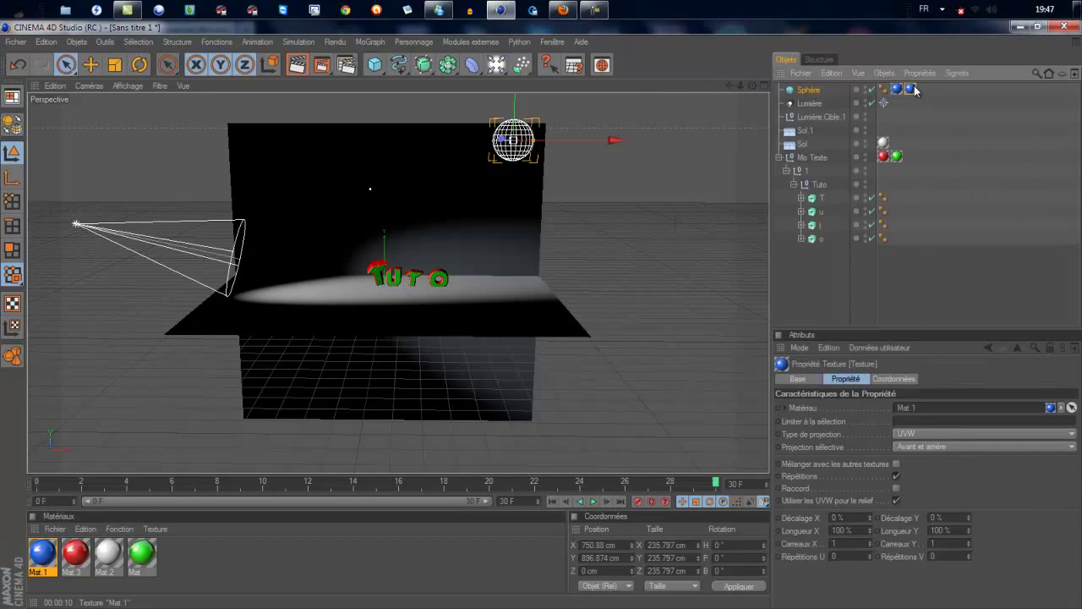
key("Delete")
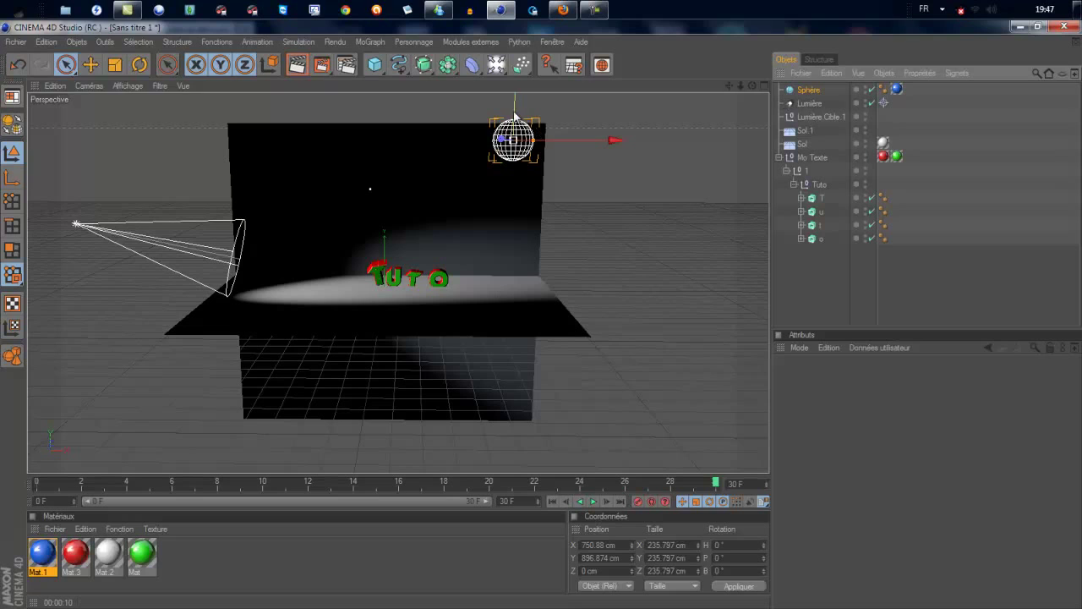
left_click_drag(514, 106, 542, 319)
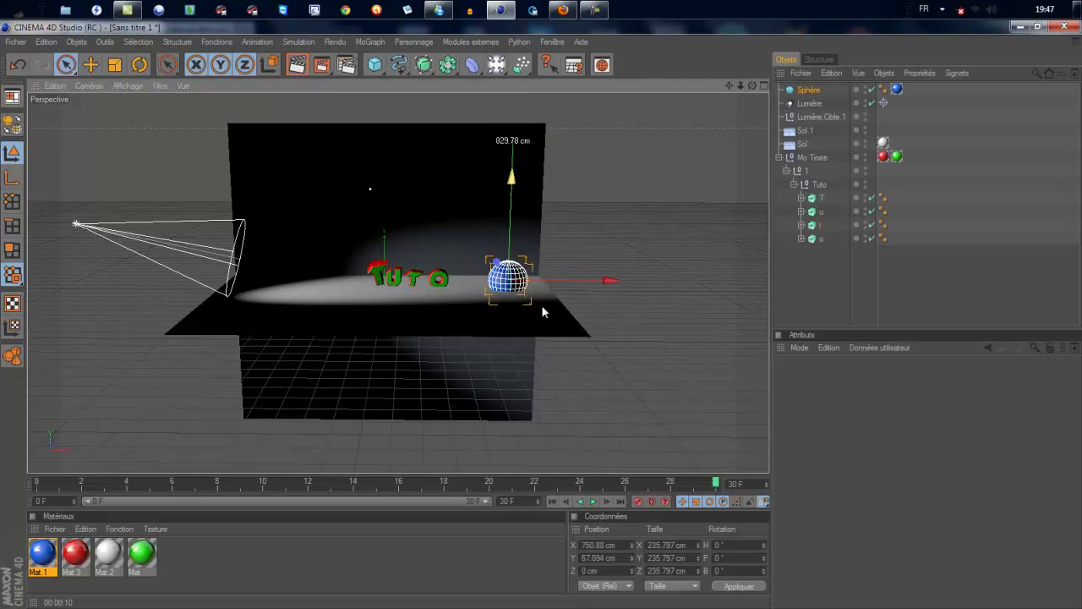
key("ctrl+z")
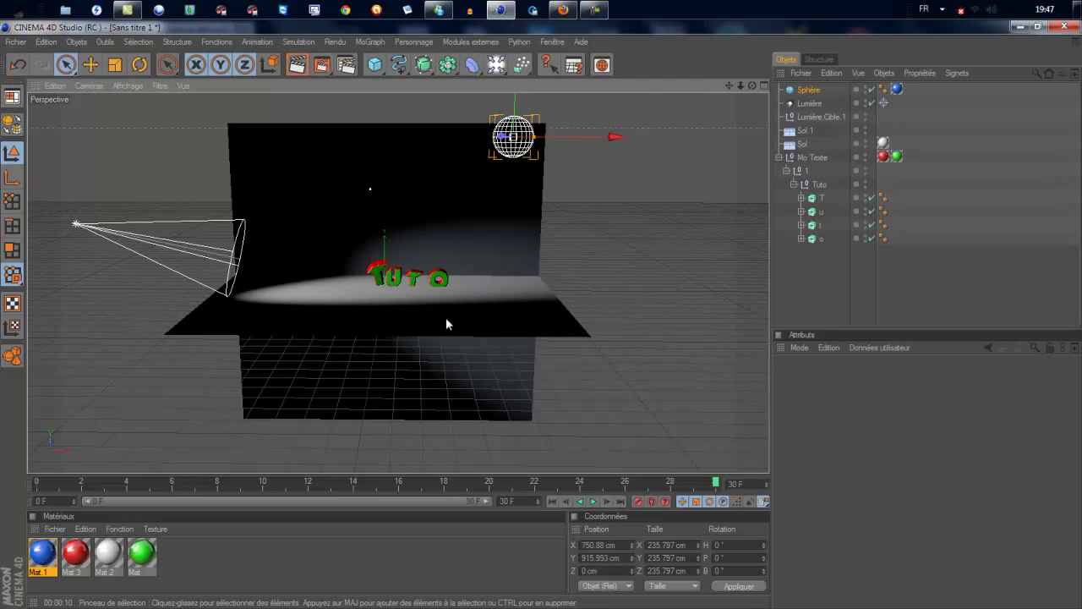
scroll(447, 324, "up", 3)
scroll(443, 320, "up", 2)
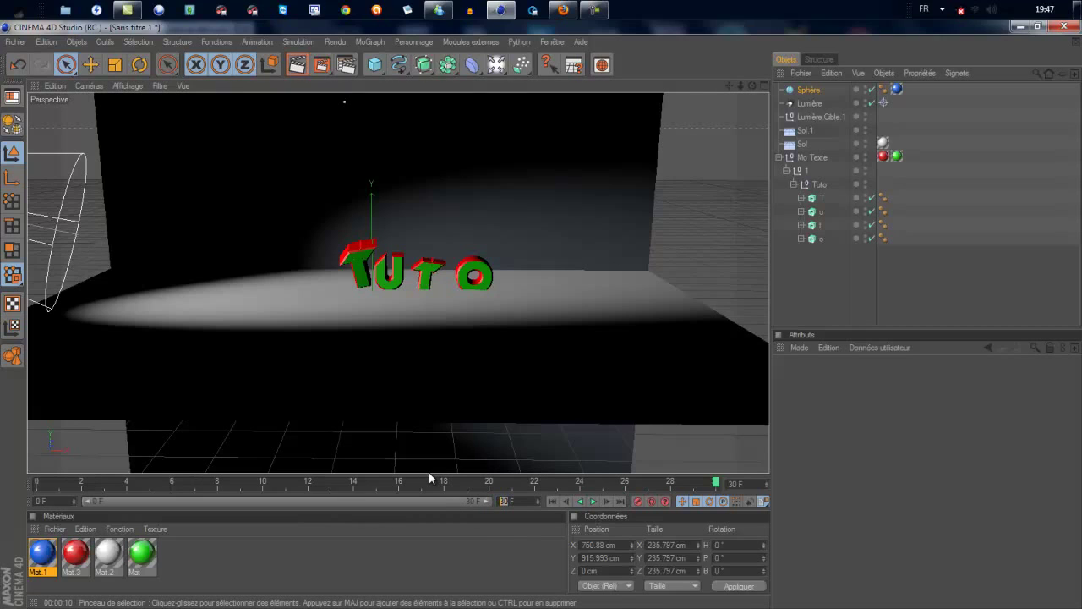
- Set the end frame to 200 F, widen the timeline to about frame 70, and scrub to frame 40
type("200")
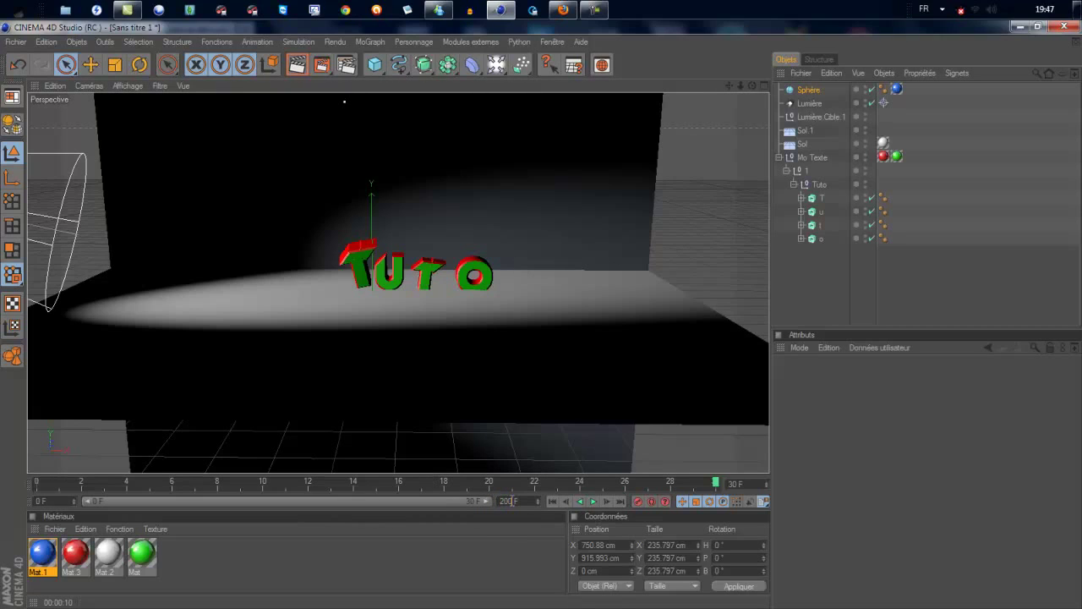
key("Return")
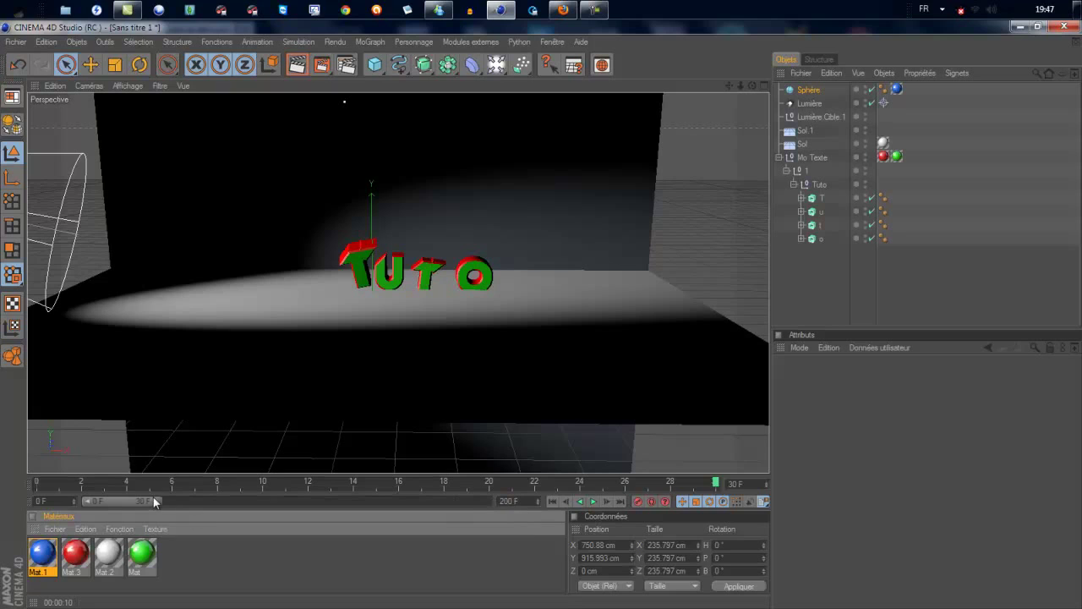
left_click_drag(156, 500, 238, 502)
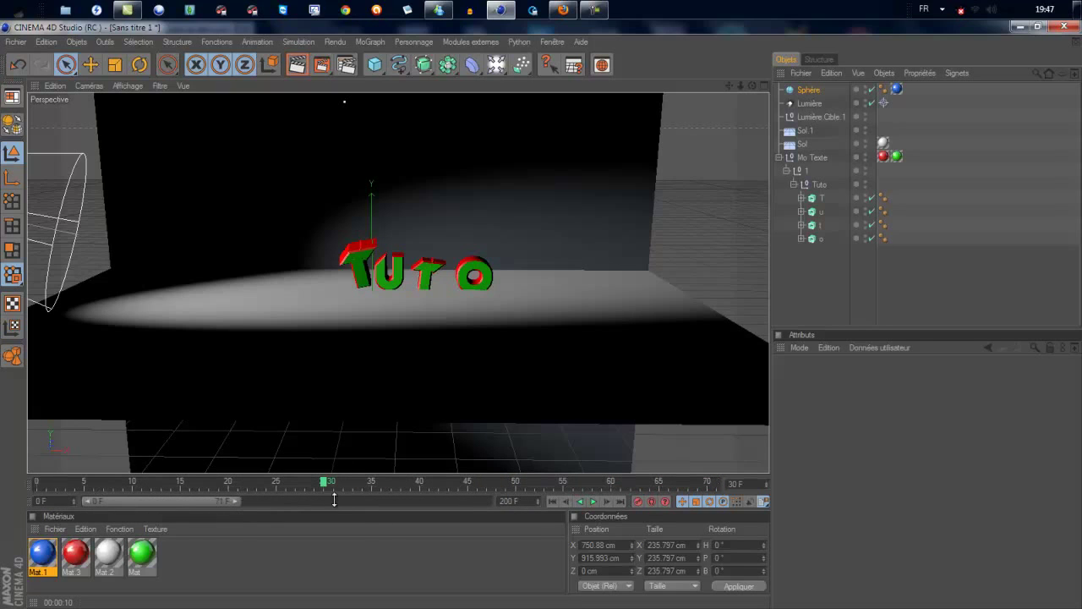
scroll(507, 237, "down", 3)
scroll(520, 224, "down", 3)
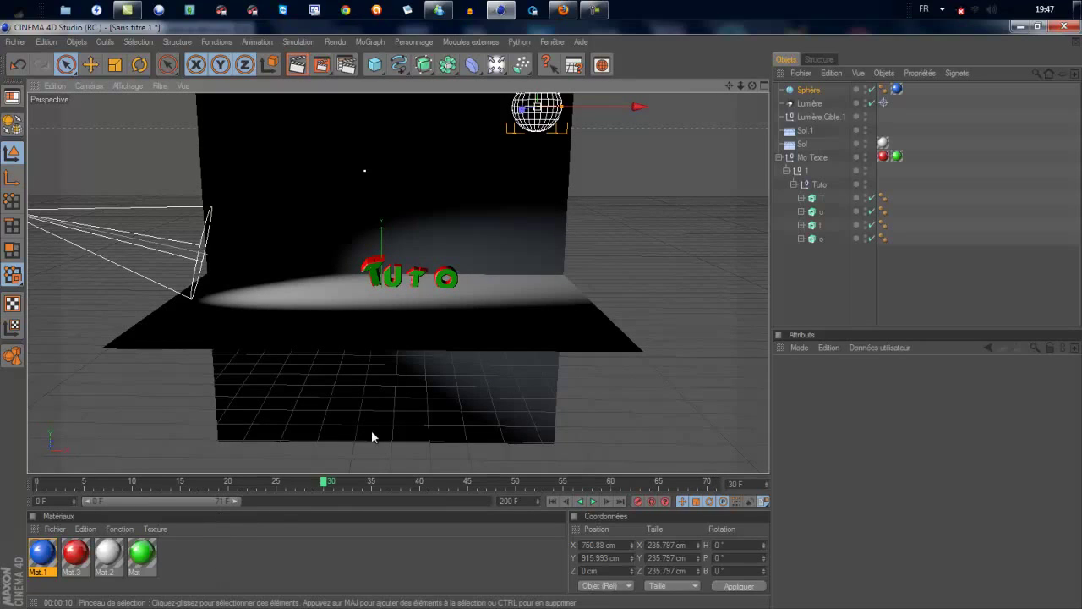
mouse_move(318, 489)
left_mouse_down()
mouse_move(422, 485)
mouse_move(322, 486)
left_mouse_up()
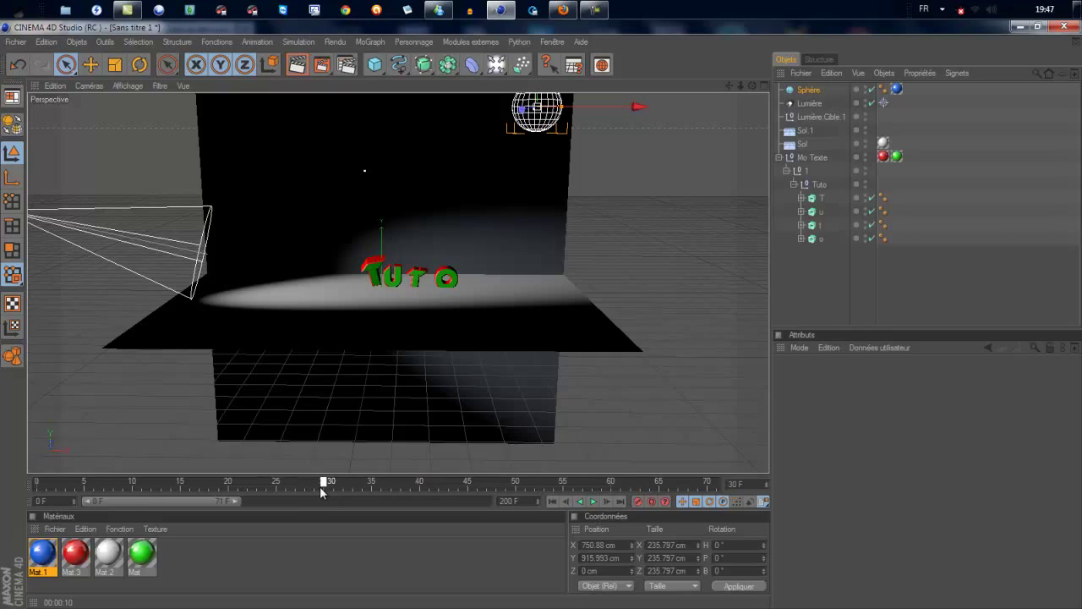
scroll(496, 289, "up", 2)
scroll(496, 289, "up", 2)
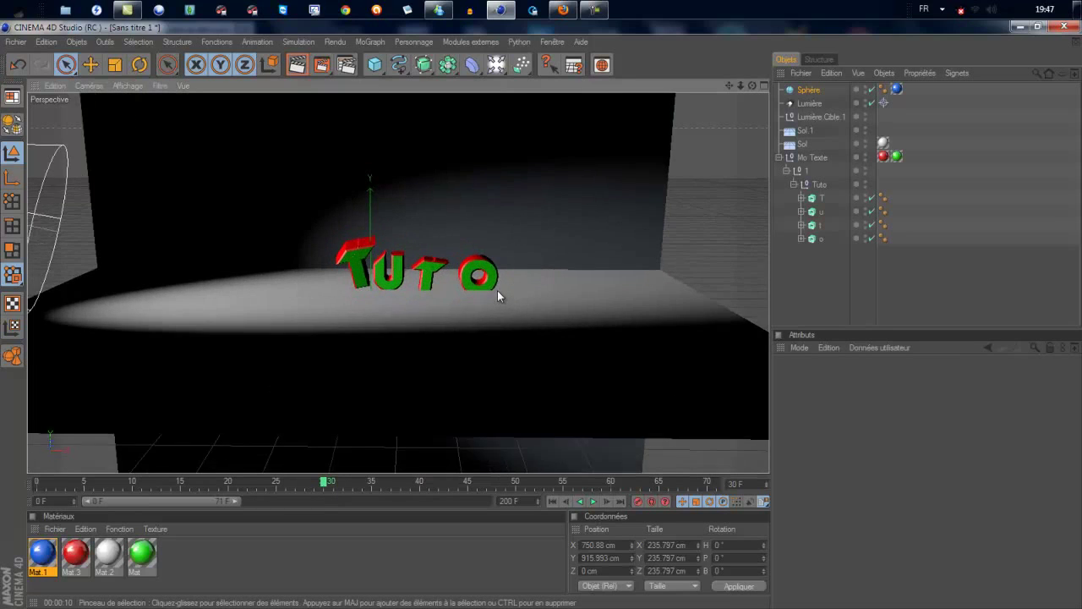
scroll(498, 291, "up", 1)
scroll(498, 290, "up", 1)
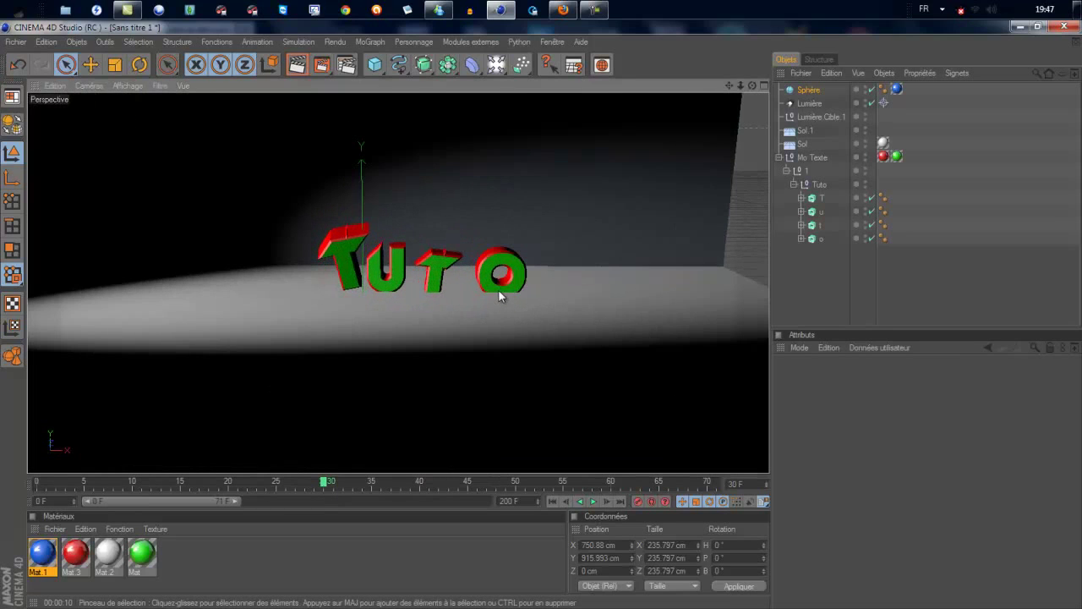
- Record the sphere's position keyframe at frame 30, then move to frame 40
left_click(639, 504)
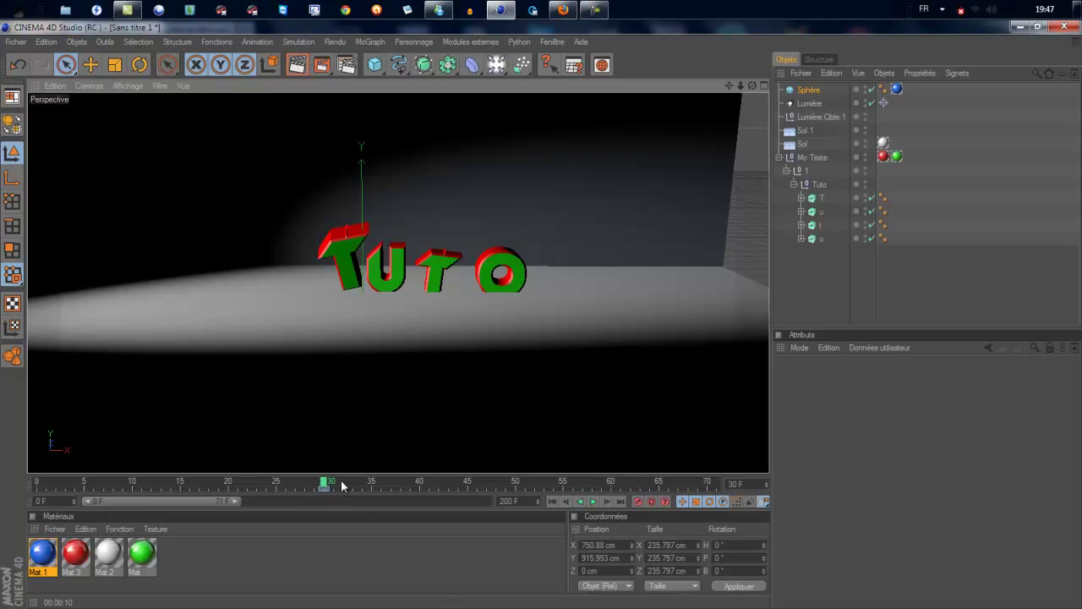
left_click_drag(326, 484, 443, 495)
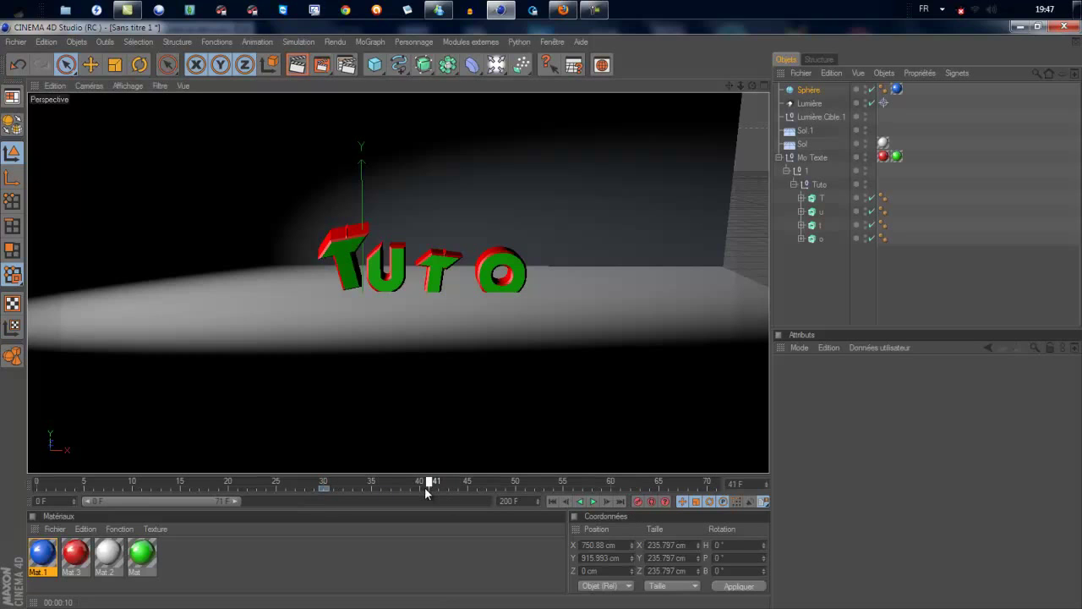
left_click(424, 486)
scroll(525, 329, "down", 5)
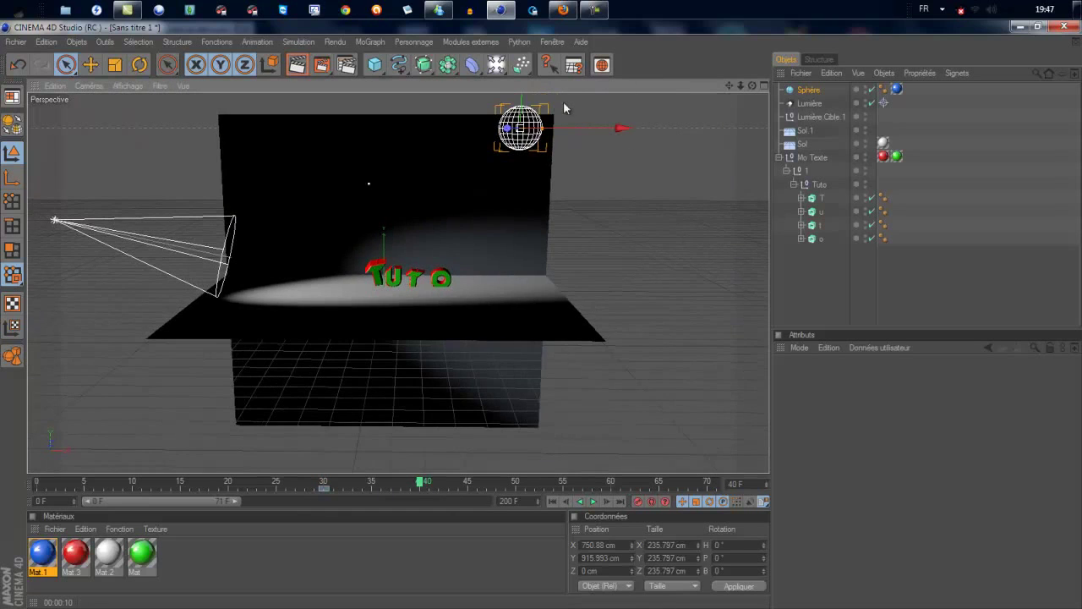
scroll(565, 108, "down", 2)
- Lower the sphere to about Y 134.548 cm, just right of the Tuto letters
mouse_move(501, 112)
left_mouse_down()
mouse_move(541, 323)
mouse_move(329, 346)
left_mouse_up()
scroll(434, 305, "up", 3)
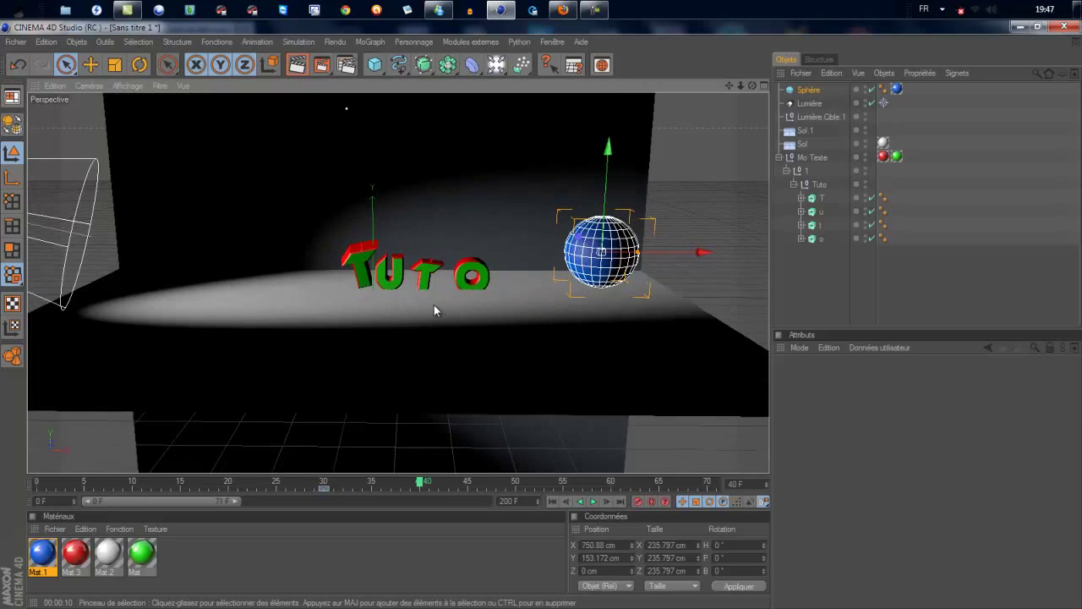
scroll(434, 309, "up", 2)
left_click_drag(652, 152, 541, 316)
scroll(615, 300, "up", 2)
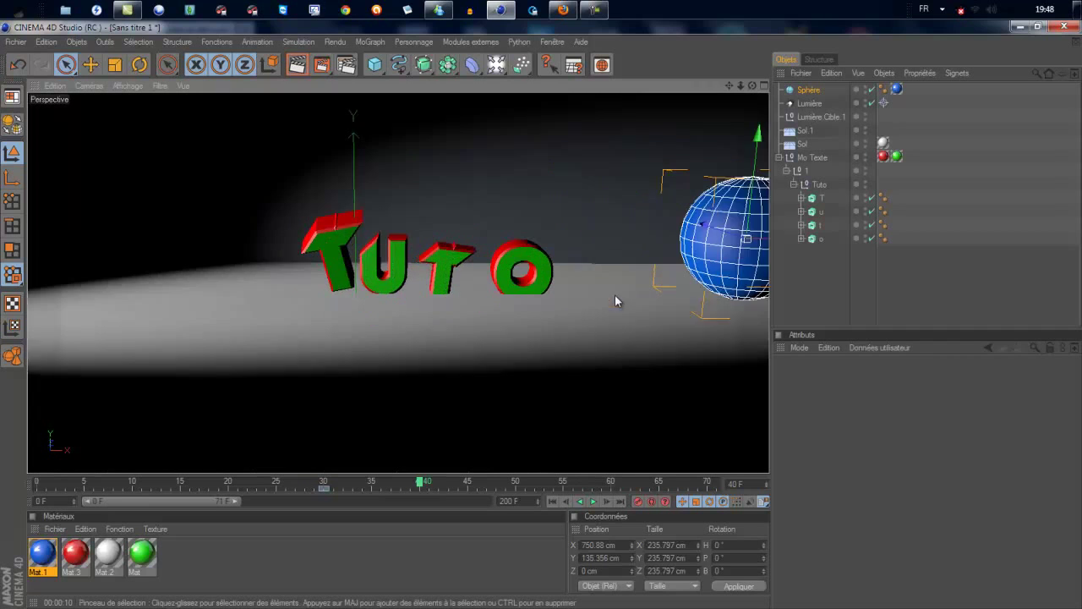
scroll(615, 301, "up", 2)
left_click_drag(724, 86, 533, 314)
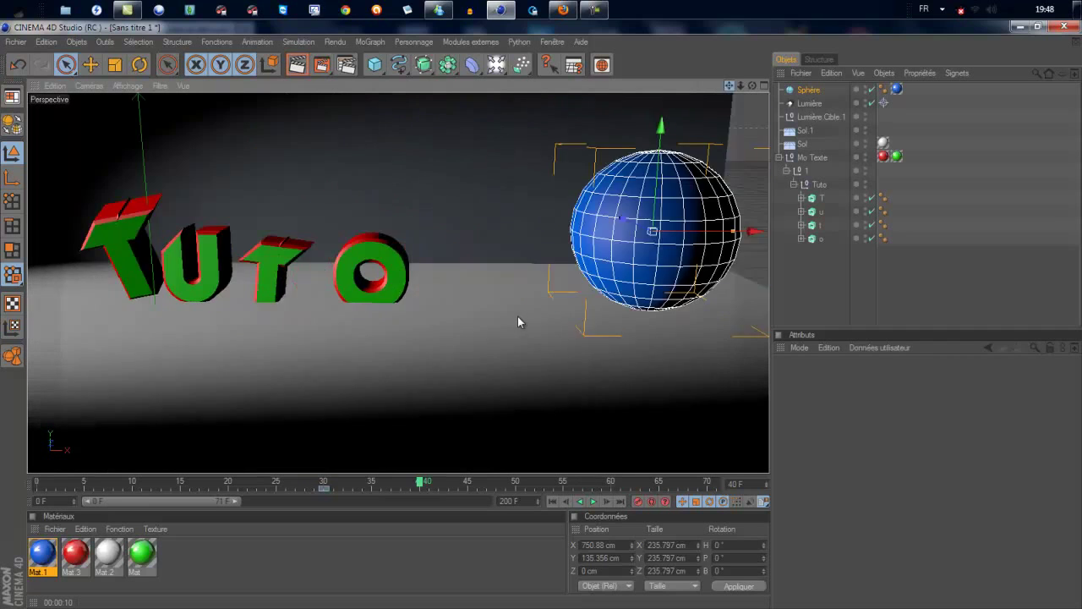
scroll(592, 332, "up", 1)
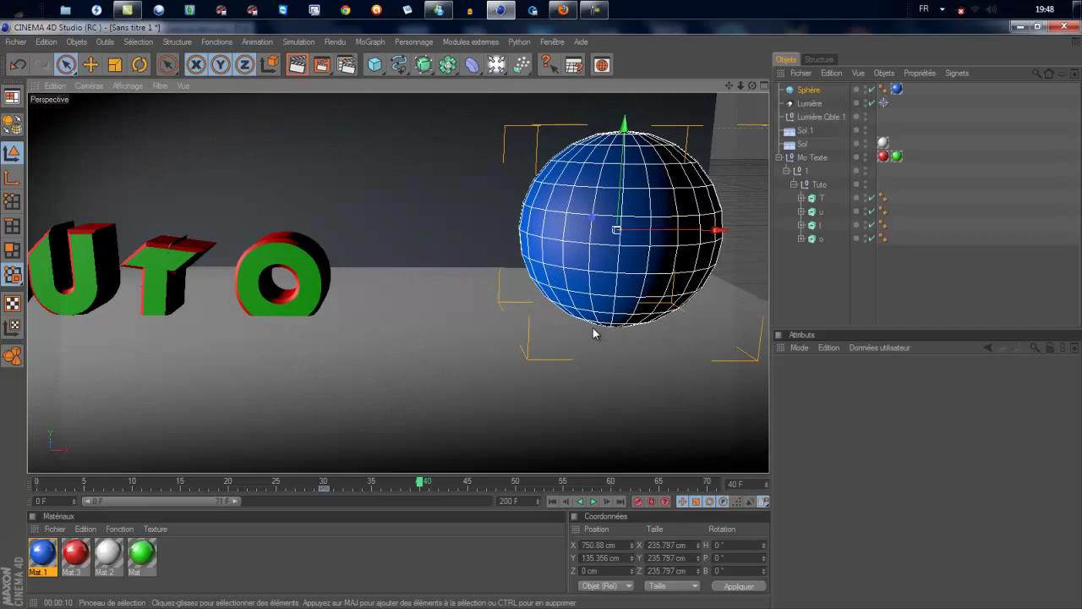
scroll(590, 338, "up", 2)
scroll(597, 338, "up", 1)
scroll(618, 253, "down", 2)
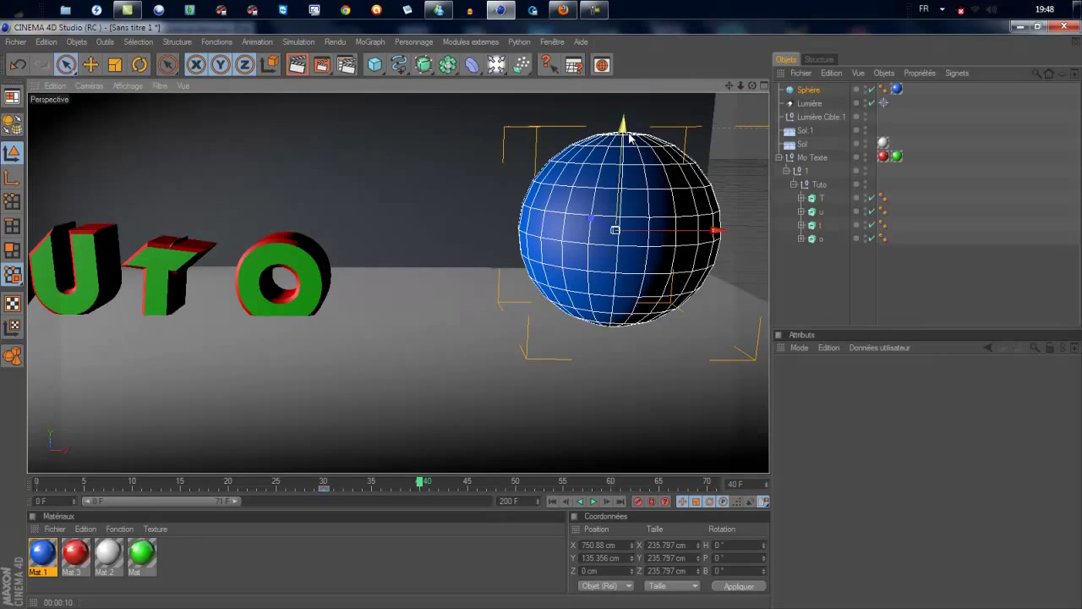
left_click_drag(623, 139, 544, 316)
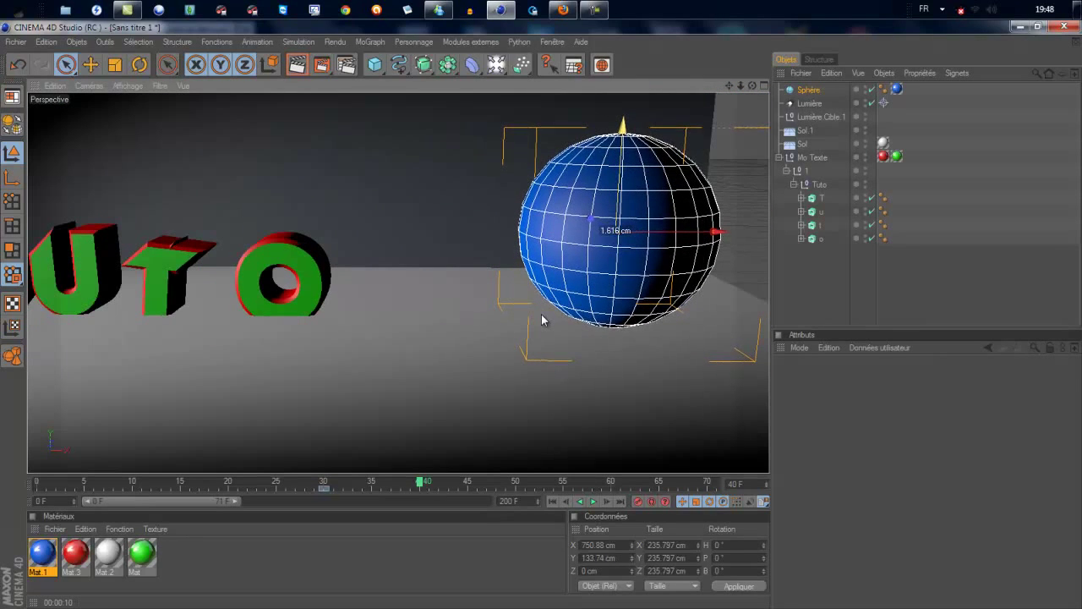
scroll(296, 305, "down", 2)
scroll(296, 311, "down", 2)
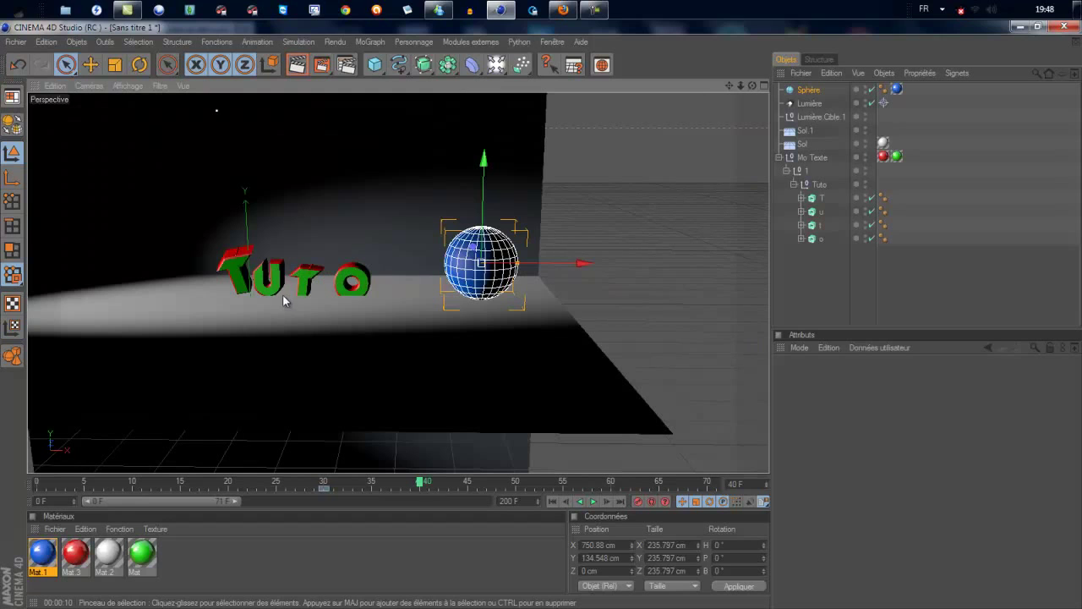
mouse_move(548, 320)
left_mouse_down("alt")
mouse_move(497, 333)
mouse_move(664, 157)
left_mouse_up("alt")
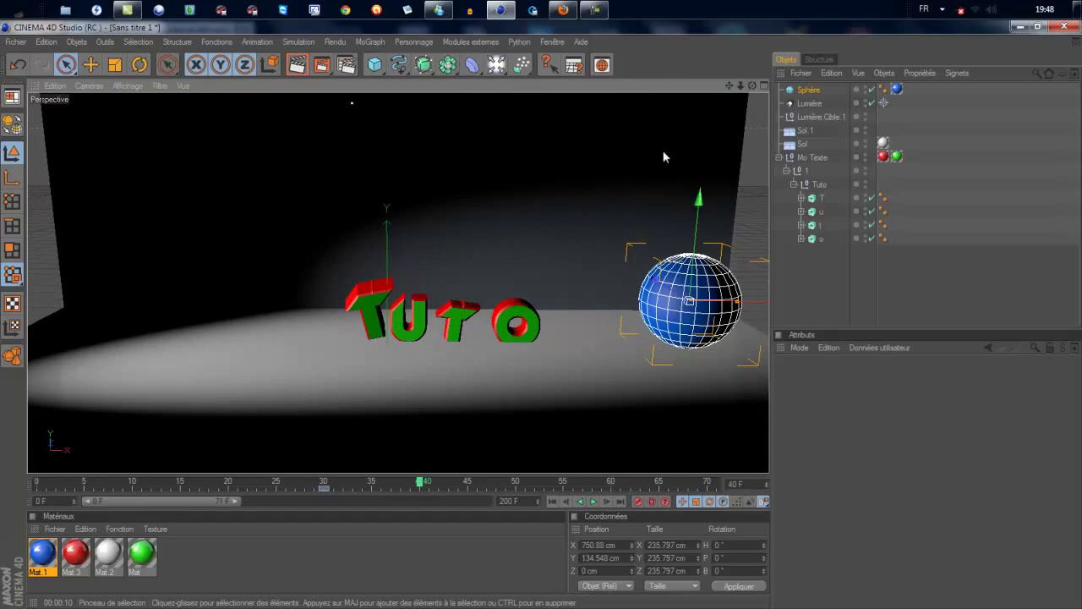
scroll(543, 317, "up", 2)
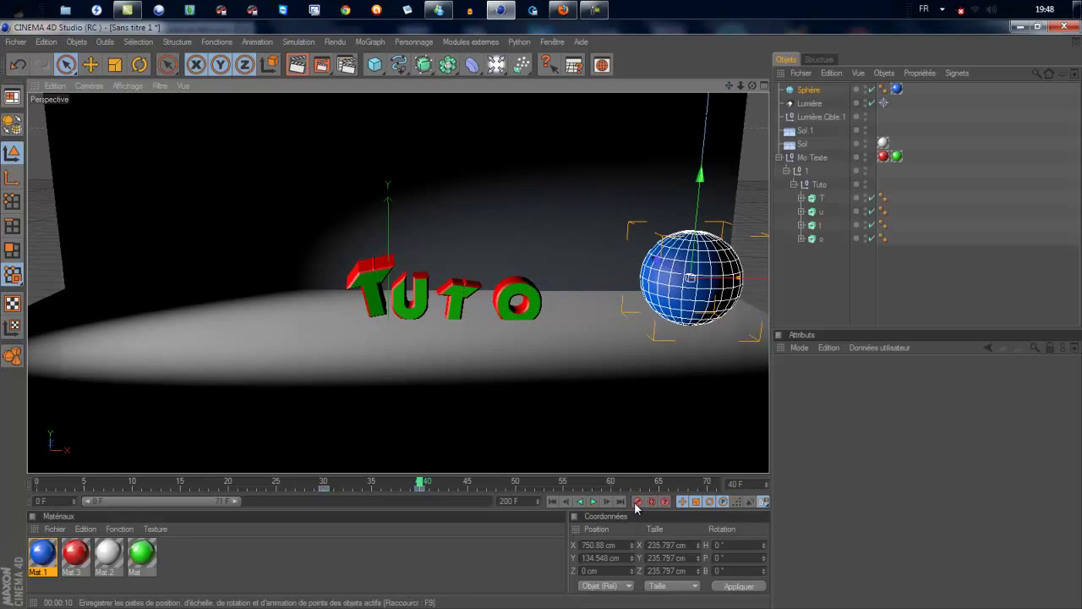
- Record the frame-40 keyframe and scrub ahead to around frame 50 to preview the drop
left_click(401, 482)
left_click_drag(401, 482, 423, 482)
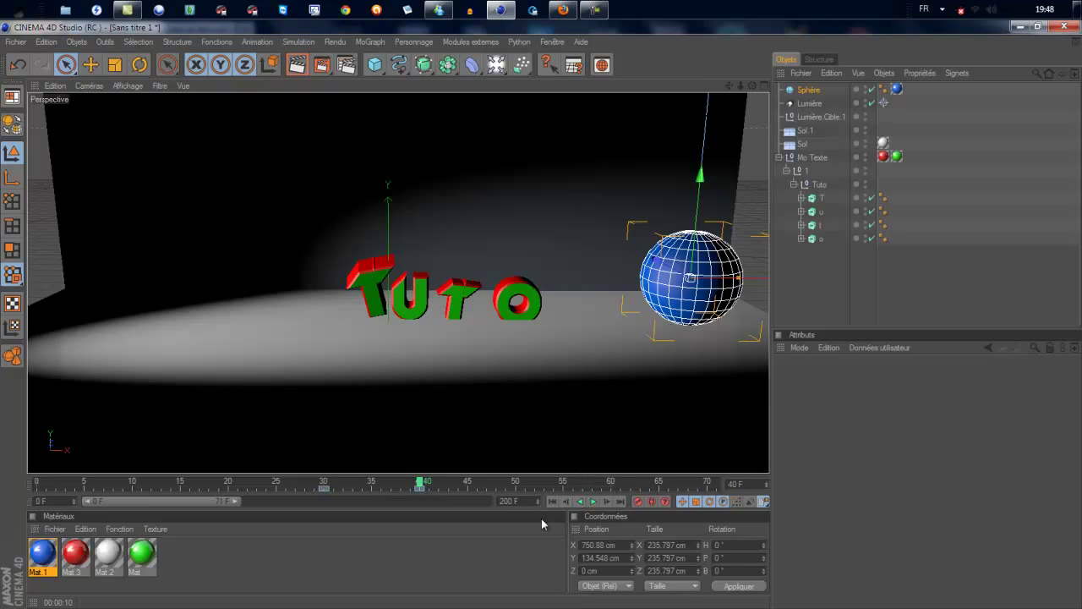
left_click_drag(646, 374, 871, 100, "alt")
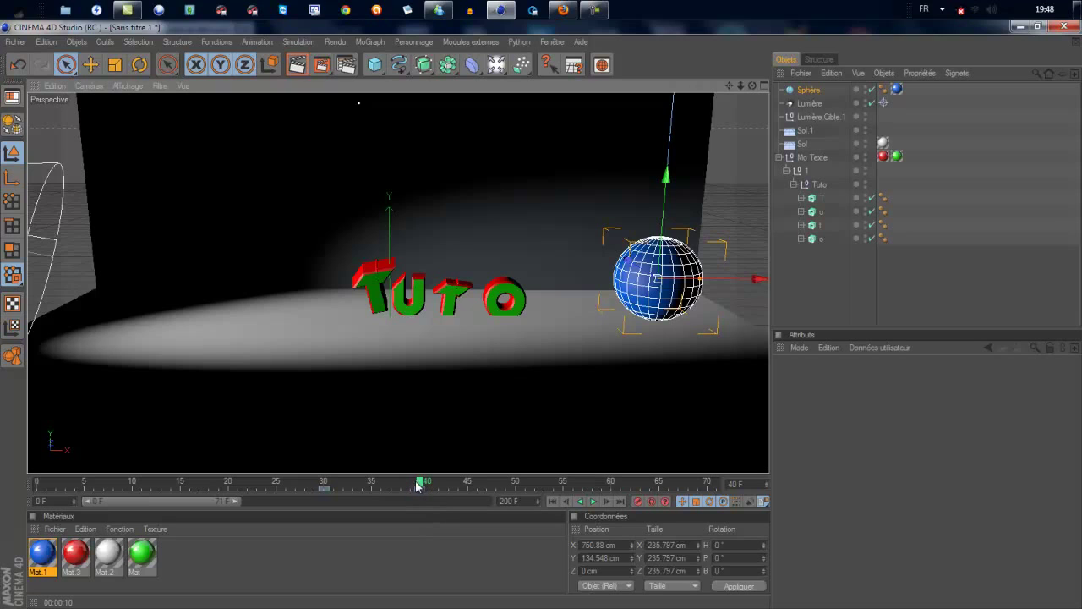
mouse_move(411, 483)
left_mouse_down()
mouse_move(421, 483)
mouse_move(345, 482)
mouse_move(515, 482)
left_mouse_up()
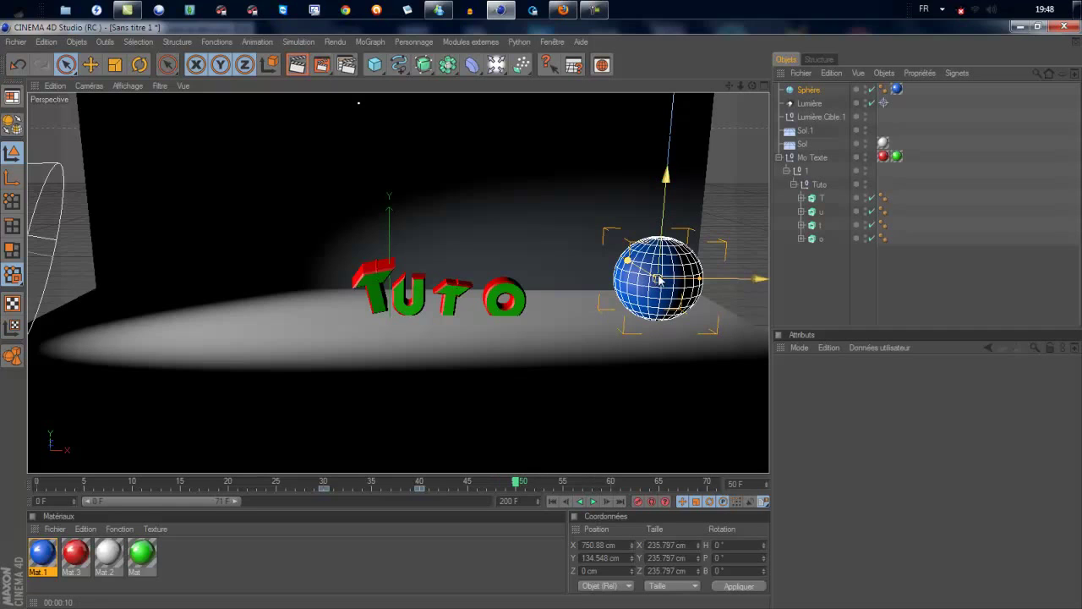
- At frame 50, raise the sphere to Y 523.778 cm and scrub ahead to frame 55
mouse_move(629, 265)
left_mouse_down()
mouse_move(514, 303)
mouse_move(541, 314)
left_mouse_up()
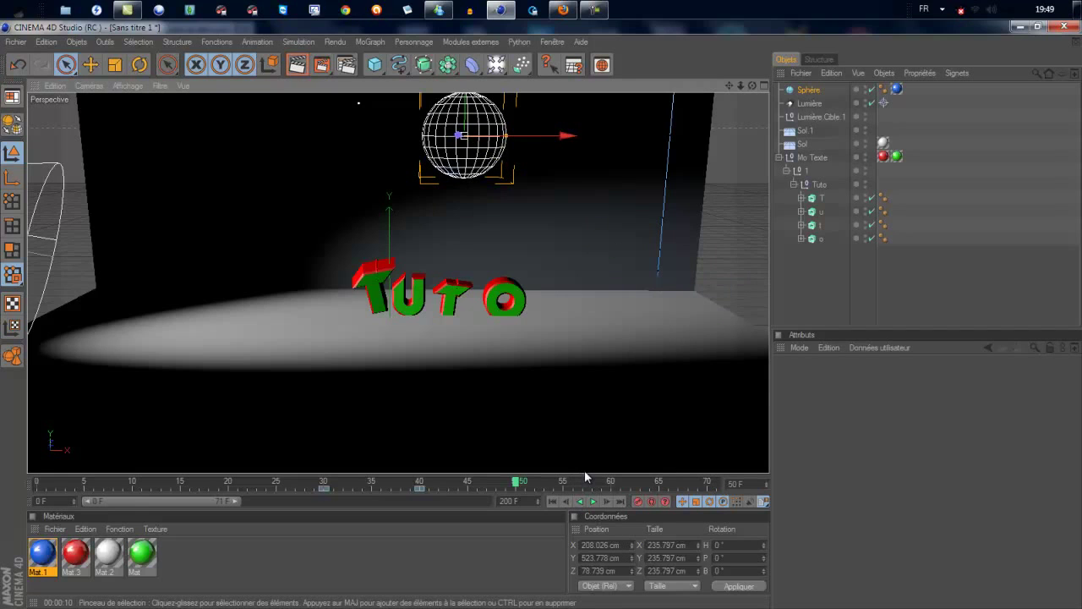
scroll(583, 472, "up", 2)
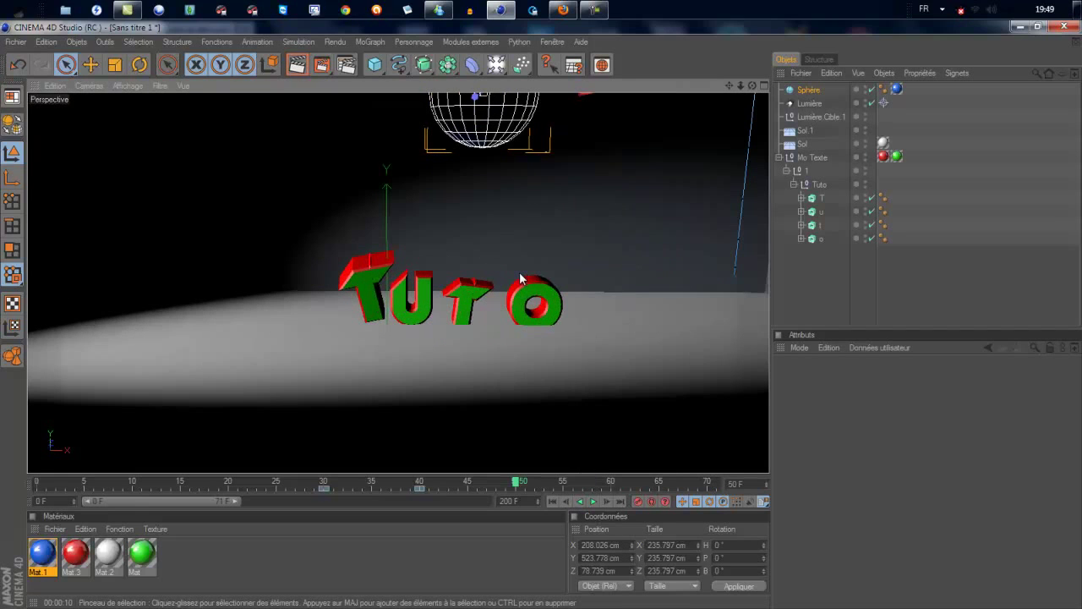
scroll(520, 278, "down", 2)
scroll(499, 254, "up", 1)
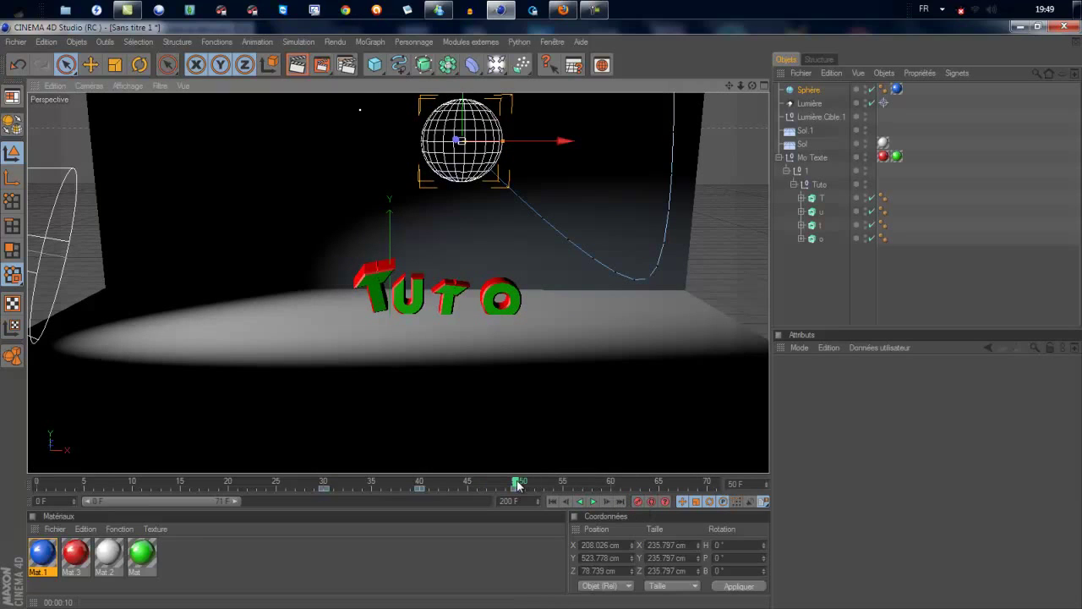
mouse_move(516, 482)
left_mouse_down()
mouse_move(217, 487)
mouse_move(104, 468)
mouse_move(404, 467)
mouse_move(517, 482)
left_mouse_up()
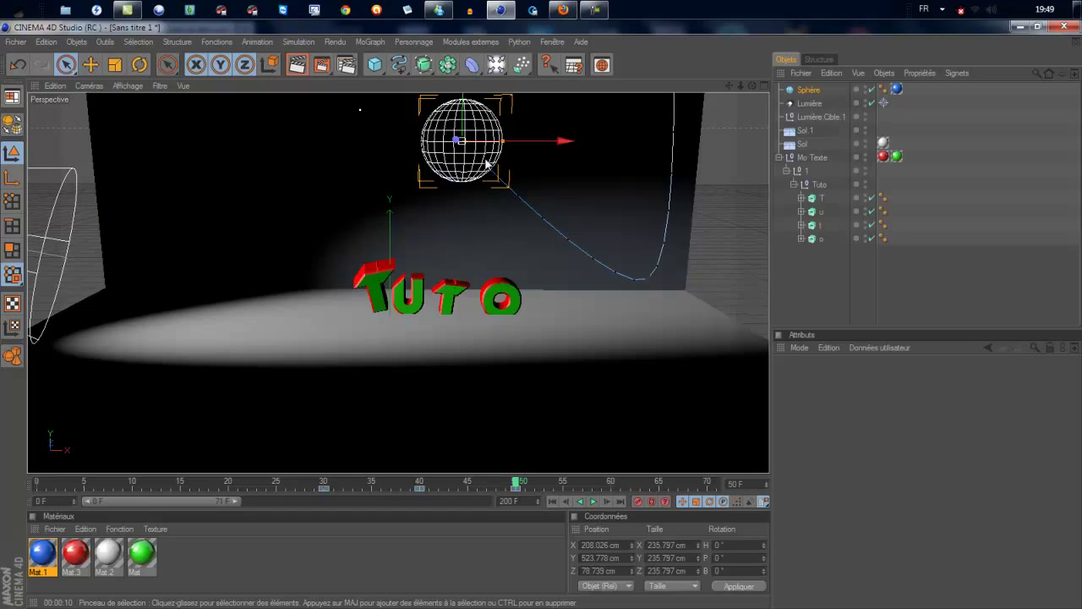
left_click_drag(464, 142, 463, 145)
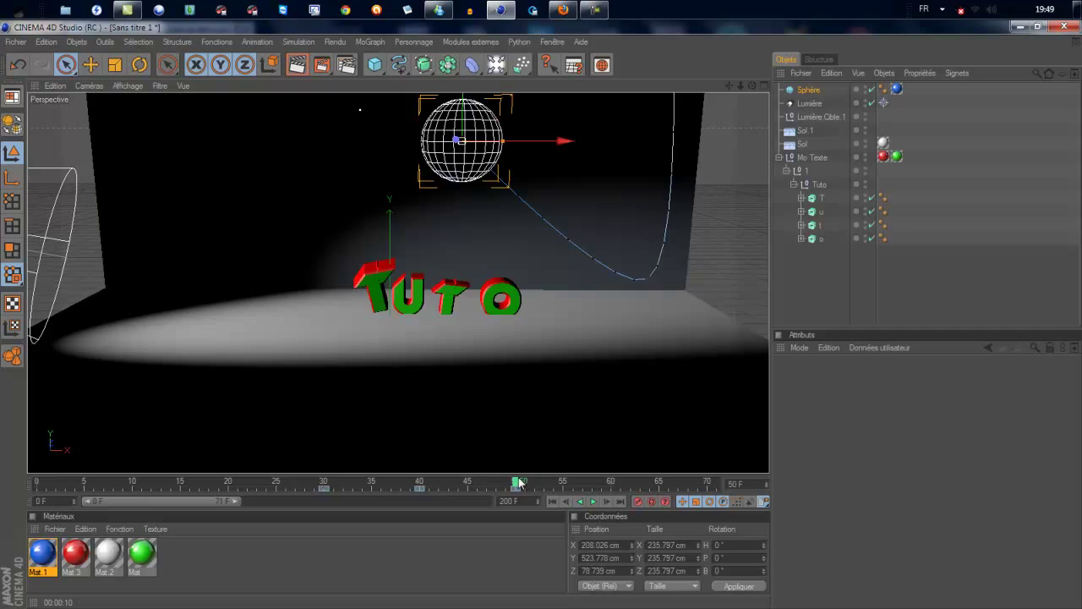
left_click_drag(517, 482, 564, 482)
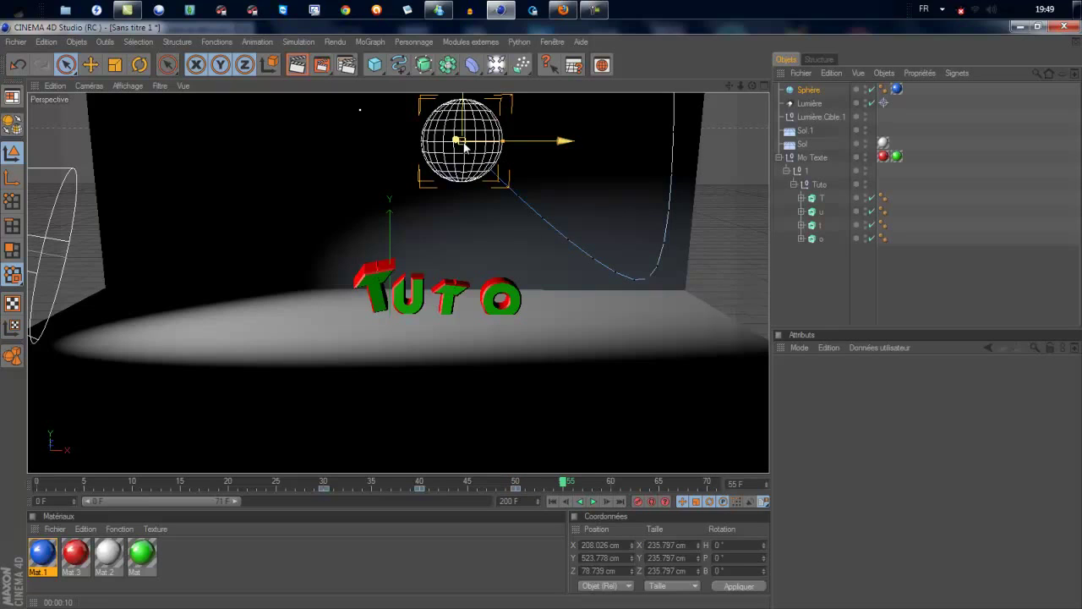
- Key the sphere beside the Tuto text at frame 55, then raise it about 42 cm at frame 57
left_click_drag(536, 315, 542, 314)
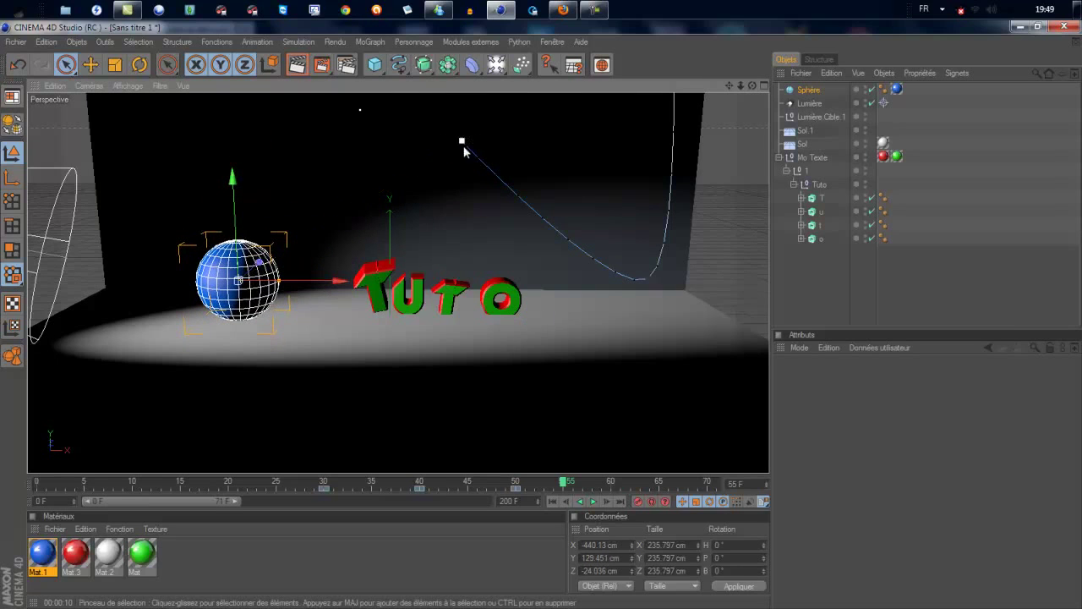
left_click(638, 502)
mouse_move(564, 483)
left_mouse_down()
mouse_move(511, 489)
mouse_move(530, 465)
mouse_move(556, 464)
mouse_move(563, 484)
left_mouse_up()
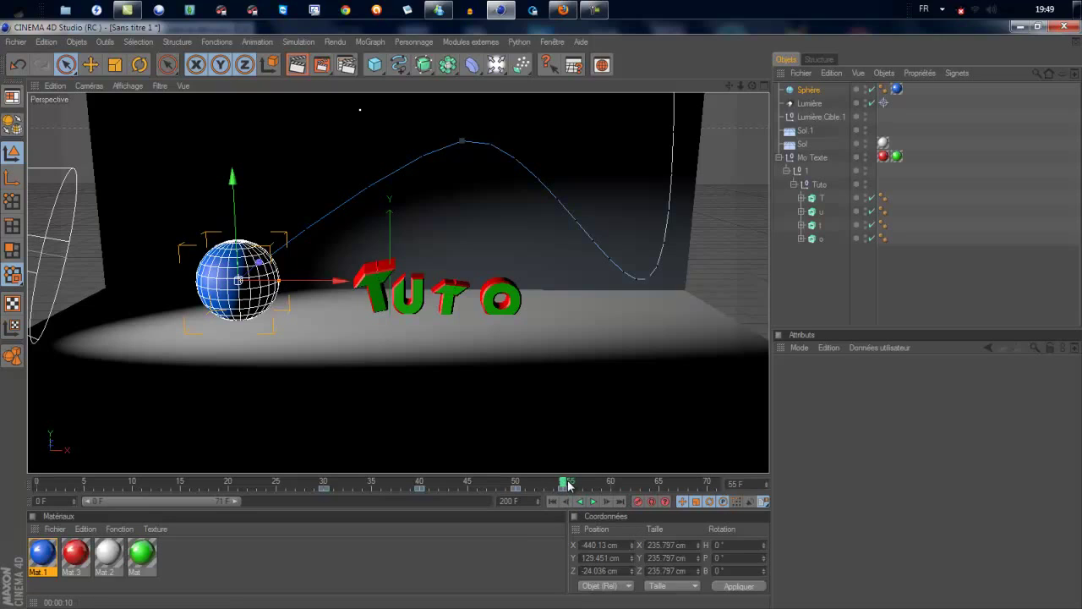
left_click_drag(568, 484, 582, 484)
left_click_drag(237, 205, 542, 319)
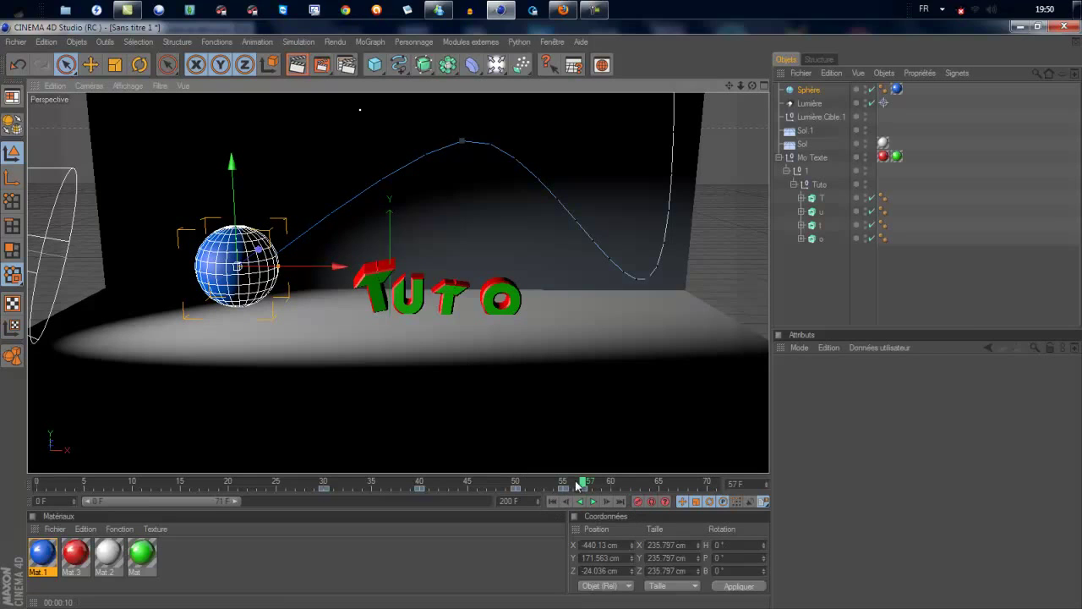
left_click_drag(583, 482, 582, 482)
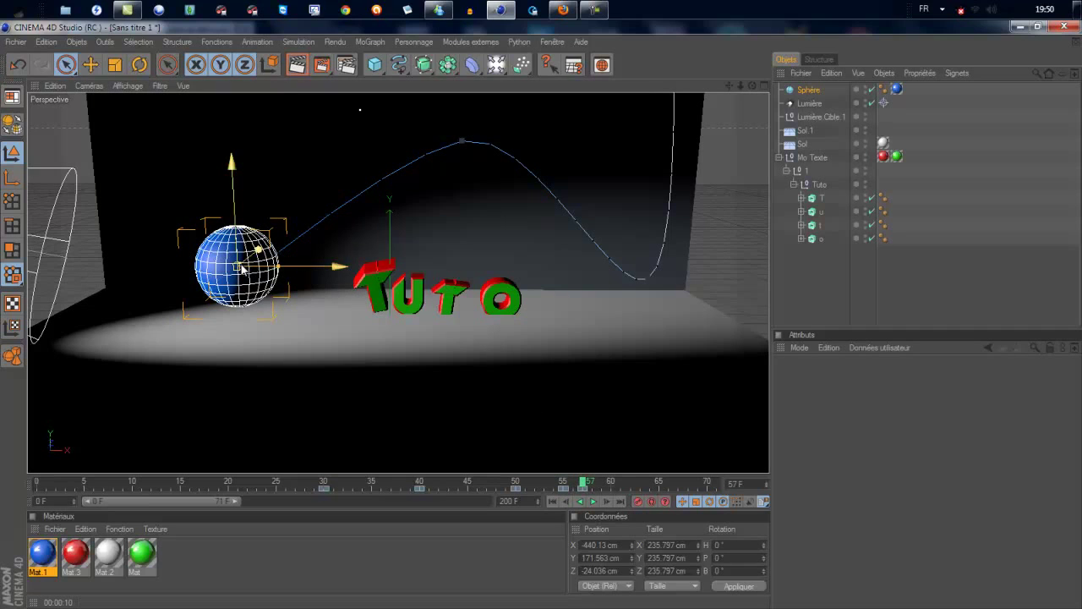
- Bring the sphere down beside the text over frames 57–59, ending at Y 122.032 cm
mouse_move(241, 269)
left_mouse_down()
mouse_move(252, 284)
mouse_move(247, 274)
left_mouse_up()
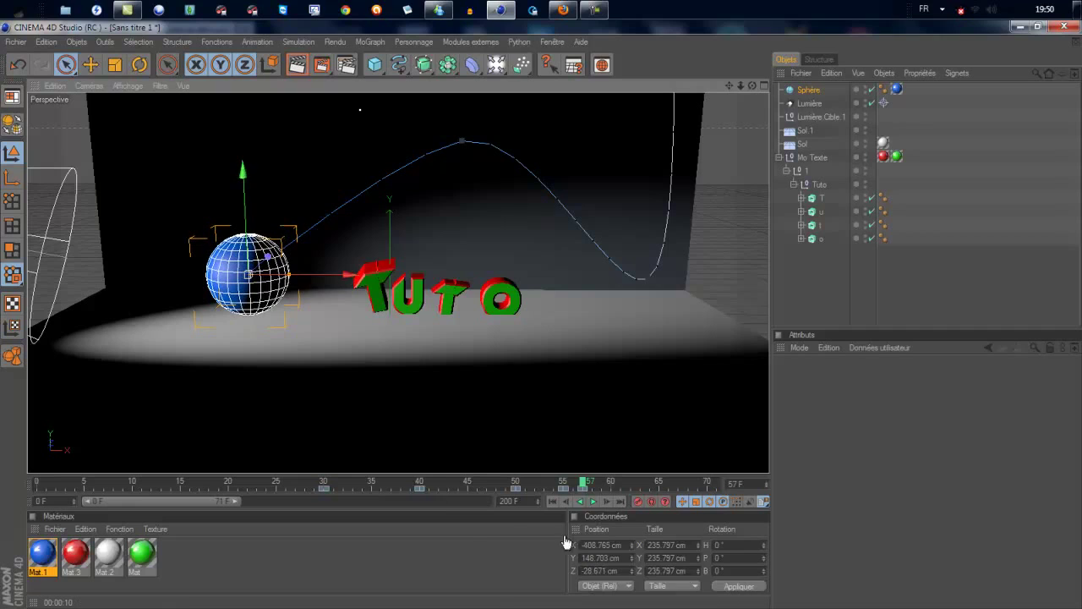
left_click(583, 485)
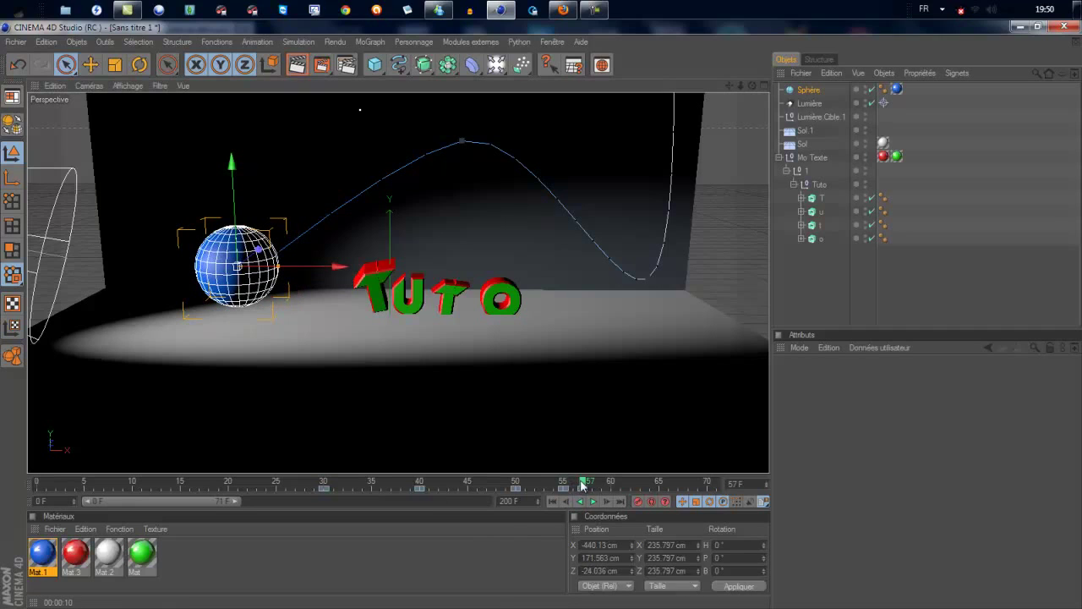
left_click_drag(583, 484, 602, 483)
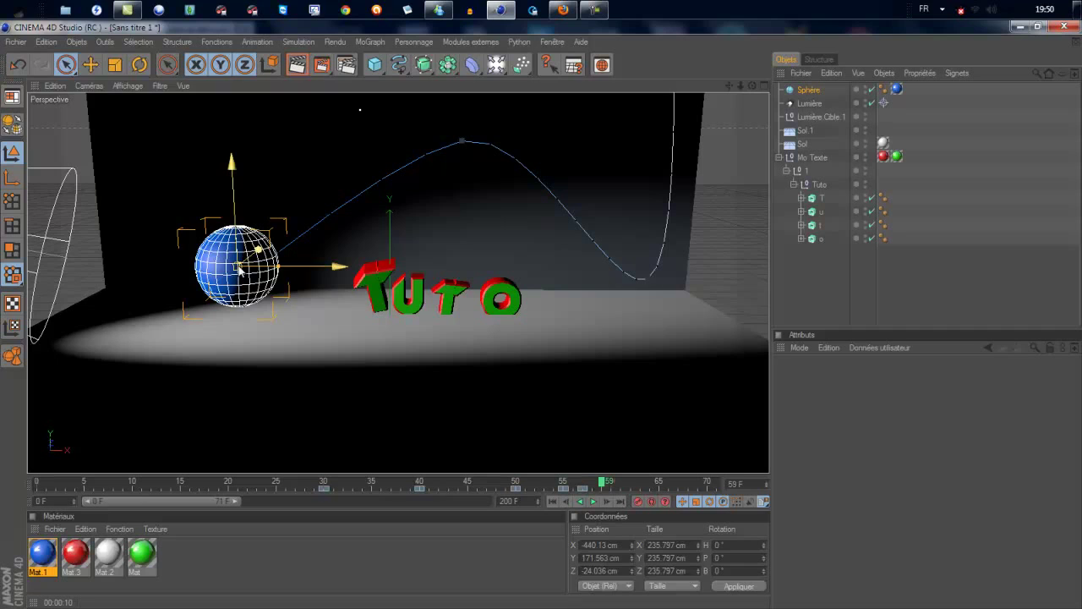
left_click_drag(239, 268, 542, 313)
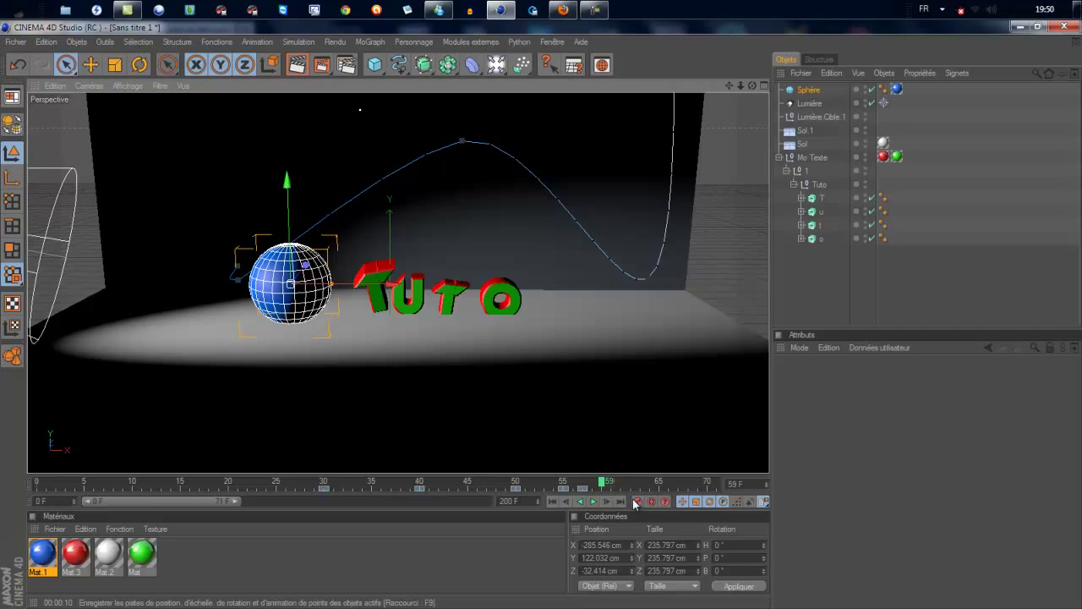
left_click_drag(604, 483, 604, 484)
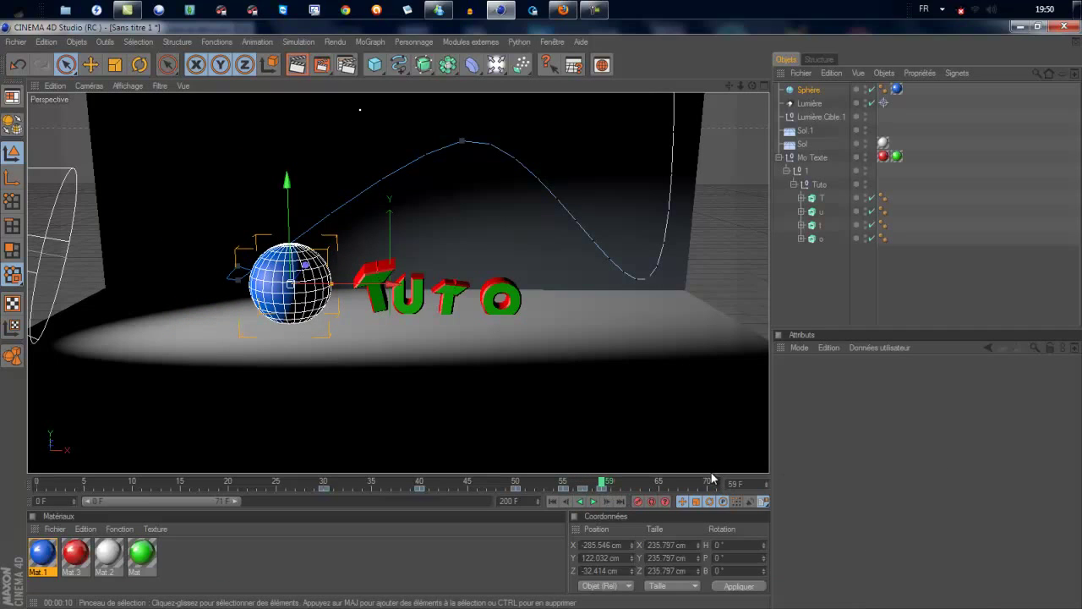
- Test-render the active view with Ctrl+R to check the sphere, letters and floor reflections
left_click(595, 9)
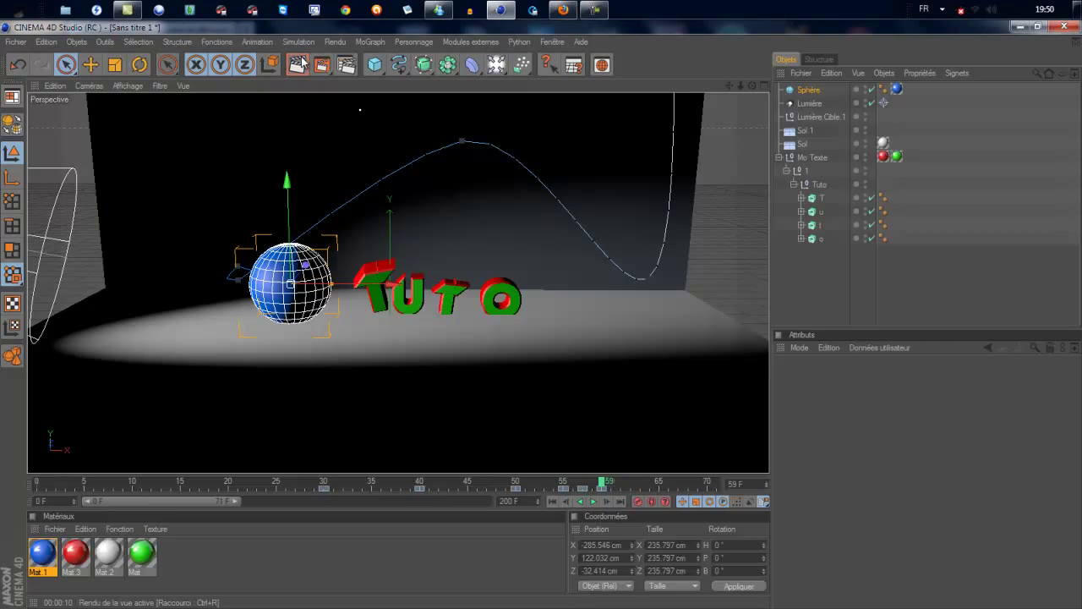
key("ctrl+r")
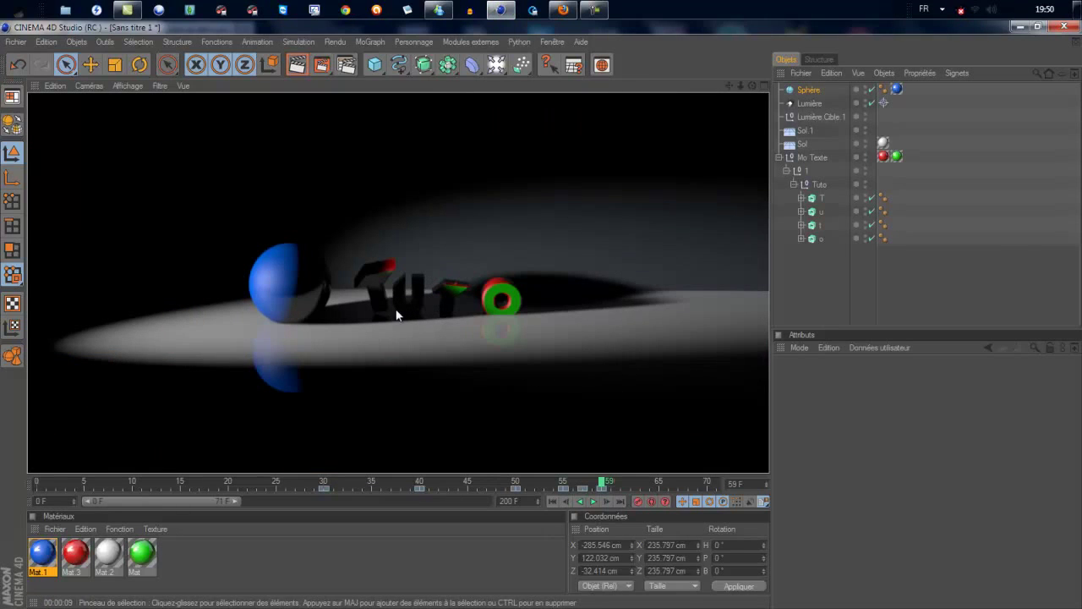
left_click(639, 238)
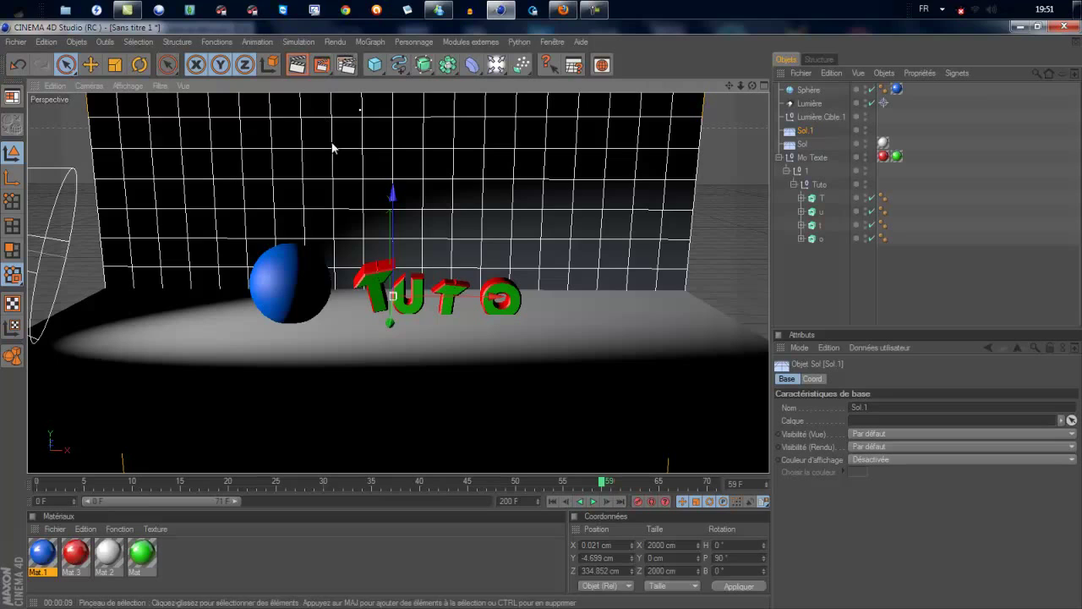
left_click(347, 66)
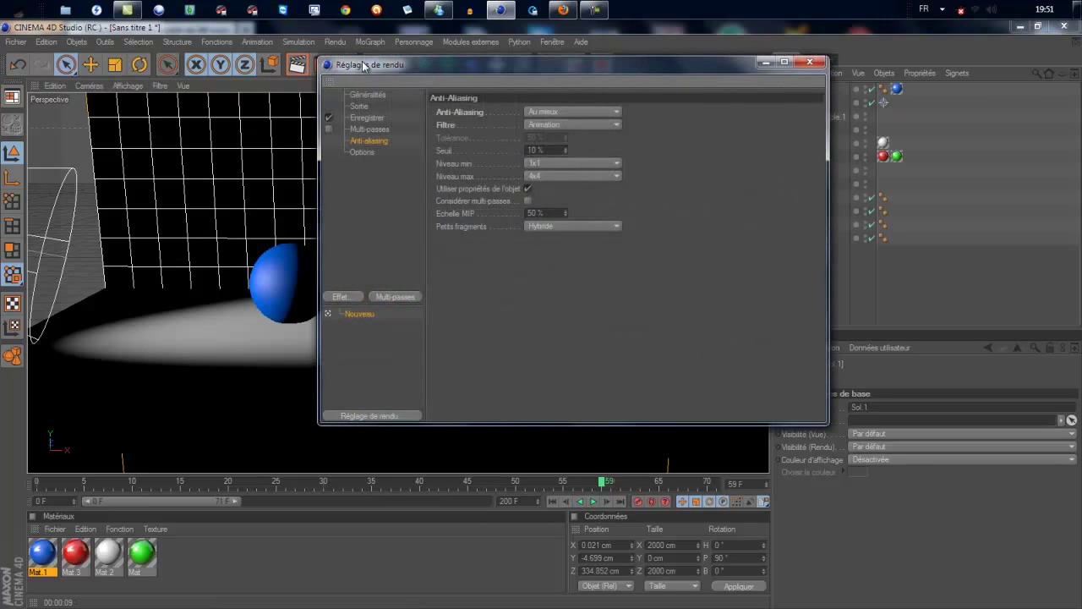
left_click(376, 95)
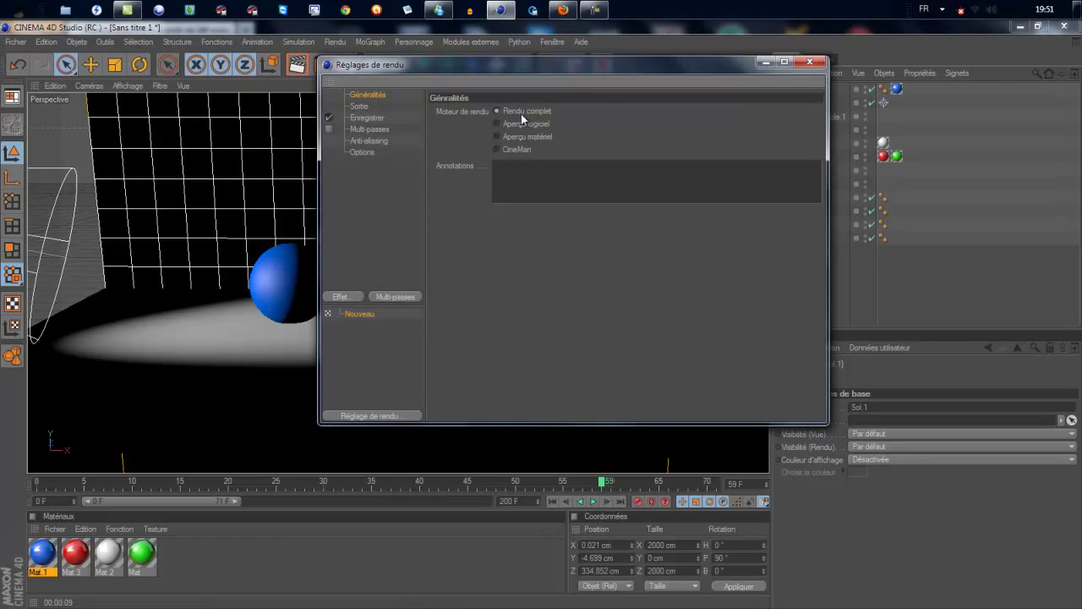
left_click(359, 107)
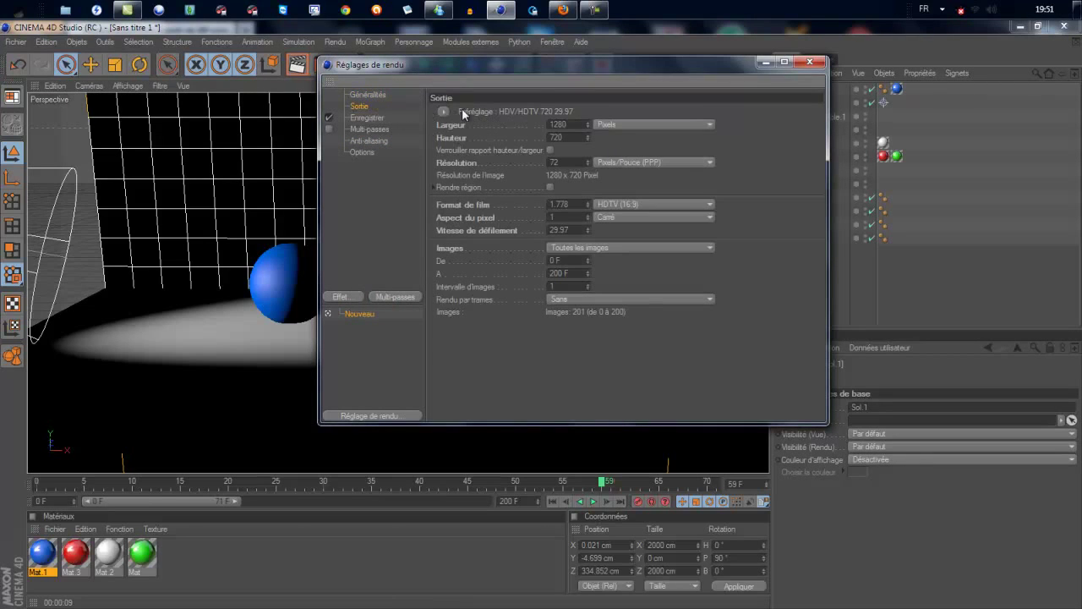
left_click(443, 112)
left_click(641, 94)
left_click(657, 251)
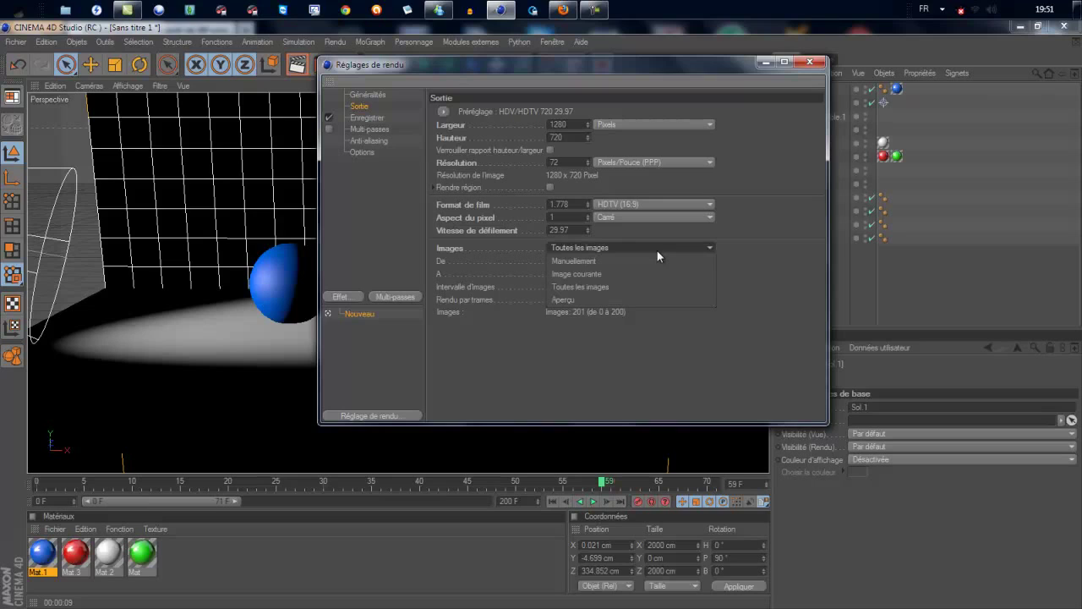
left_click(639, 286)
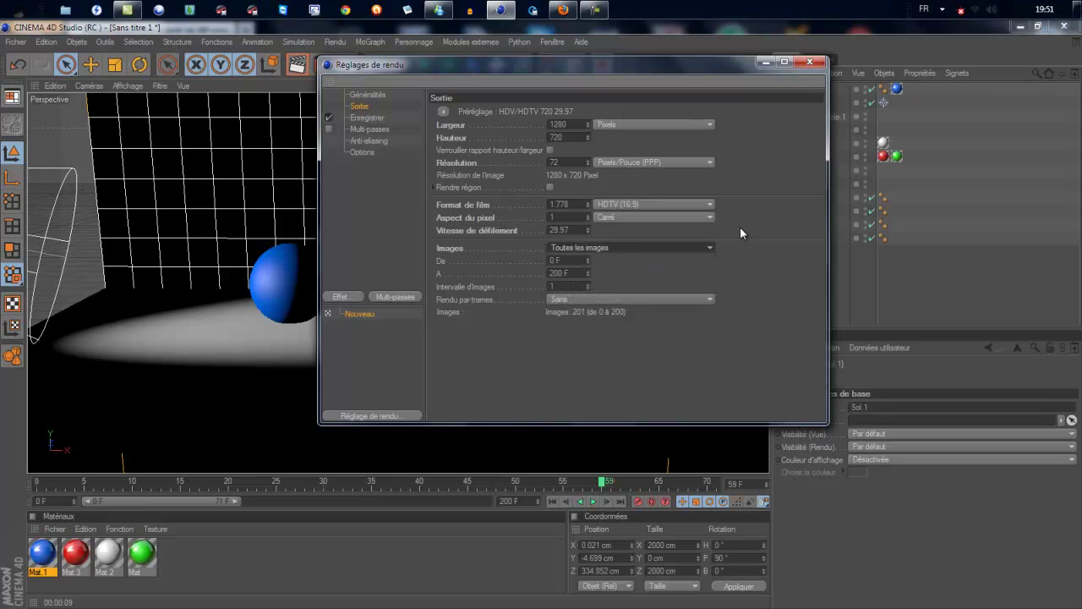
left_click(371, 117)
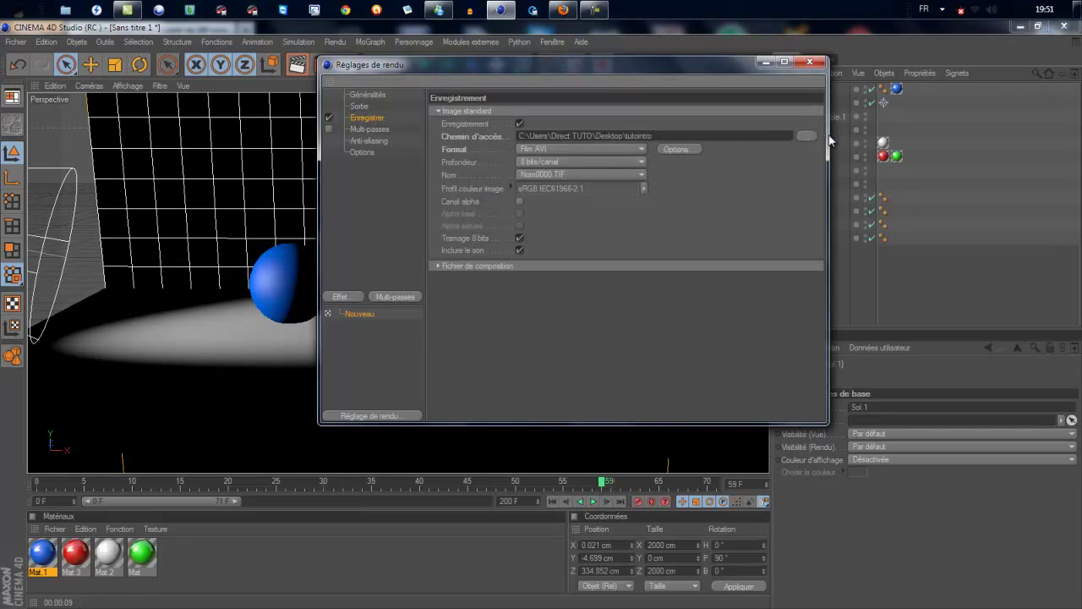
left_click(629, 148)
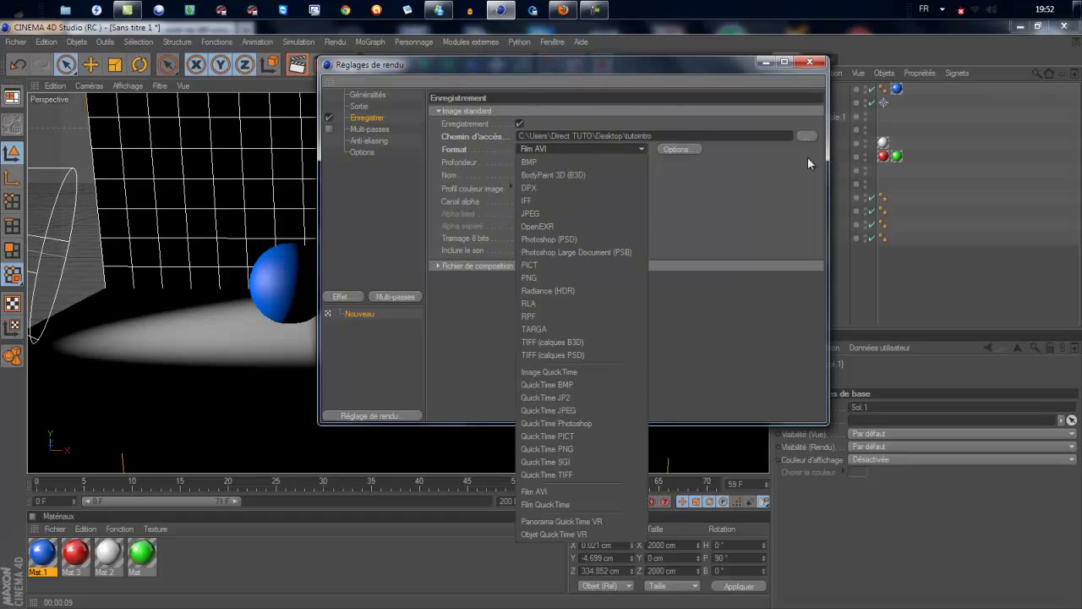
left_click(735, 168)
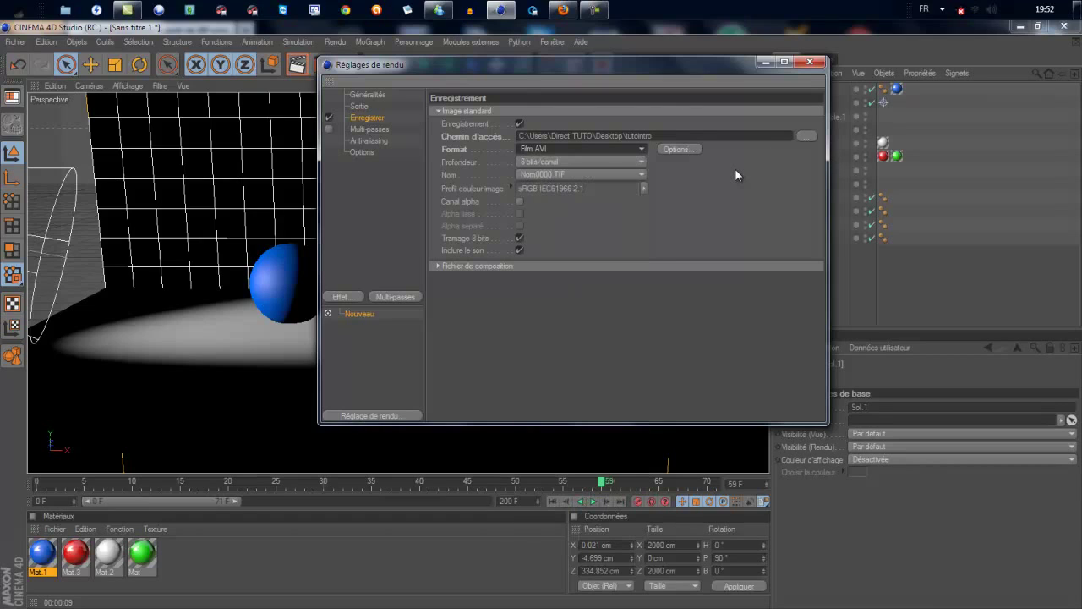
left_click(375, 141)
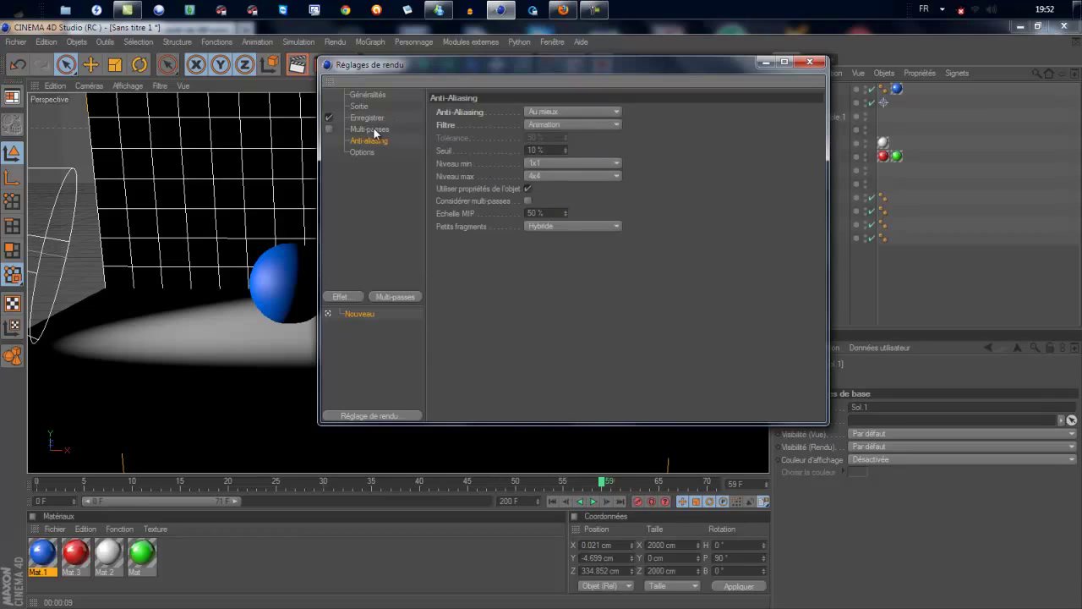
left_click(375, 131)
left_click(378, 144)
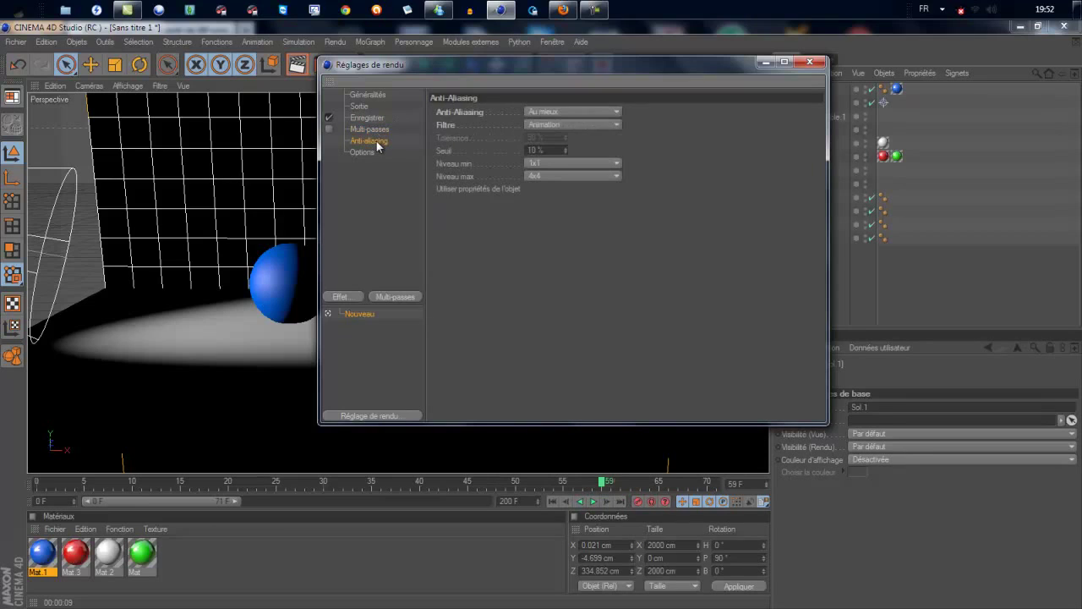
left_click(597, 109)
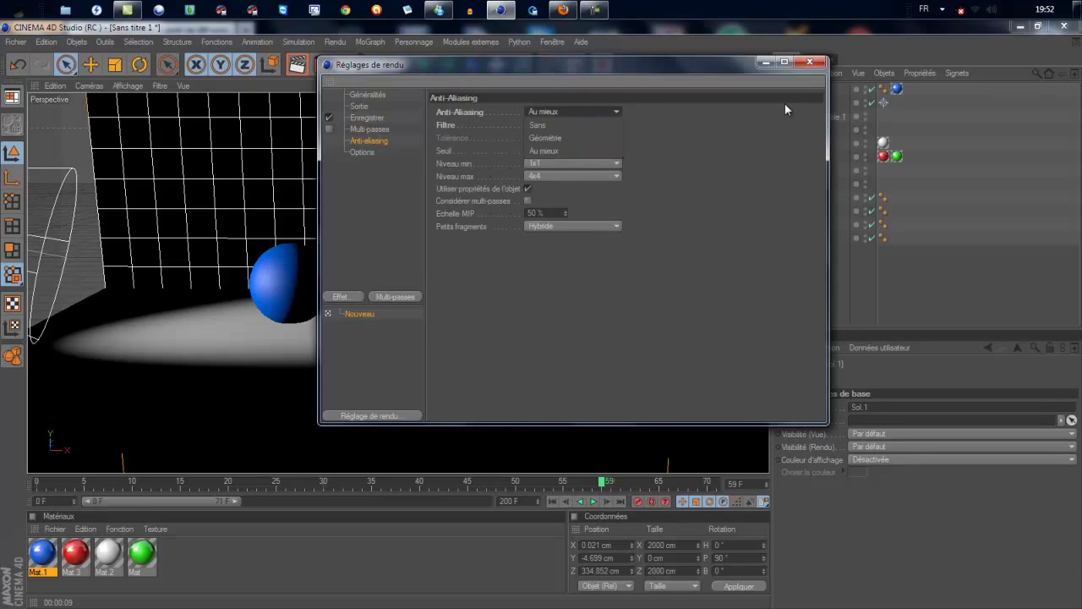
left_click(785, 103)
left_click(610, 124)
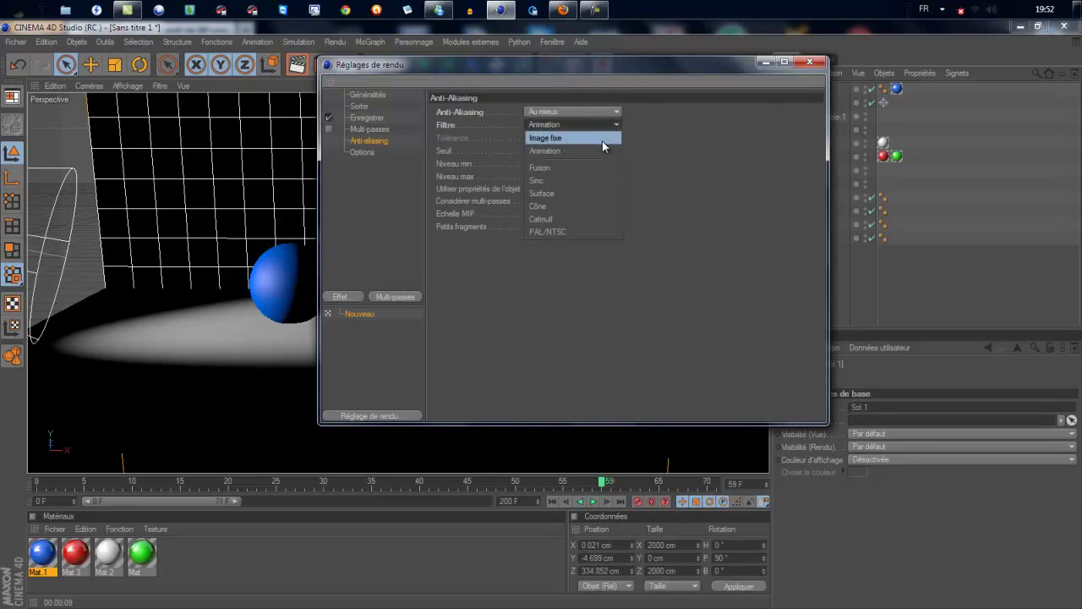
left_click(694, 134)
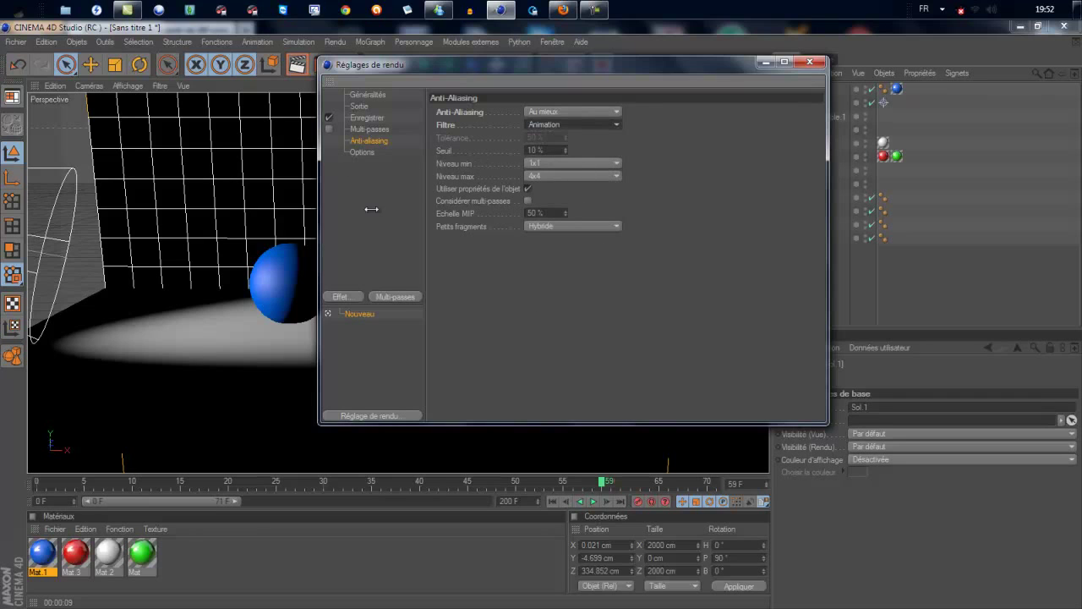
left_click(809, 62)
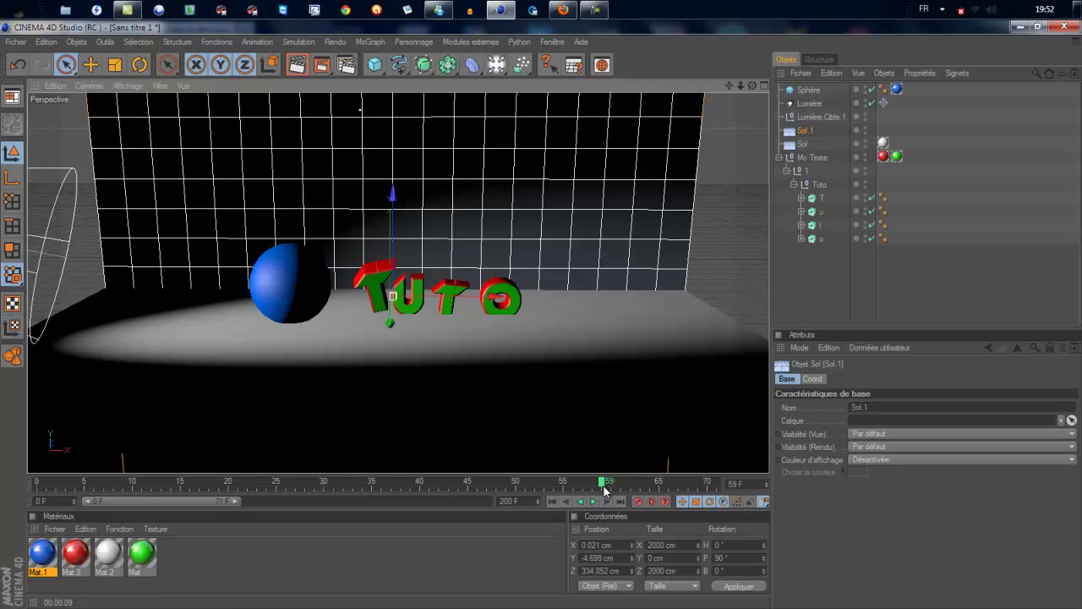
left_click_drag(605, 489, 605, 483)
type("55F")
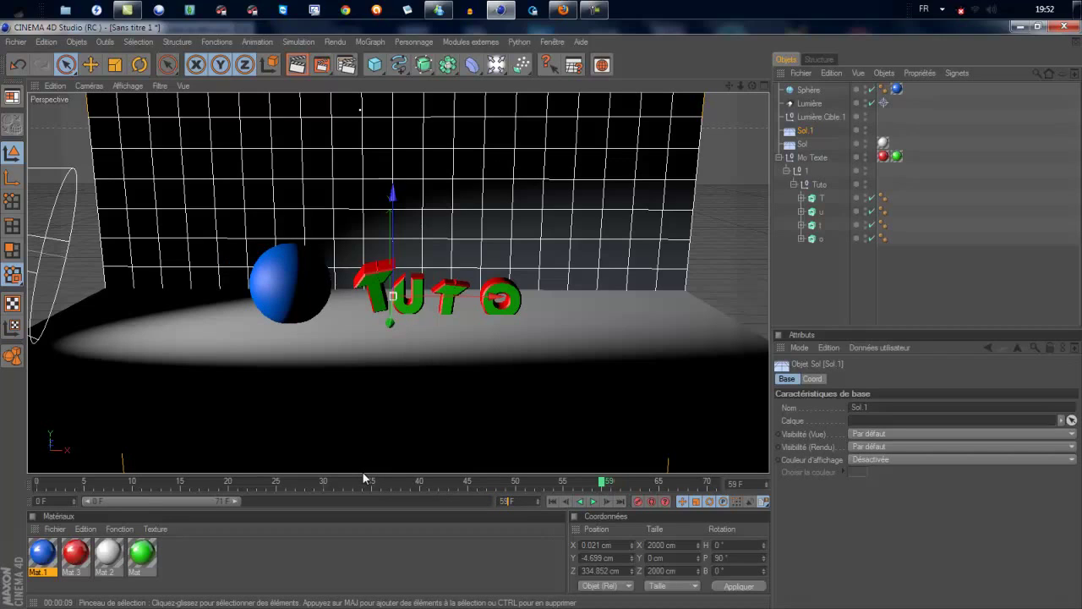
key("Return")
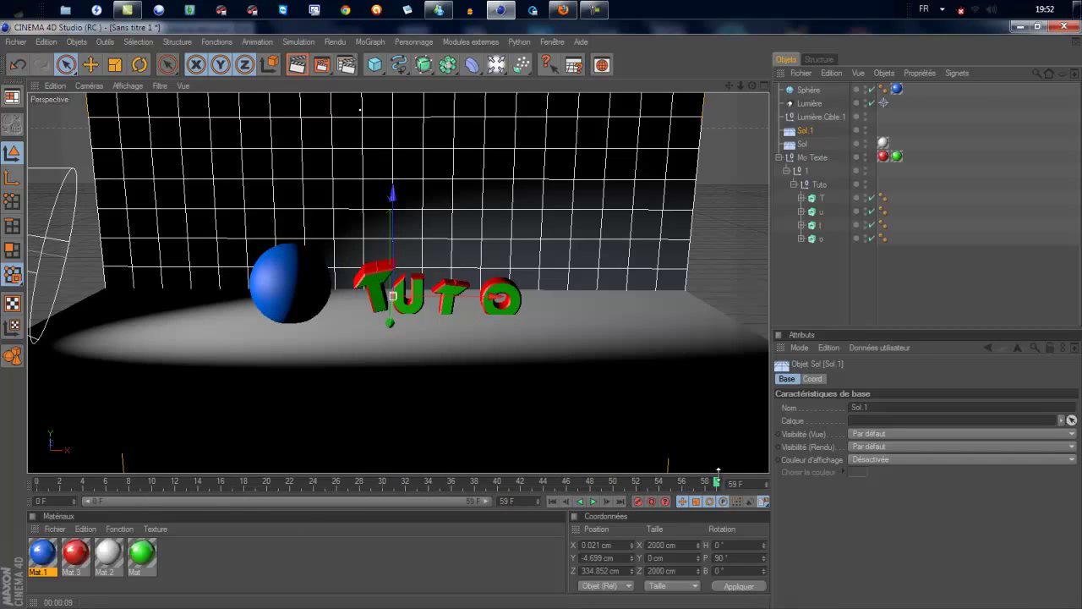
left_click_drag(718, 478, 2, 497)
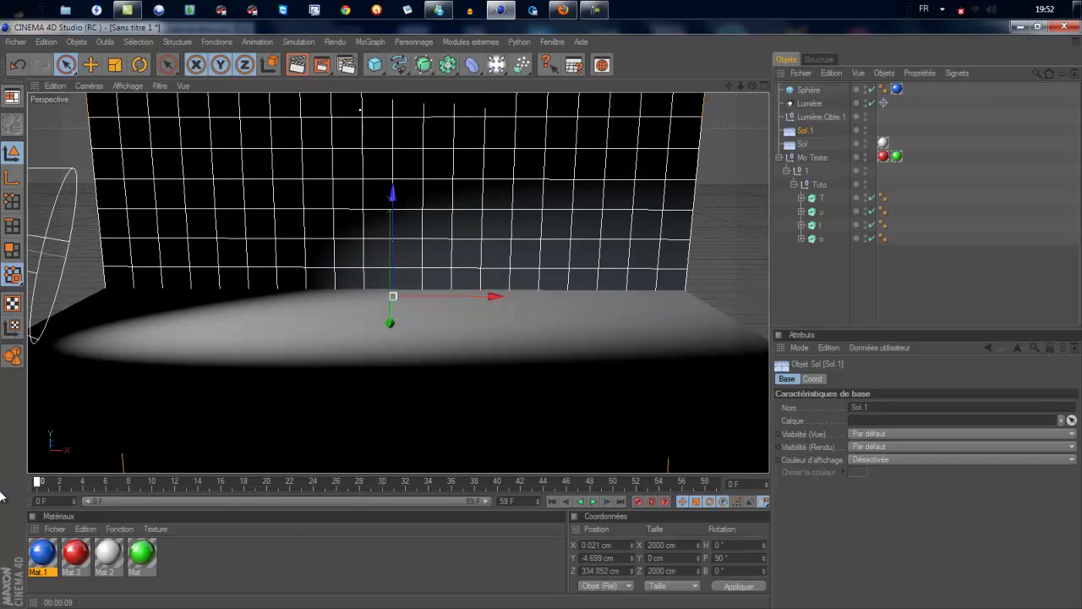
left_click(595, 502)
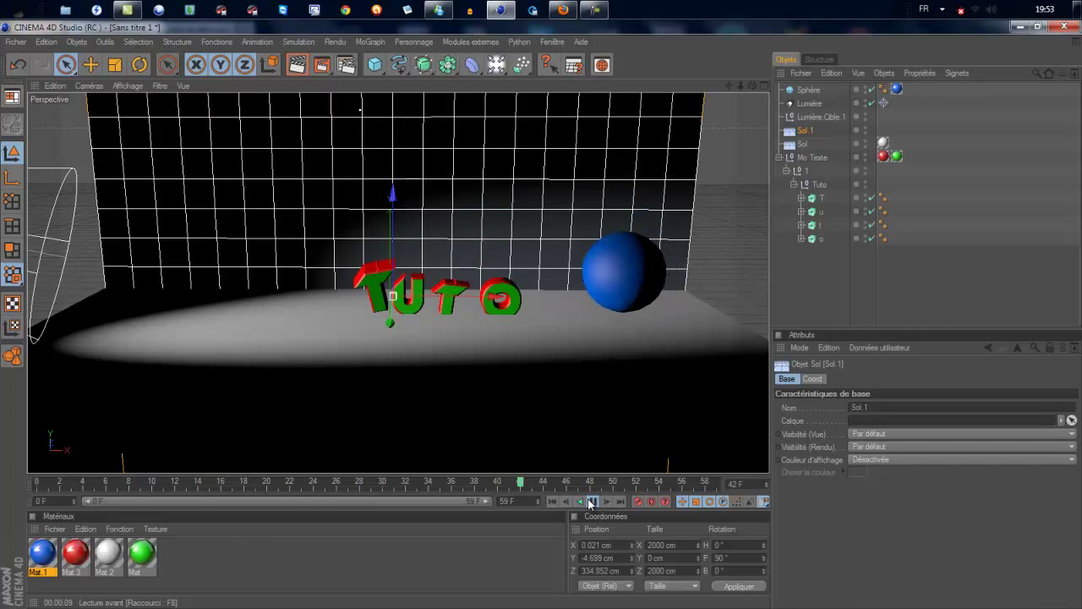
left_click(590, 503)
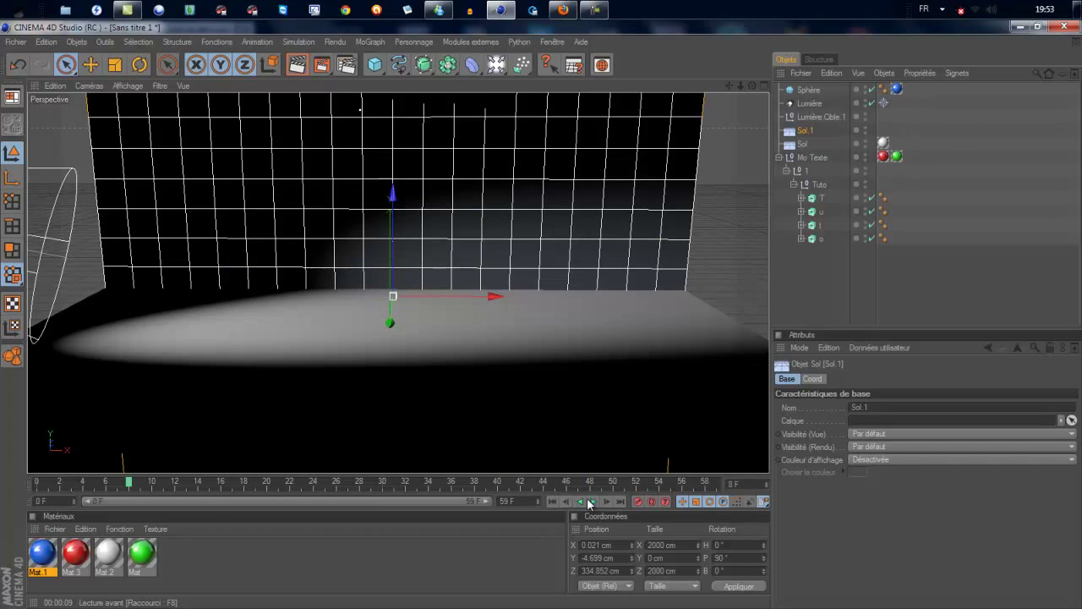
left_click_drag(131, 485, 37, 485)
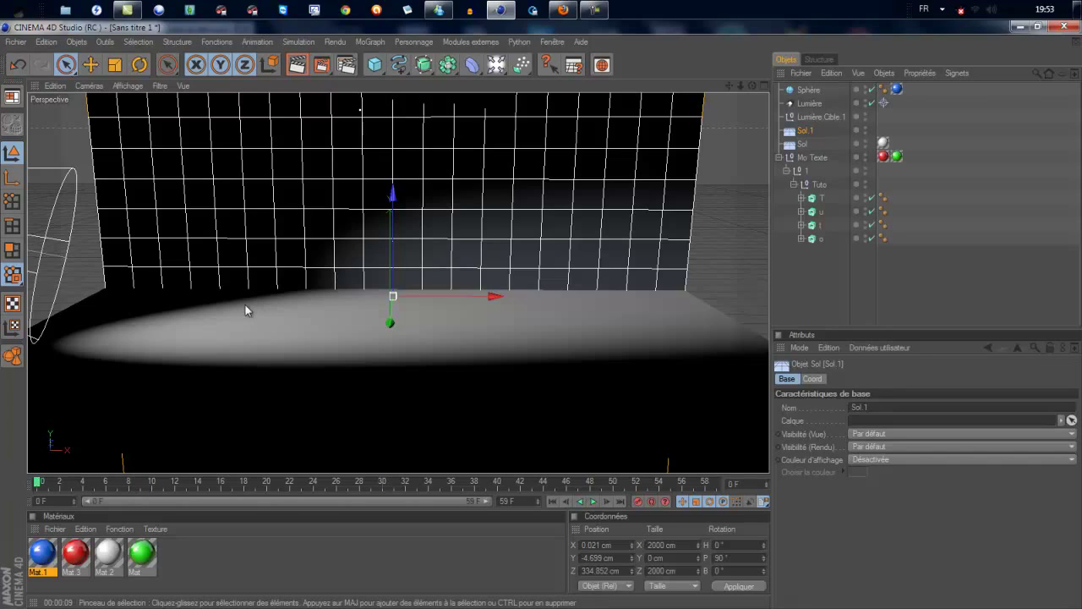
left_click_drag(37, 483, 510, 484)
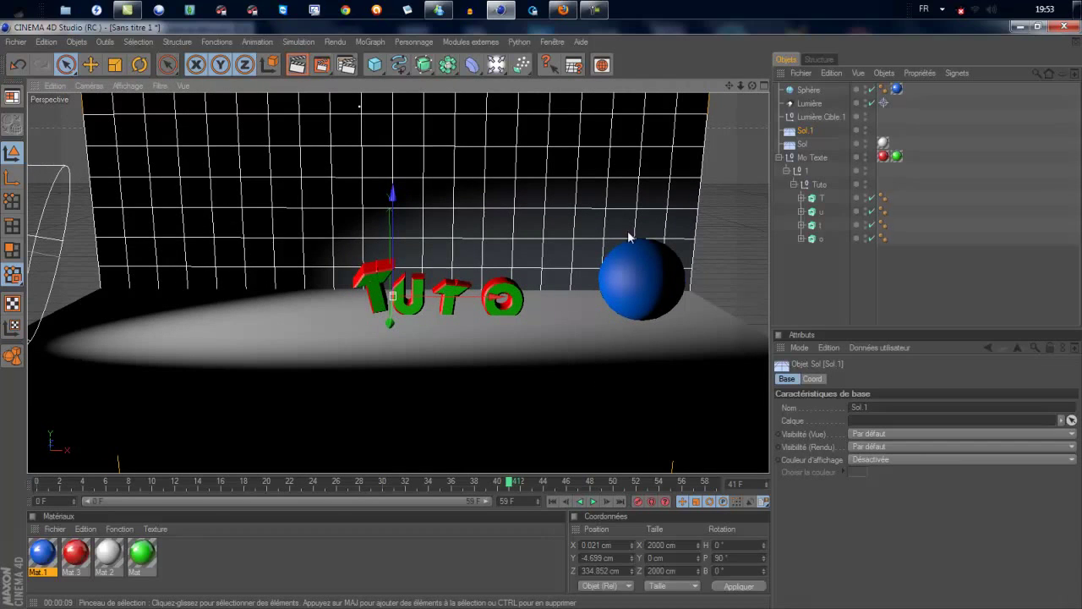
left_click(592, 502)
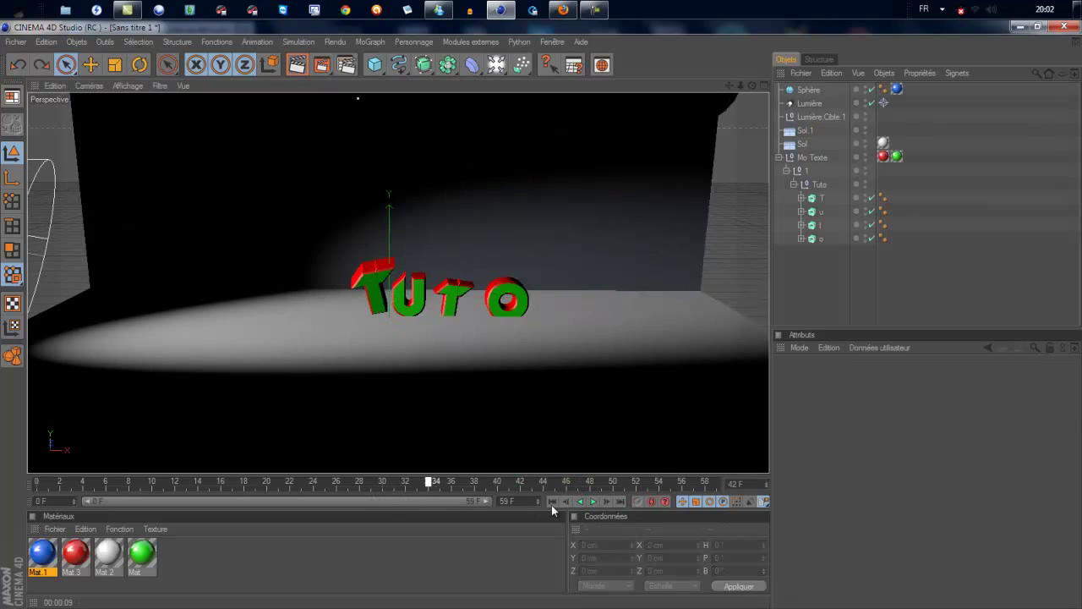
- Add a Caméra object, view the scene through it, and play then stop the animation
left_click(497, 65)
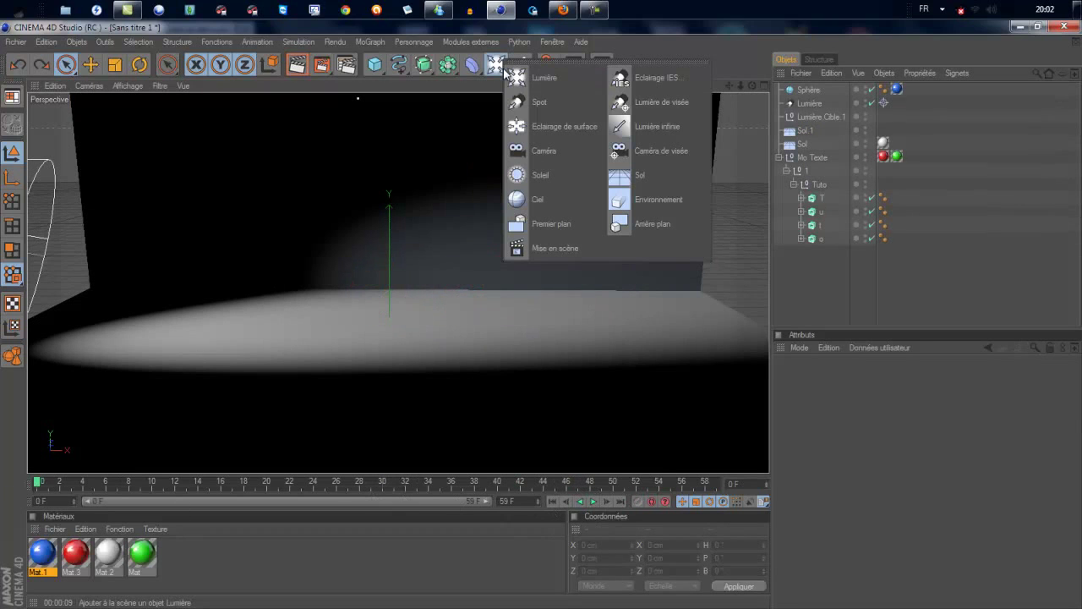
left_click(563, 159)
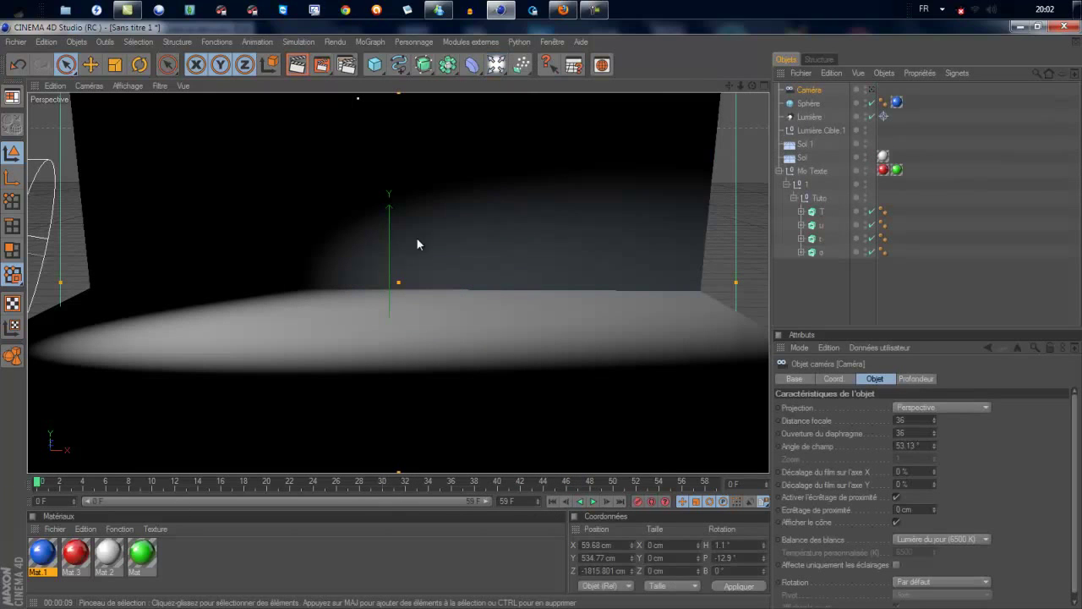
scroll(399, 218, "up", 3)
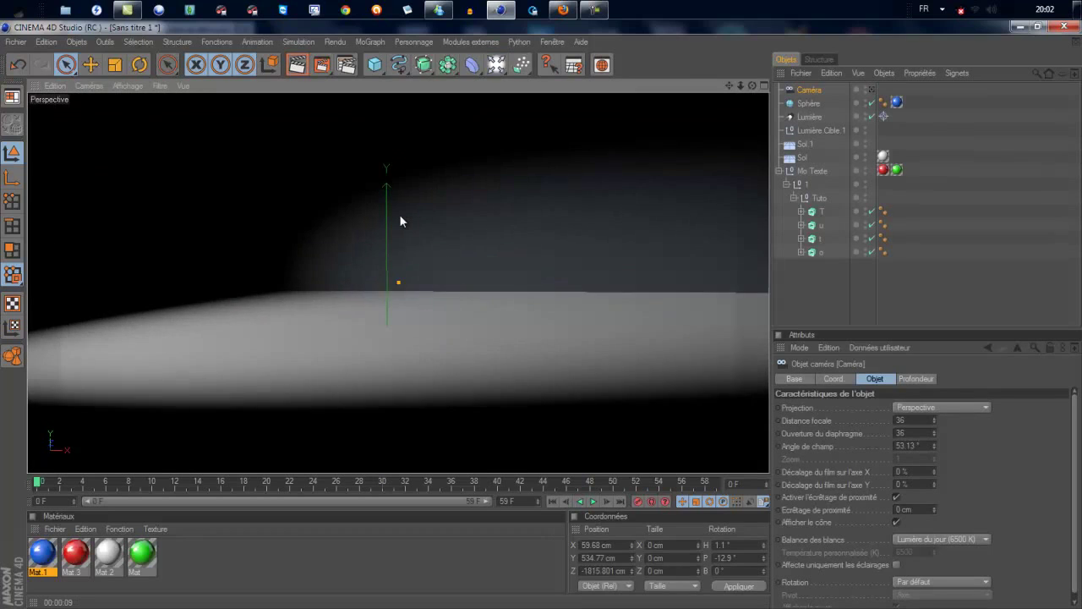
scroll(399, 217, "up", 3)
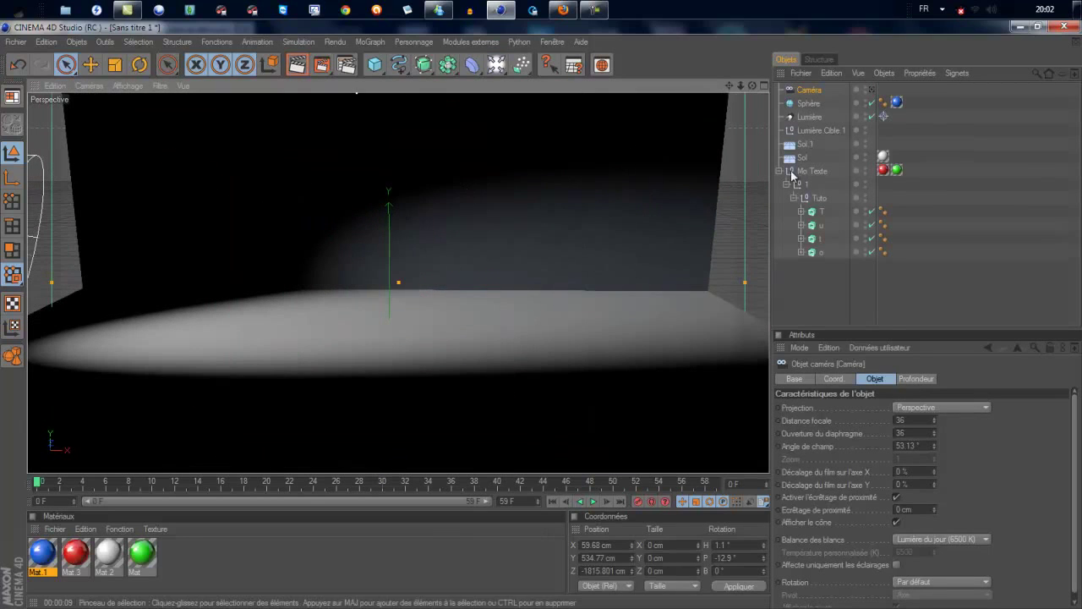
left_click(872, 90)
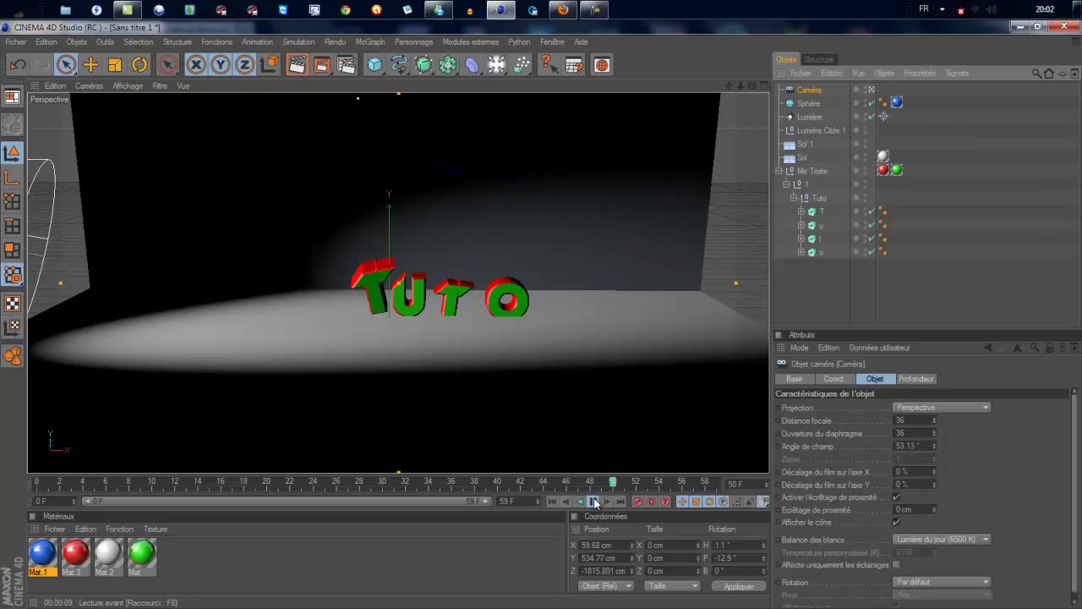
left_click(595, 502)
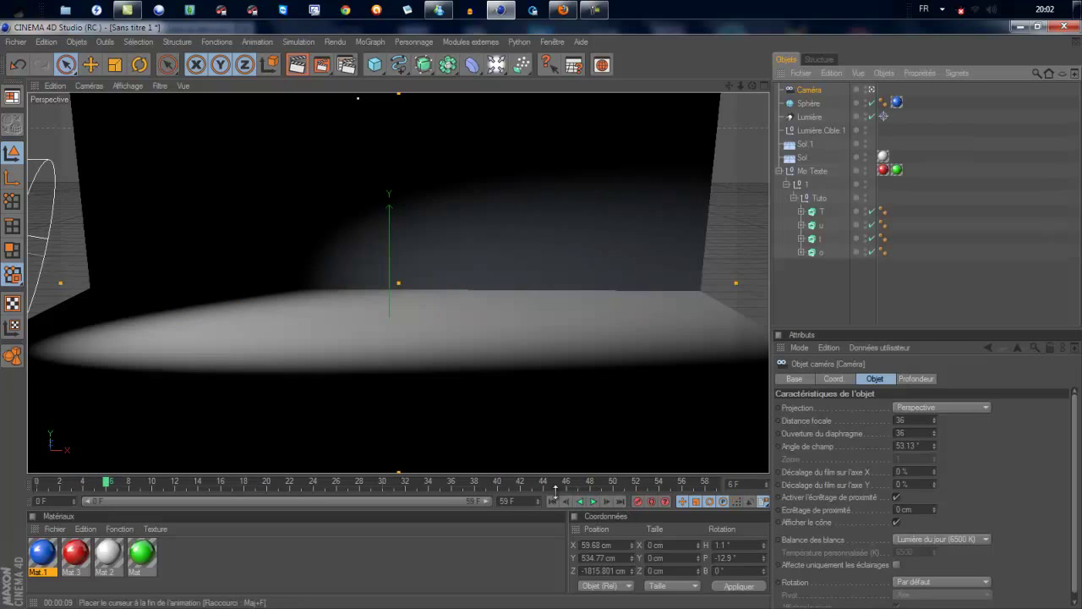
- Render the animation to tutointro.avi, overwriting the old file, and minimise Cinema 4D
left_click(324, 68)
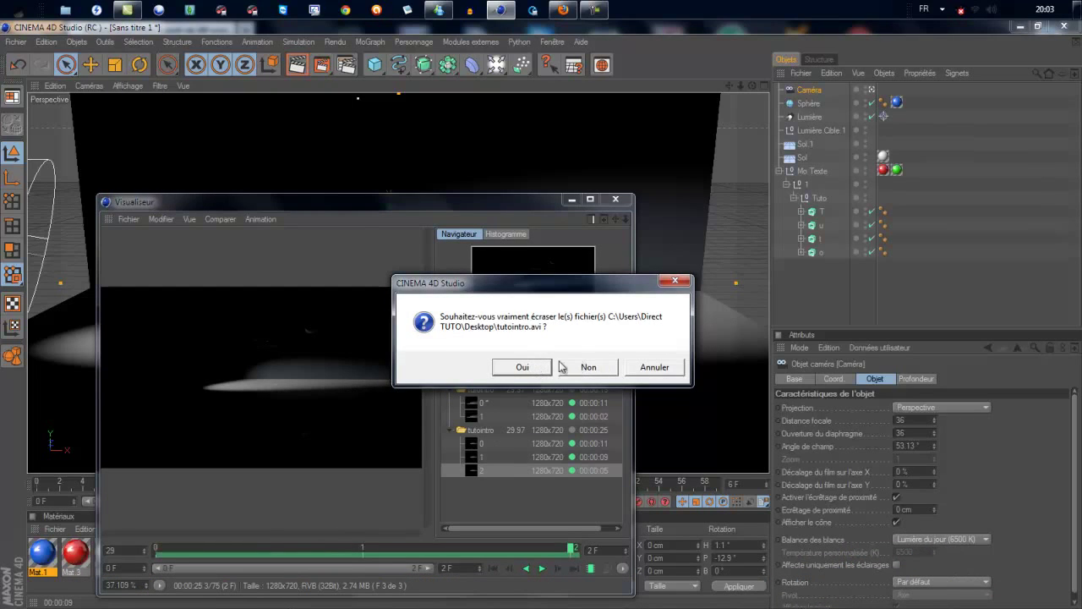
left_click(524, 367)
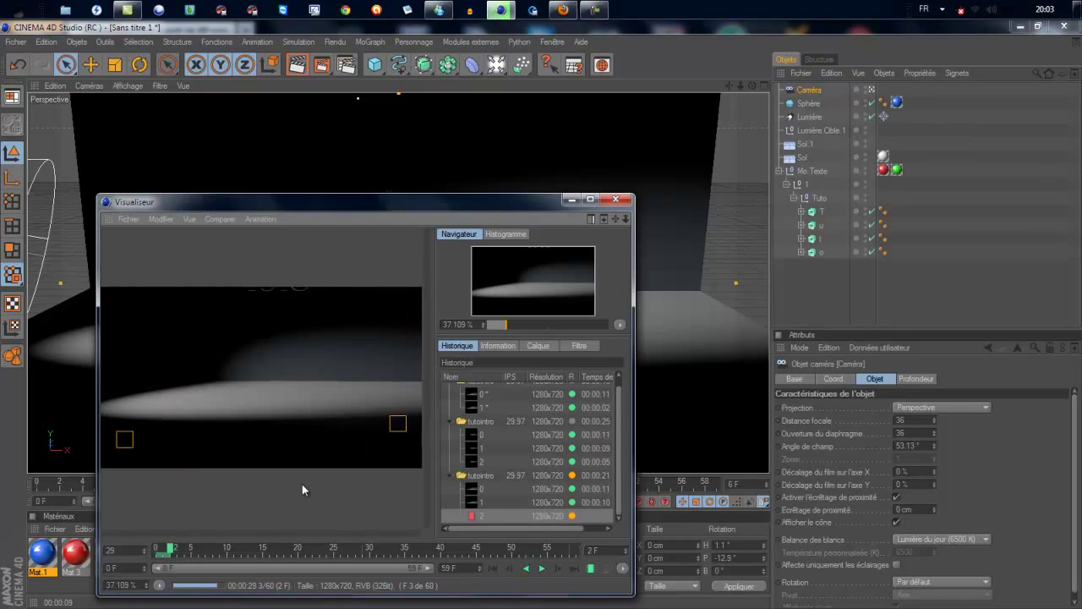
left_click(1021, 26)
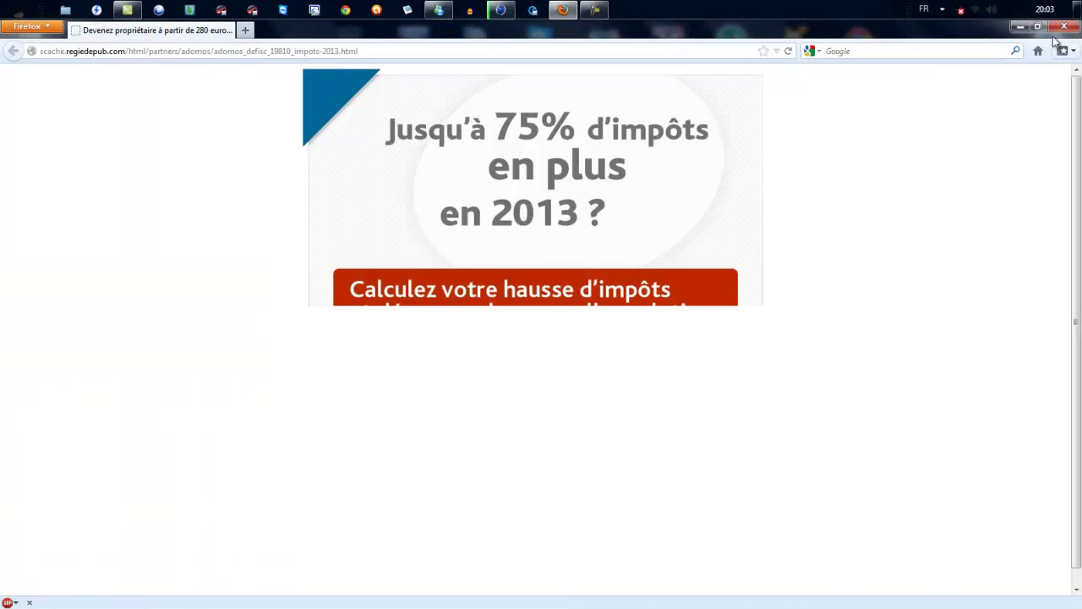
- Minimize Firefox and drag the tutointro icon toward the desktop centre
left_click(1021, 26)
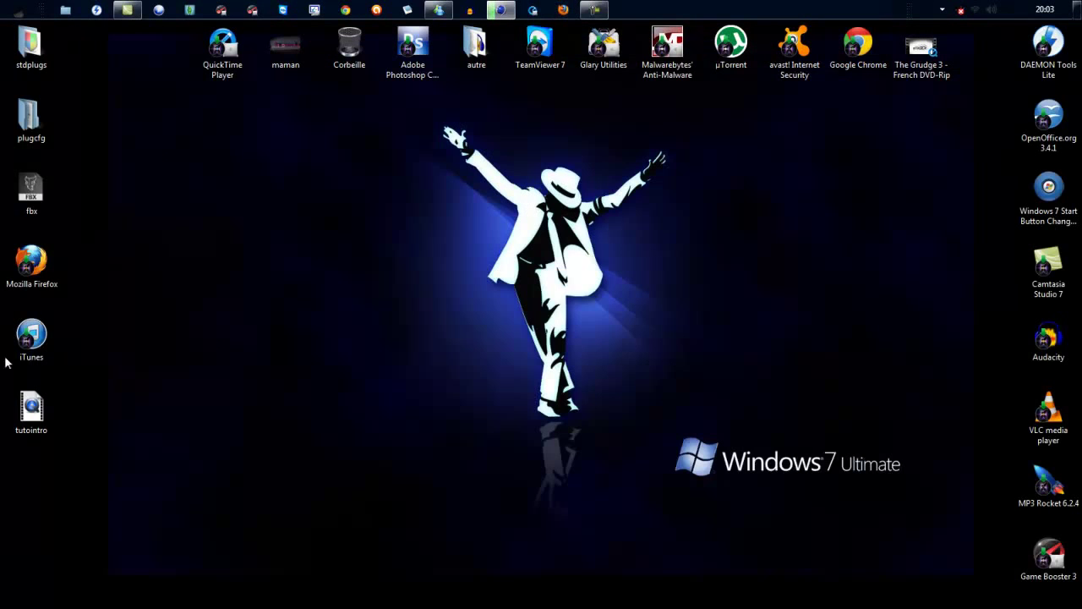
left_click(31, 415)
left_click_drag(31, 410, 349, 190)
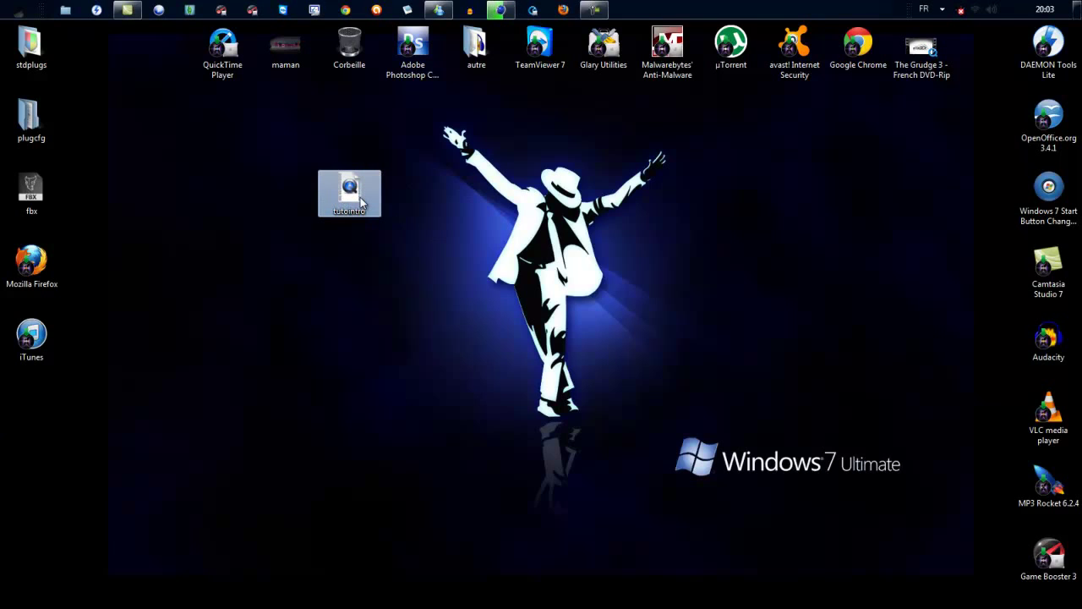
- Check tutointro's Ouvrir avec menu, move the icon back, and return to the Cinema 4D render viewer
right_click(359, 195)
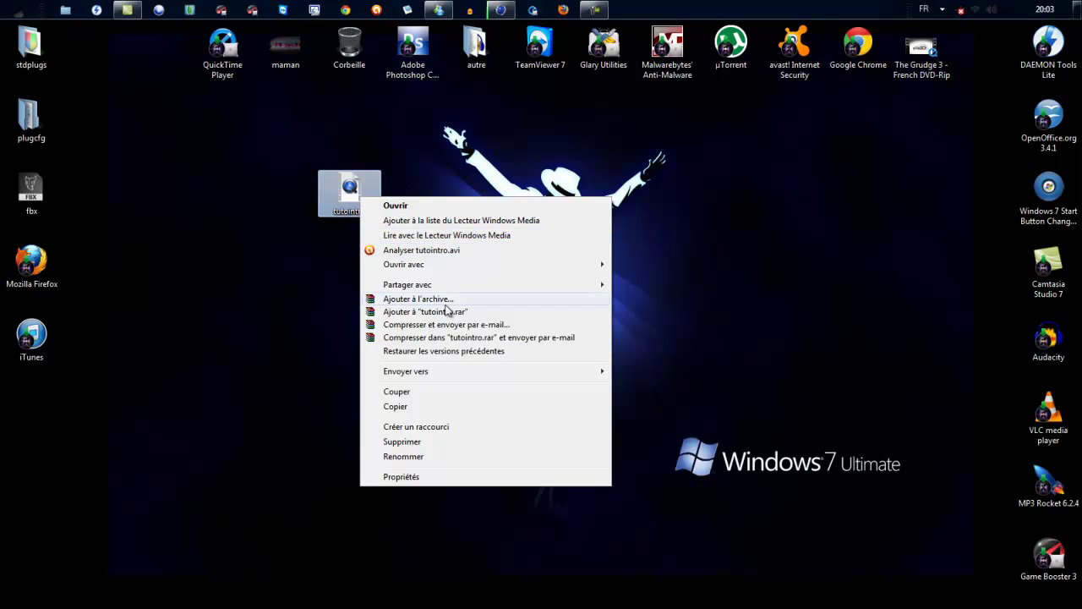
mouse_move(482, 264)
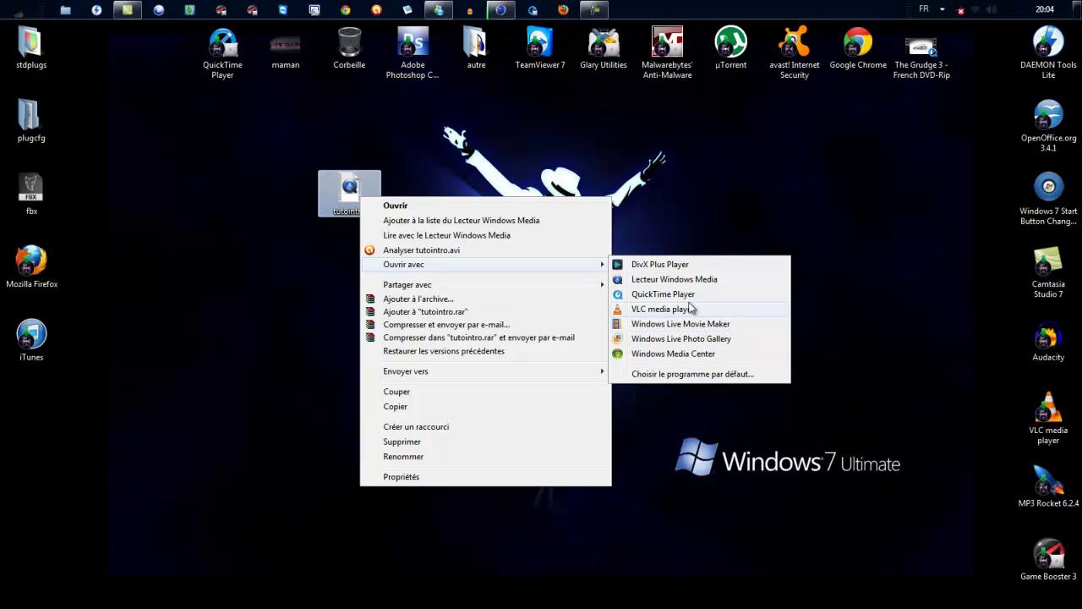
left_click(869, 229)
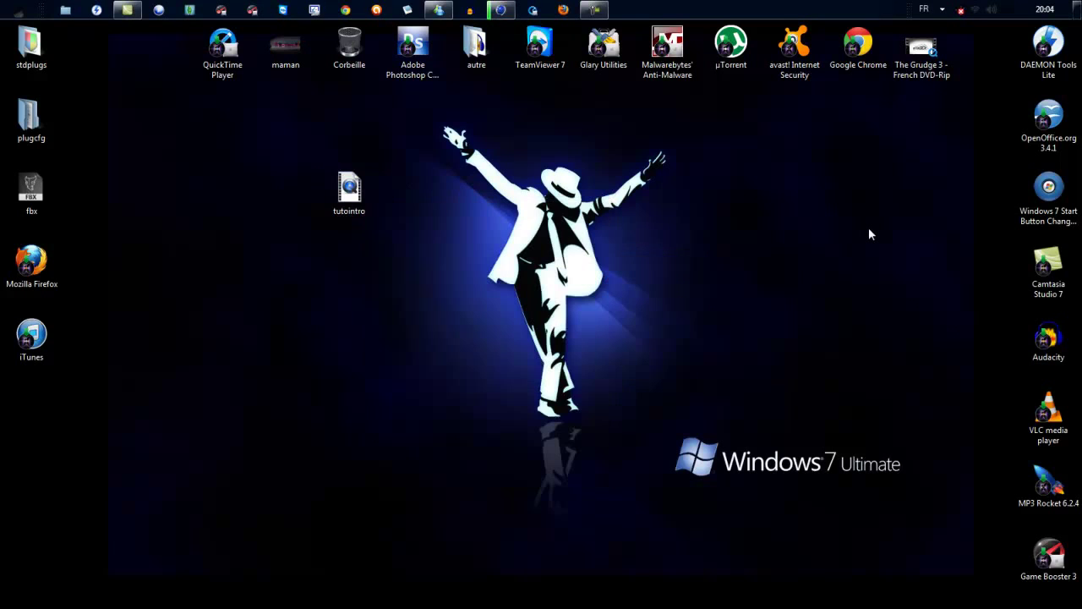
left_click_drag(349, 193, 32, 415)
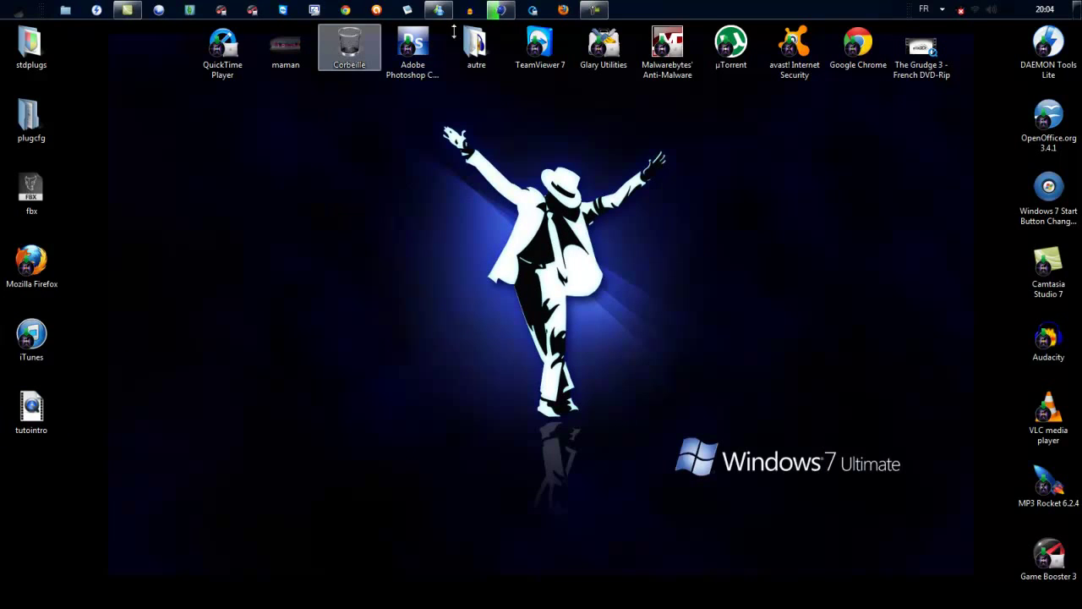
left_click(511, 10)
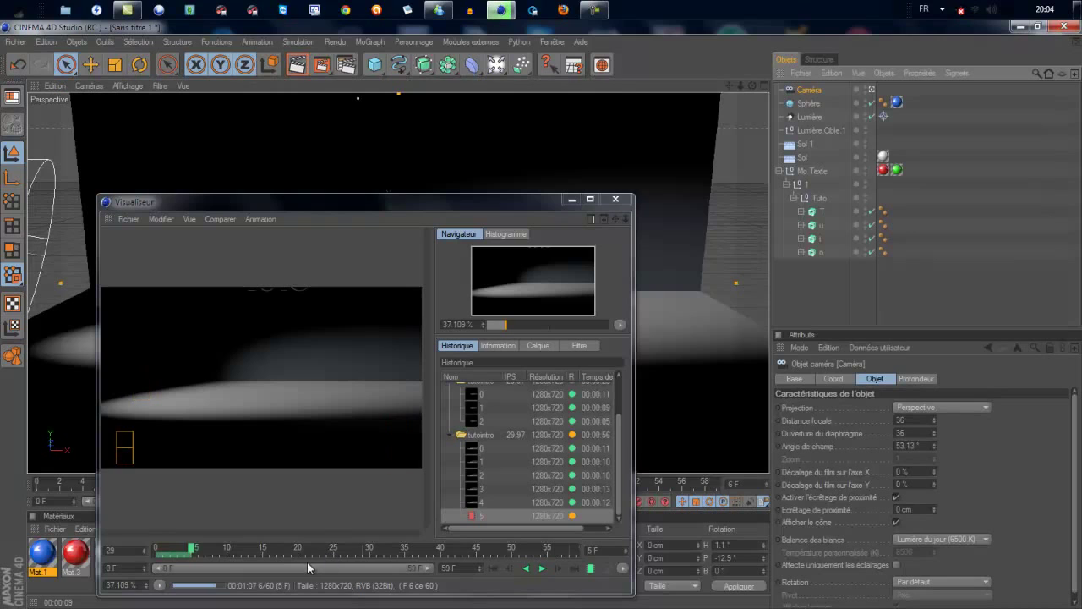
- Raise the render viewer and confirm the end frame value of 59
left_click_drag(376, 197, 386, 135)
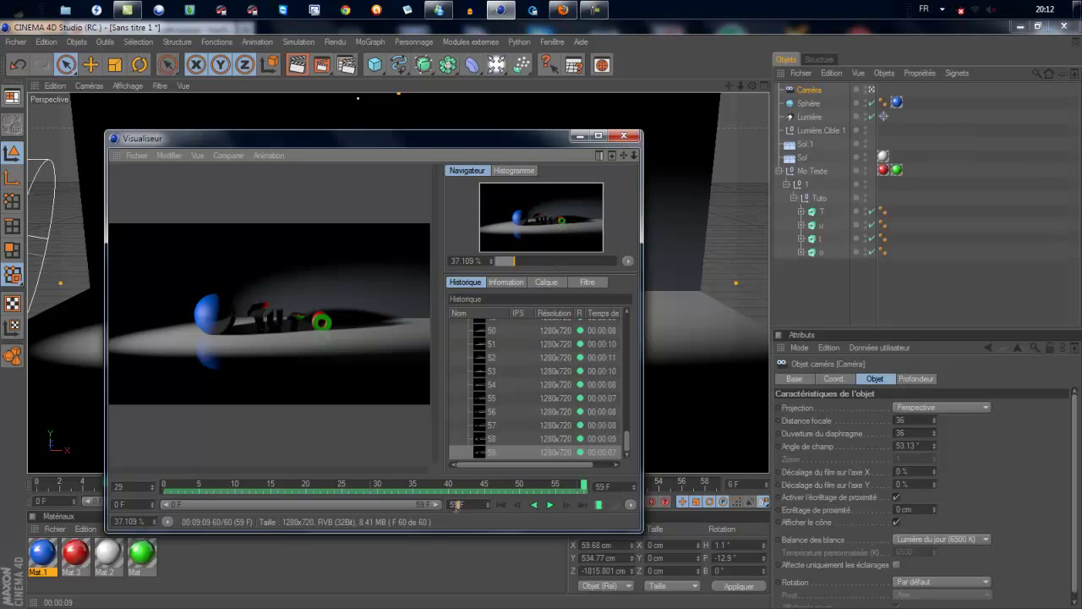
key("Return")
double_click(602, 486)
key("Return")
- Close the Picture Viewer, quit Cinema 4D without saving (Non), and close Firefox
left_click(625, 137)
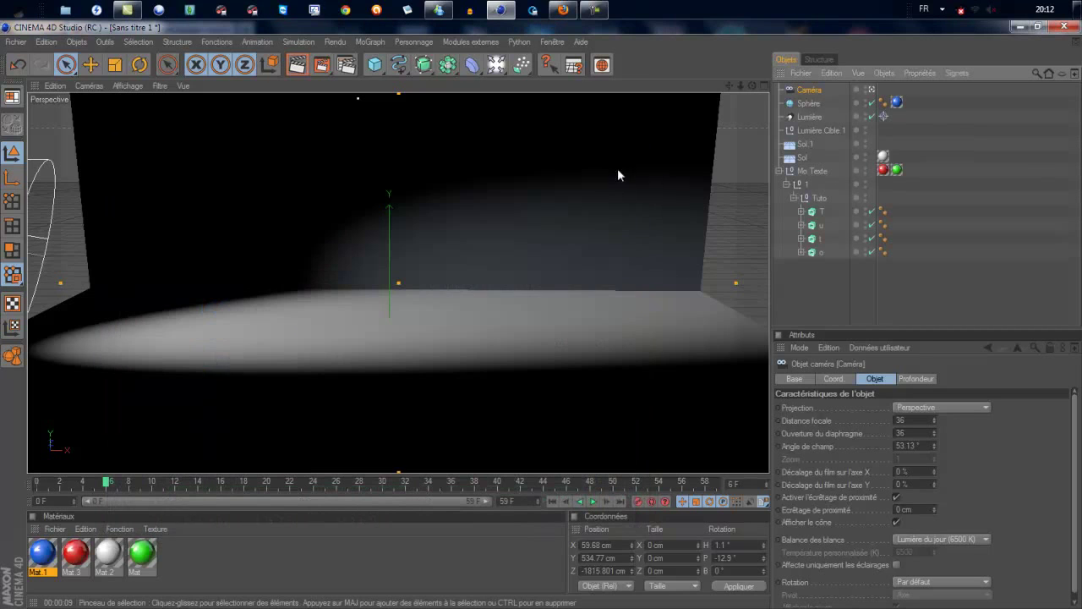
left_click(1069, 27)
left_click(609, 374)
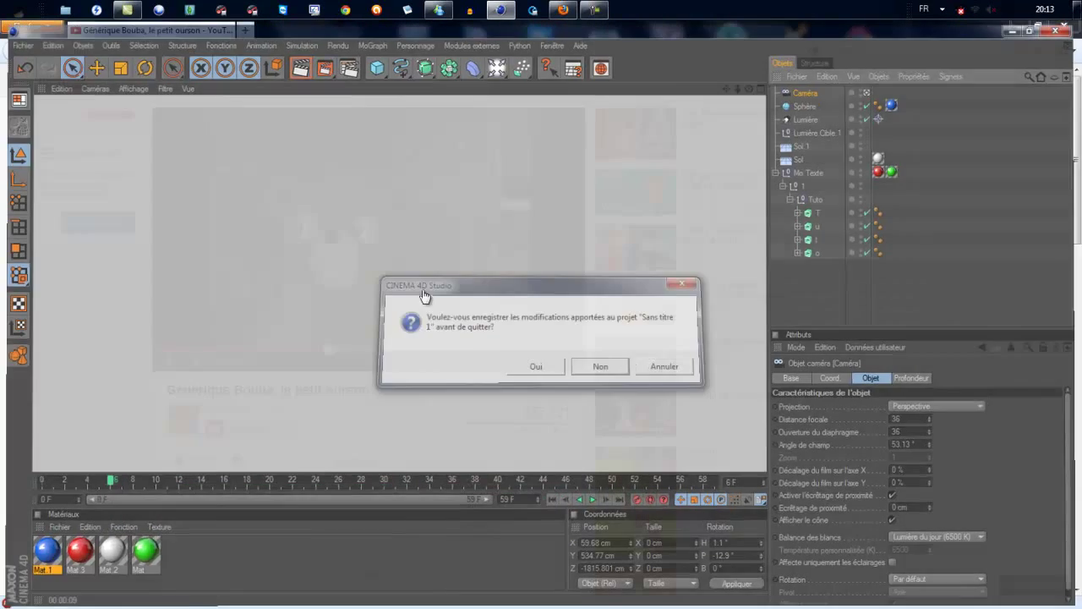
left_click(1063, 27)
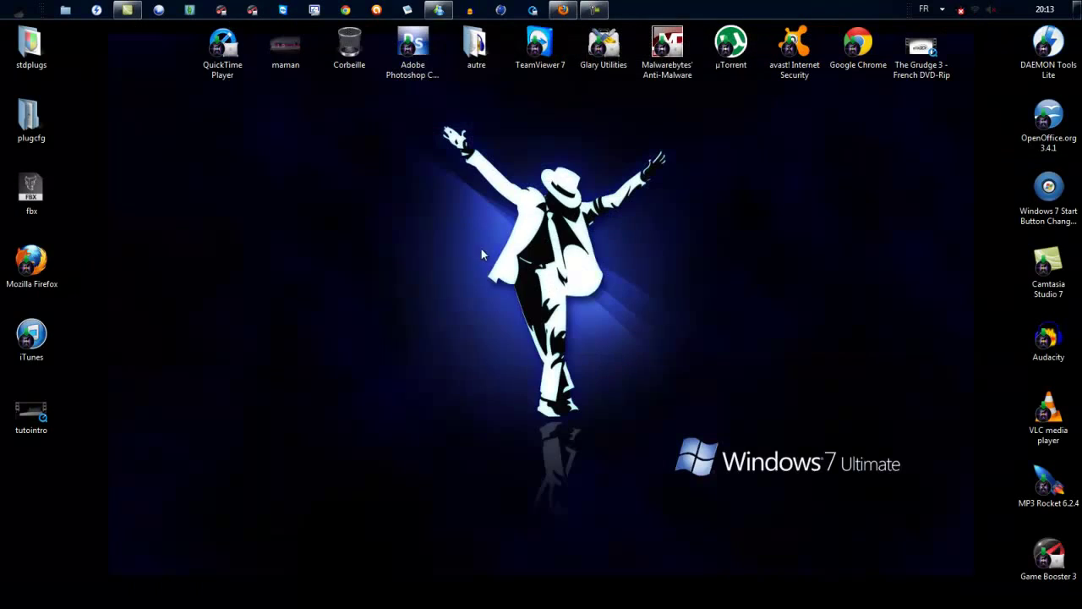
left_click_drag(31, 415, 668, 193)
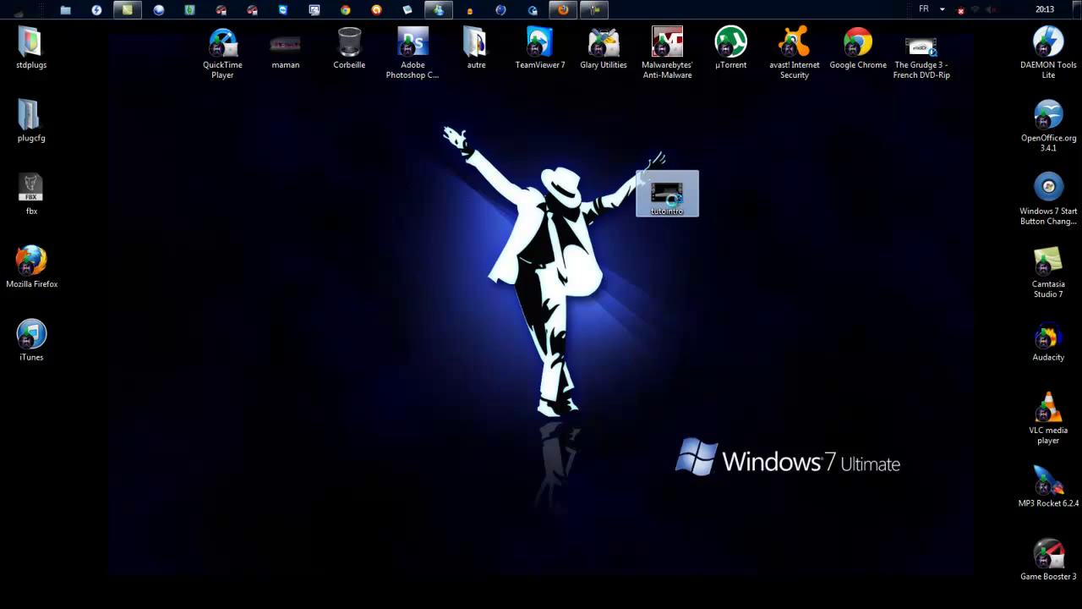
right_click(678, 201)
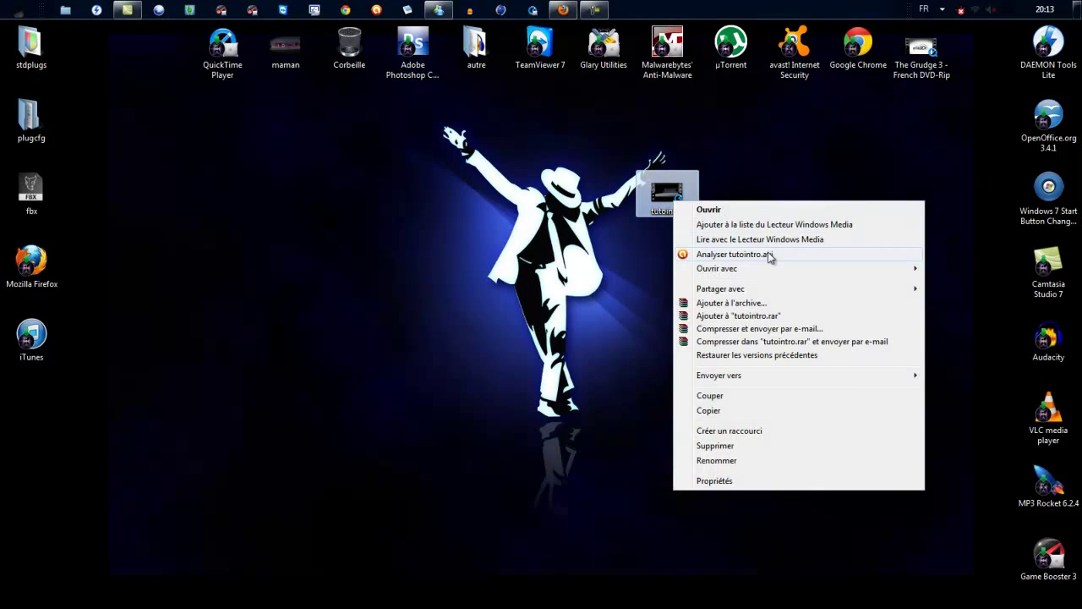
mouse_move(717, 268)
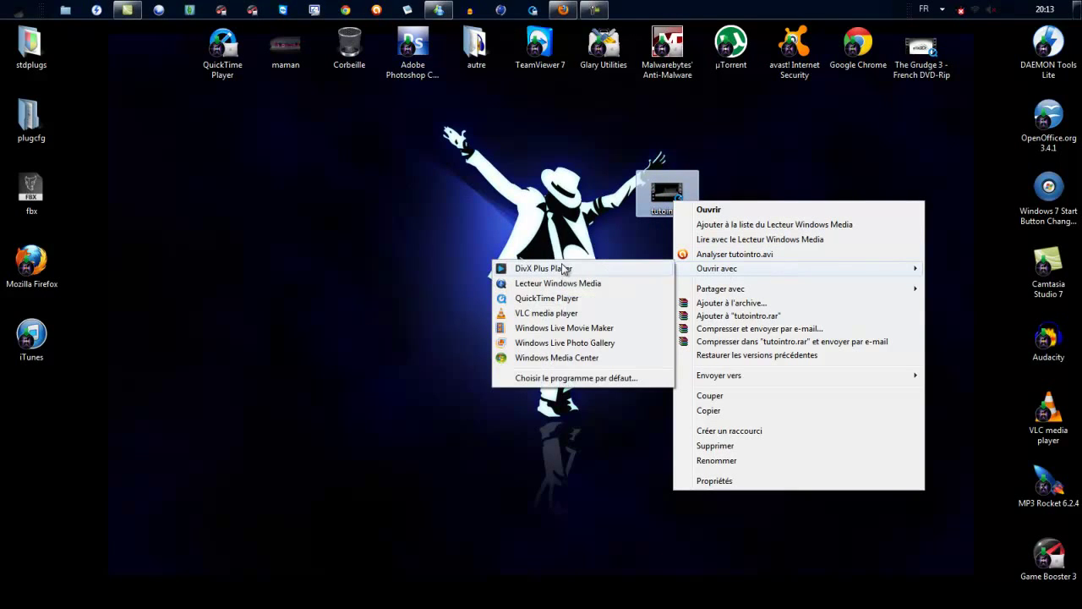
left_click(592, 284)
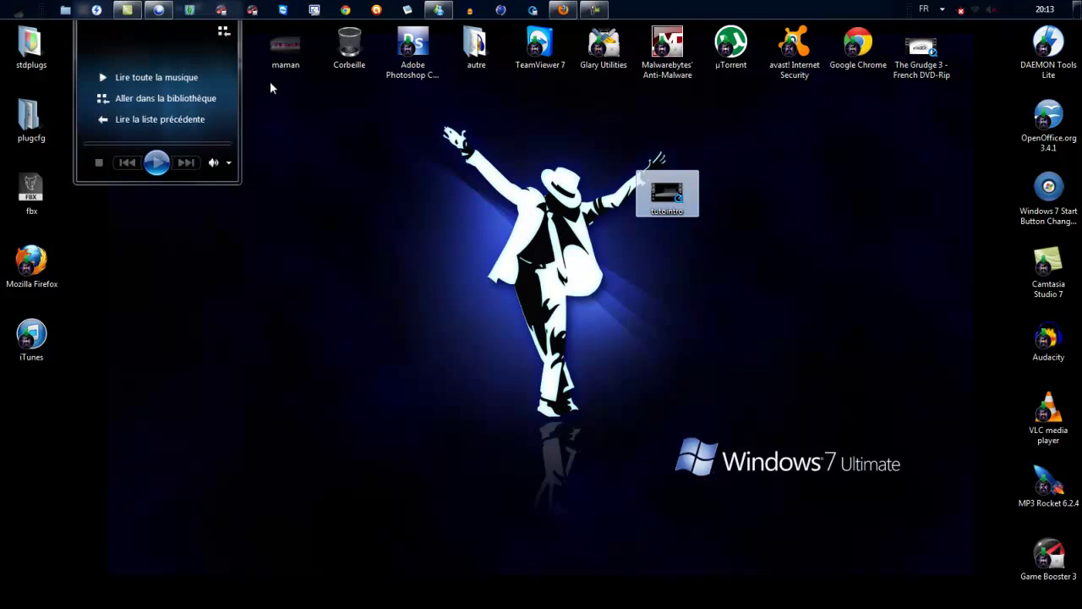
left_click(362, 354)
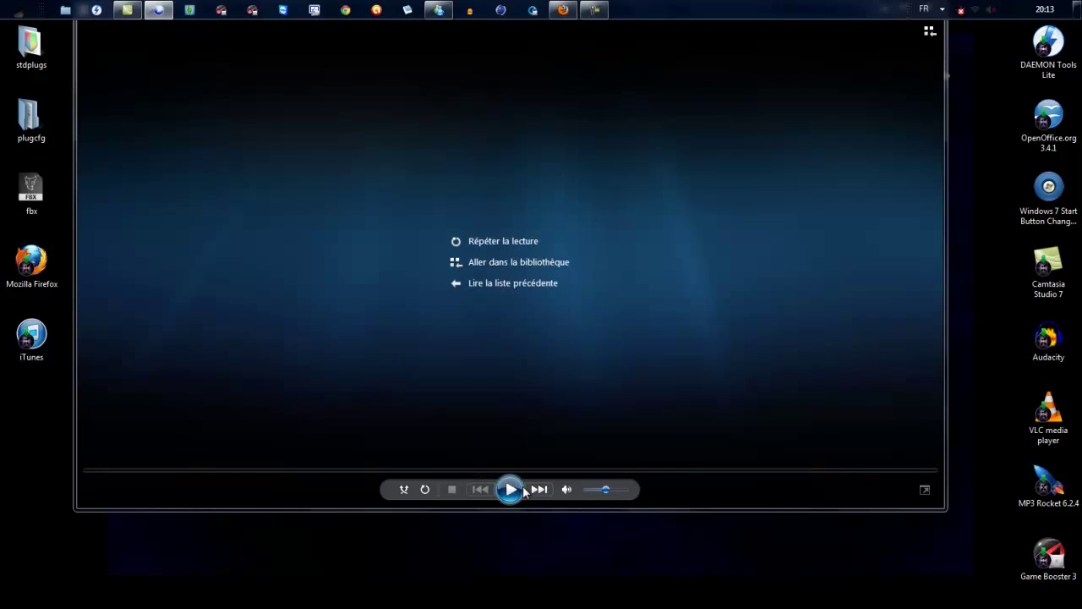
left_click(523, 486)
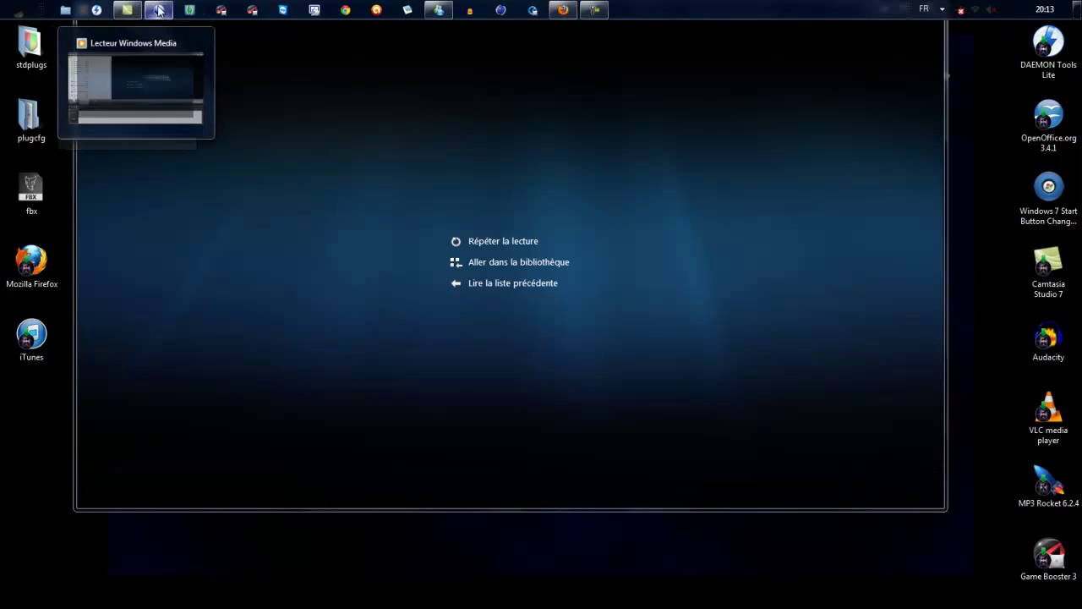
right_click(158, 10)
left_click(153, 197)
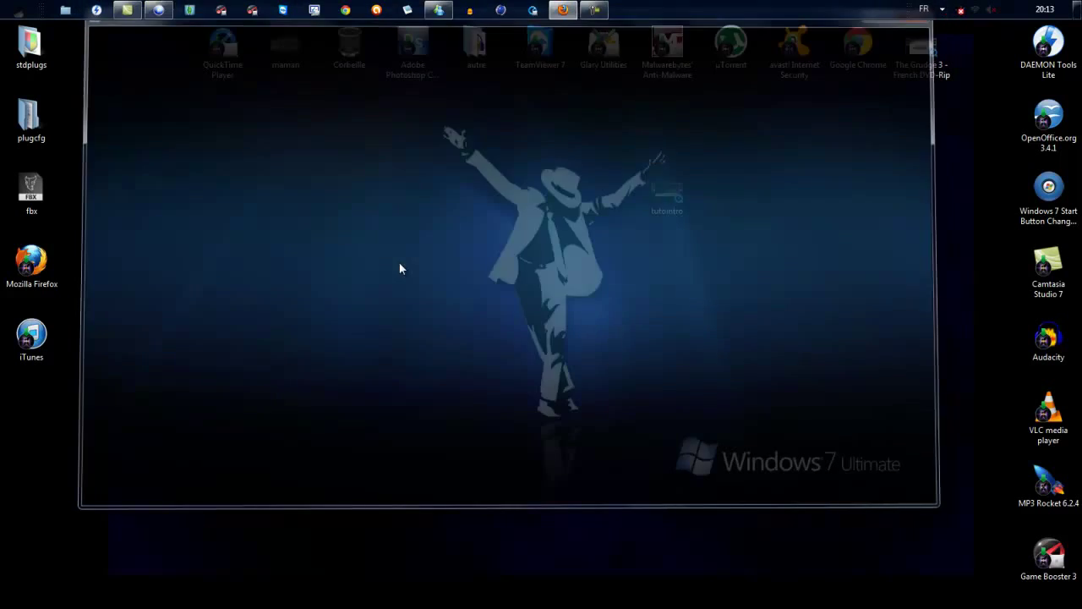
left_click(668, 197)
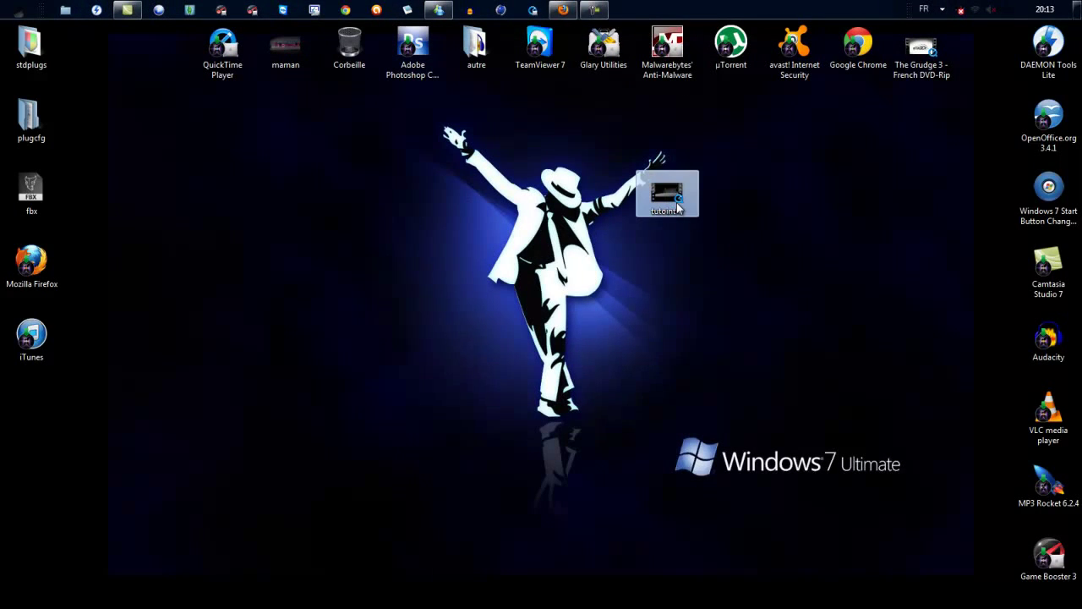
right_click(676, 202)
left_click(702, 212)
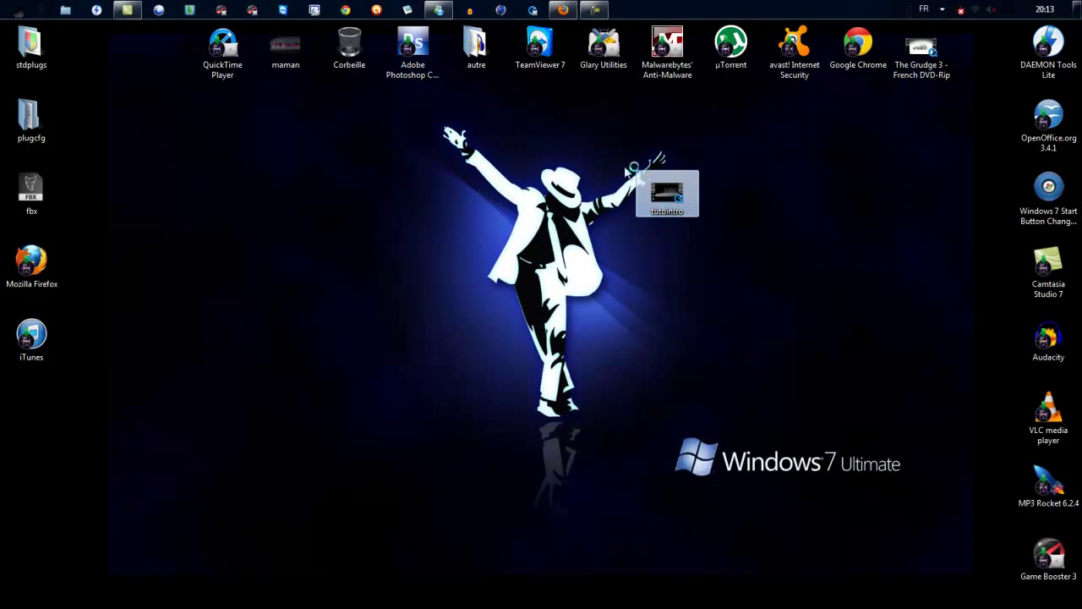
- Select the tutointro video on the desktop and open it in QuickTime Player
left_click(704, 205)
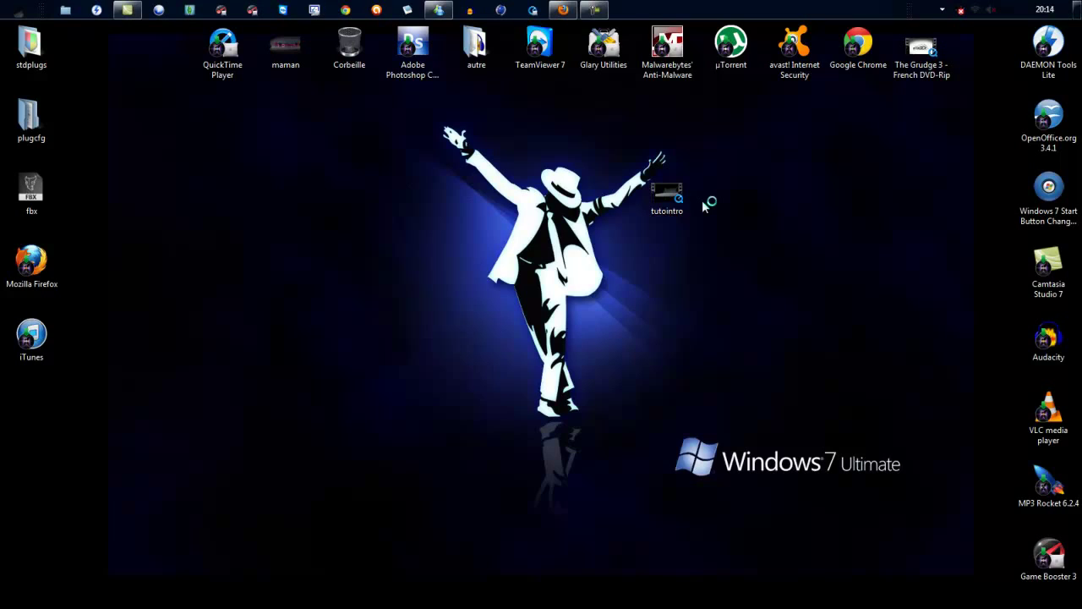
left_click_drag(704, 205, 629, 307)
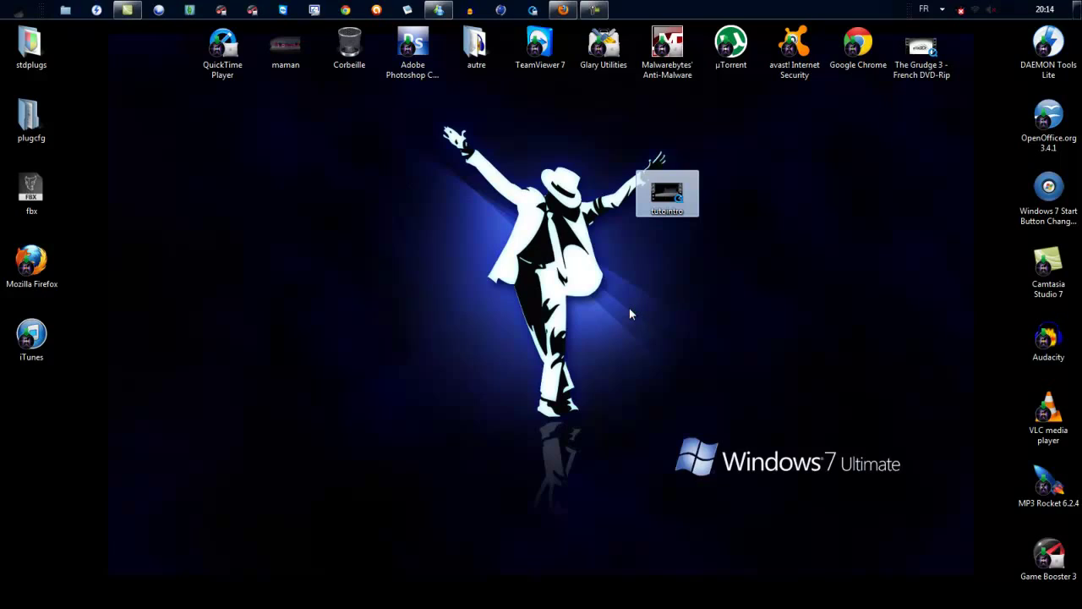
key("Return")
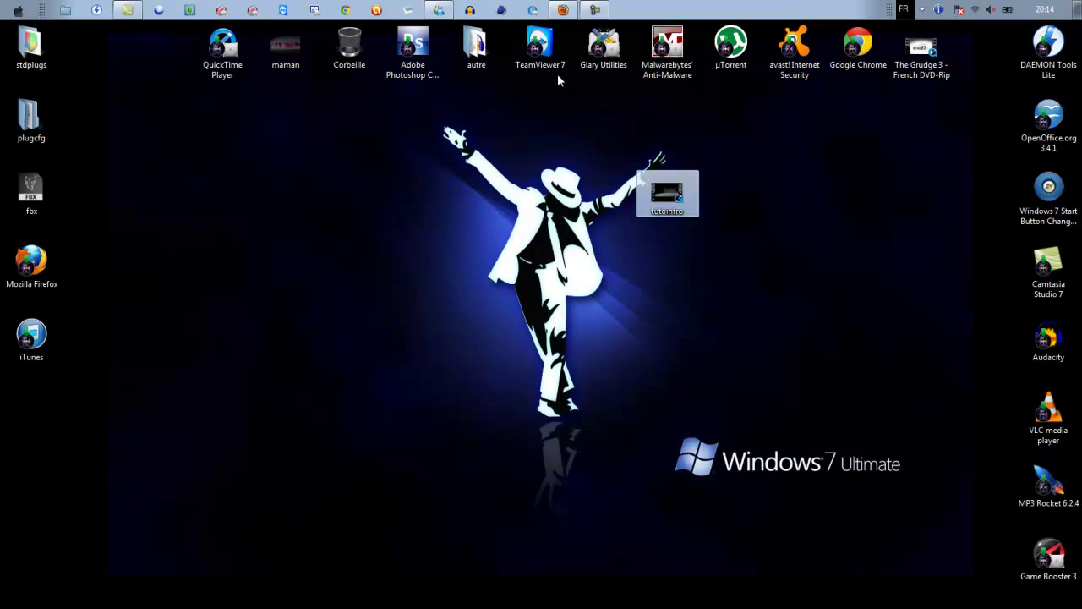
left_click(484, 91)
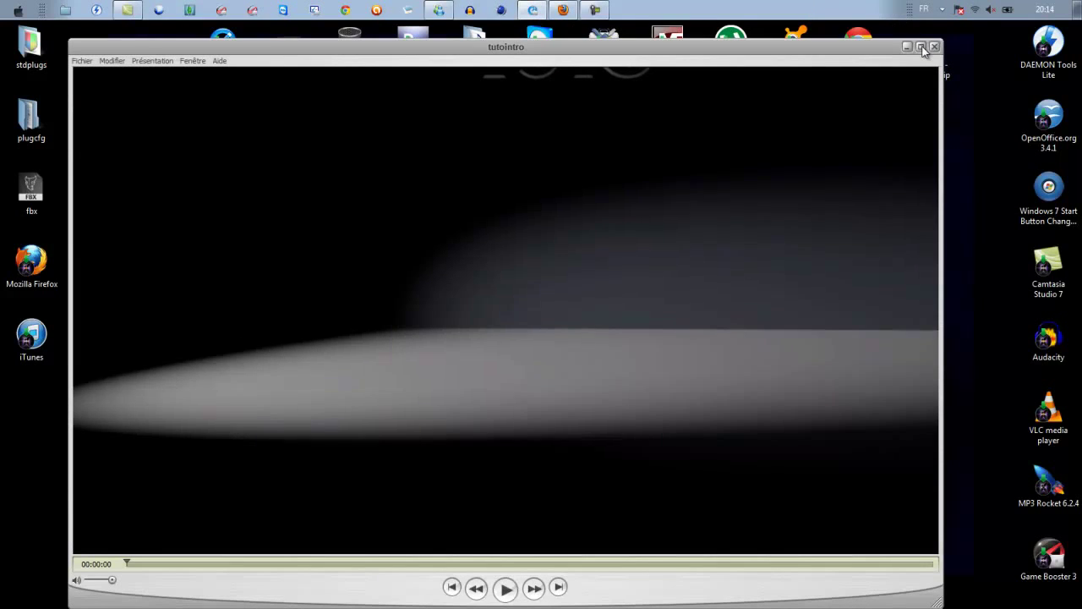
- Maximize the tutointro player, play and replay the Tuto animation several times, then close QuickTime
left_click(921, 47)
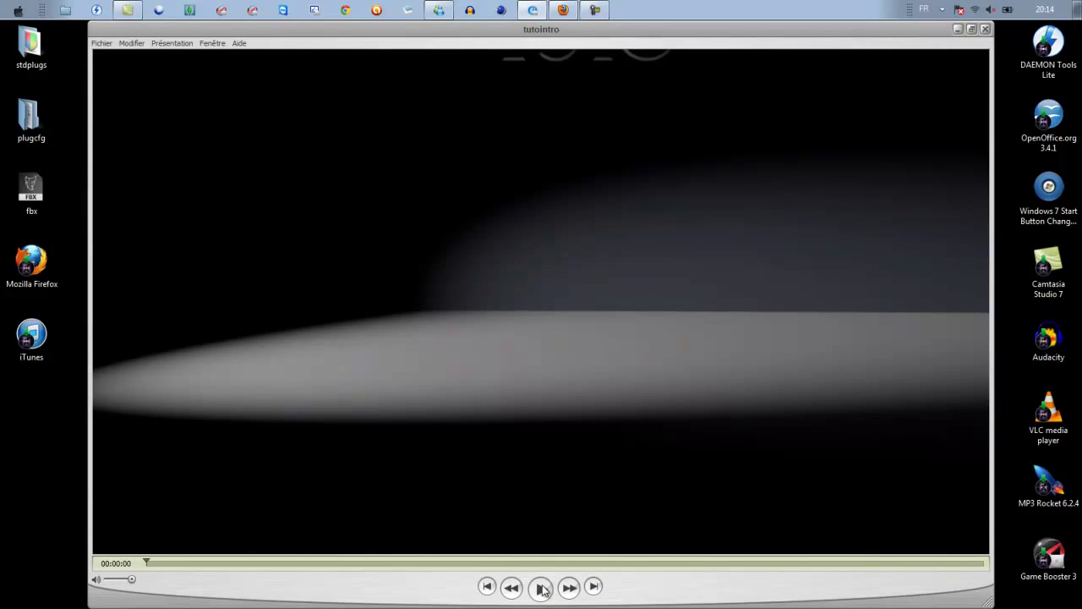
key("space")
left_click(542, 590)
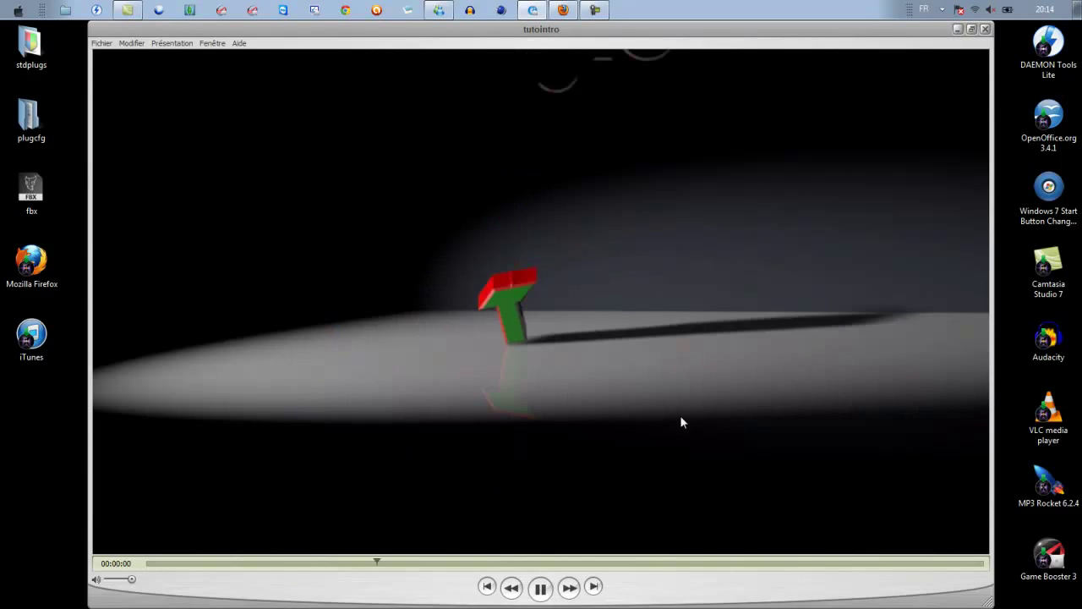
left_click(542, 589)
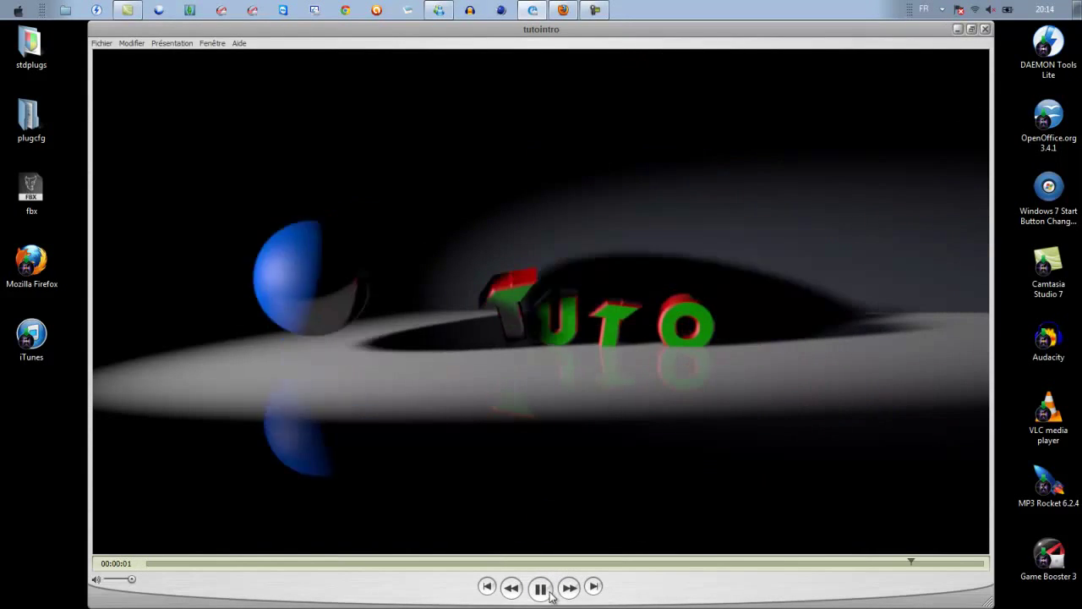
left_click(542, 589)
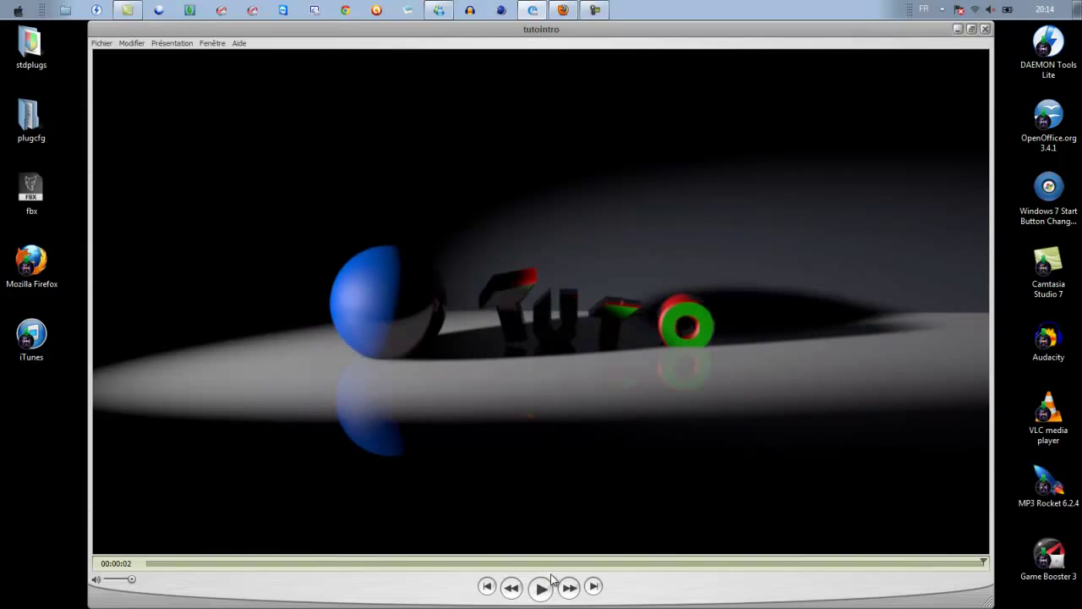
left_click(550, 584)
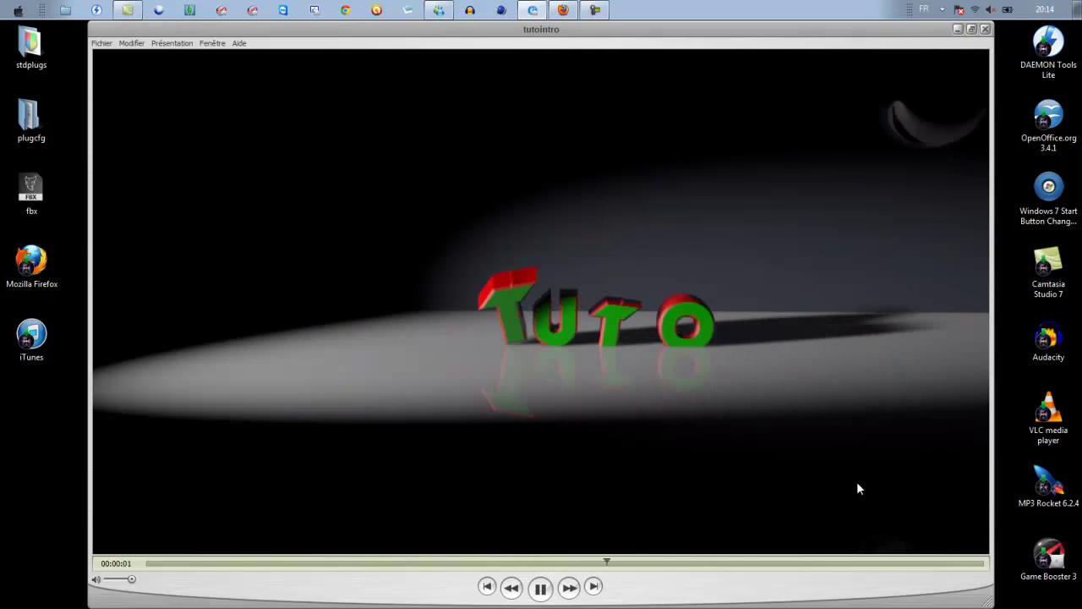
left_click(539, 588)
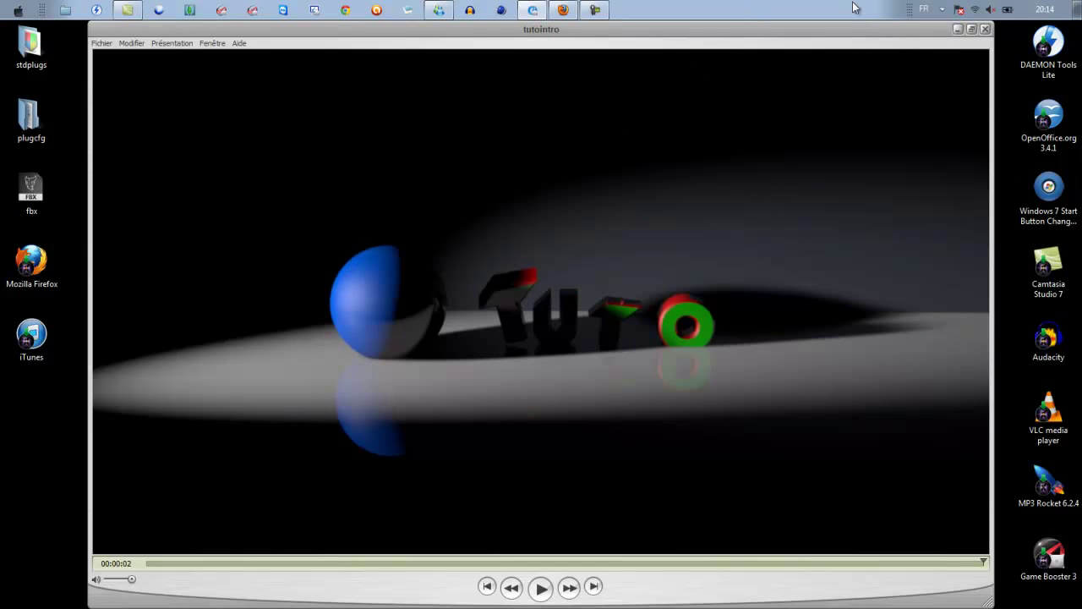
left_click(985, 29)
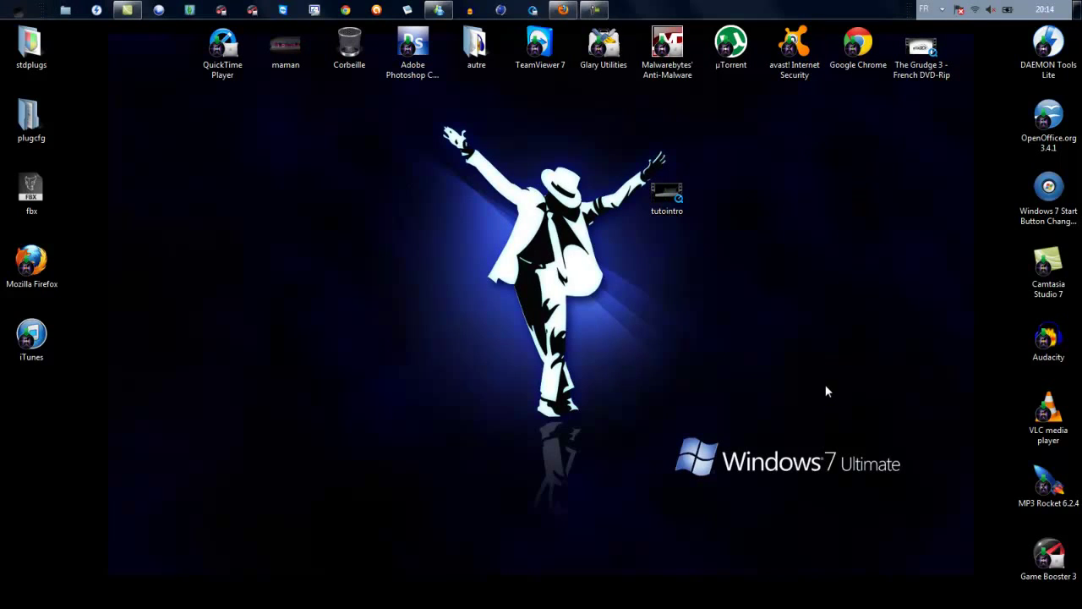
- Send the tutointro file to the Recycle Bin with Supprimer, confirming with Oui
left_click_drag(803, 157, 856, 400)
mouse_move(827, 203)
left_mouse_down()
mouse_move(910, 332)
mouse_move(903, 551)
left_mouse_up()
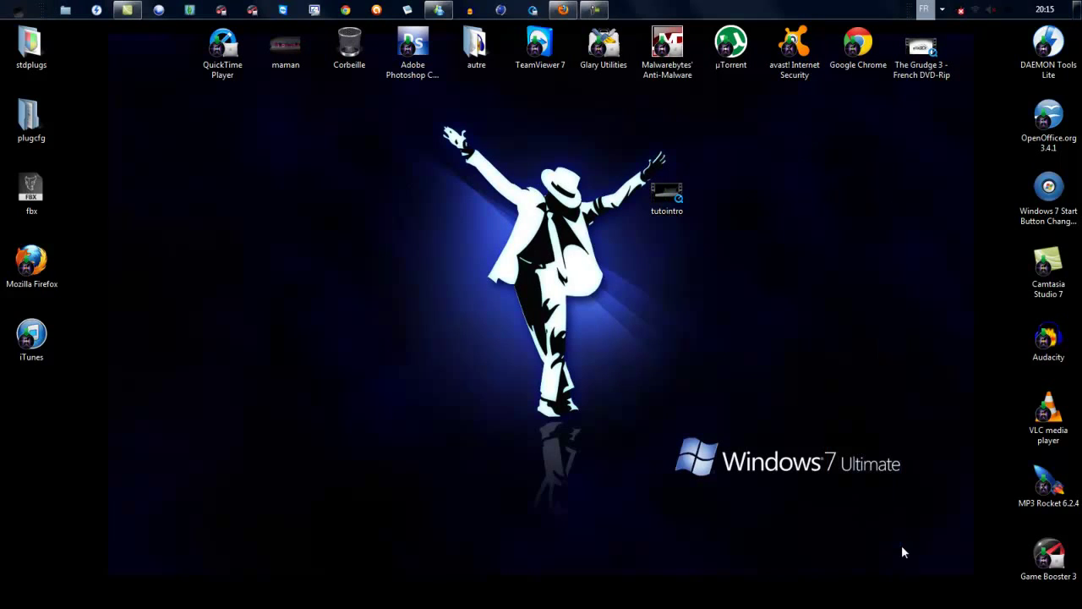
left_click_drag(871, 272, 880, 366)
right_click(684, 215)
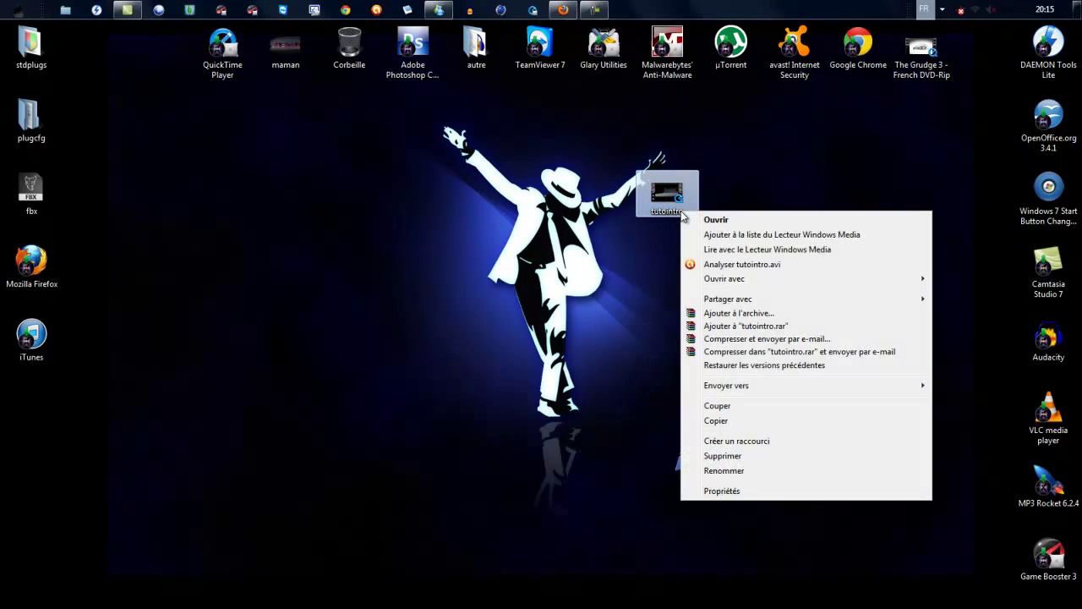
left_click(761, 461)
left_click(617, 360)
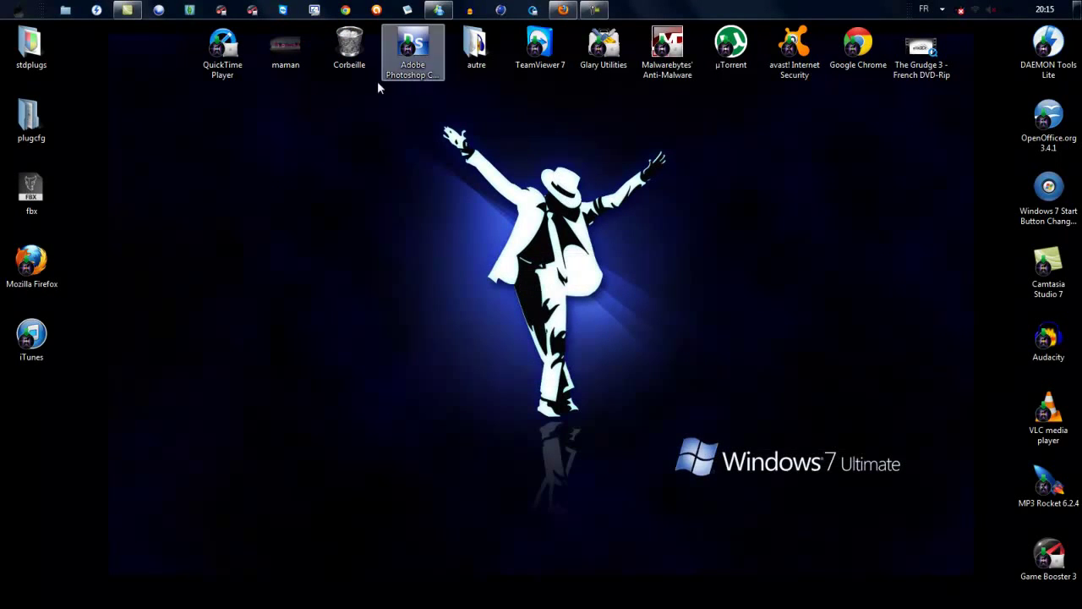
left_click_drag(128, 122, 926, 459)
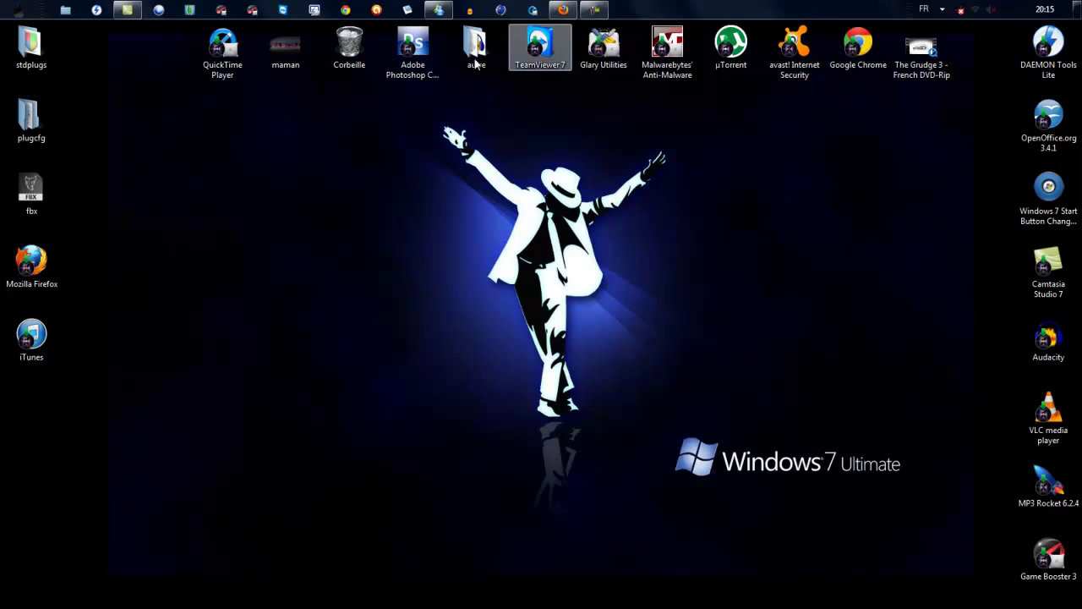
- Open Corbeille, permanently delete tutointro with Supprimer and Oui, then close the bin window
left_click(345, 70)
double_click(345, 70)
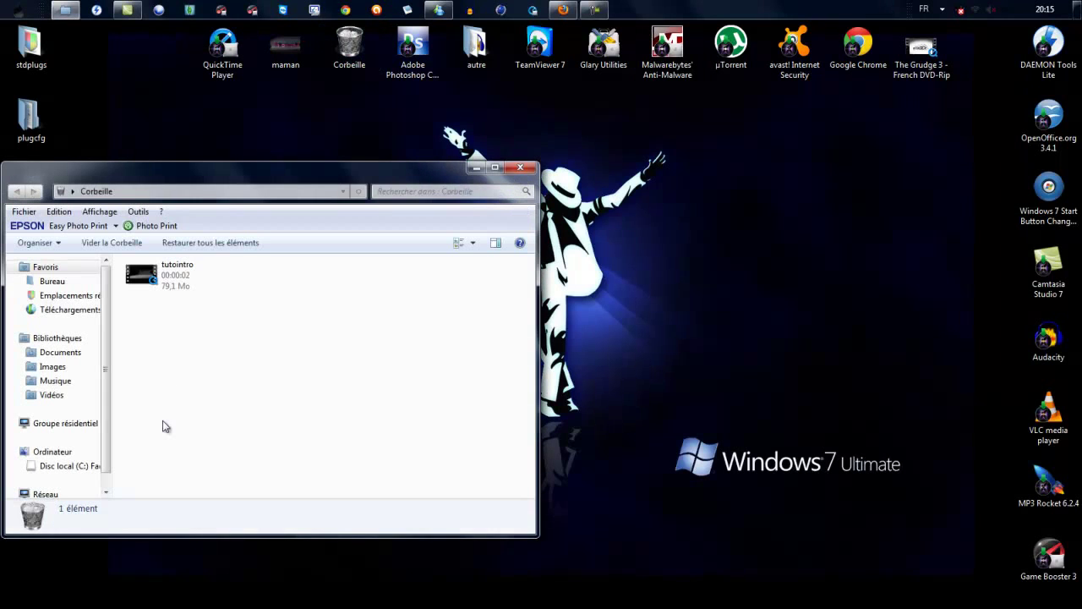
left_click_drag(166, 426, 204, 272)
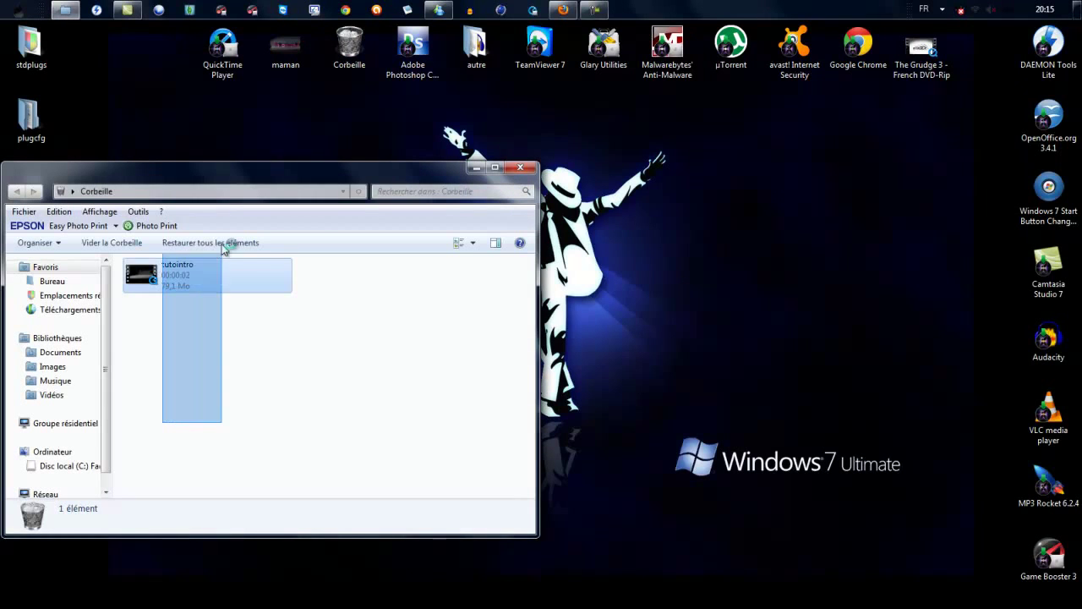
right_click(205, 272)
left_click(252, 322)
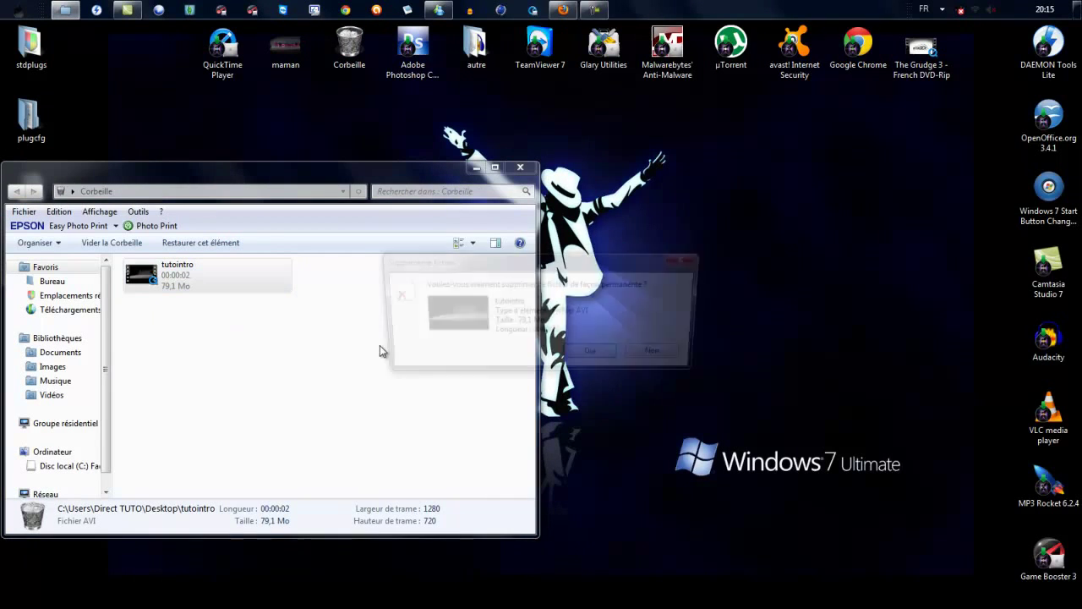
left_click(584, 359)
left_click(515, 169)
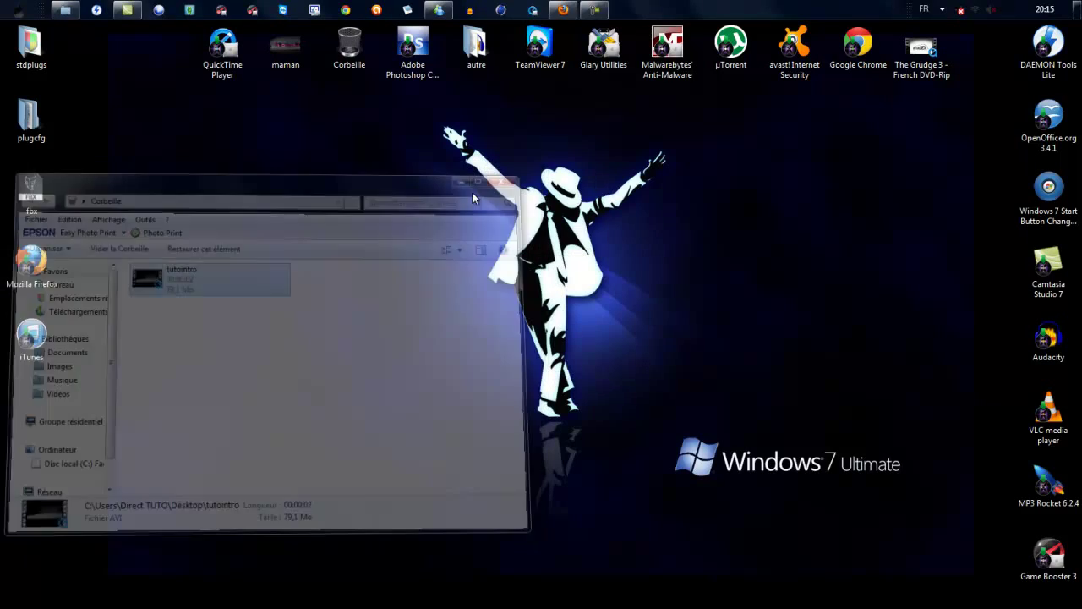